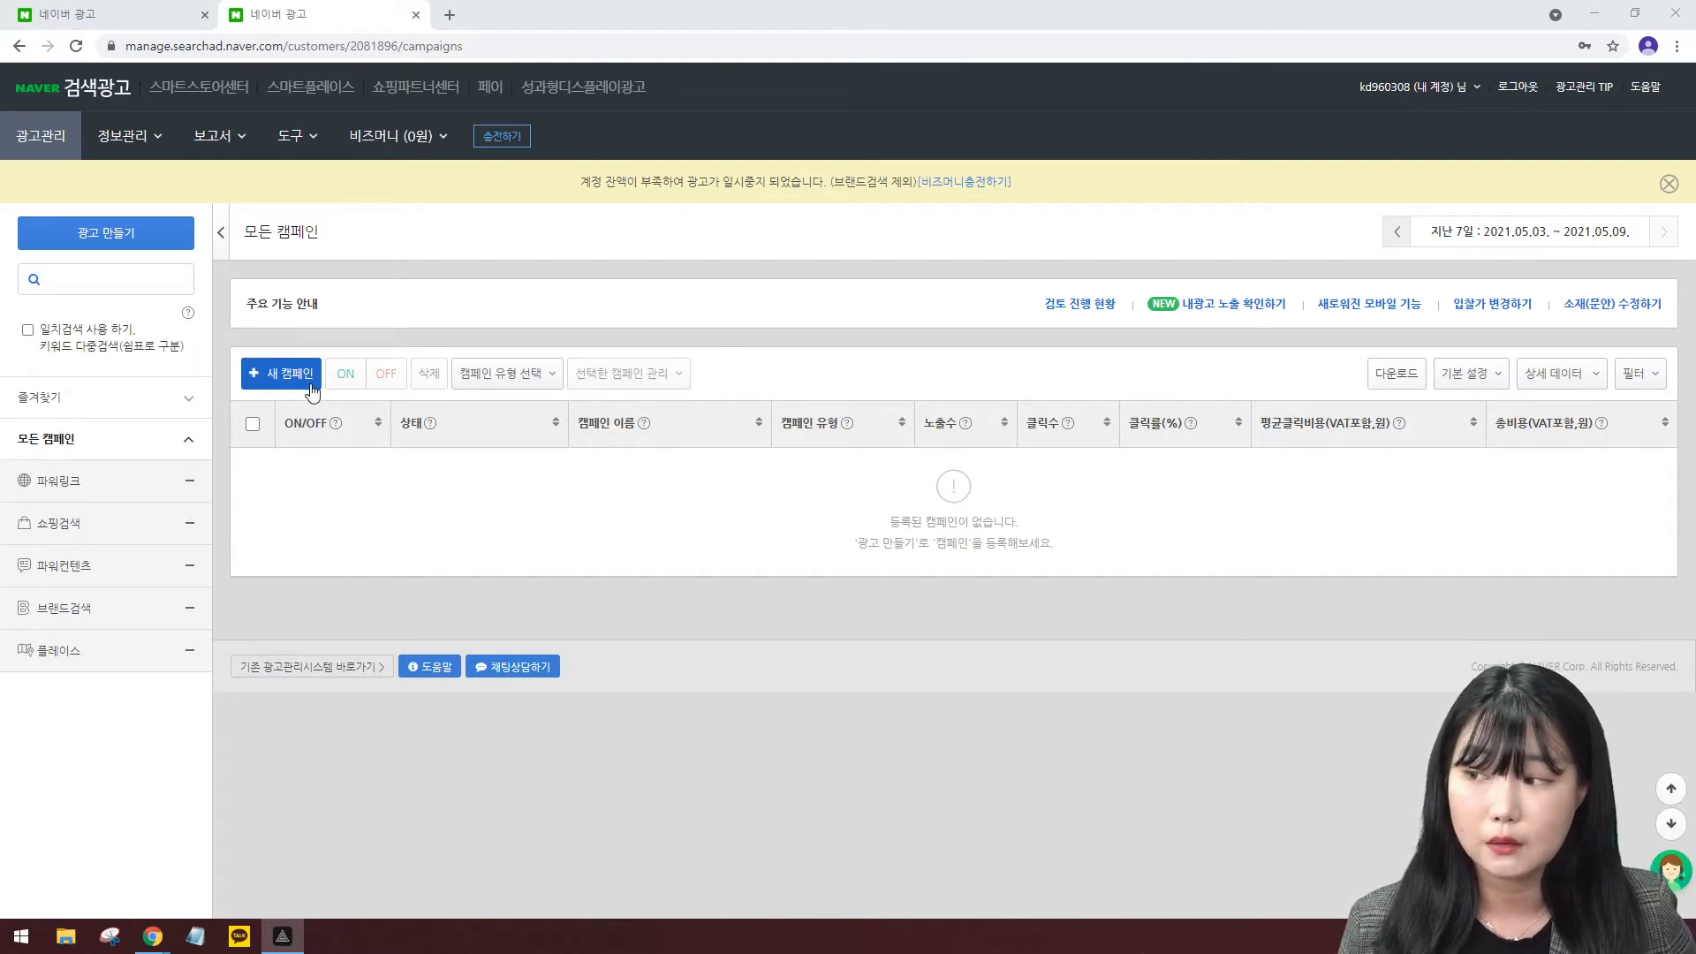
Start creating a new ad and review the descriptions of the campaign types from 파워링크 to 플레이스.
left_click(185, 246)
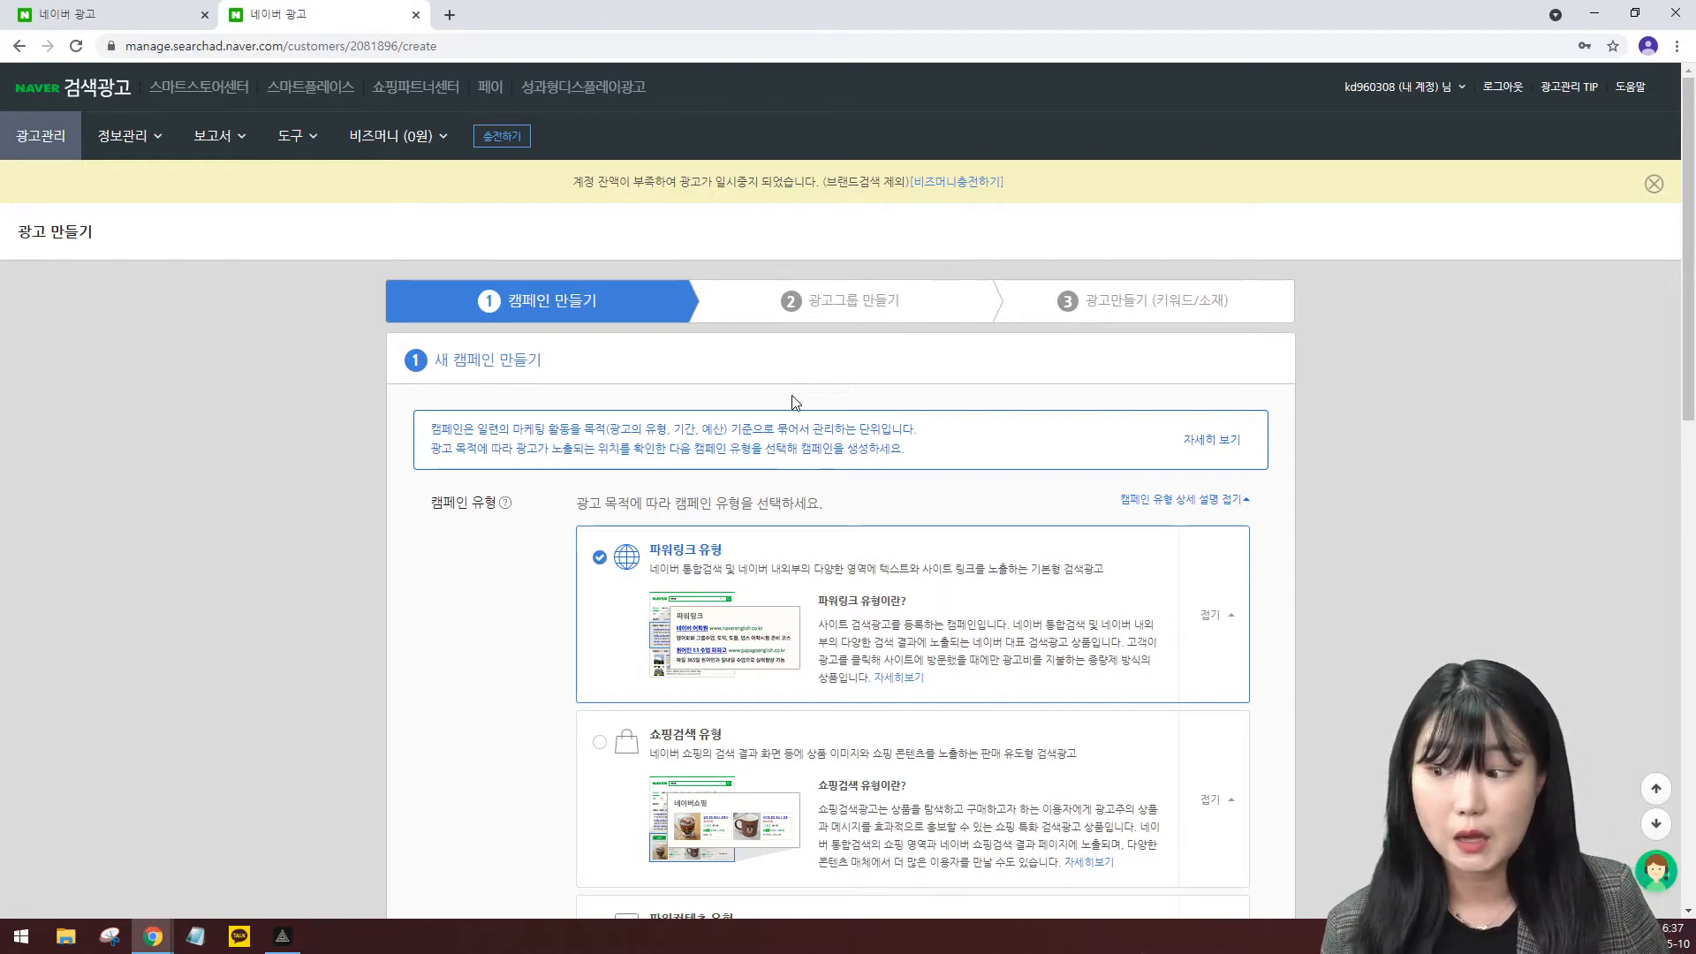
scroll(778, 381, "down", 1)
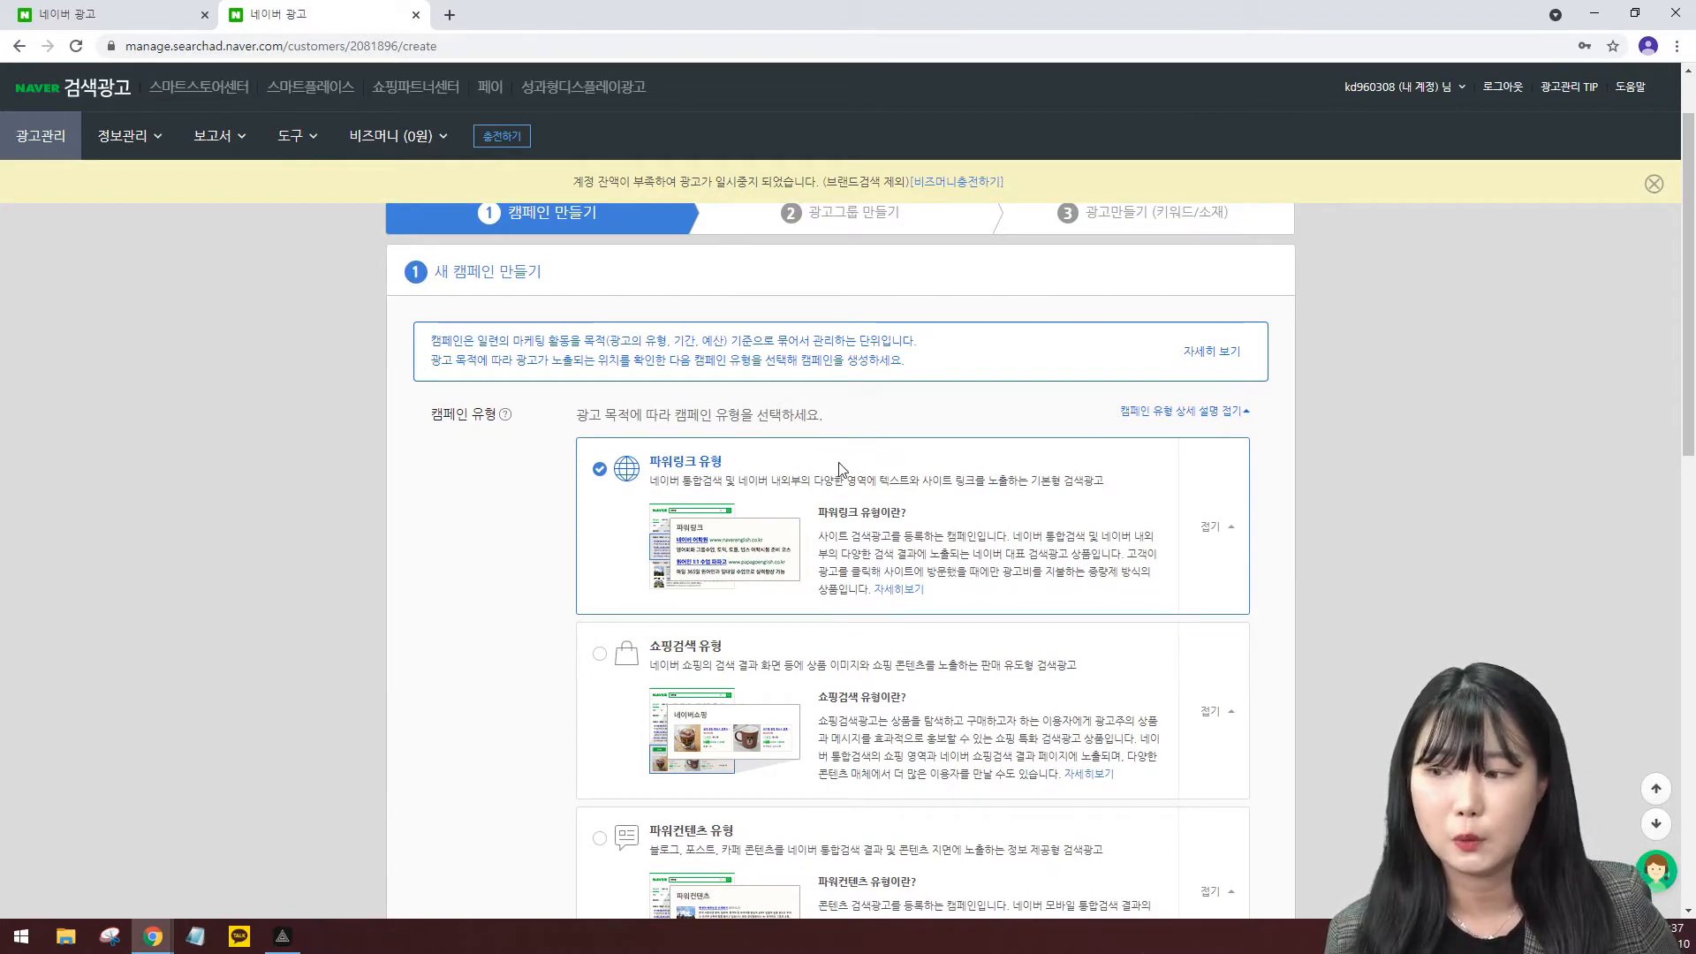
scroll(937, 300, "down", 3)
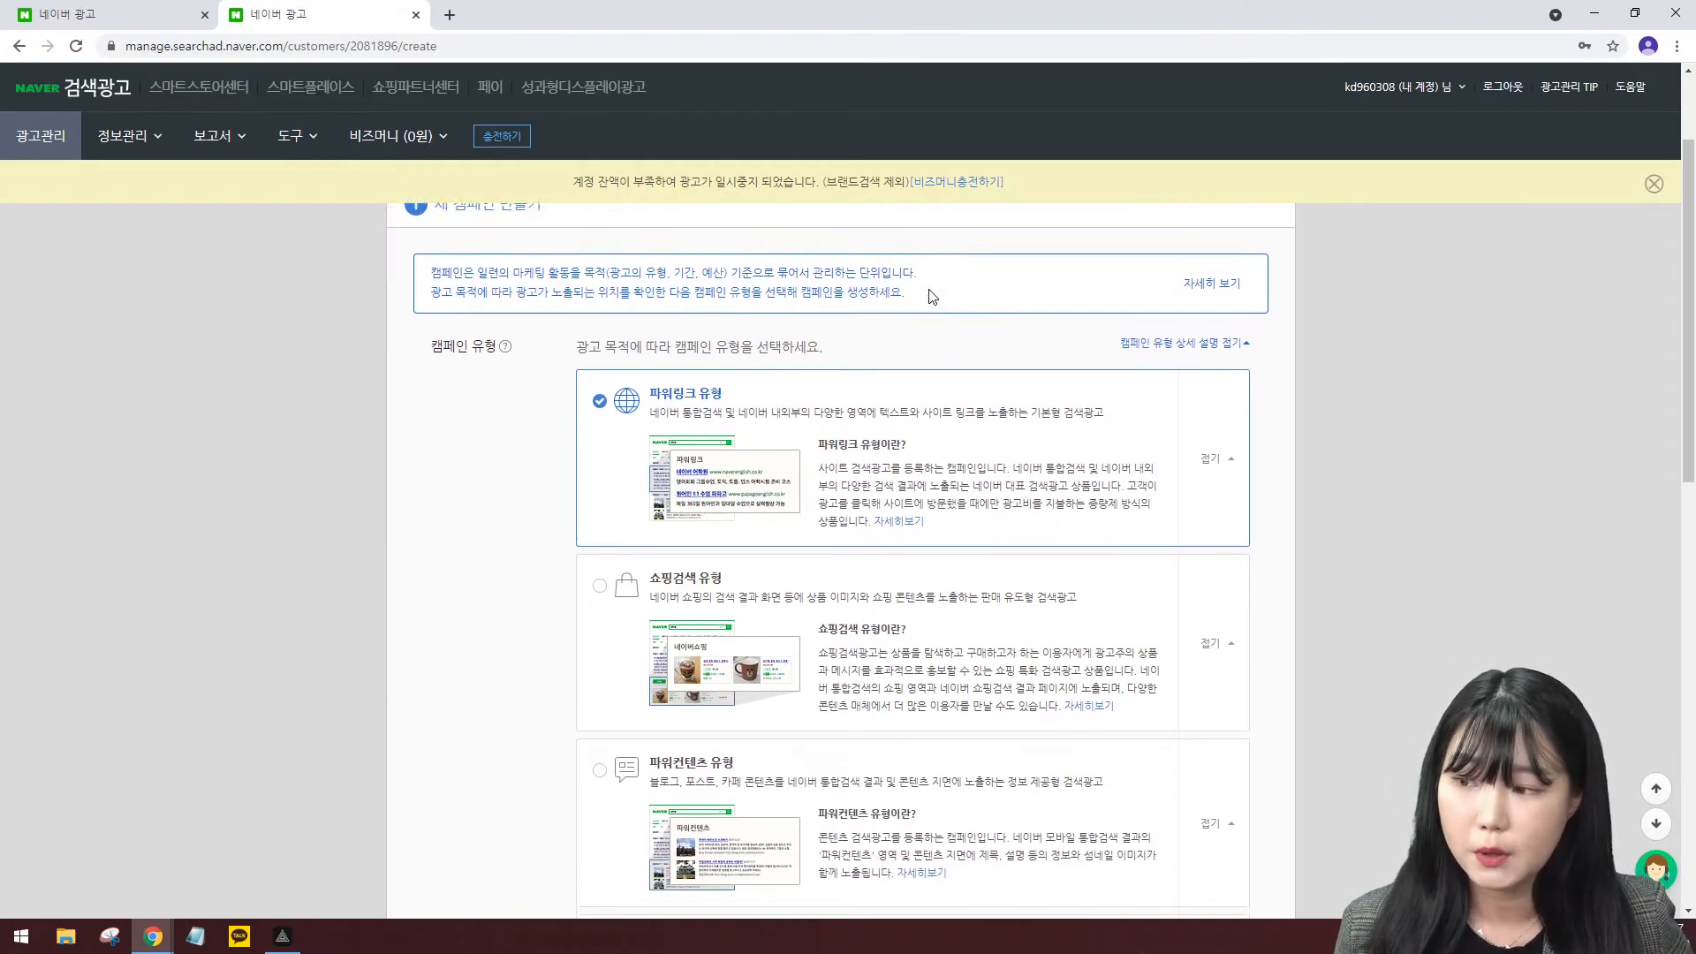
scroll(972, 349, "up", 1)
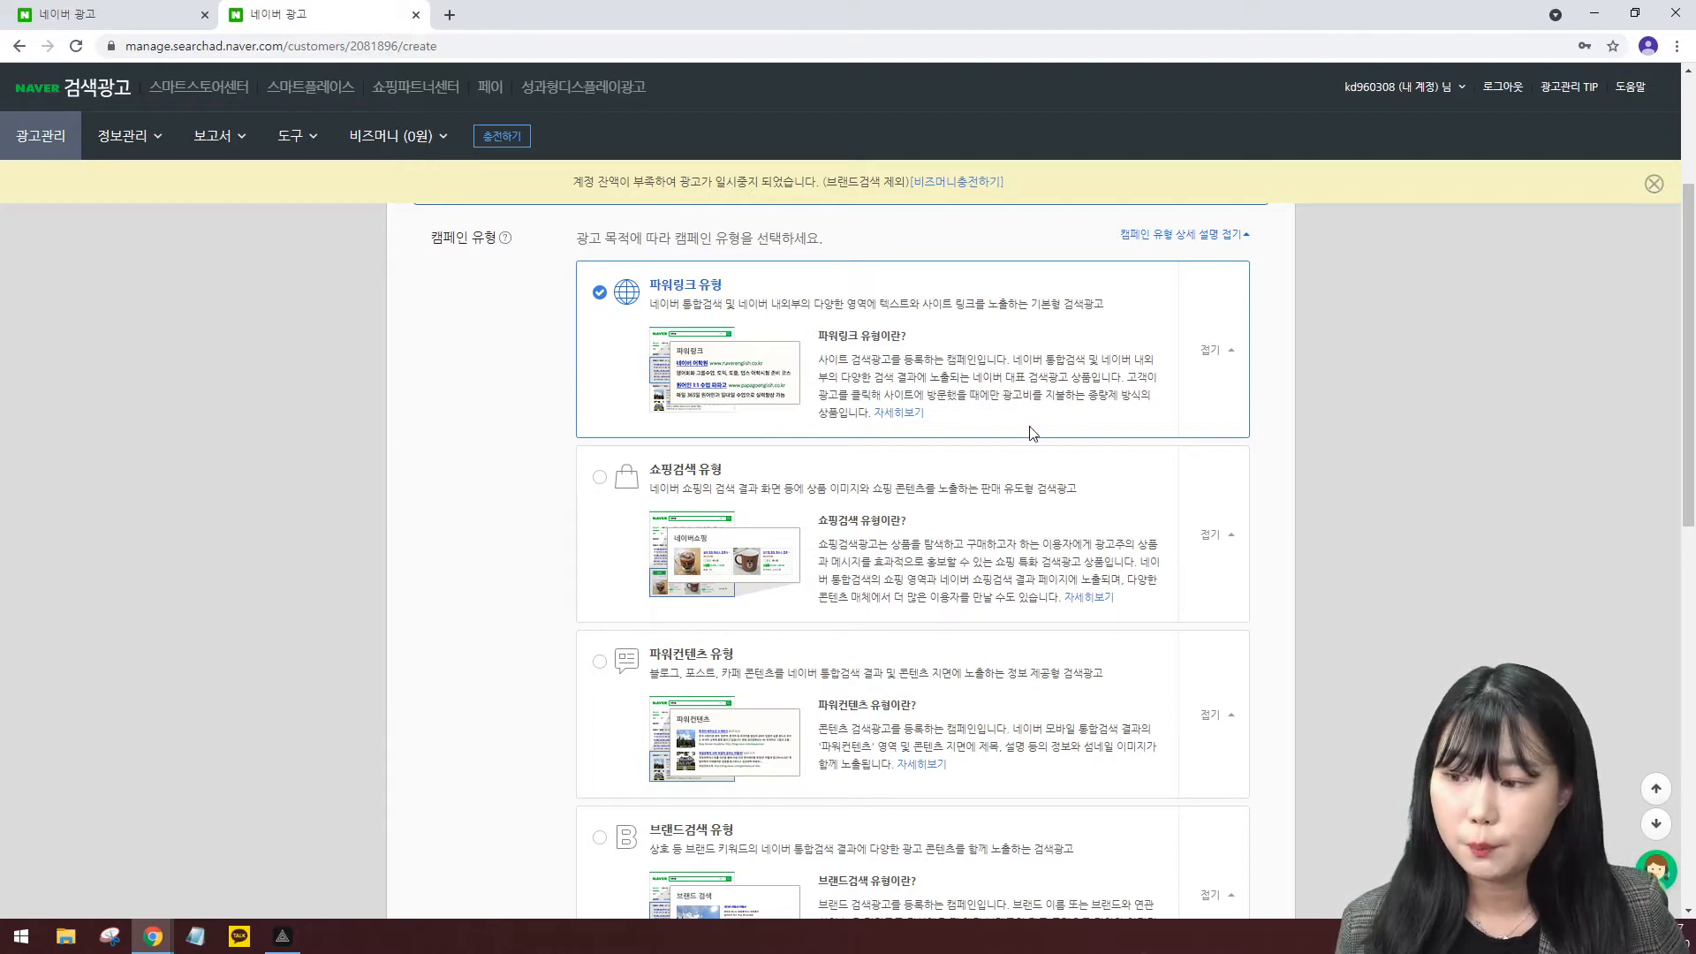
scroll(1053, 442, "down", 1)
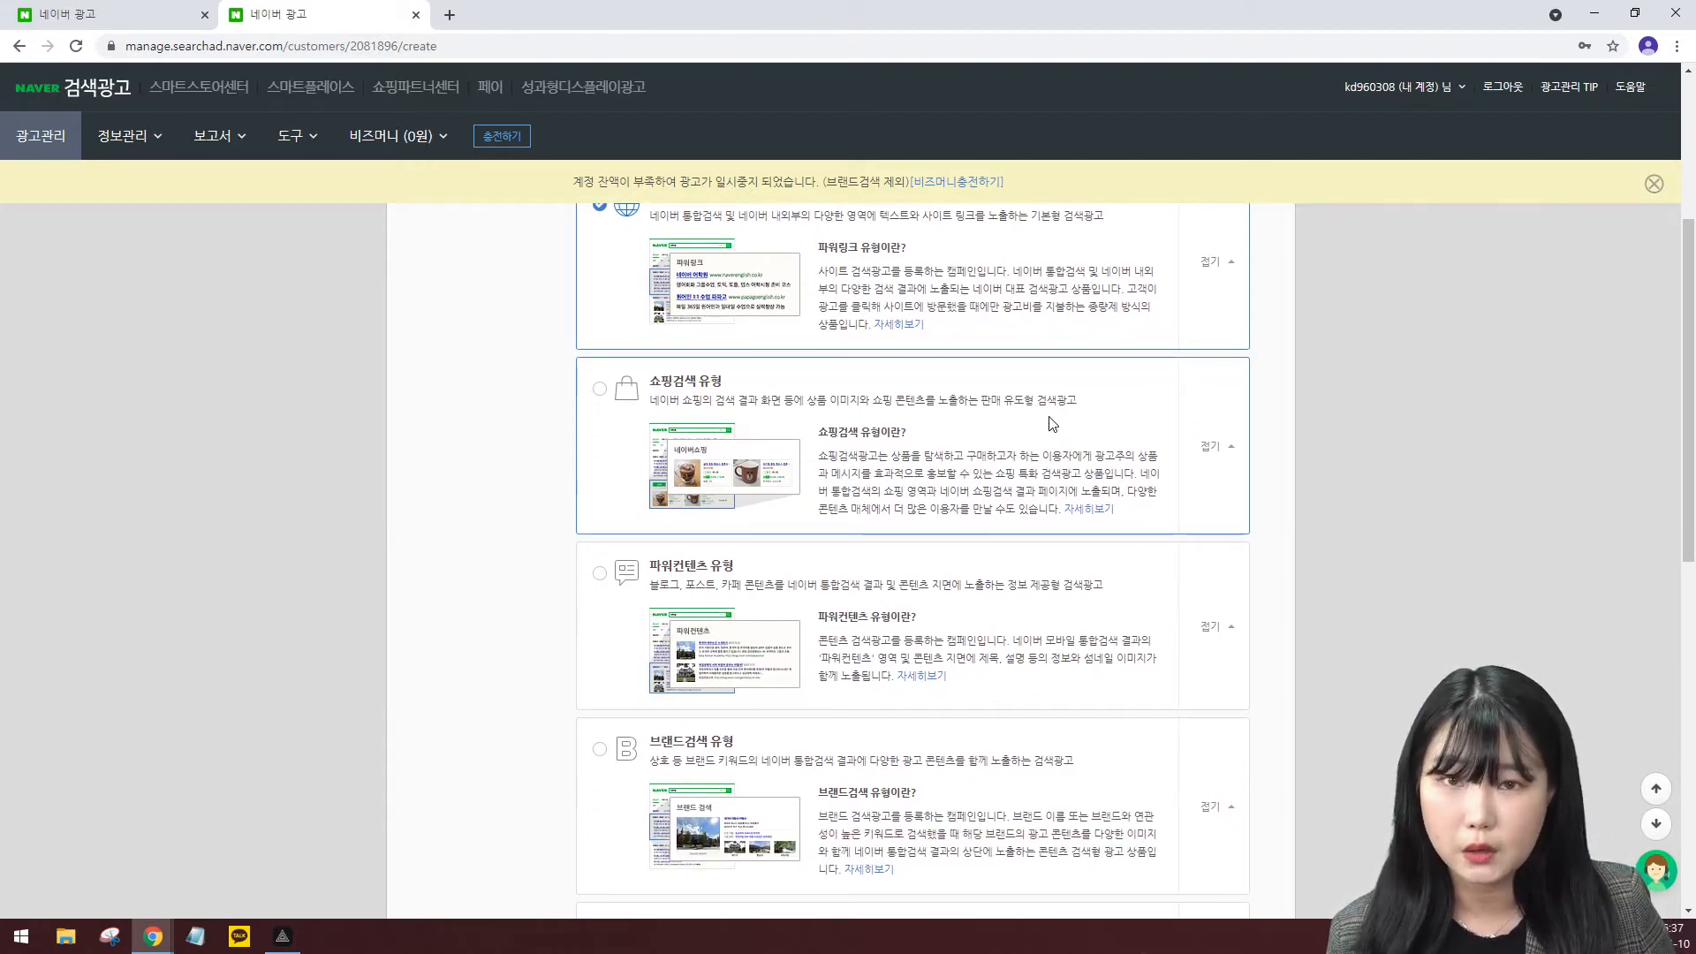
scroll(1054, 424, "down", 1)
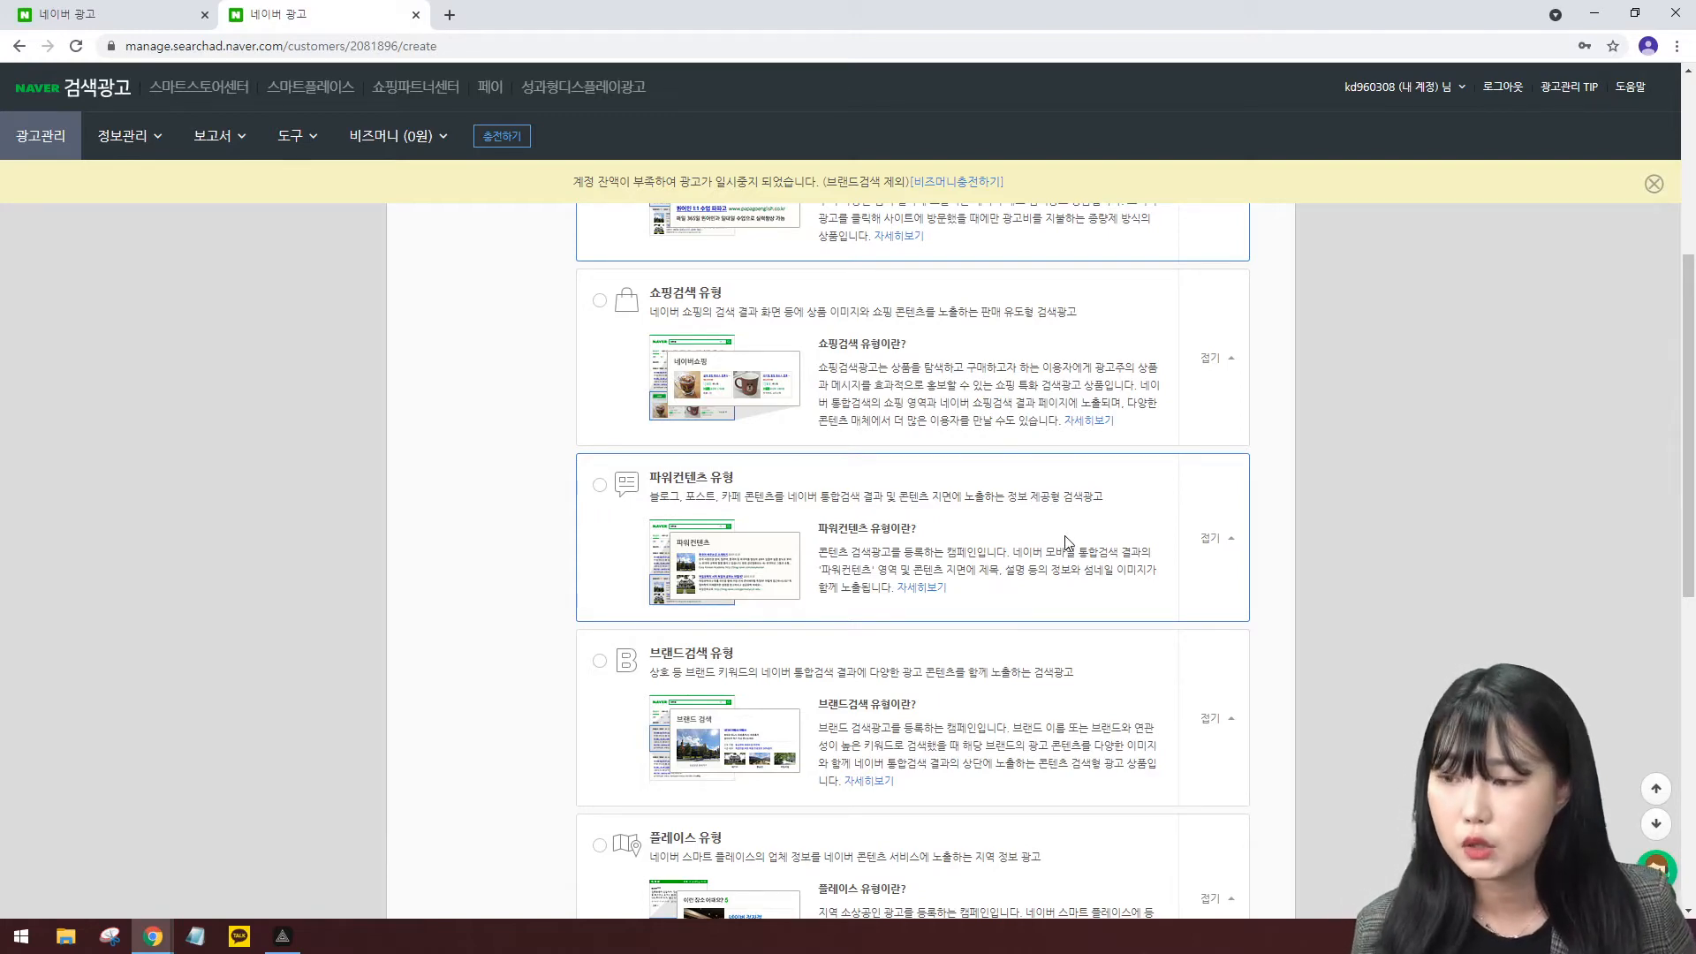
scroll(1066, 542, "down", 2)
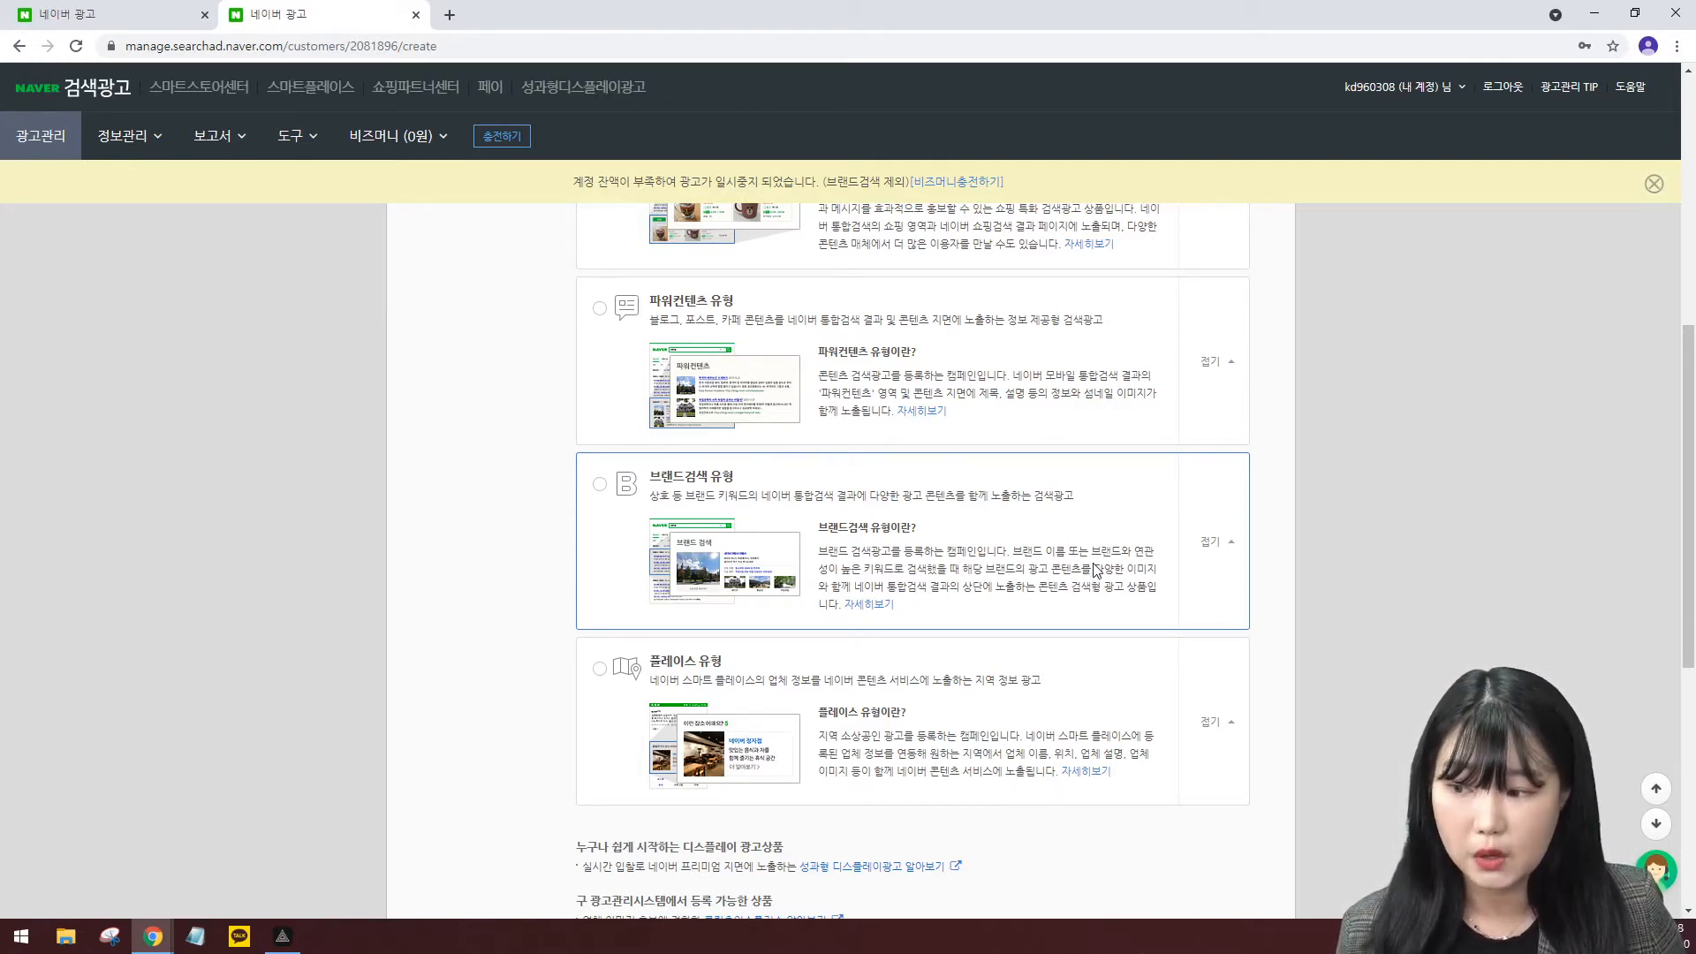
scroll(1096, 570, "down", 1)
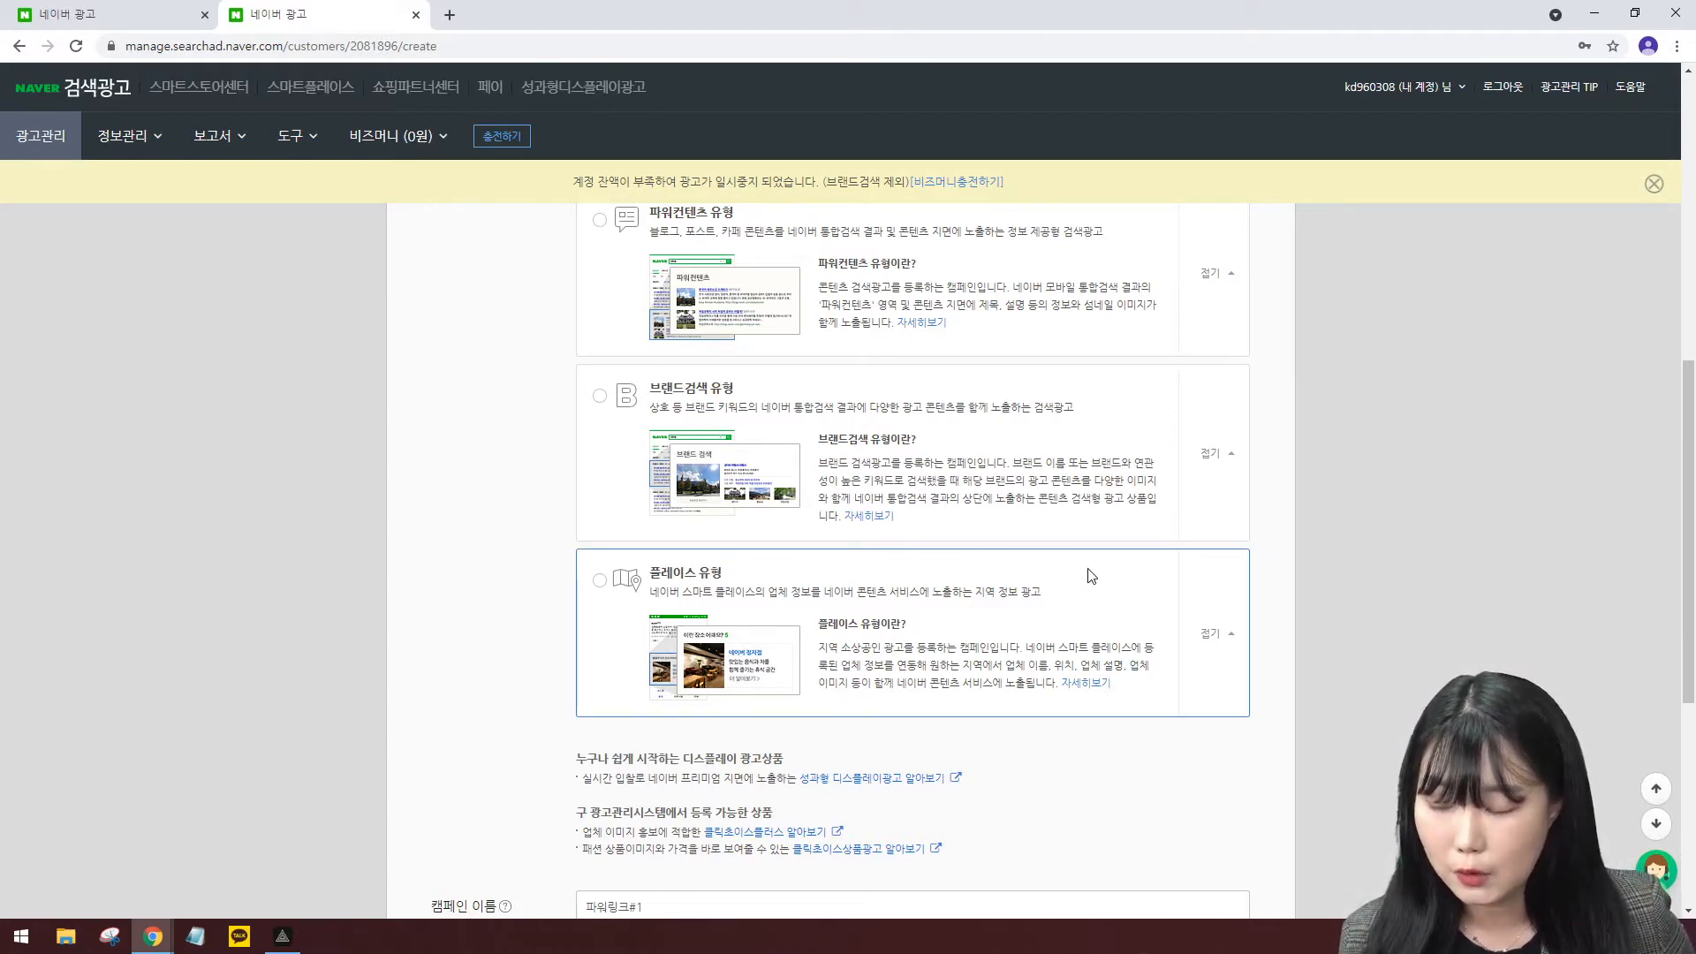
scroll(1135, 579, "up", 5)
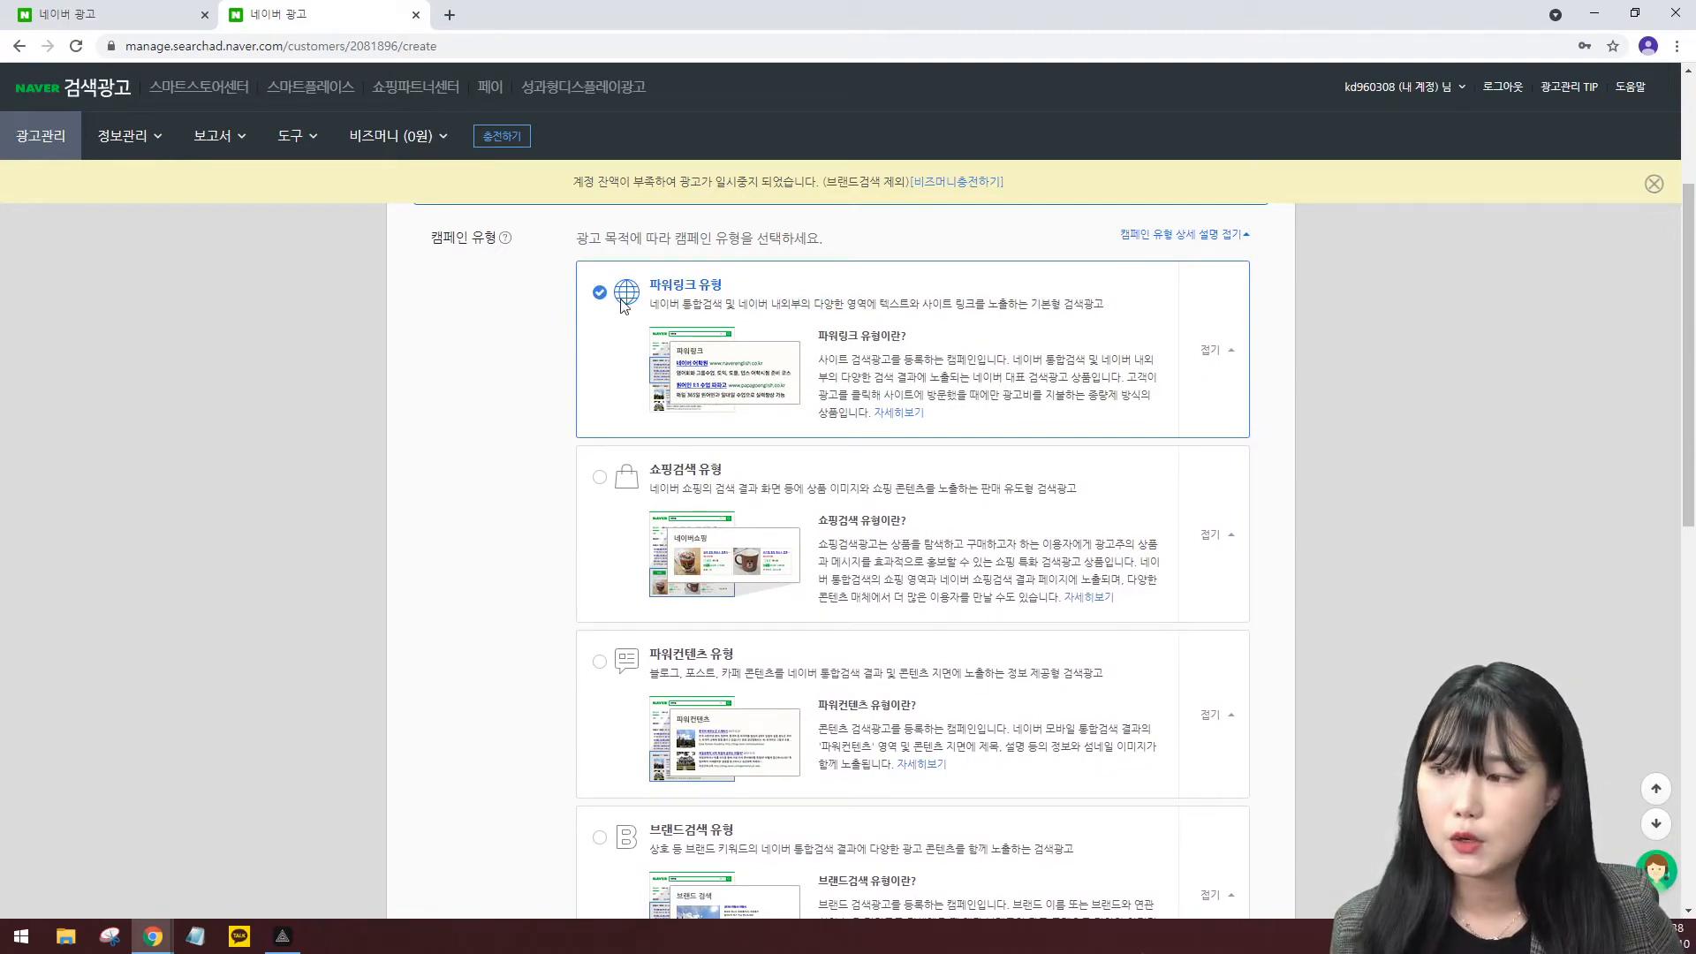
Keep the 파워링크 campaign type and replace the default campaign name with 도옹구라미잠옷.
scroll(689, 397, "down", 12)
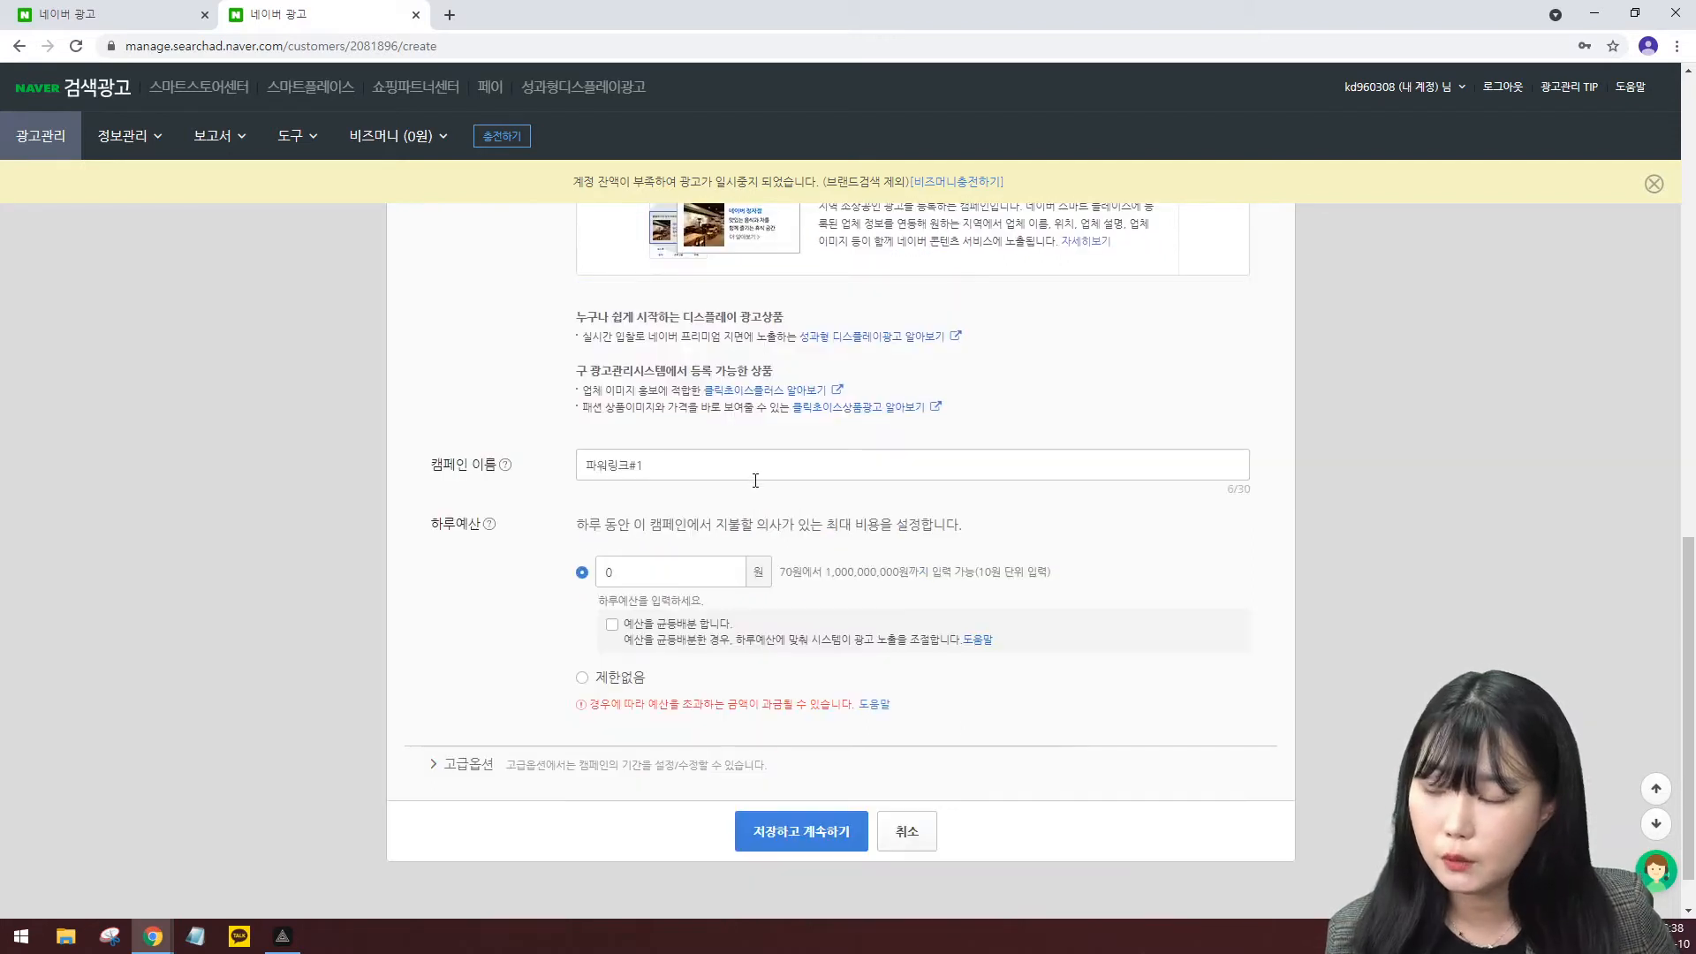
left_click(558, 466)
key("BackSpace")
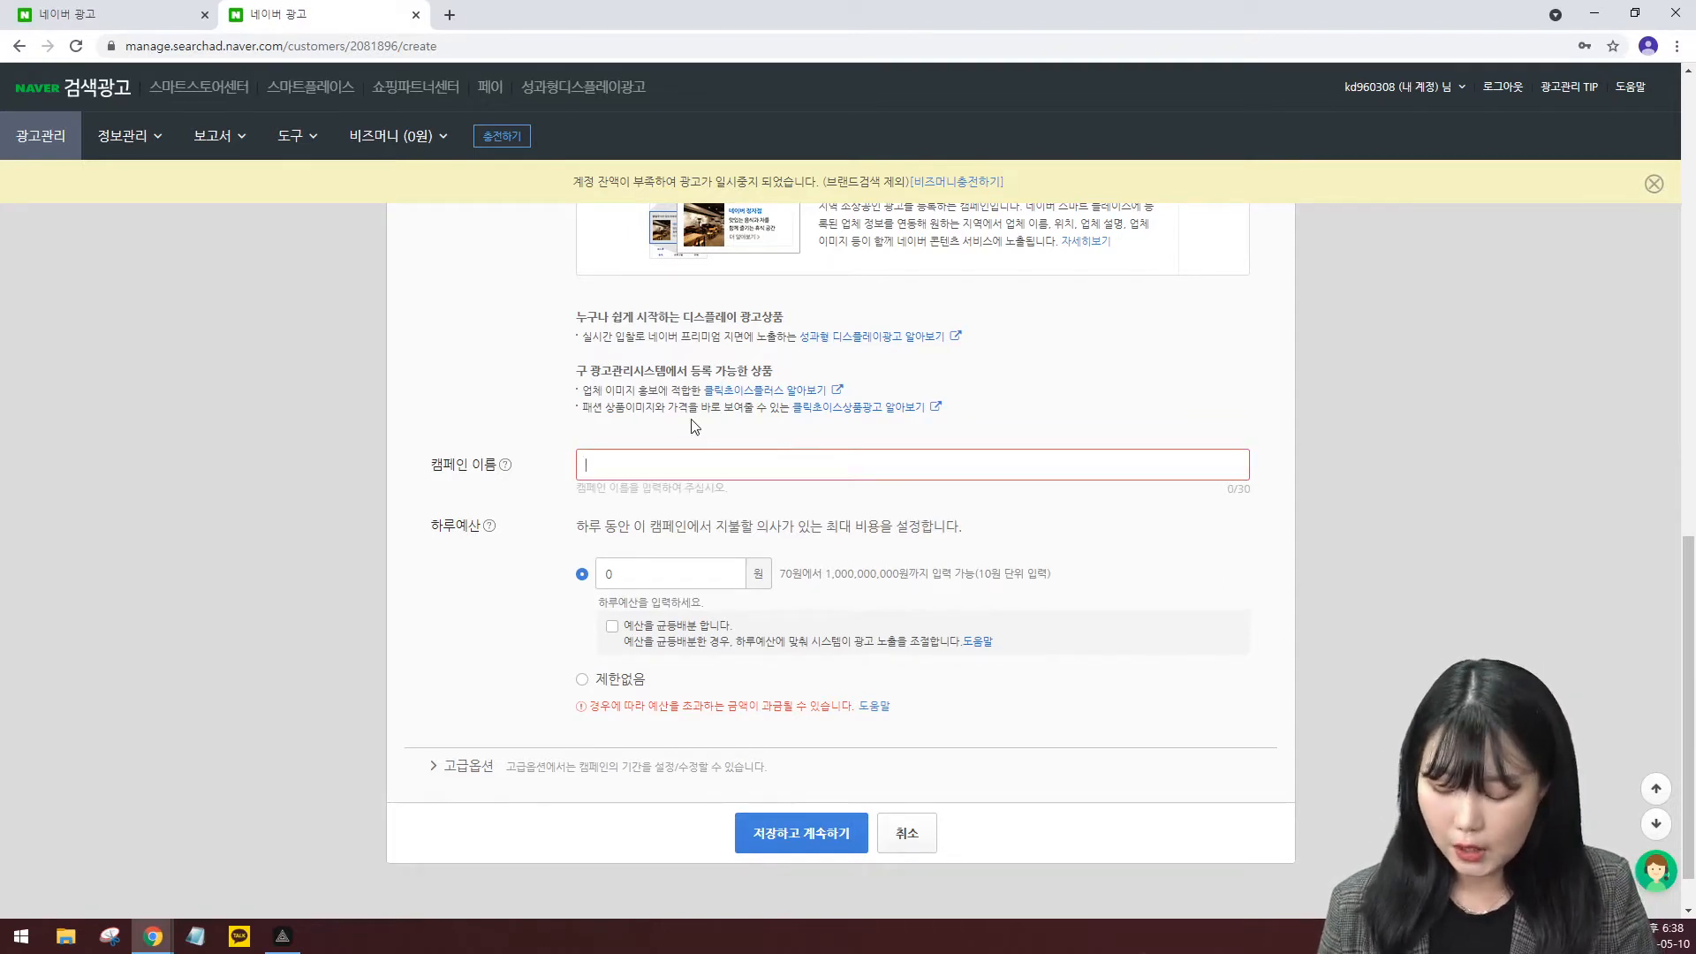
type("도웅ㄱ")
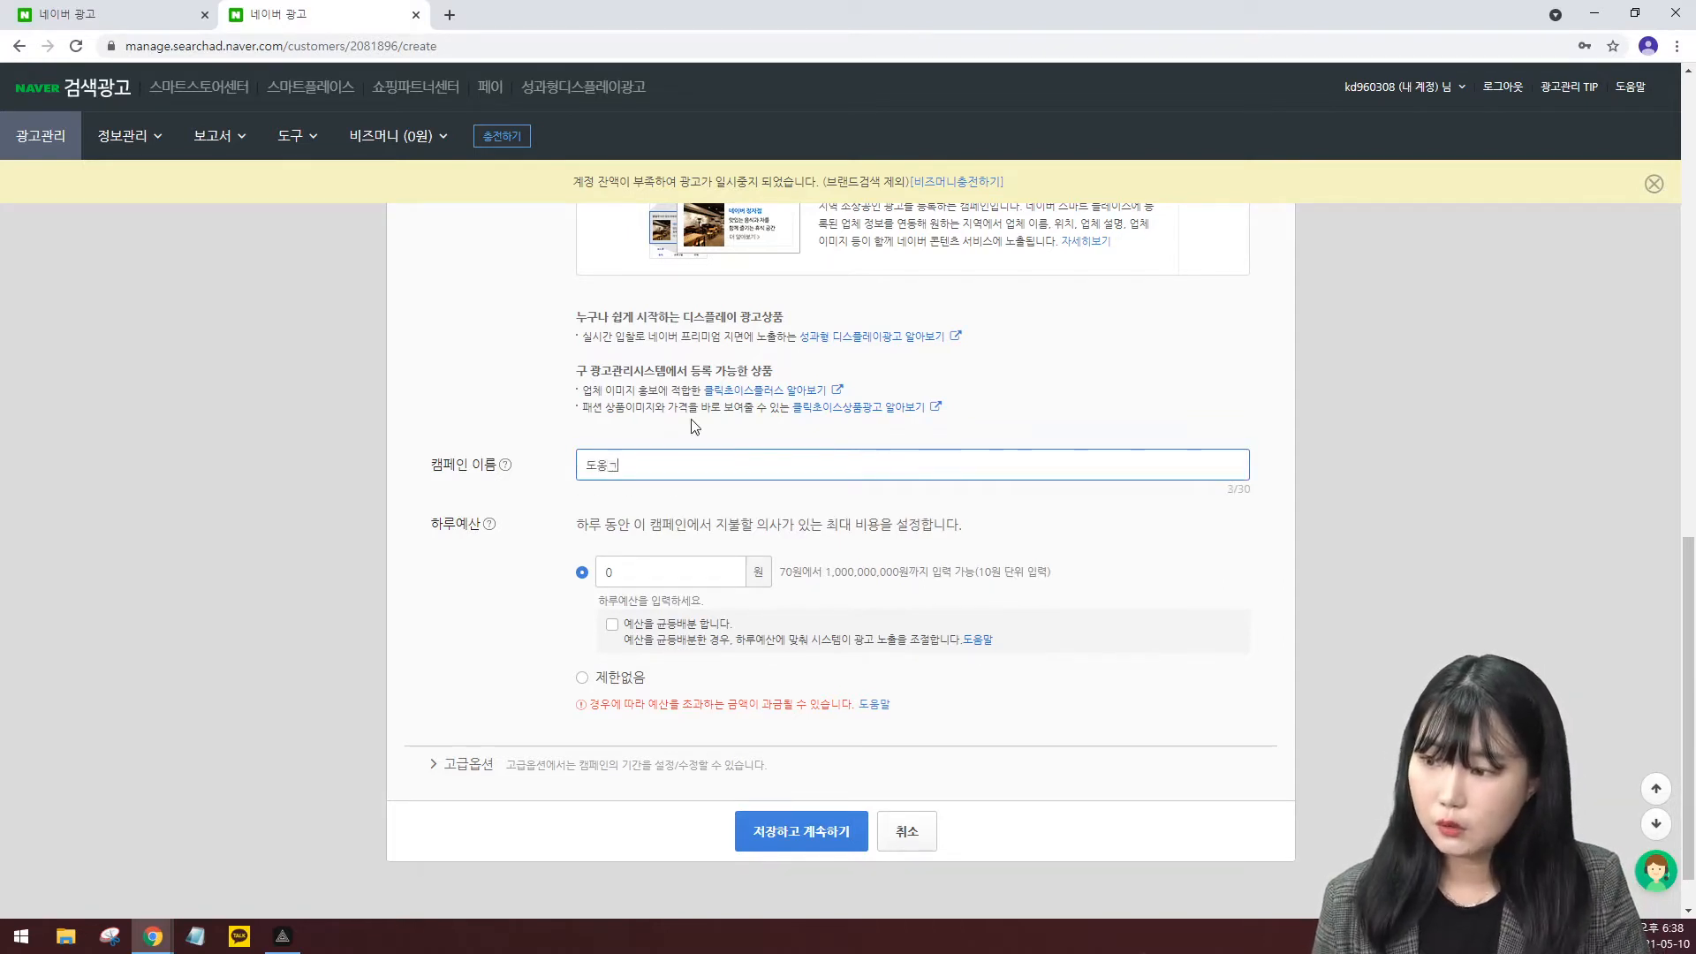
type("구라미잠뇌")
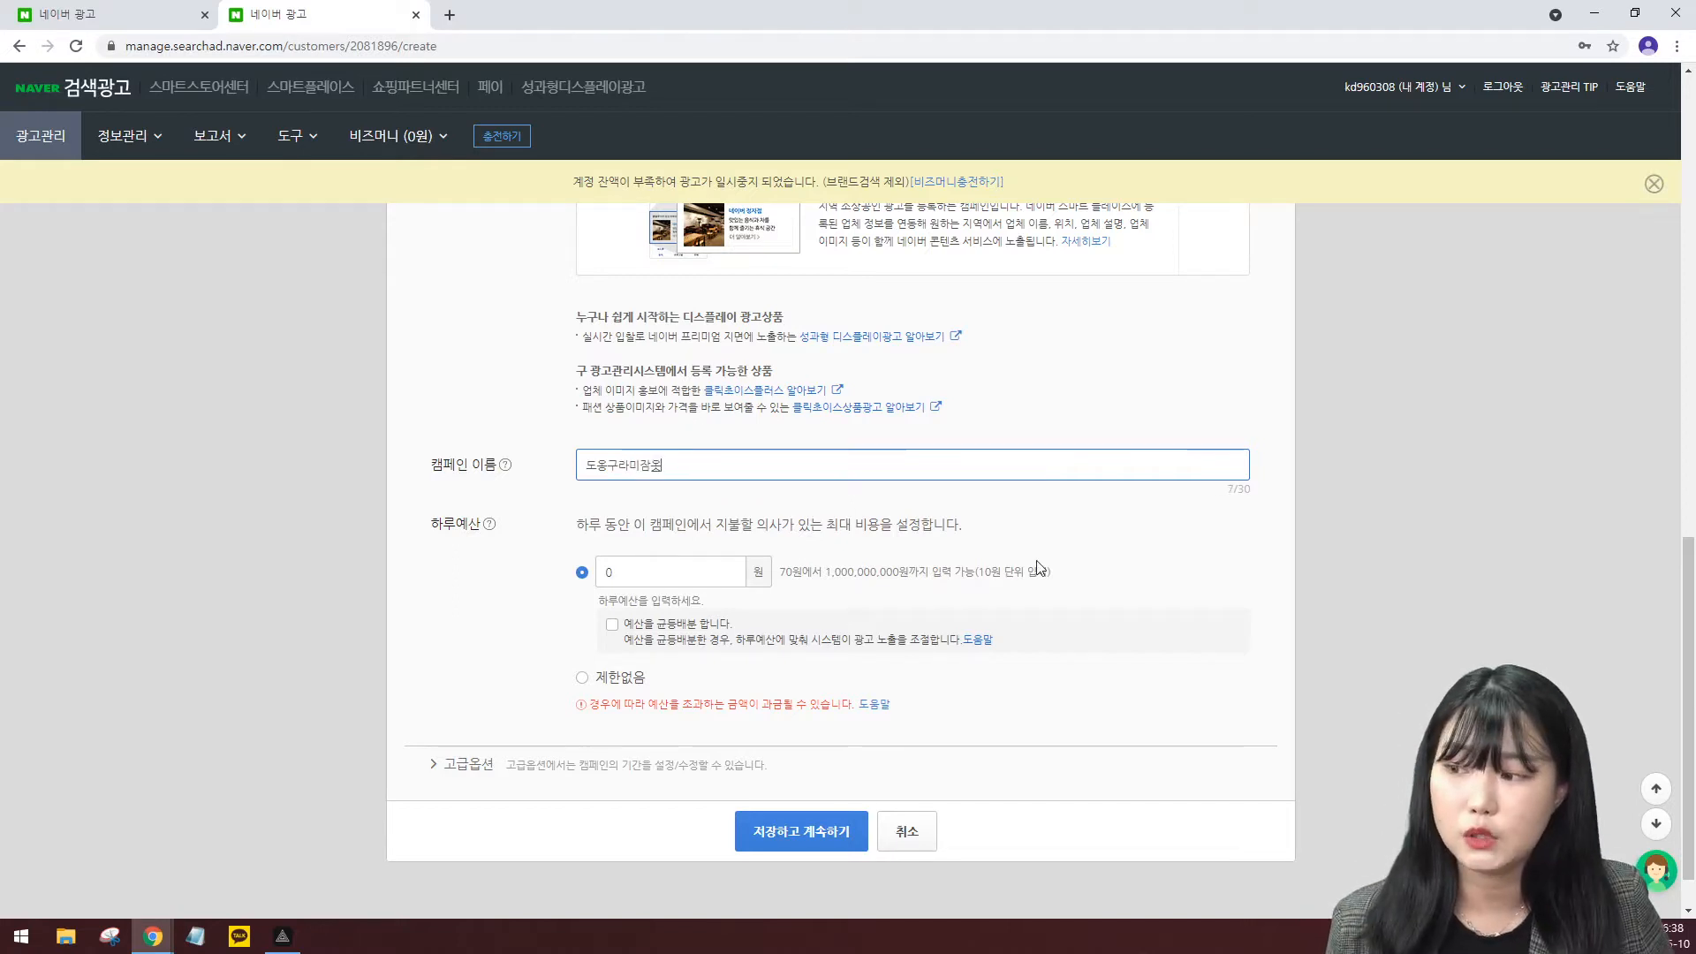
type("ㅅ")
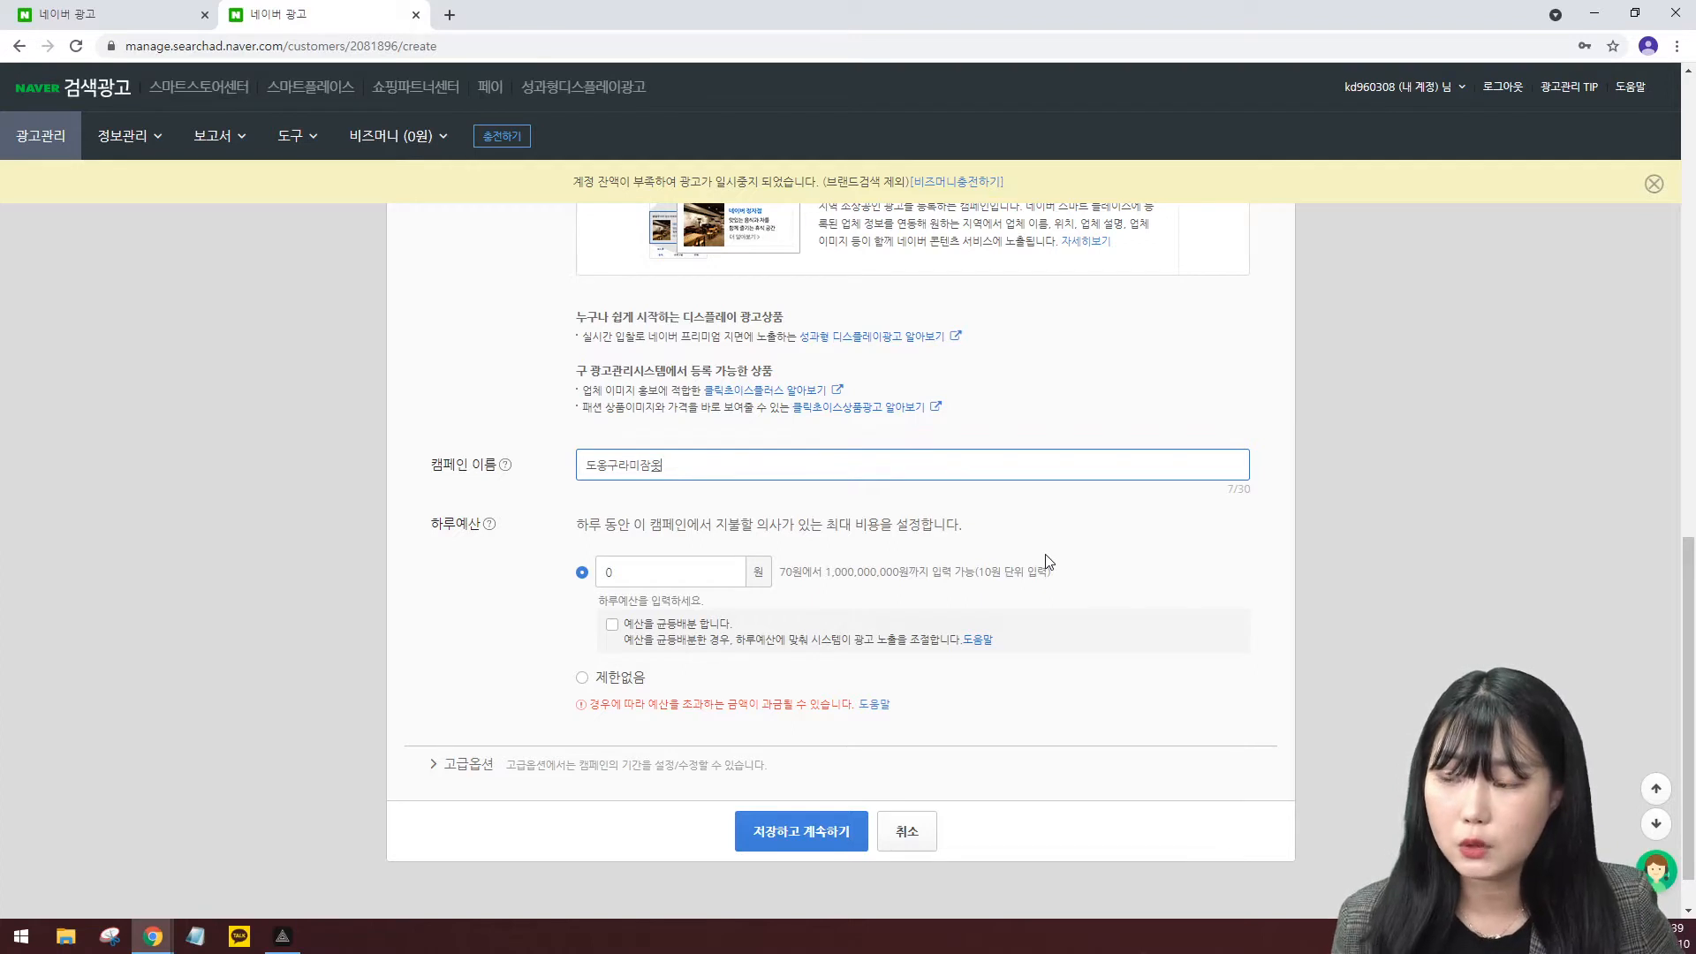
Set the campaign's daily budget to 65,000 won and enable even distribution of the budget.
scroll(888, 561, "down", 1)
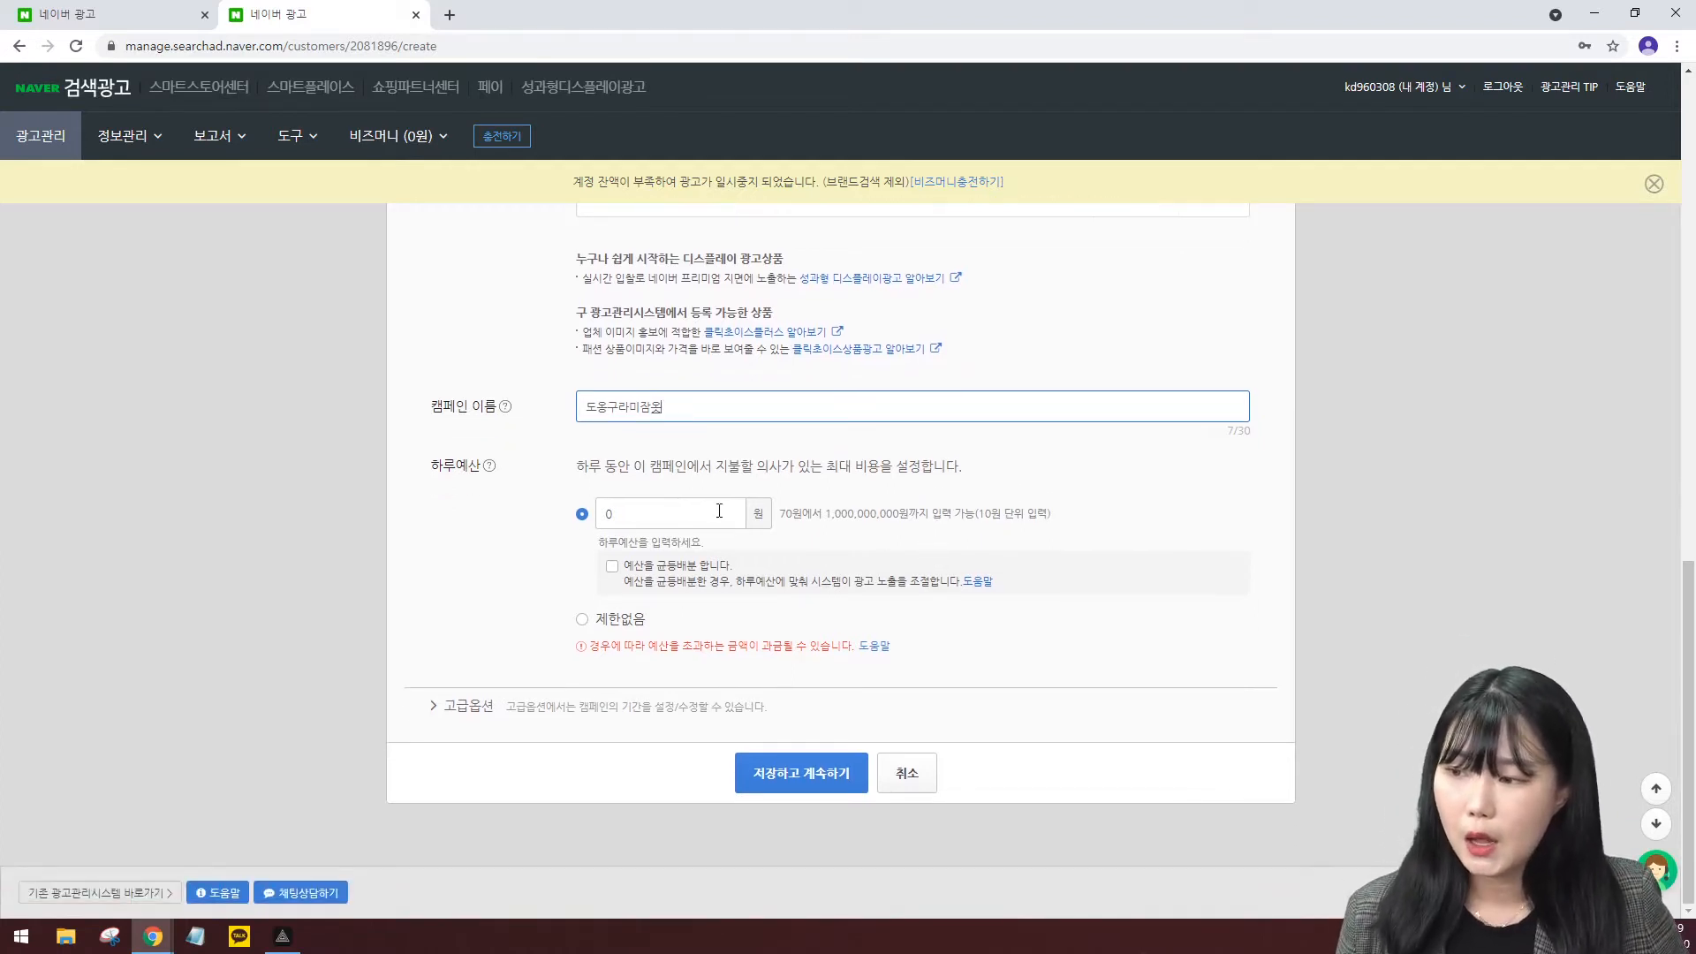
left_click(719, 510)
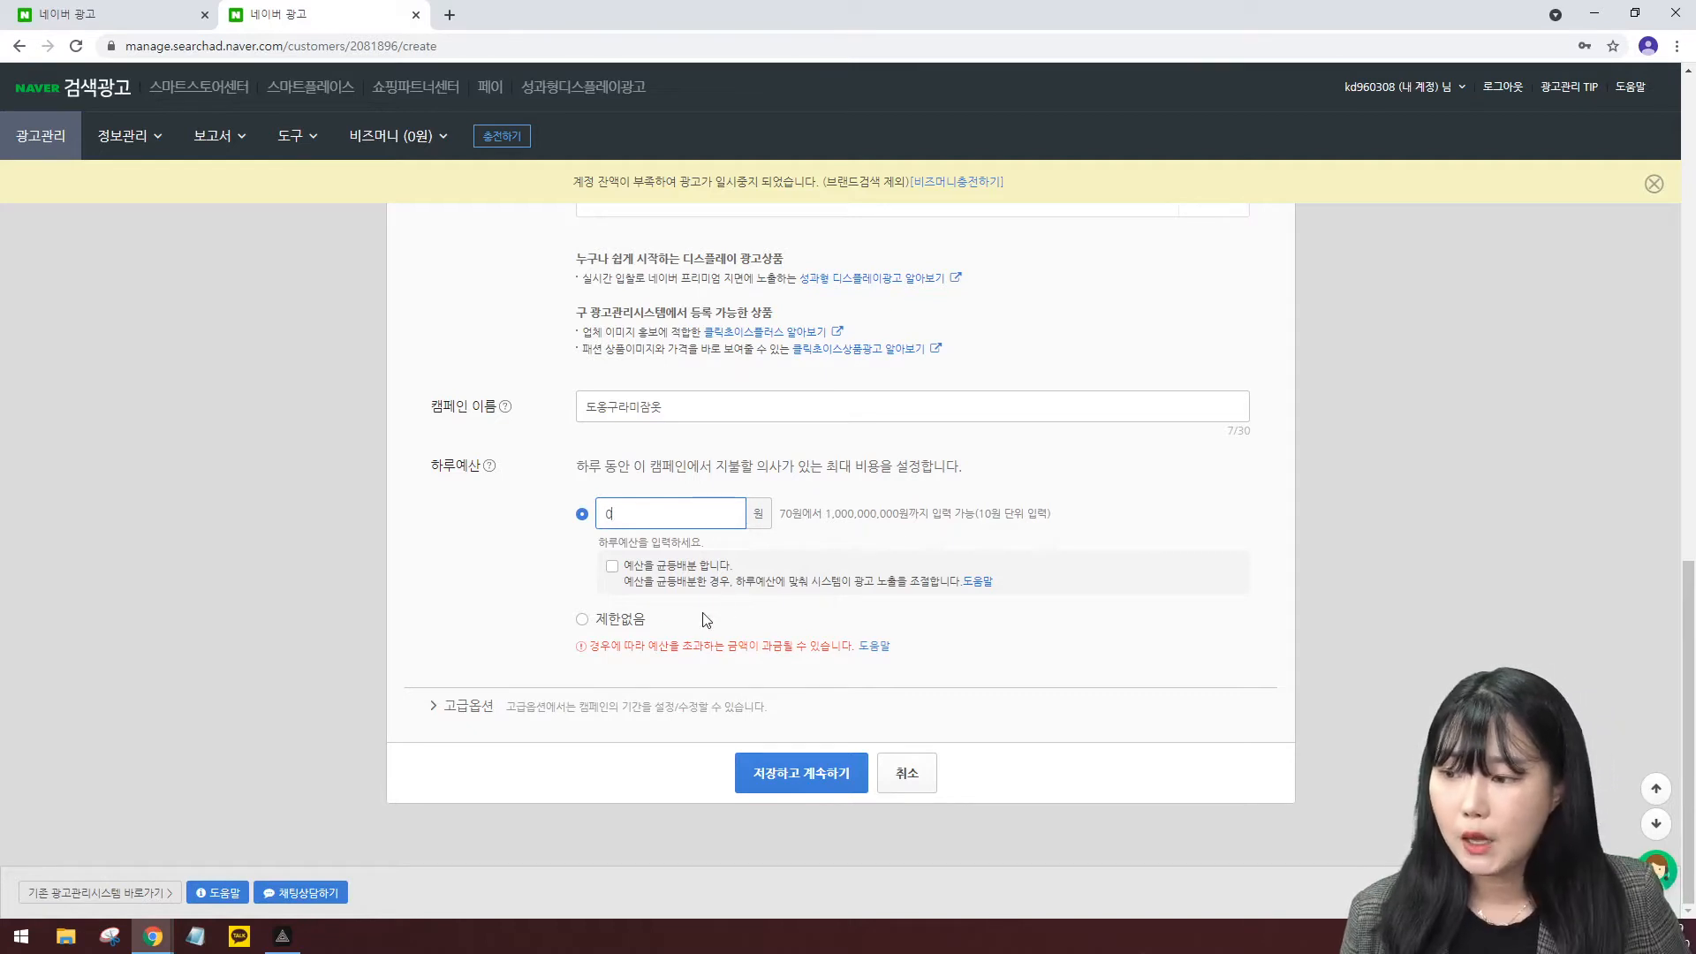
left_click(639, 623)
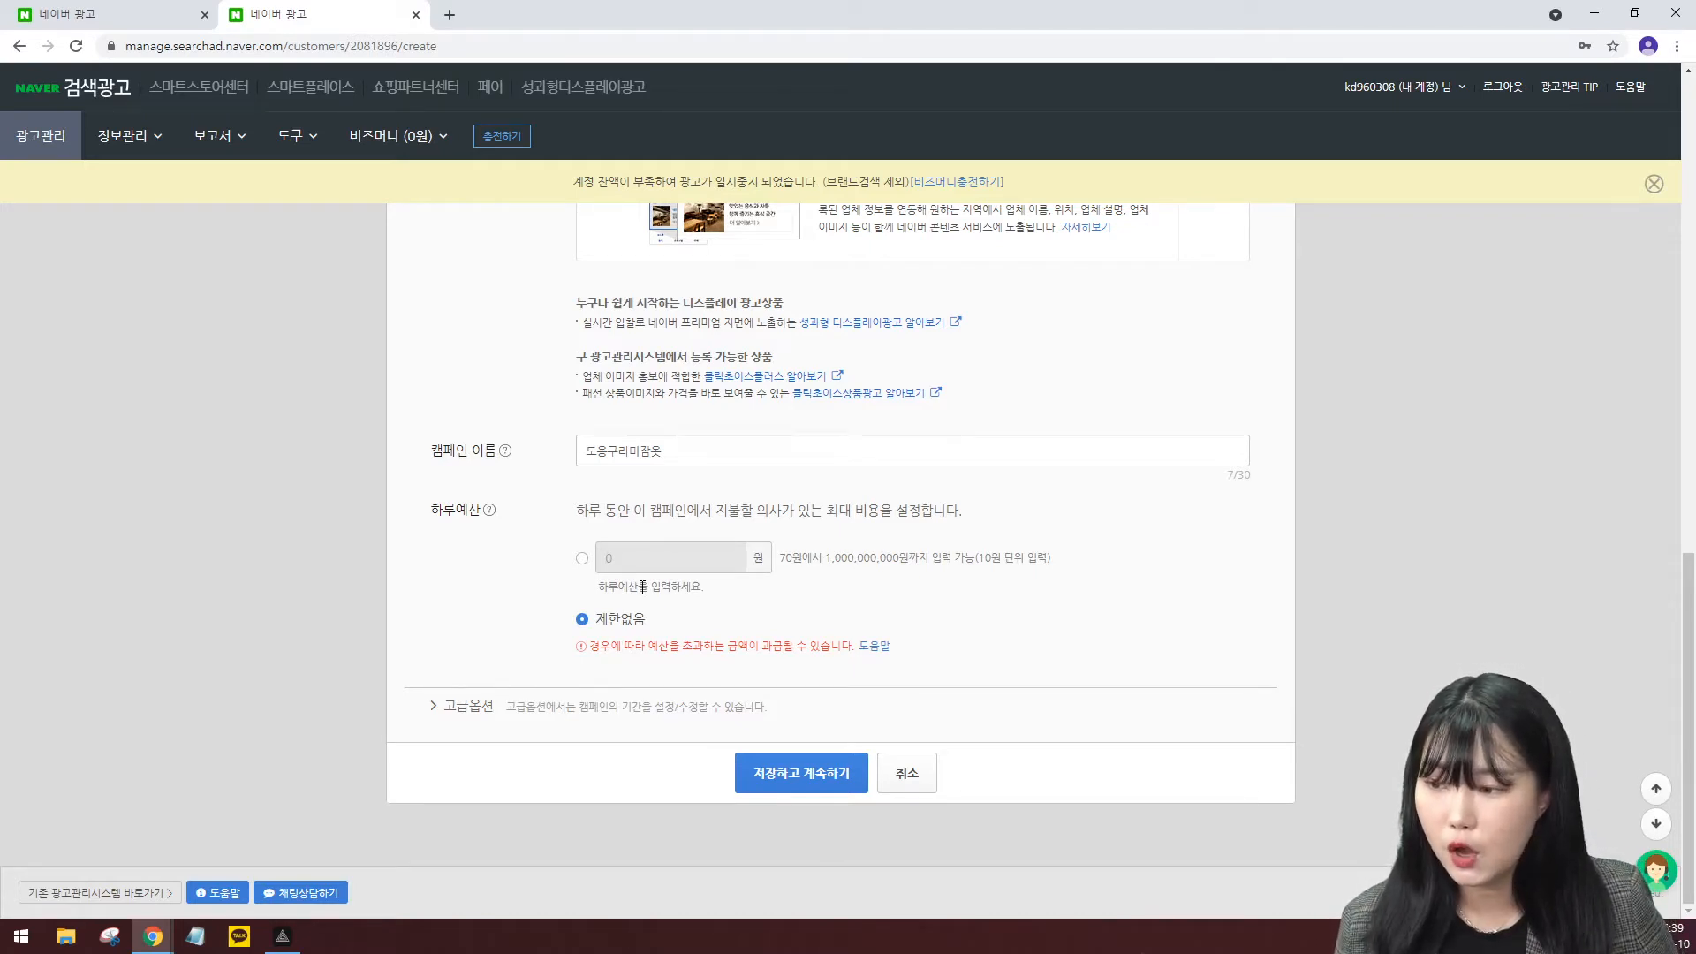
left_click(680, 558)
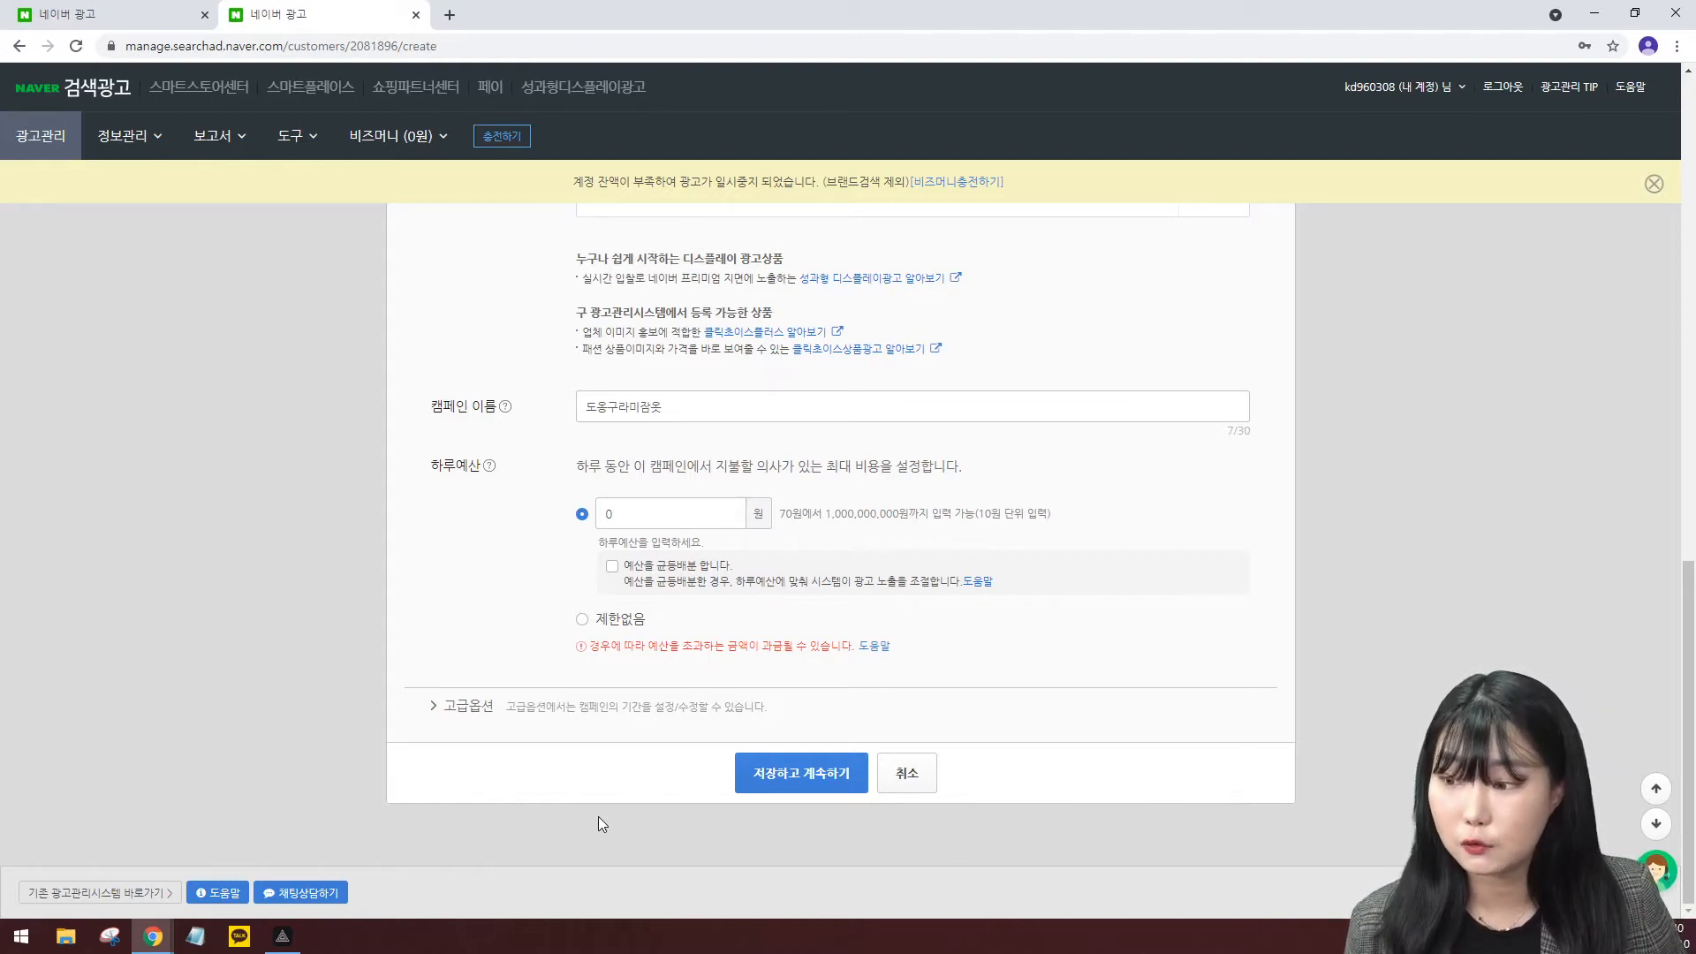
left_click(672, 522)
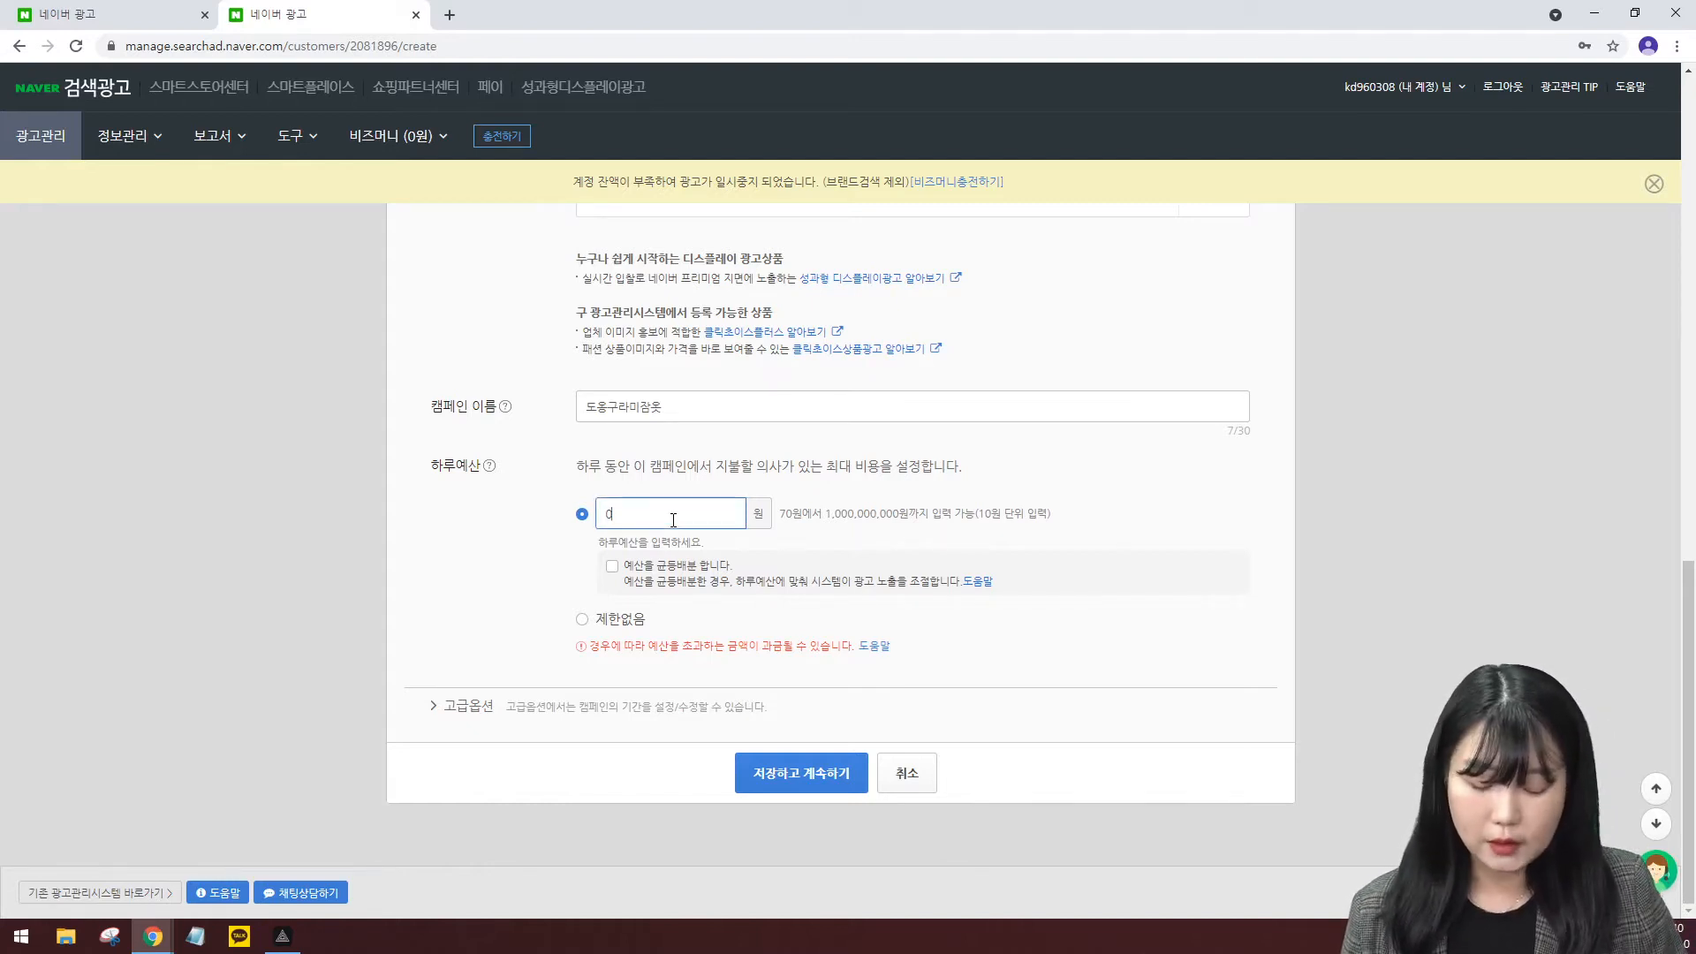
type("650000")
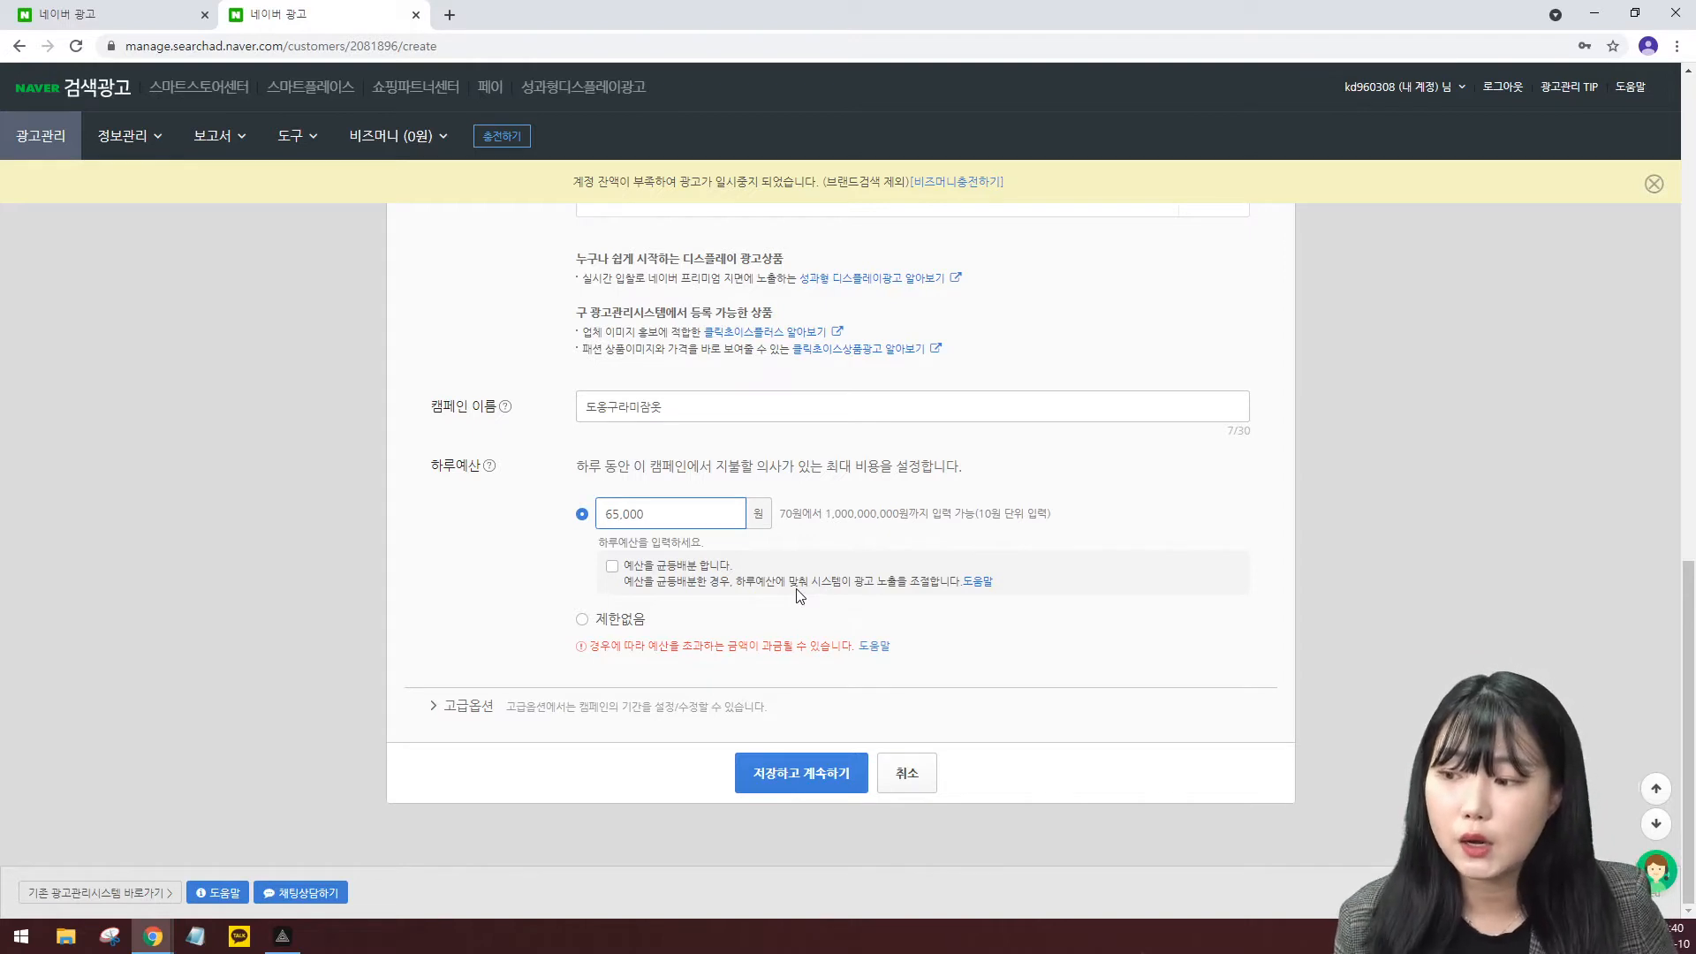
left_click(614, 570)
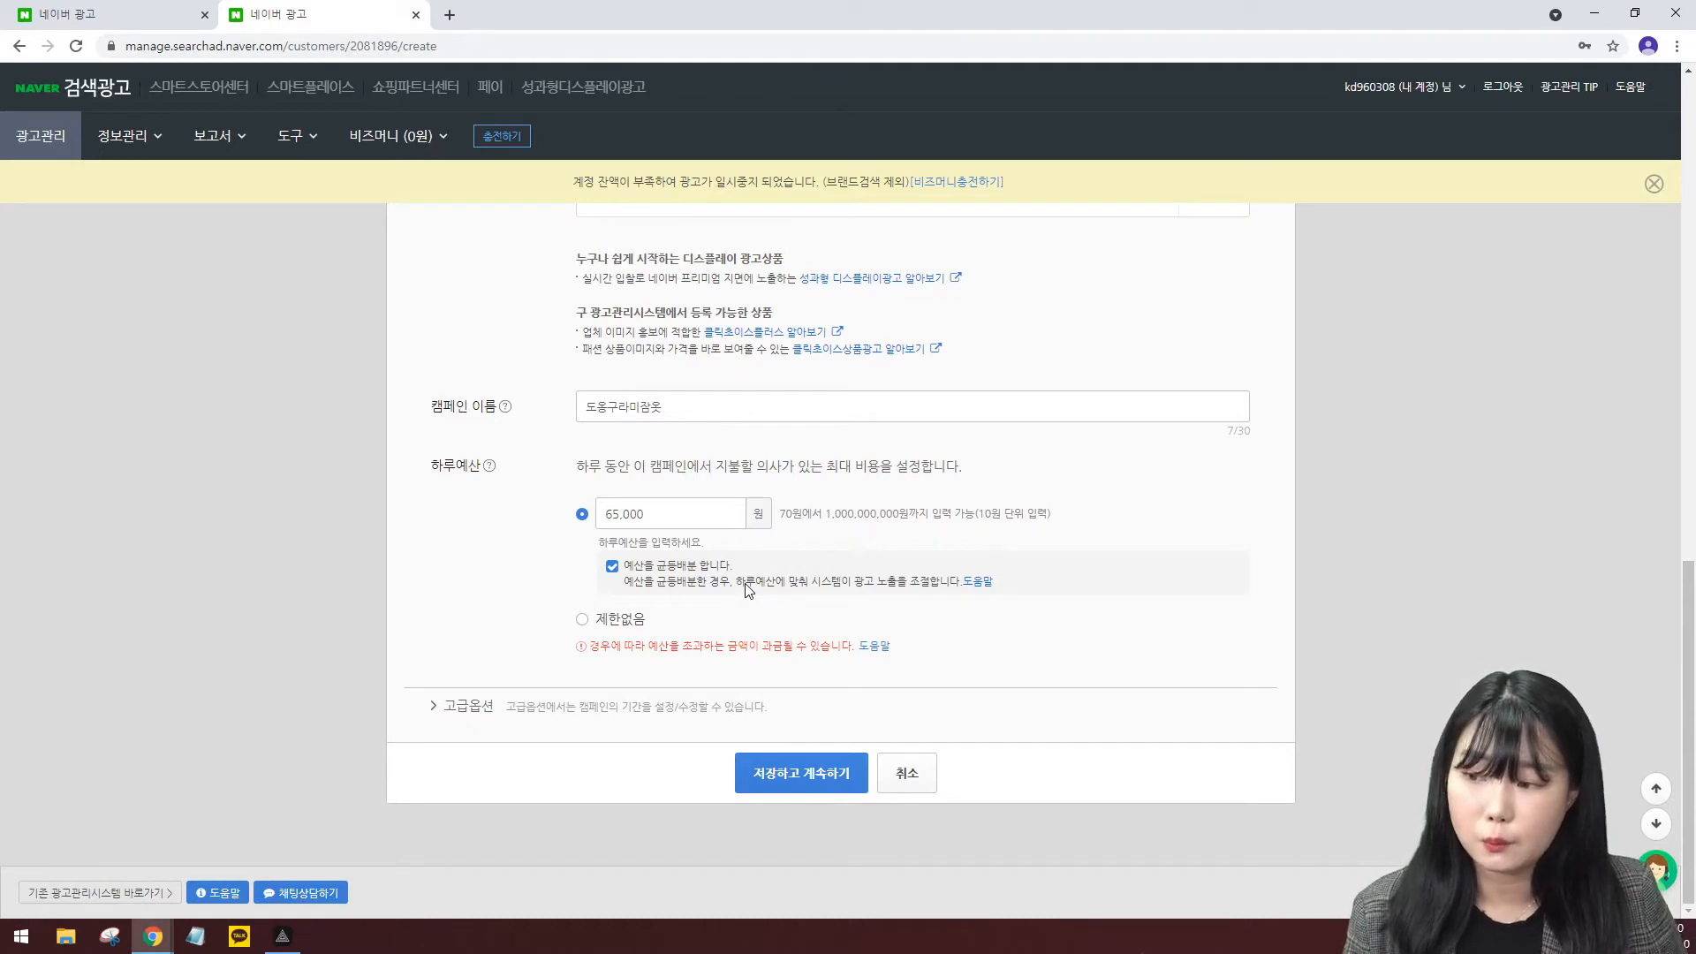
Set the campaign period in the advanced options to run from today without an end date, and save to continue to the ad group.
left_click(511, 707)
scroll(795, 671, "down", 1)
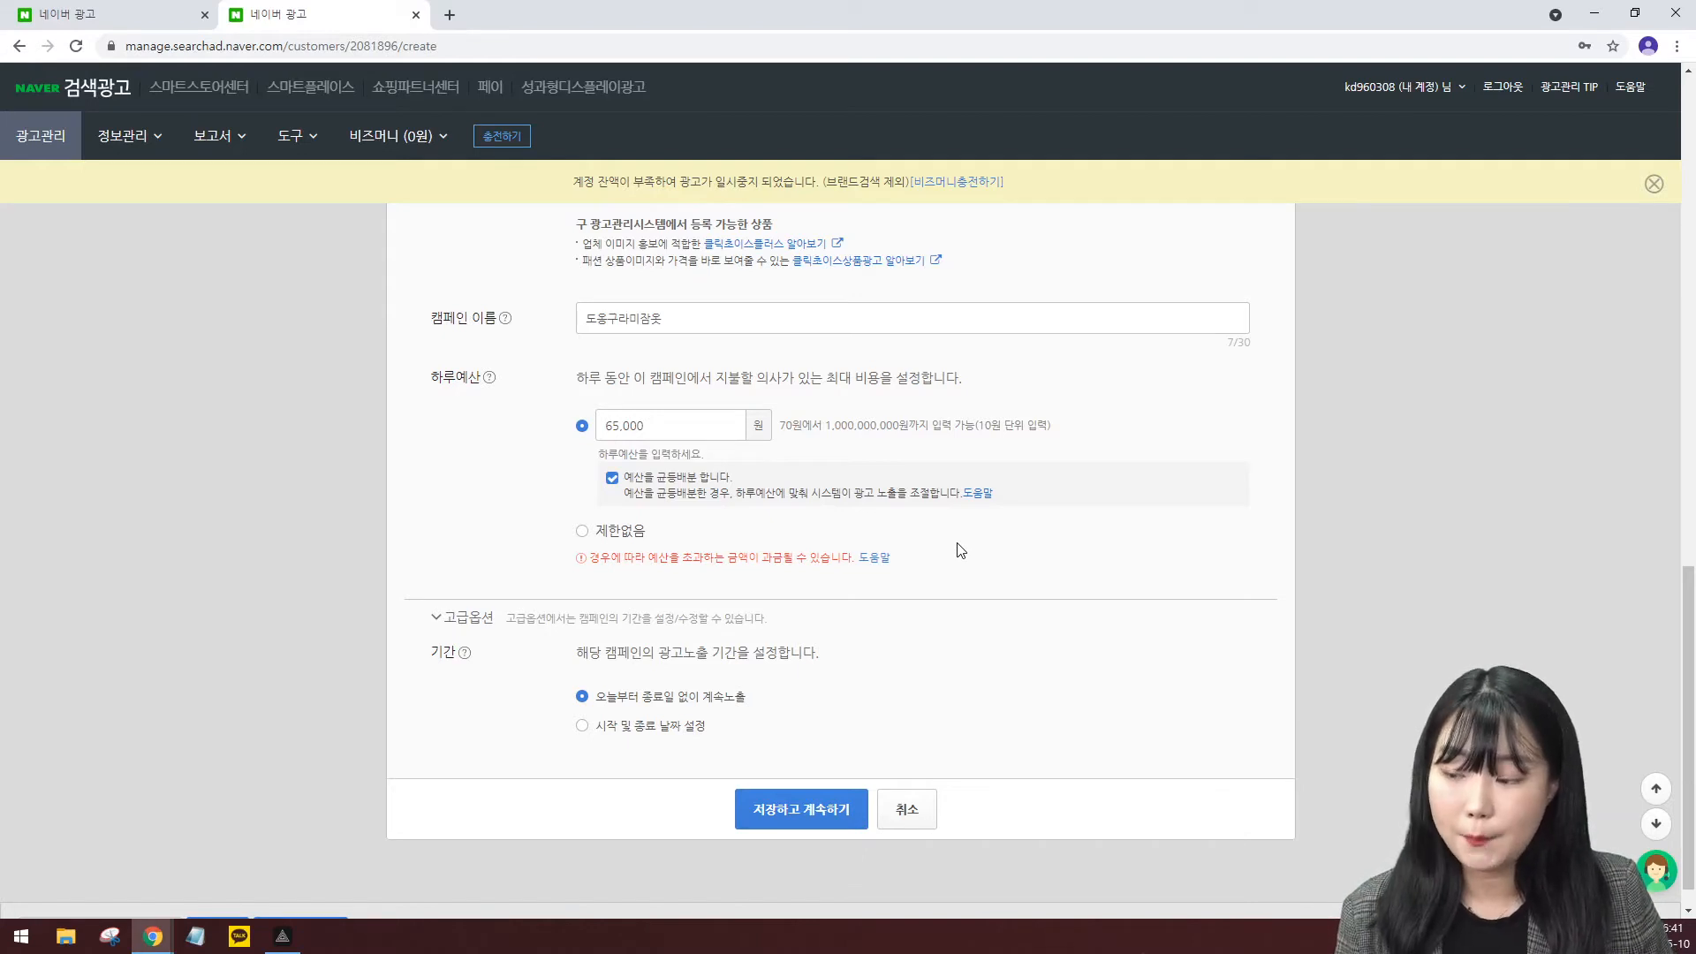
left_click(658, 726)
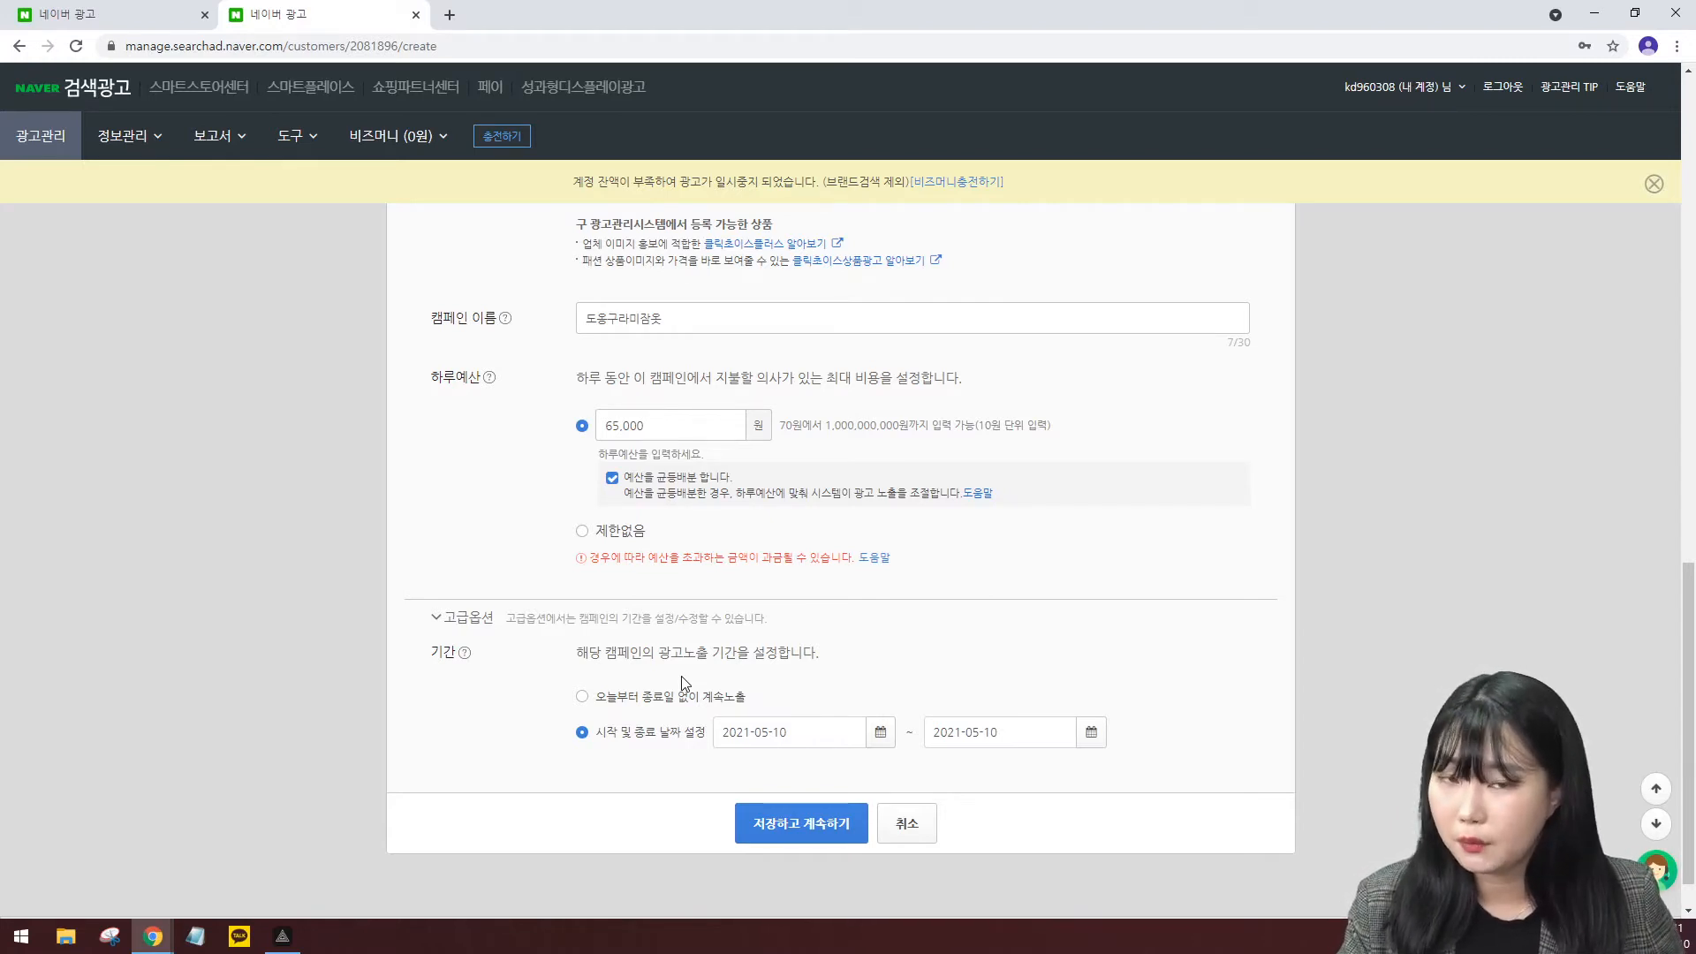
left_click(740, 696)
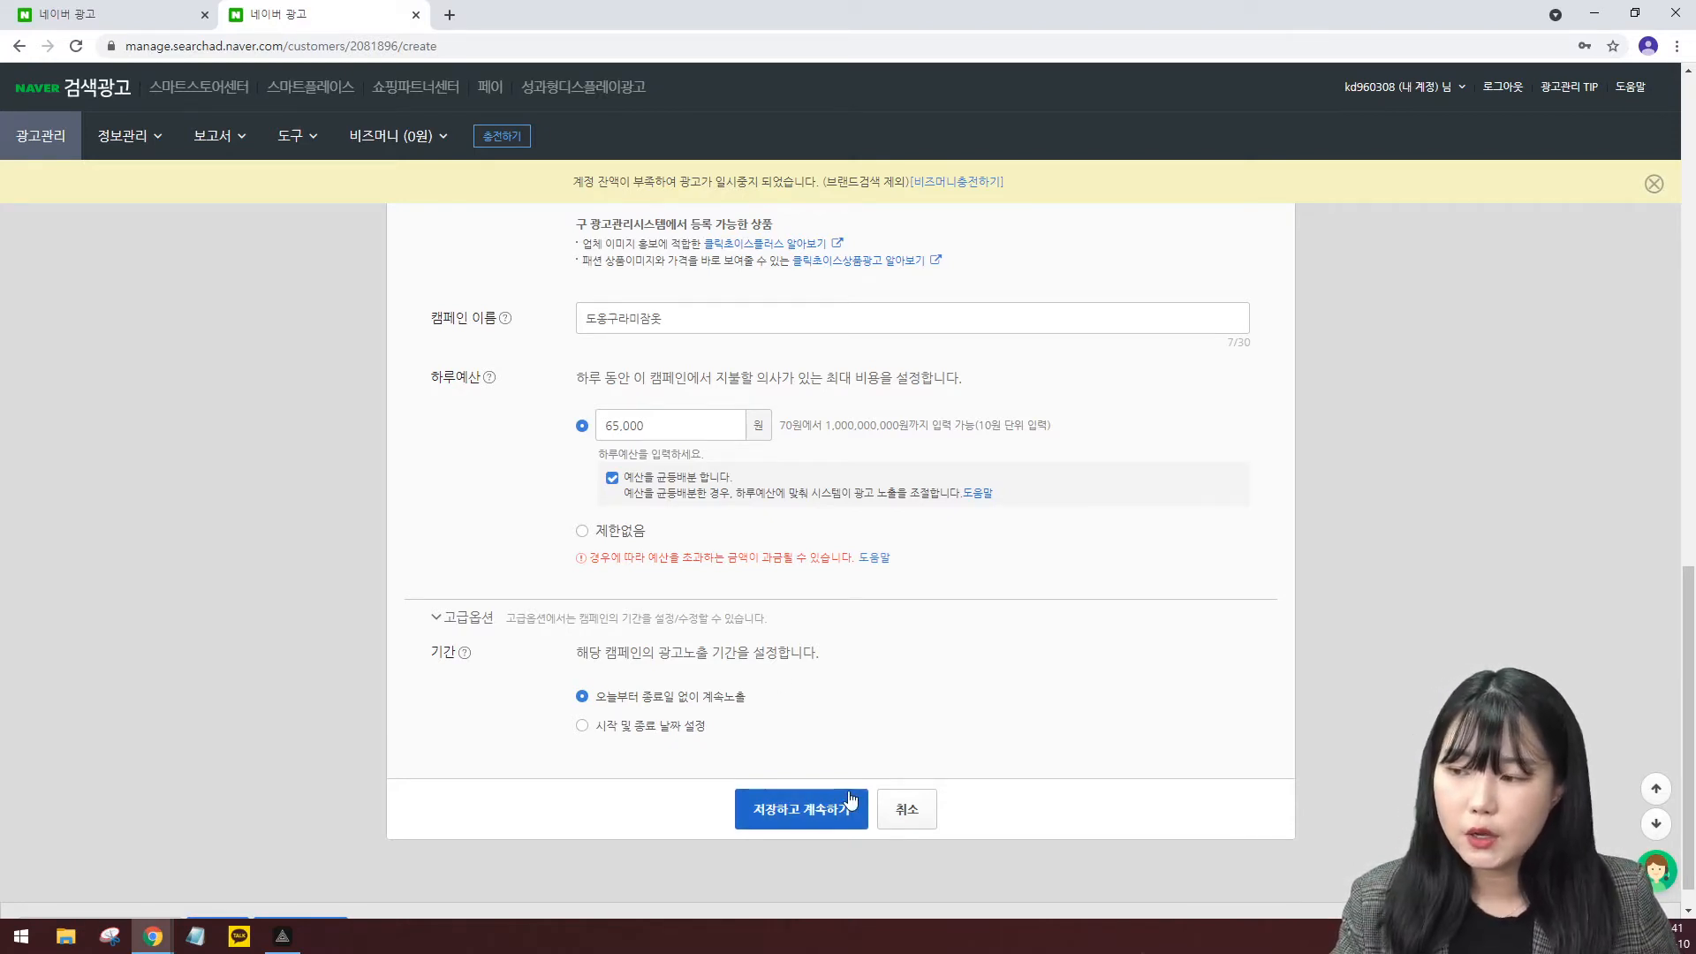
scroll(837, 733, "up", 1)
scroll(837, 733, "down", 1)
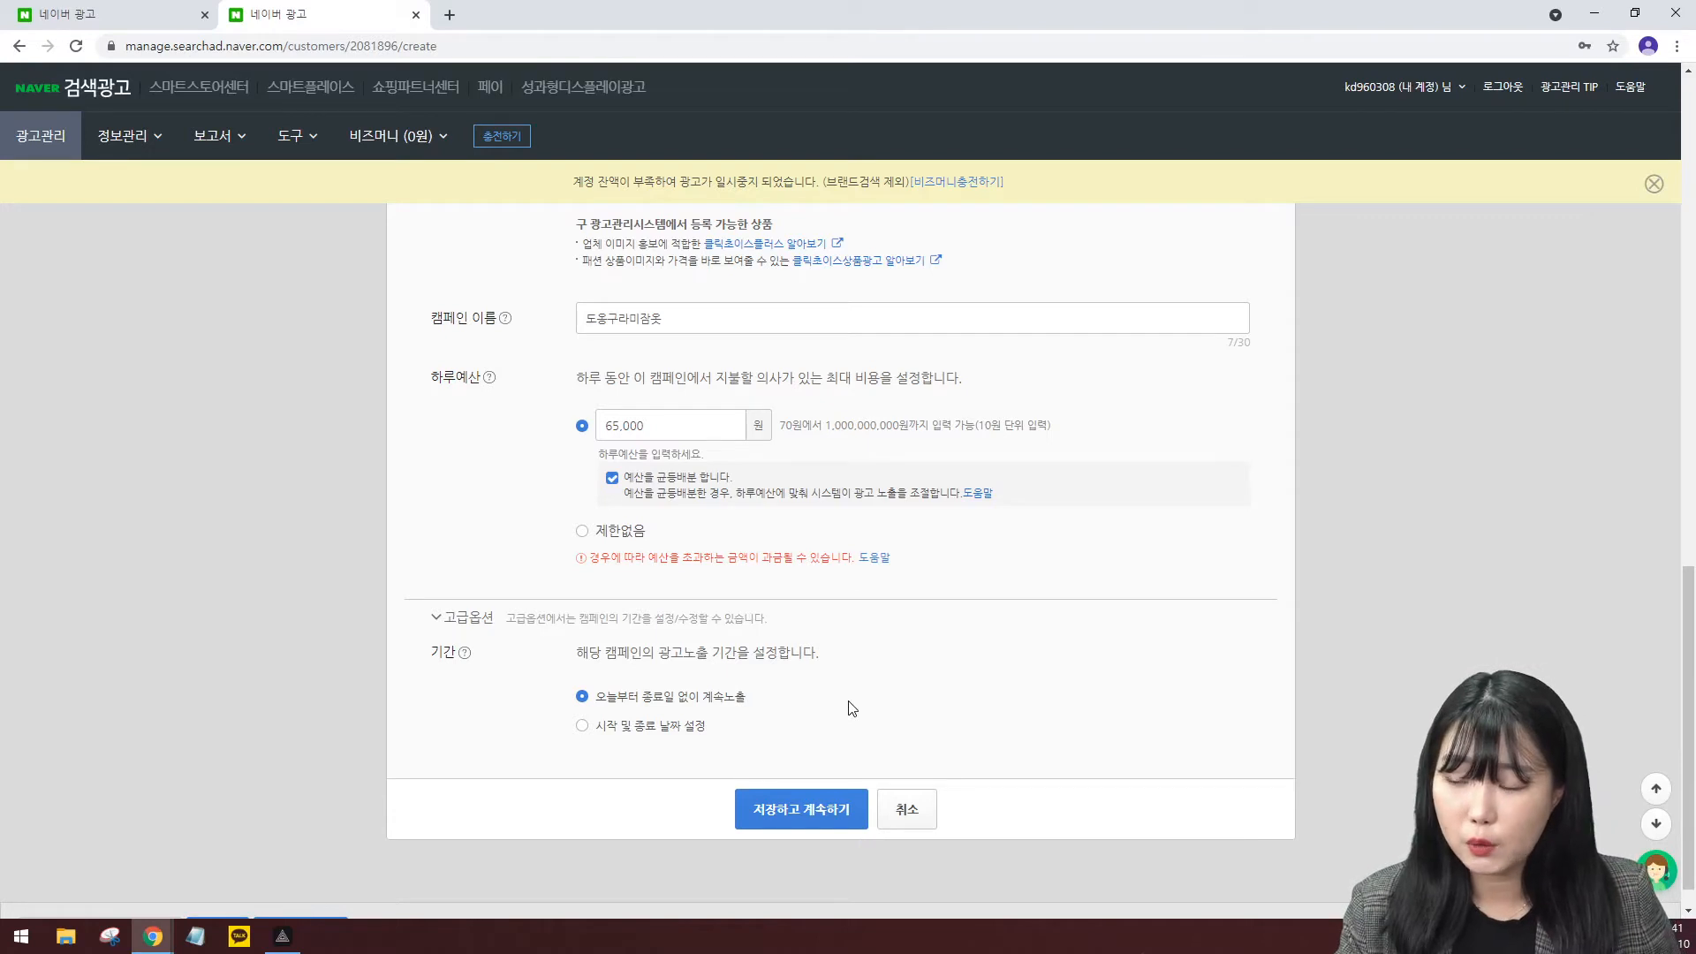
left_click(824, 806)
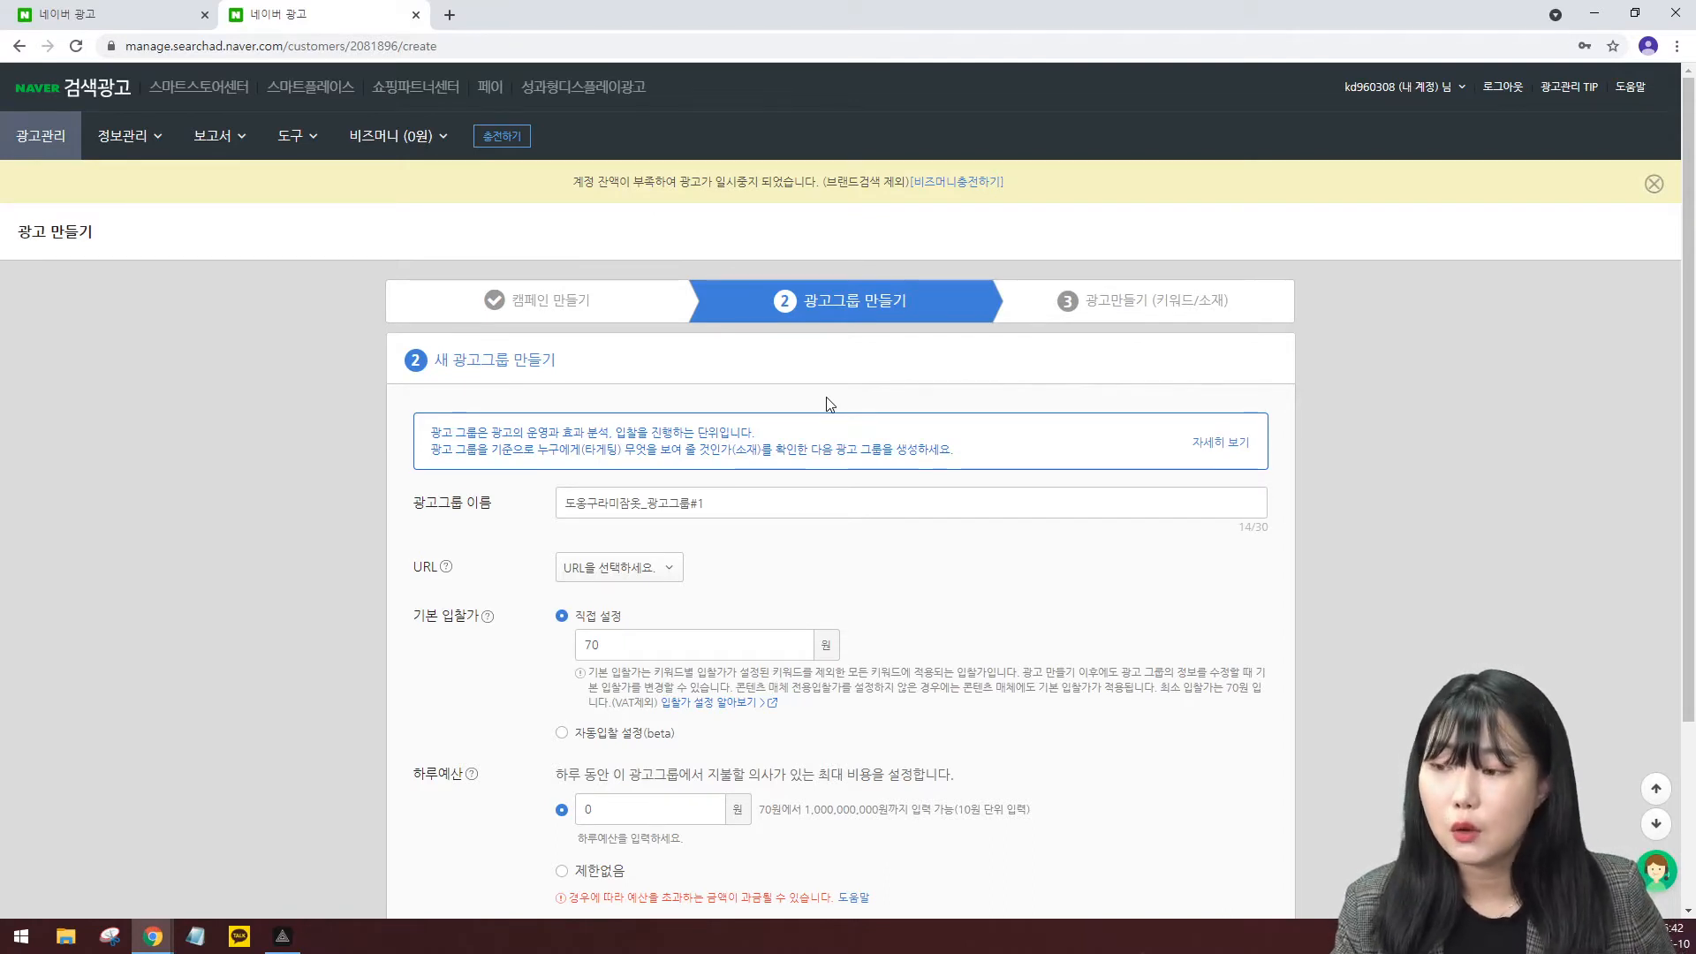
Replace the default ad group name with 유아잠옷.
key("ctrl+a")
key("BackSpace")
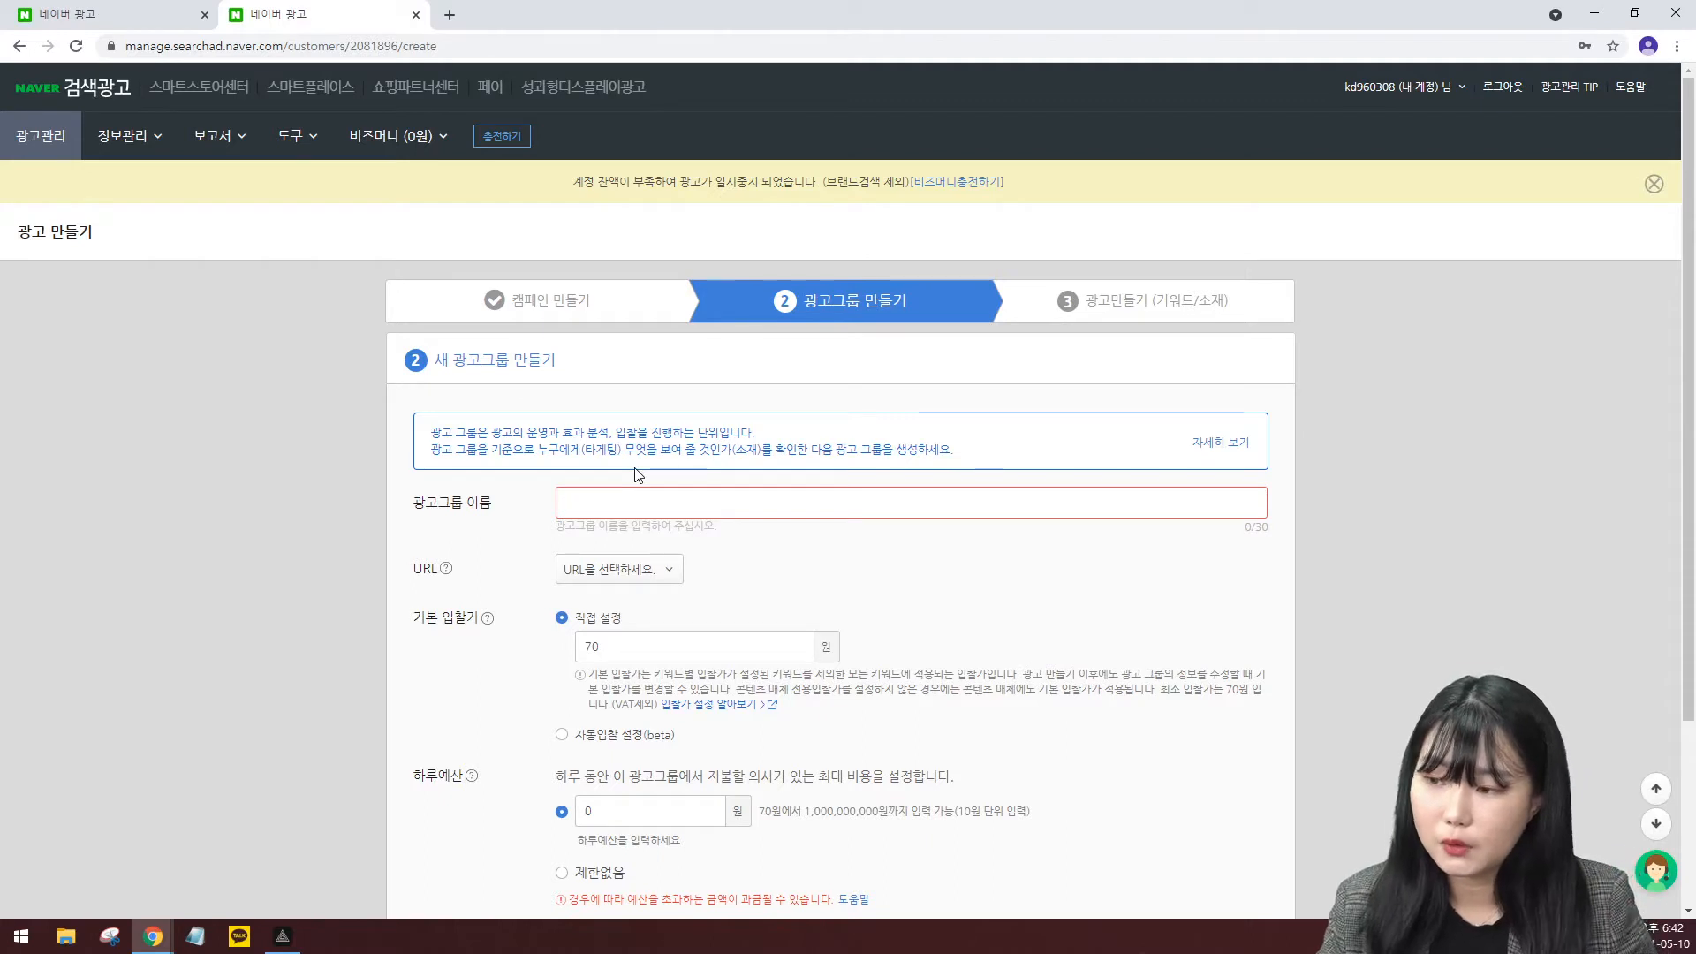
scroll(666, 499, "down", 1)
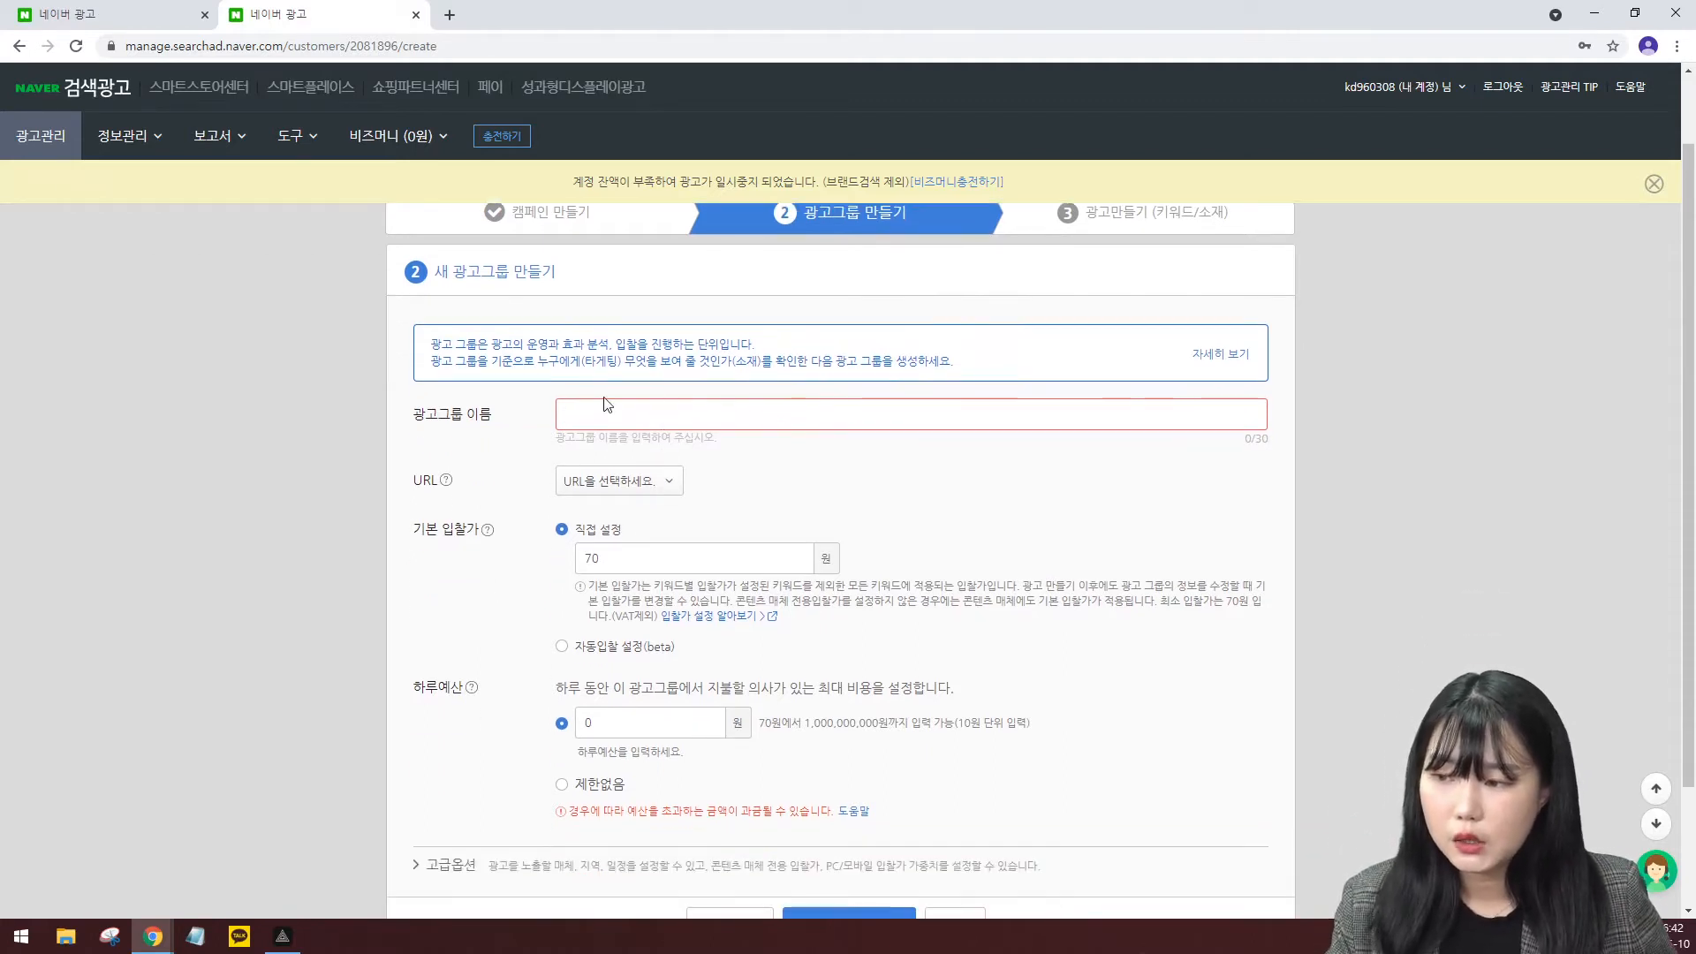
left_click(641, 407)
type("유아자ㅓㅁ의")
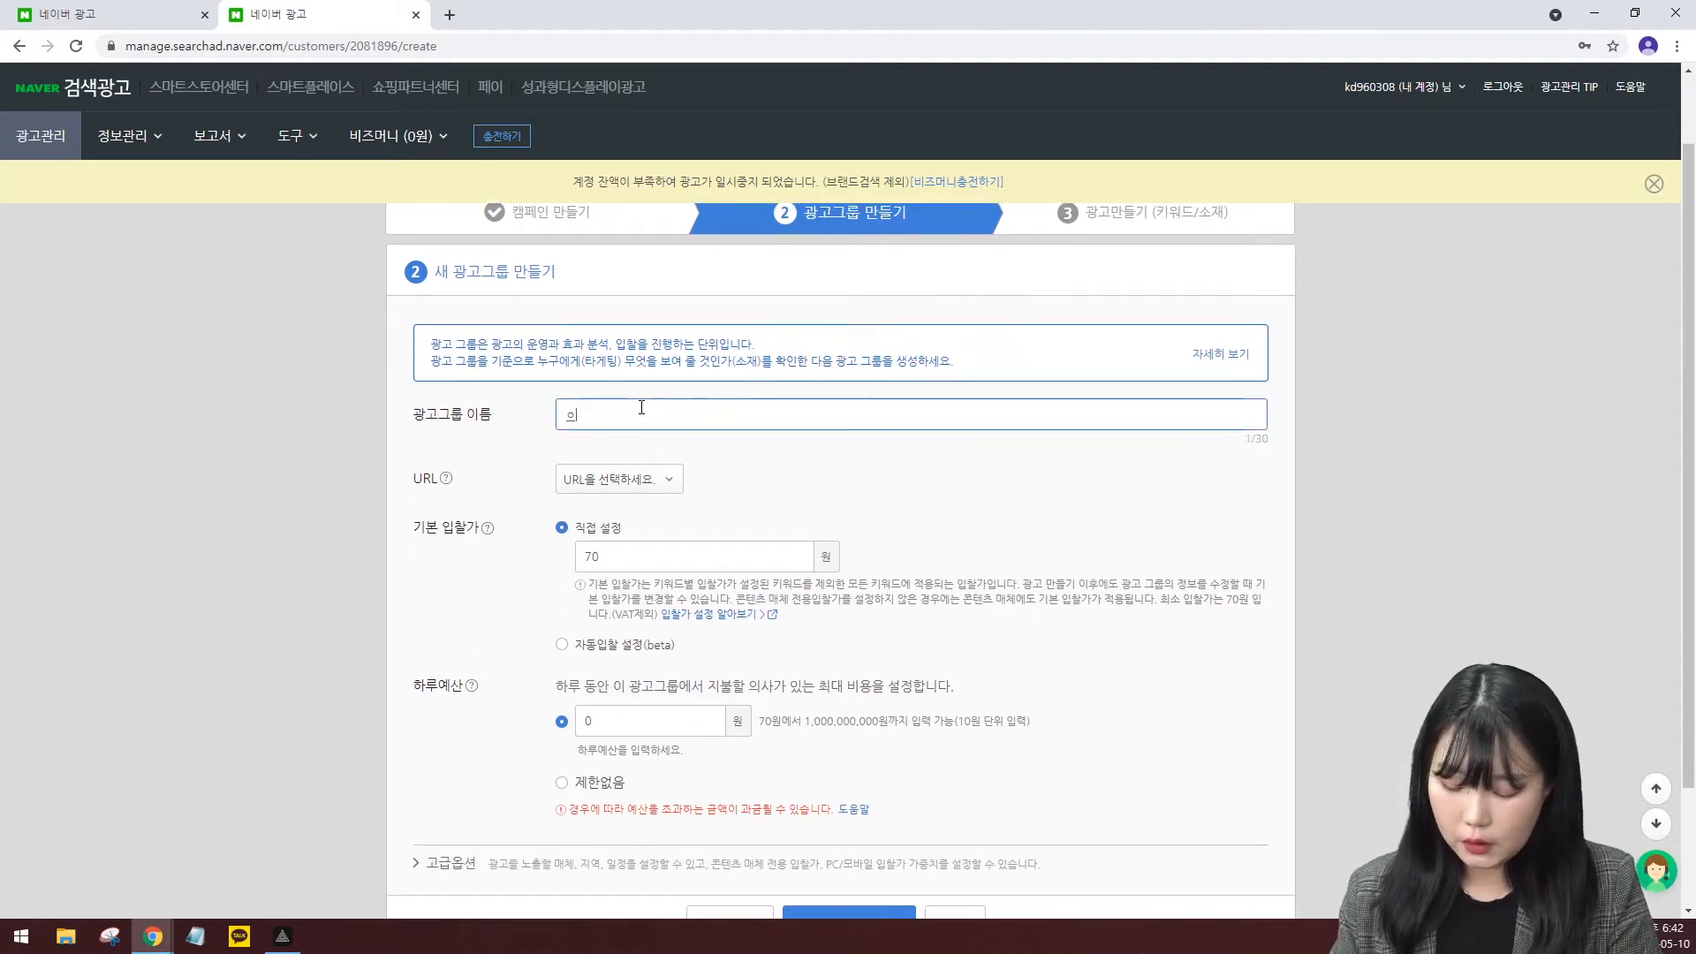
key("BackSpace")
key("BackSpace")
key("BackSpace")
key("BackSpace")
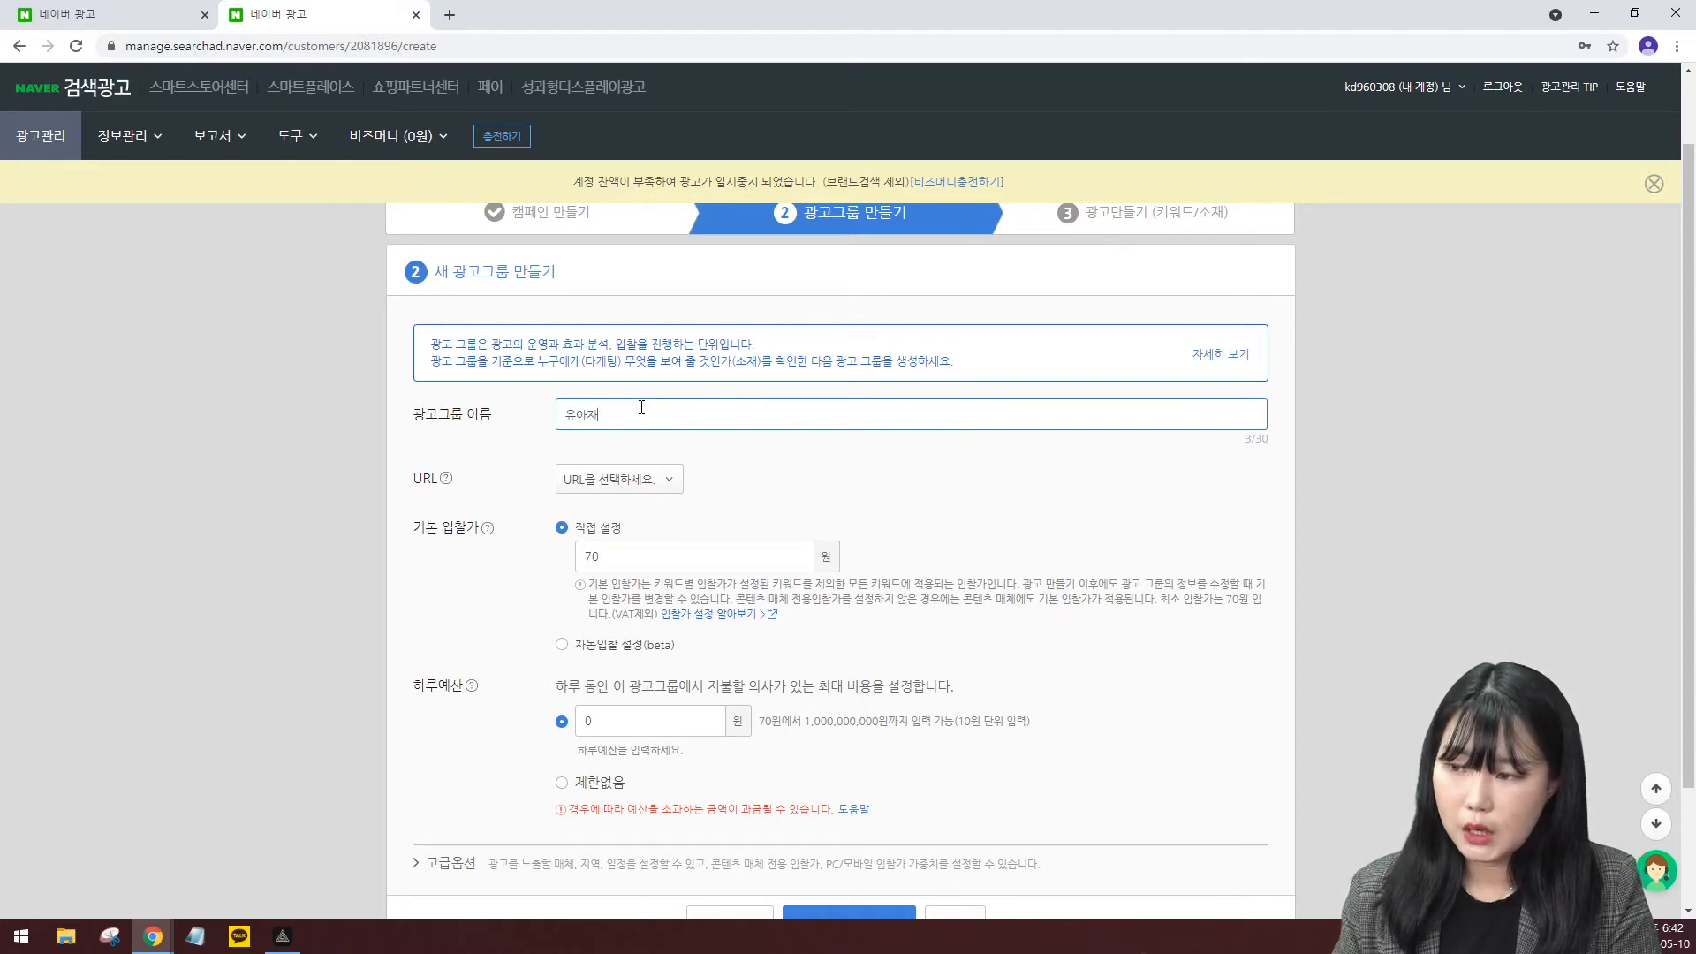
type("장원")
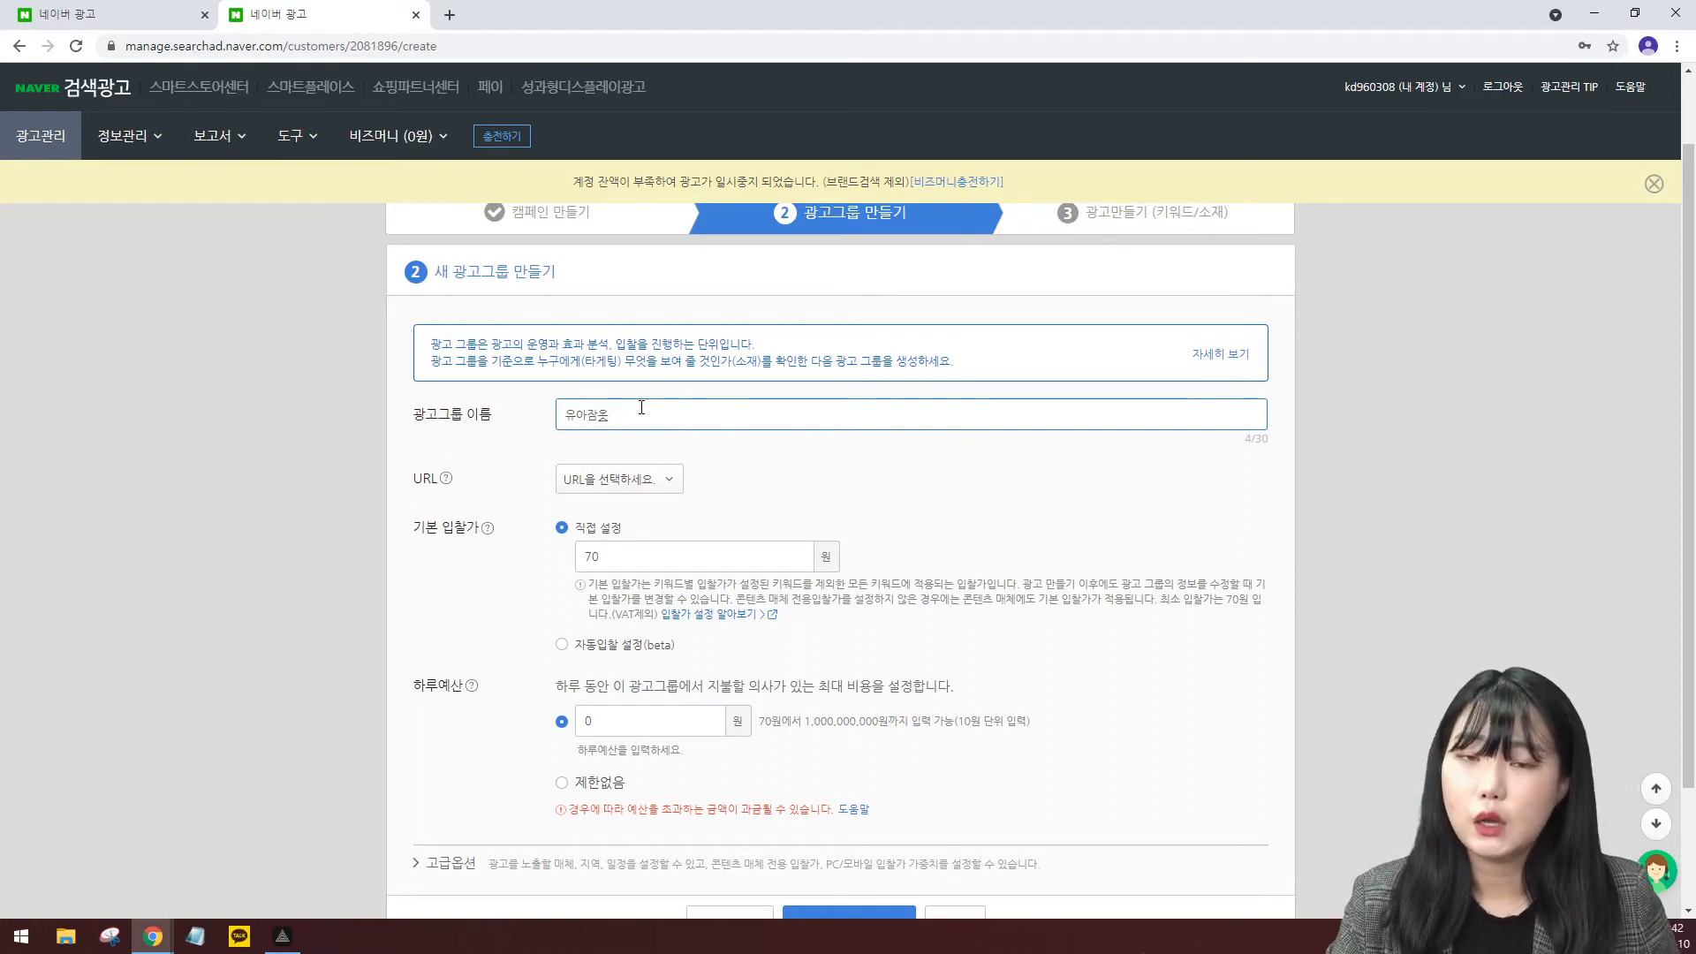
key("BackSpace")
type("옷")
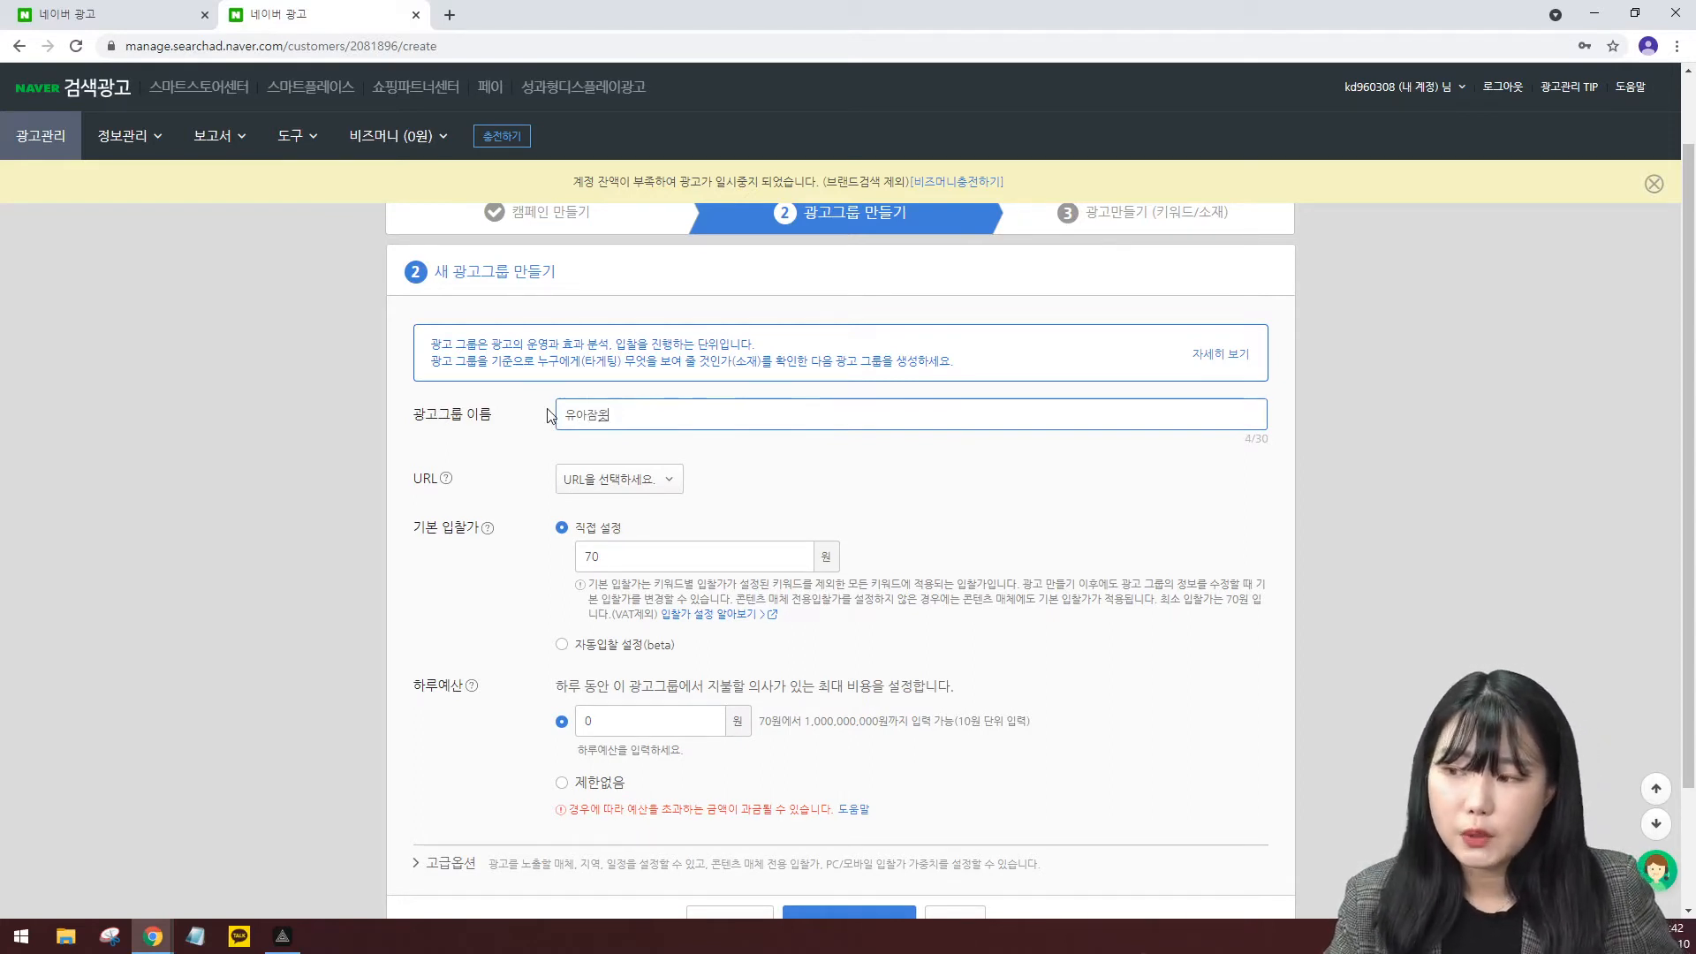
key("BackSpace")
type("원")
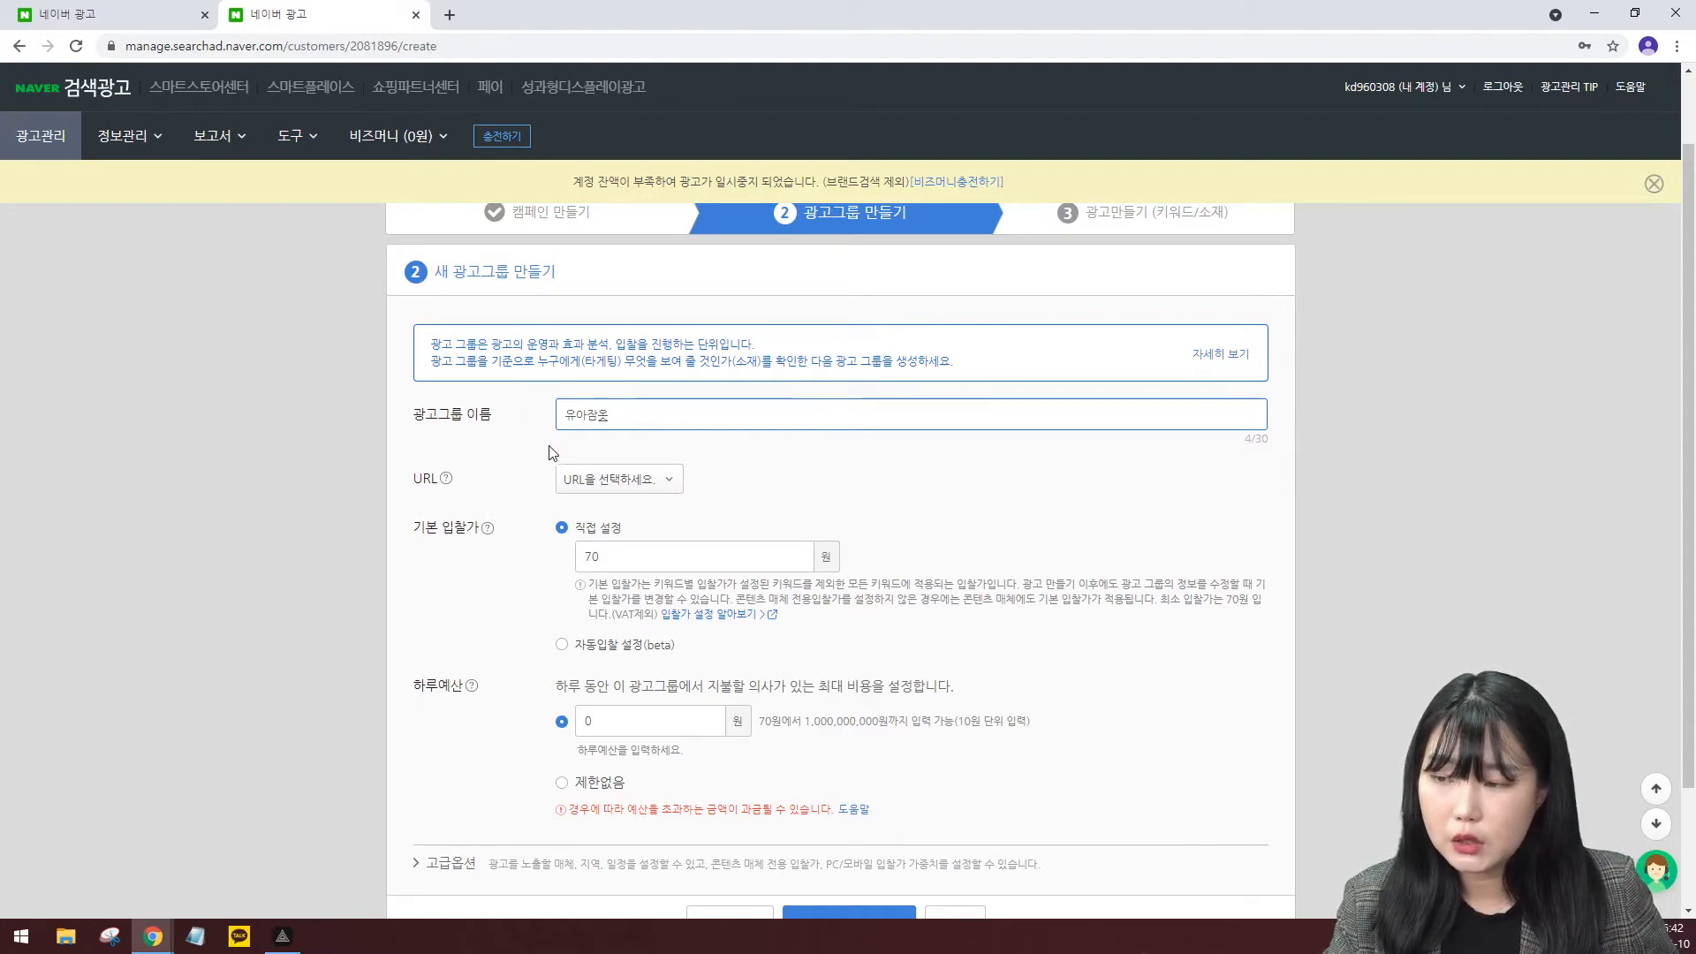
key("BackSpace")
type("옷")
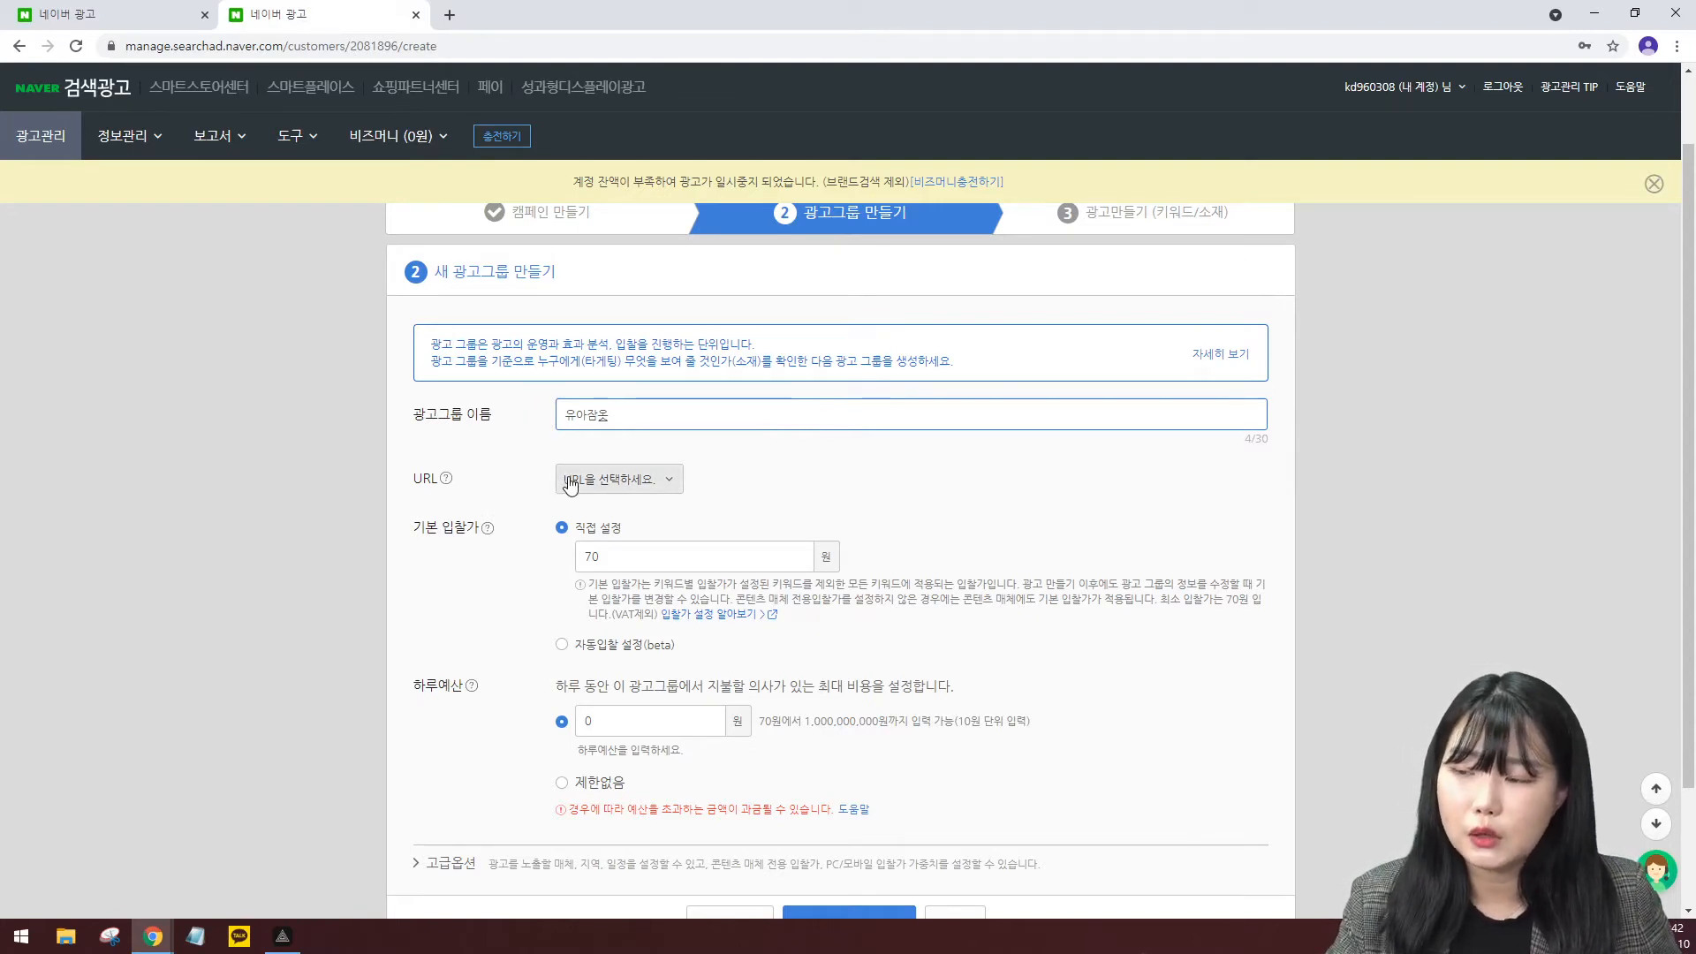
left_click(574, 485)
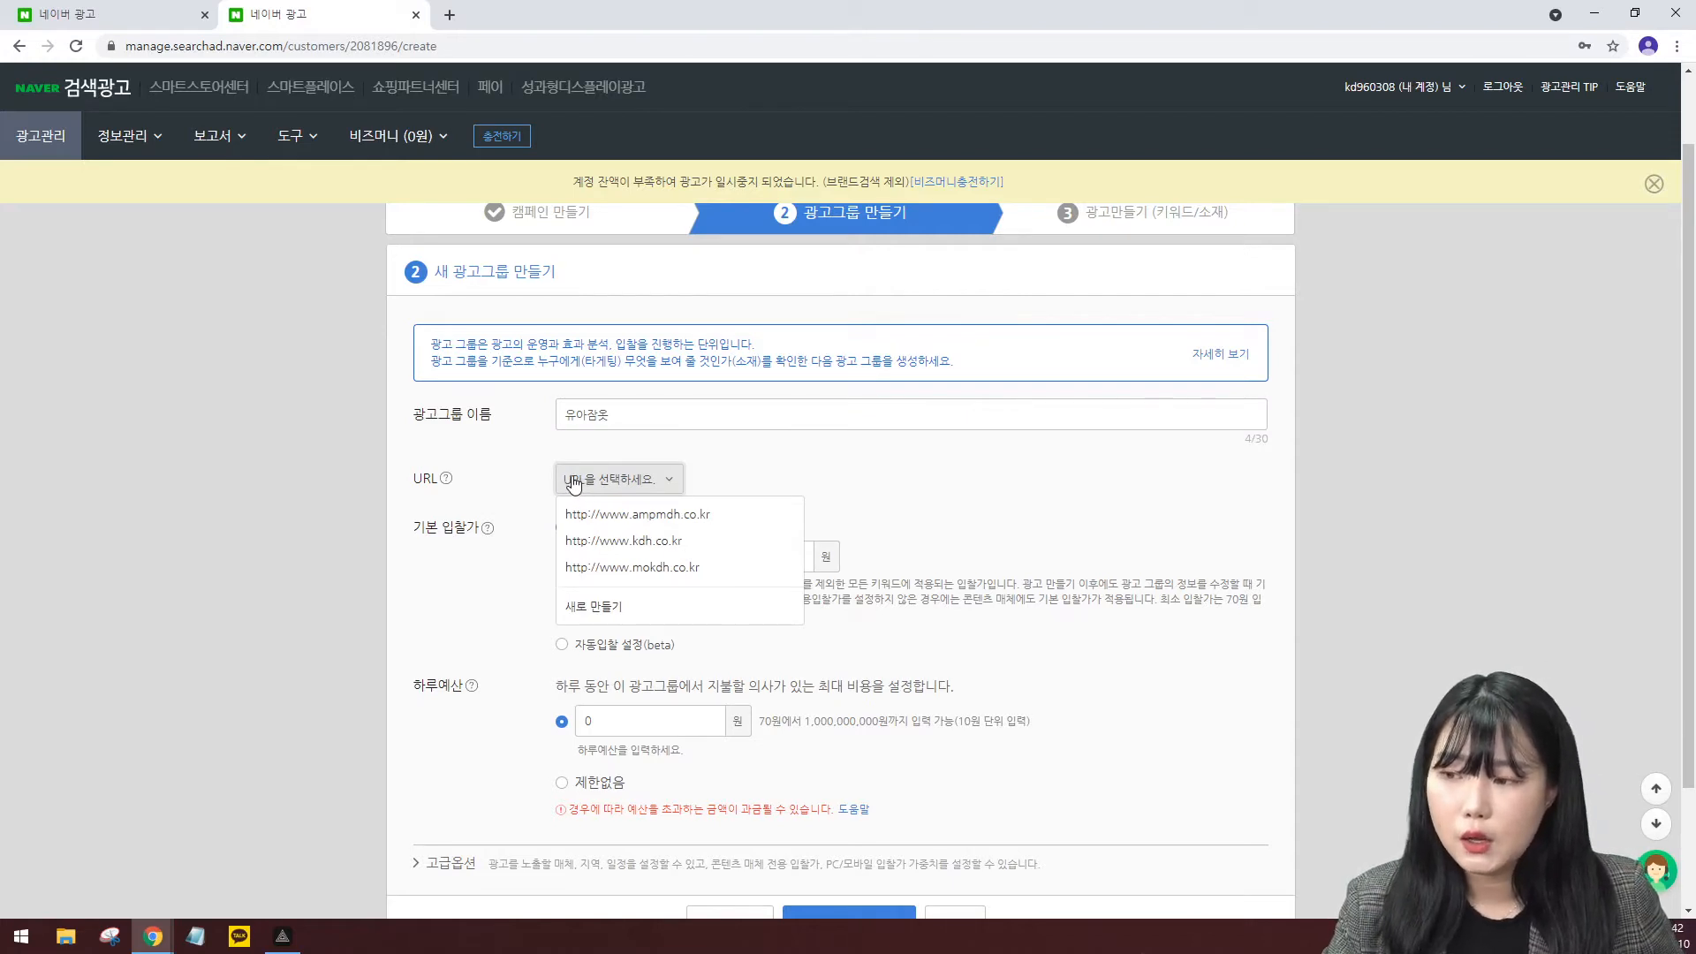
left_click(630, 610)
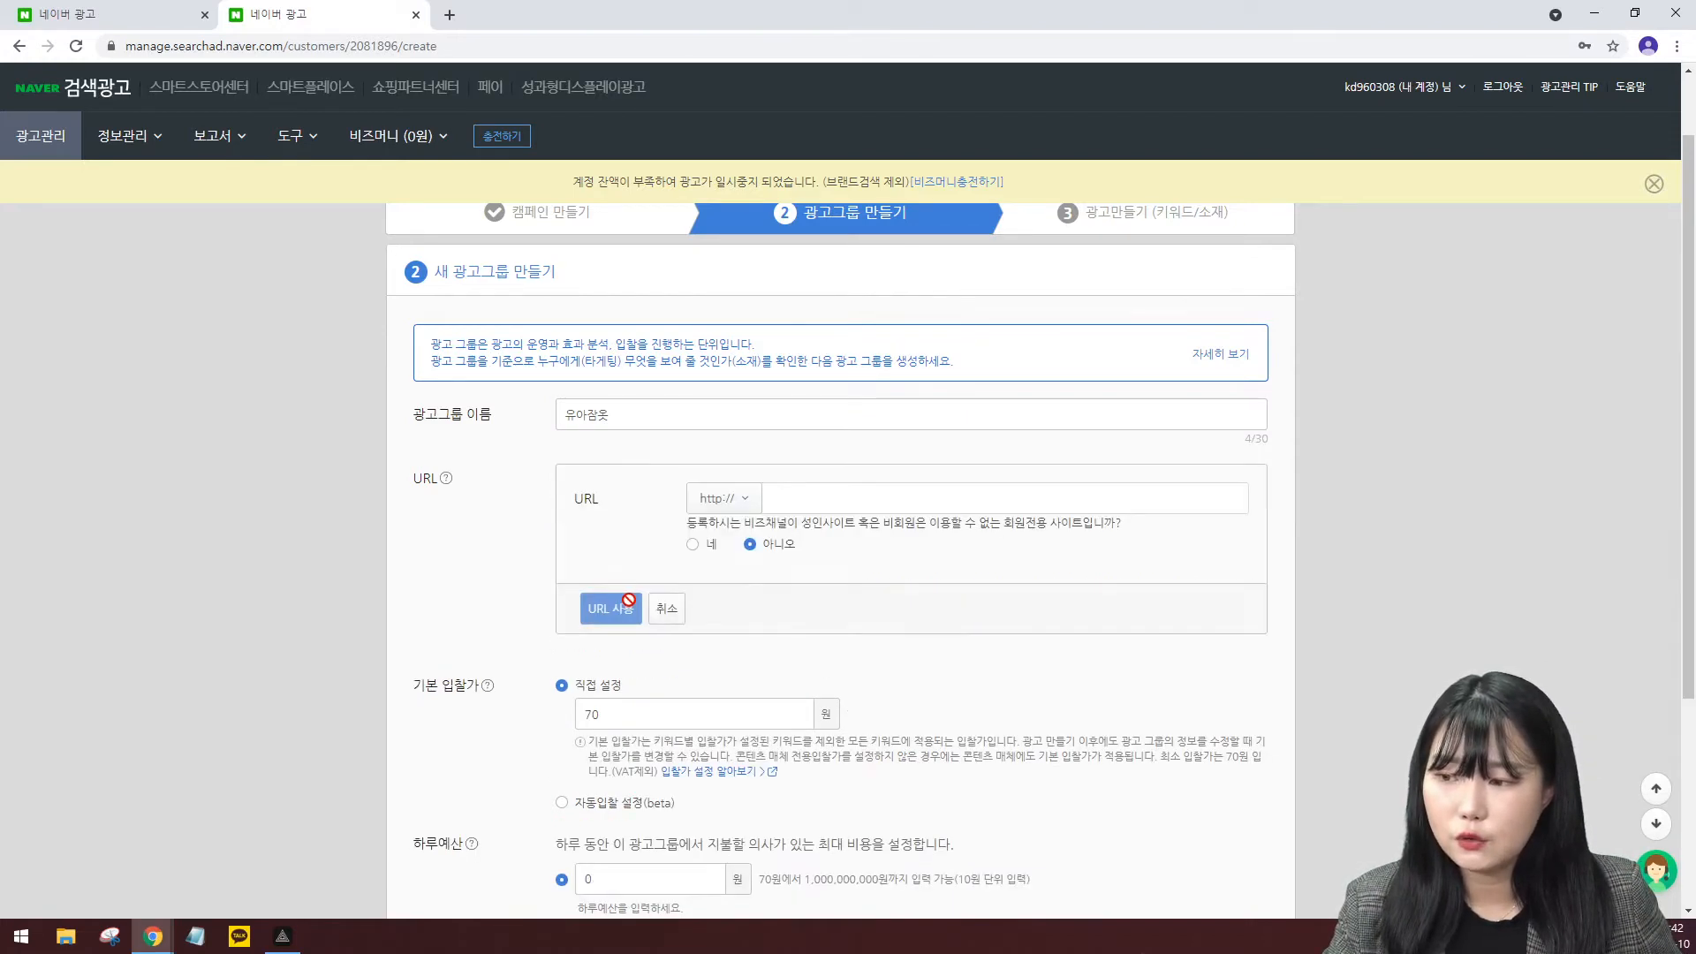
left_click(828, 498)
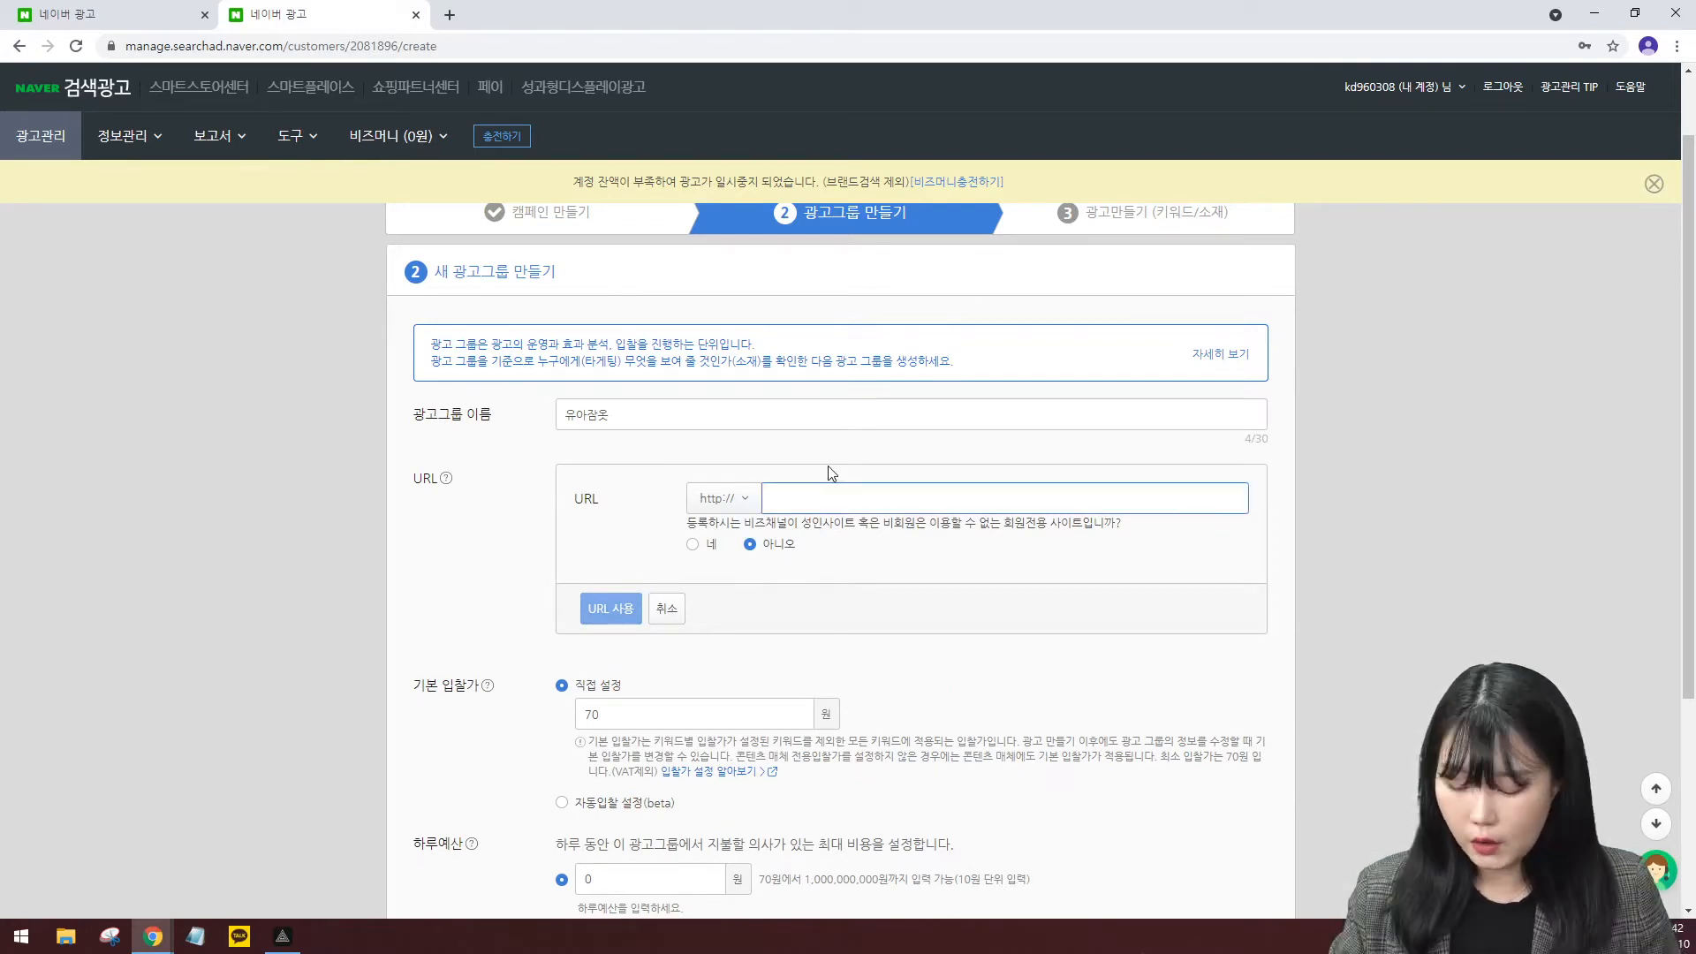
type("ㅈ")
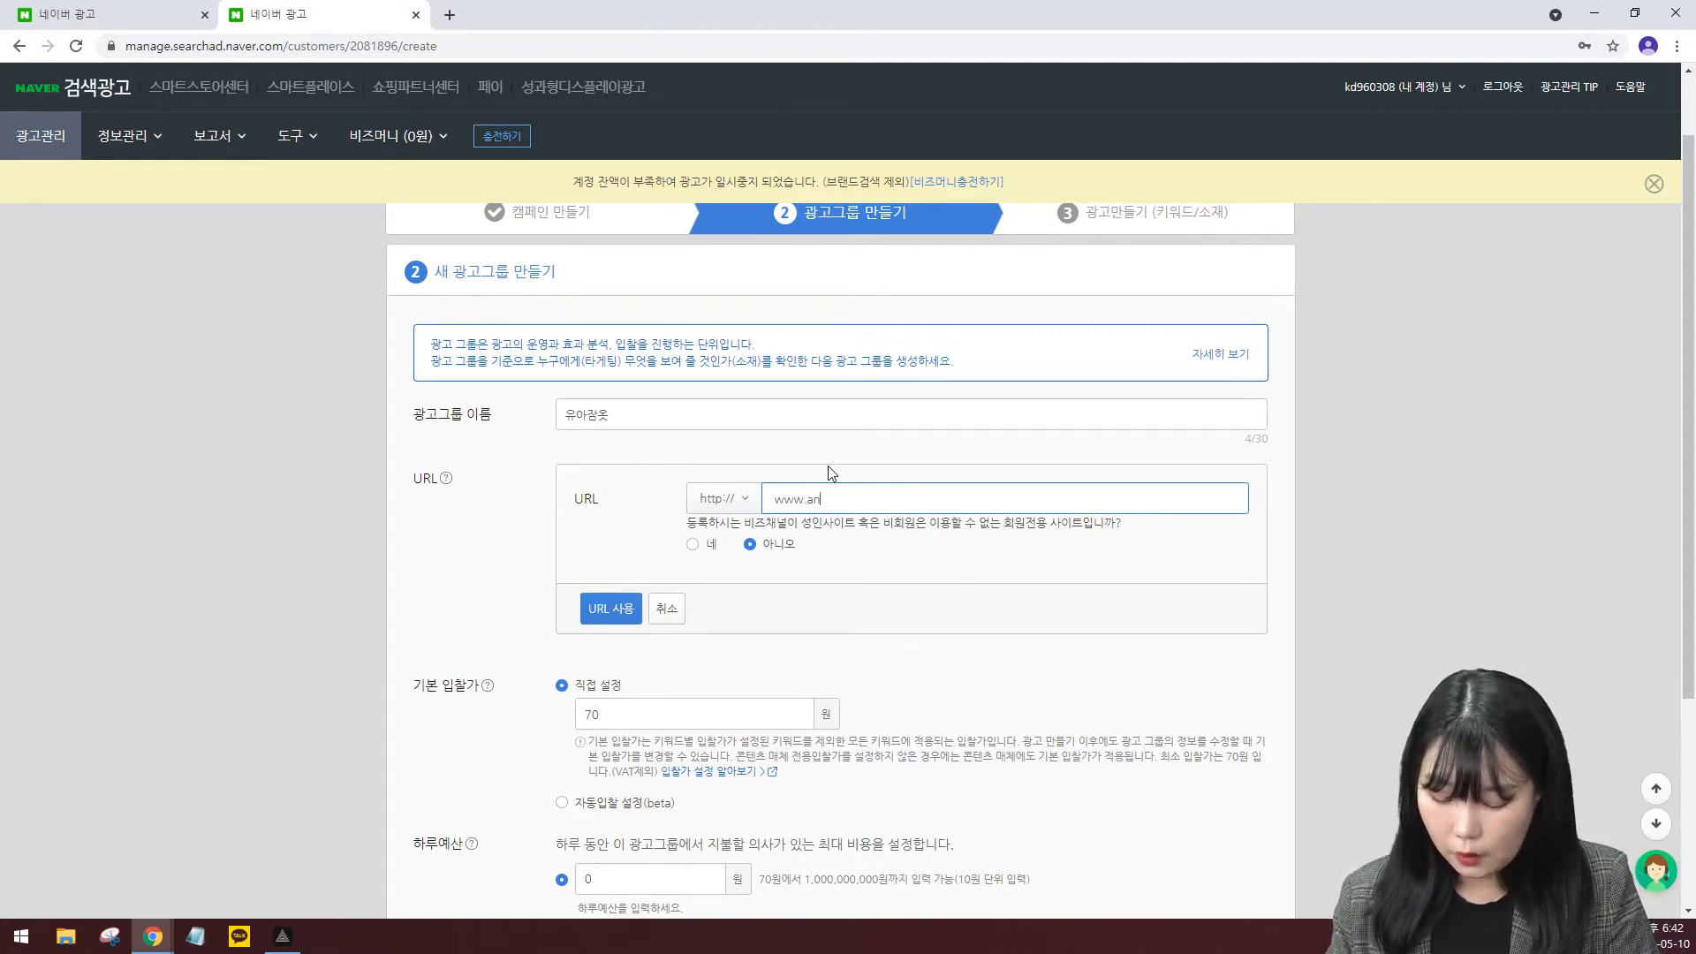
type("g")
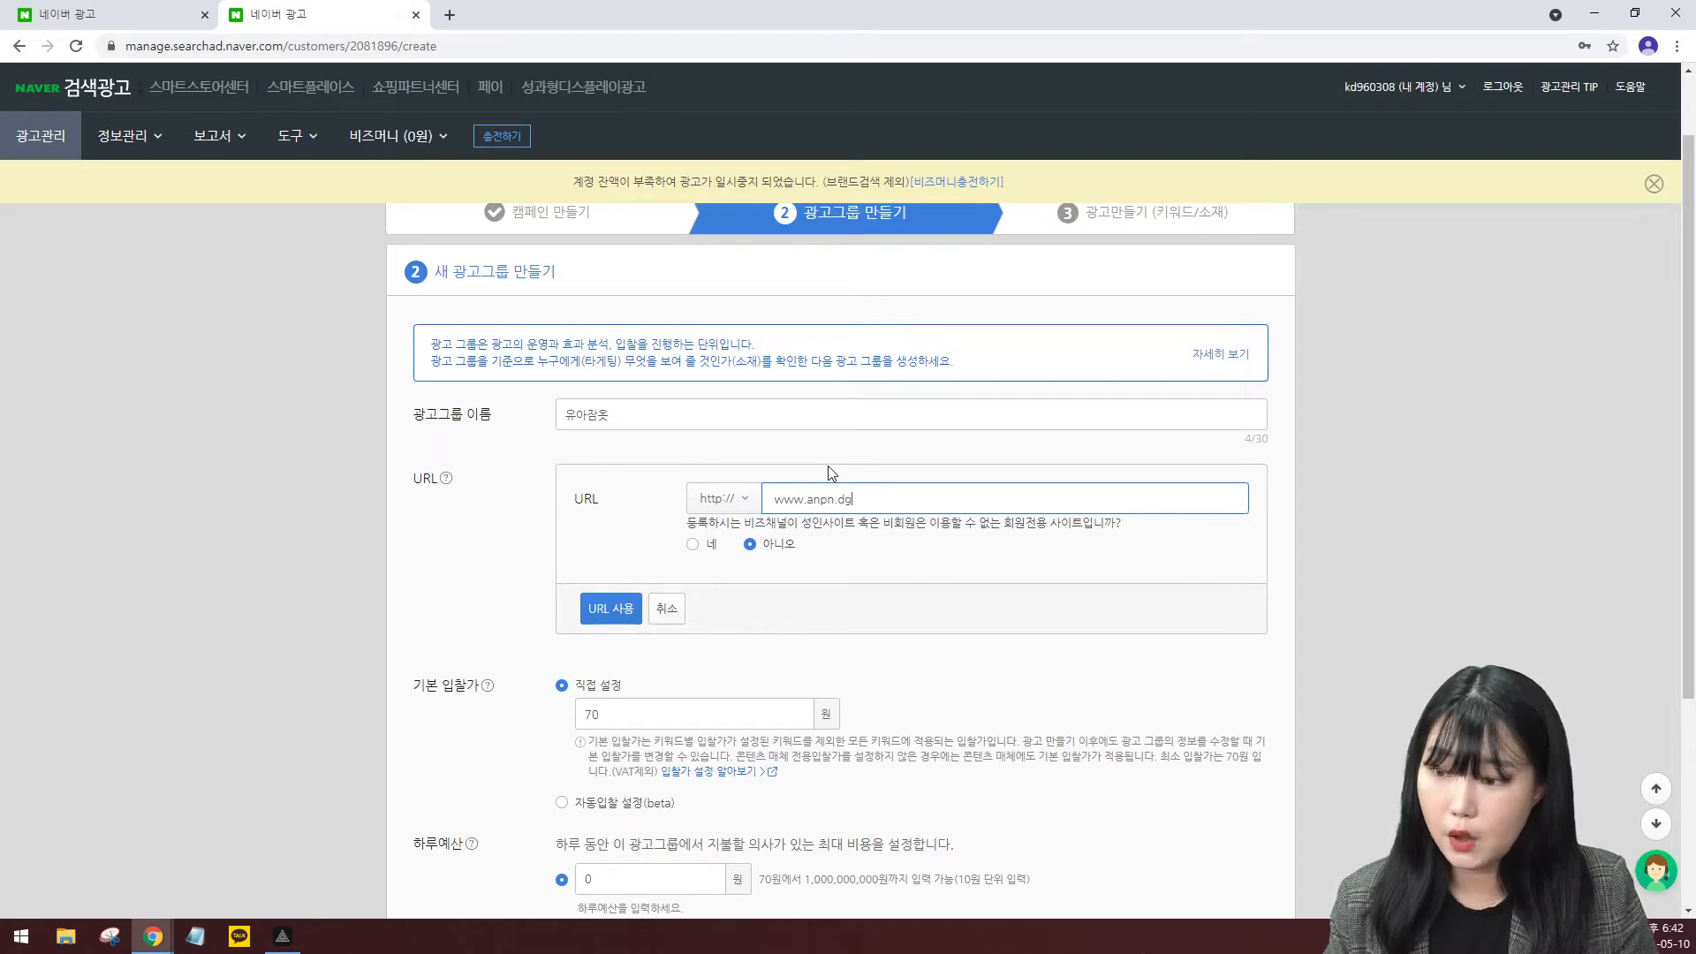
left_click(626, 607)
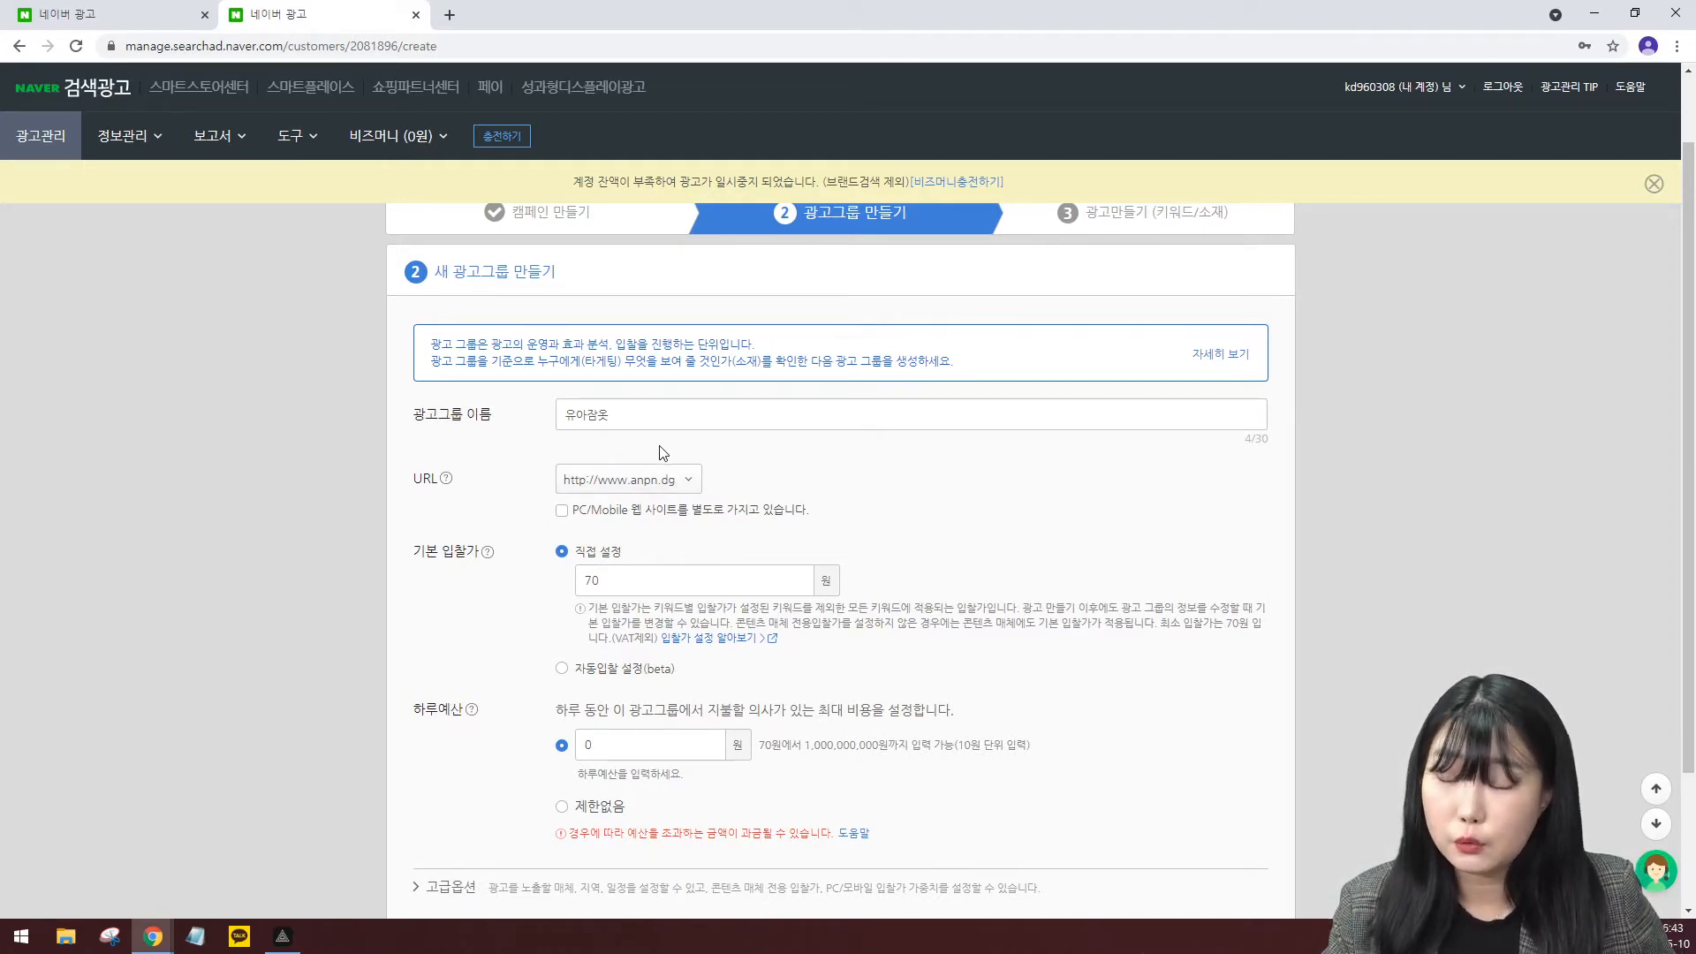
left_click(562, 512)
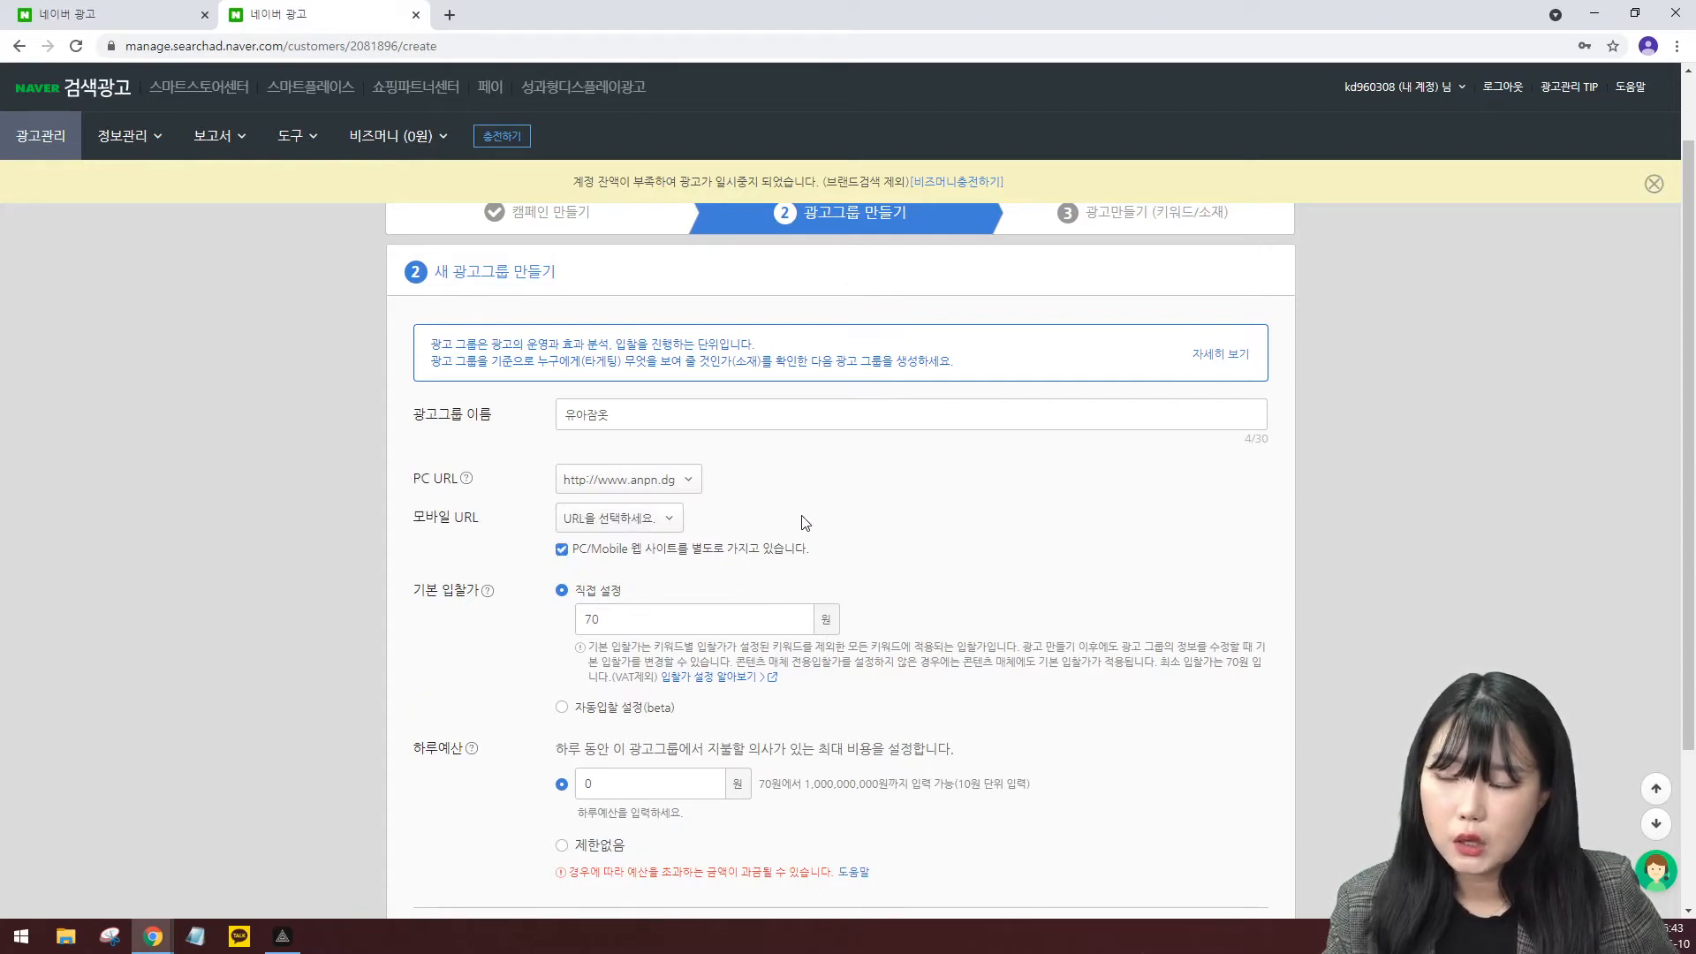
left_click(618, 517)
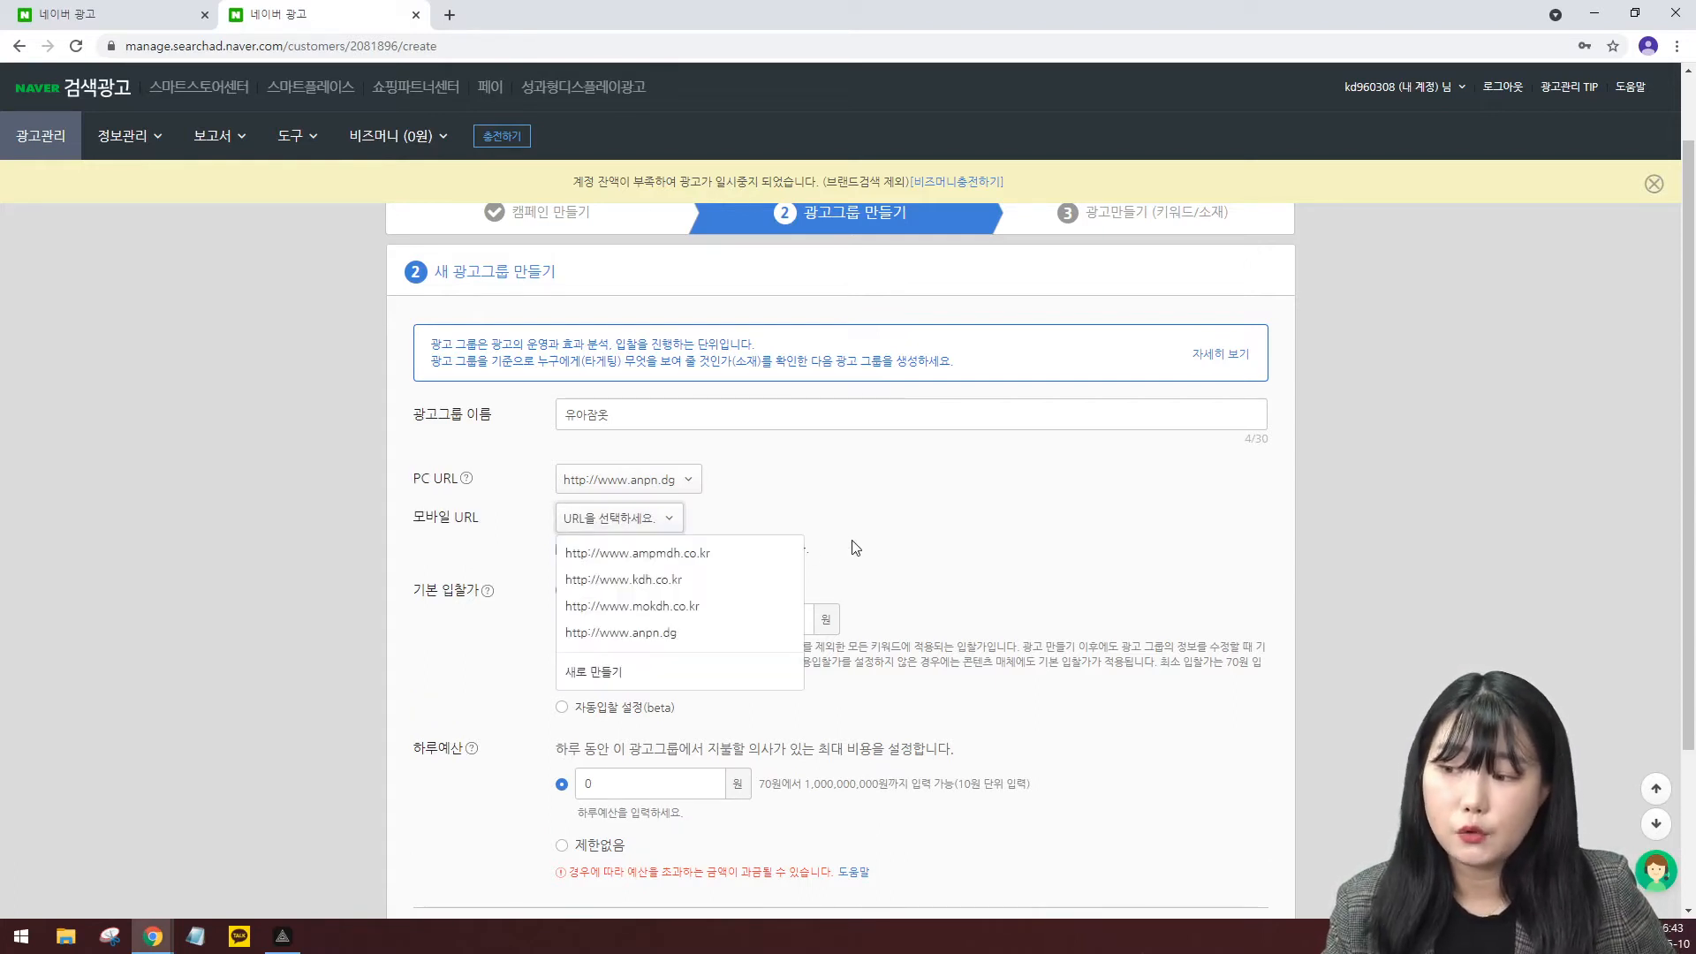
left_click(749, 573)
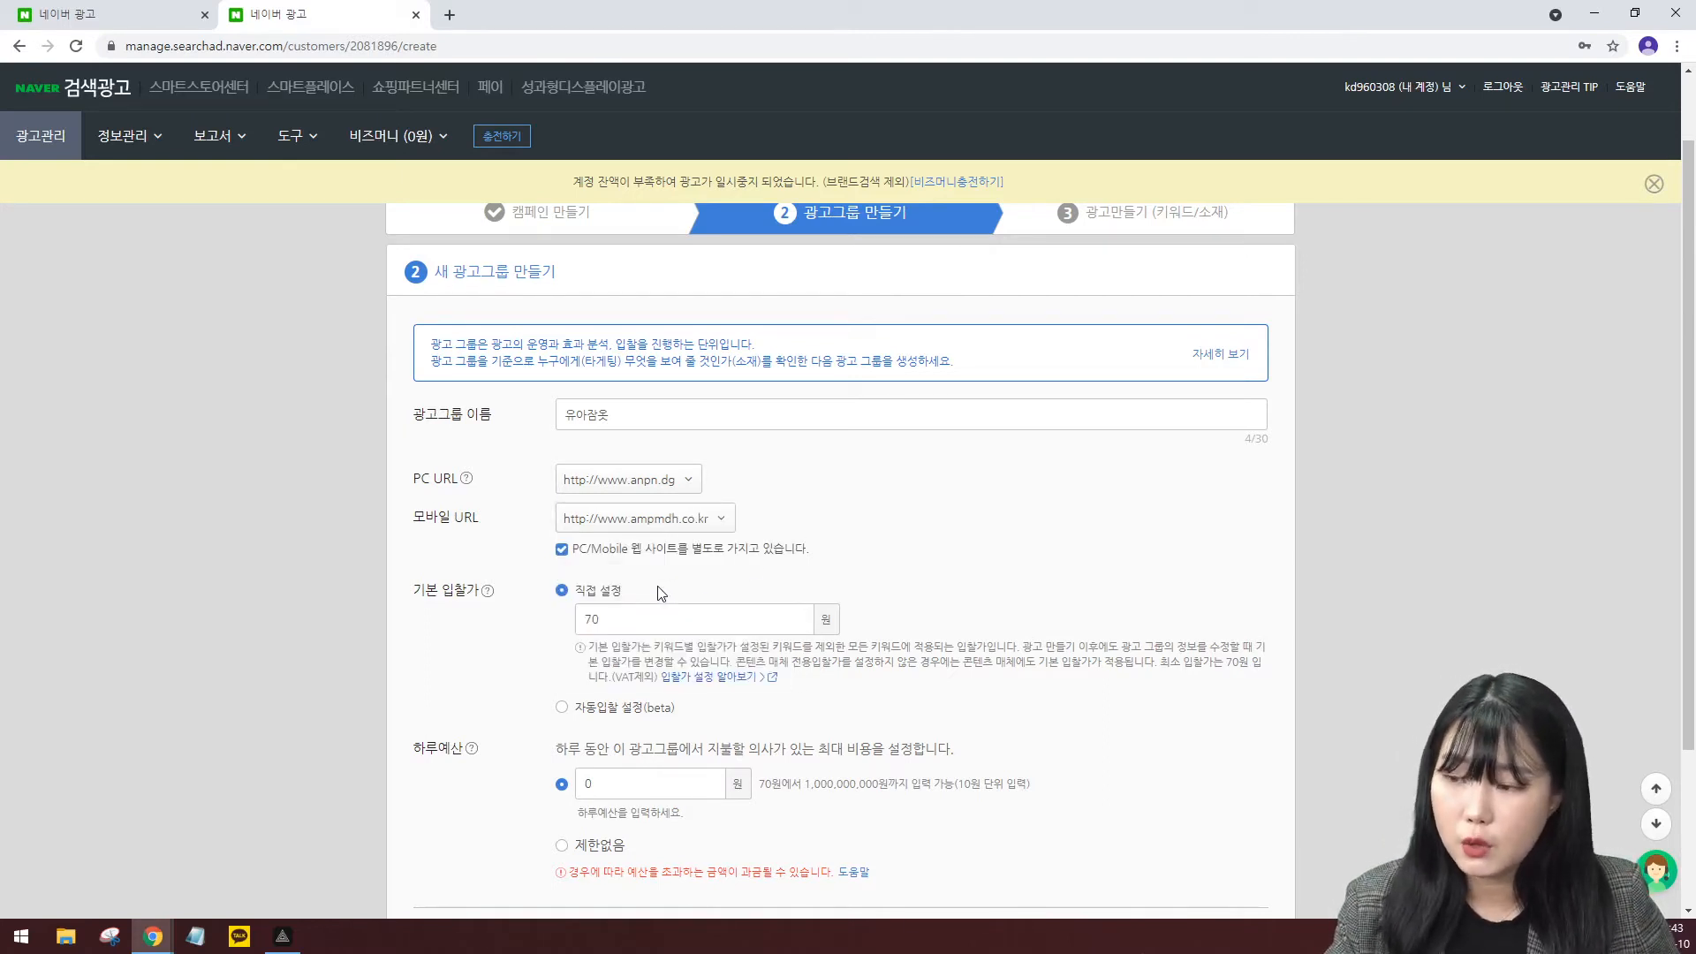
left_click(564, 550)
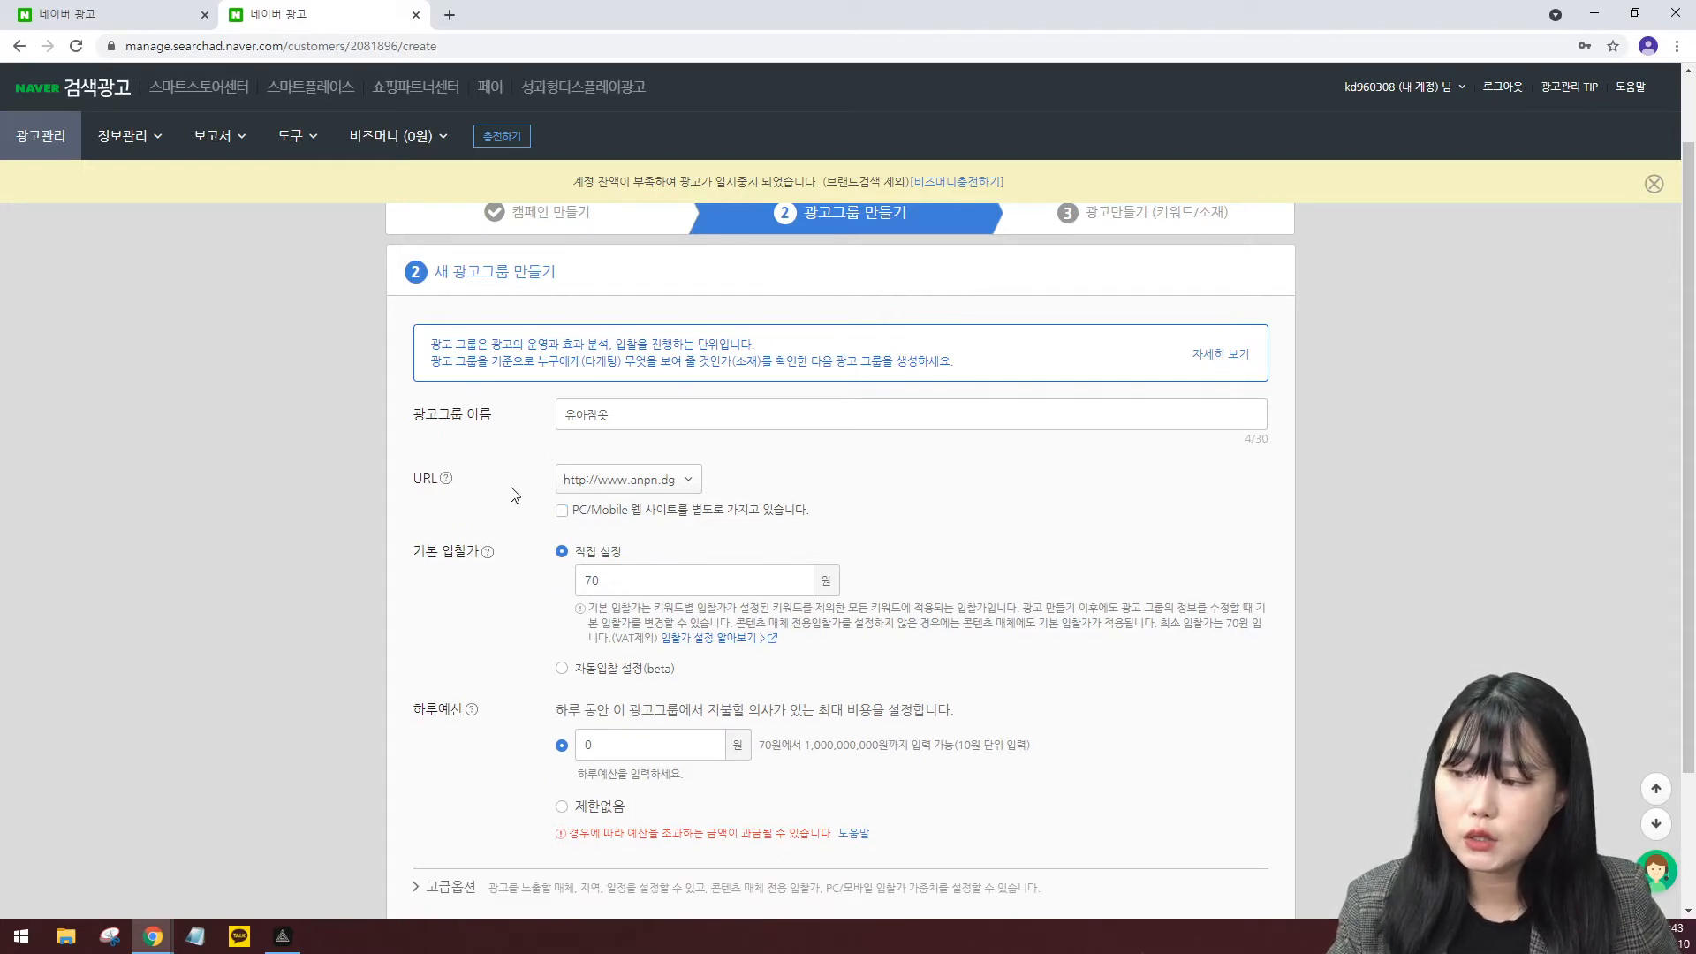
Try a directly set base bid of 200 won and restore it to 70 won.
scroll(512, 495, "down", 1)
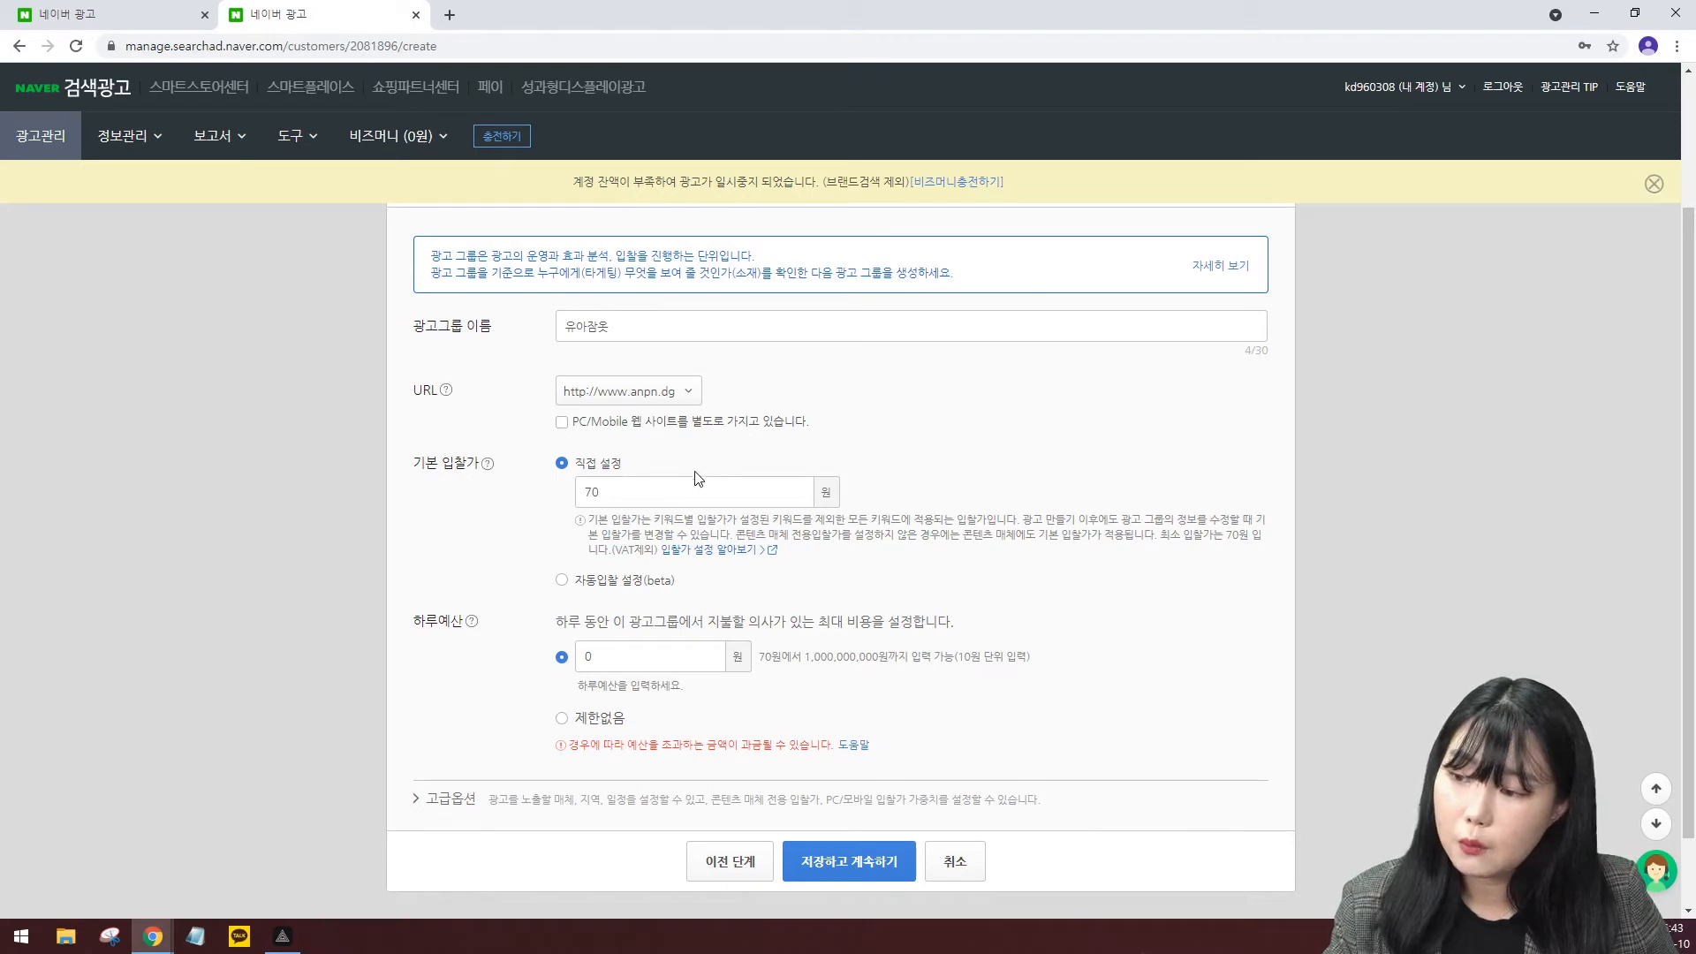
mouse_move(618, 492)
left_mouse_down()
mouse_move(593, 515)
mouse_move(585, 491)
left_mouse_up()
type("200")
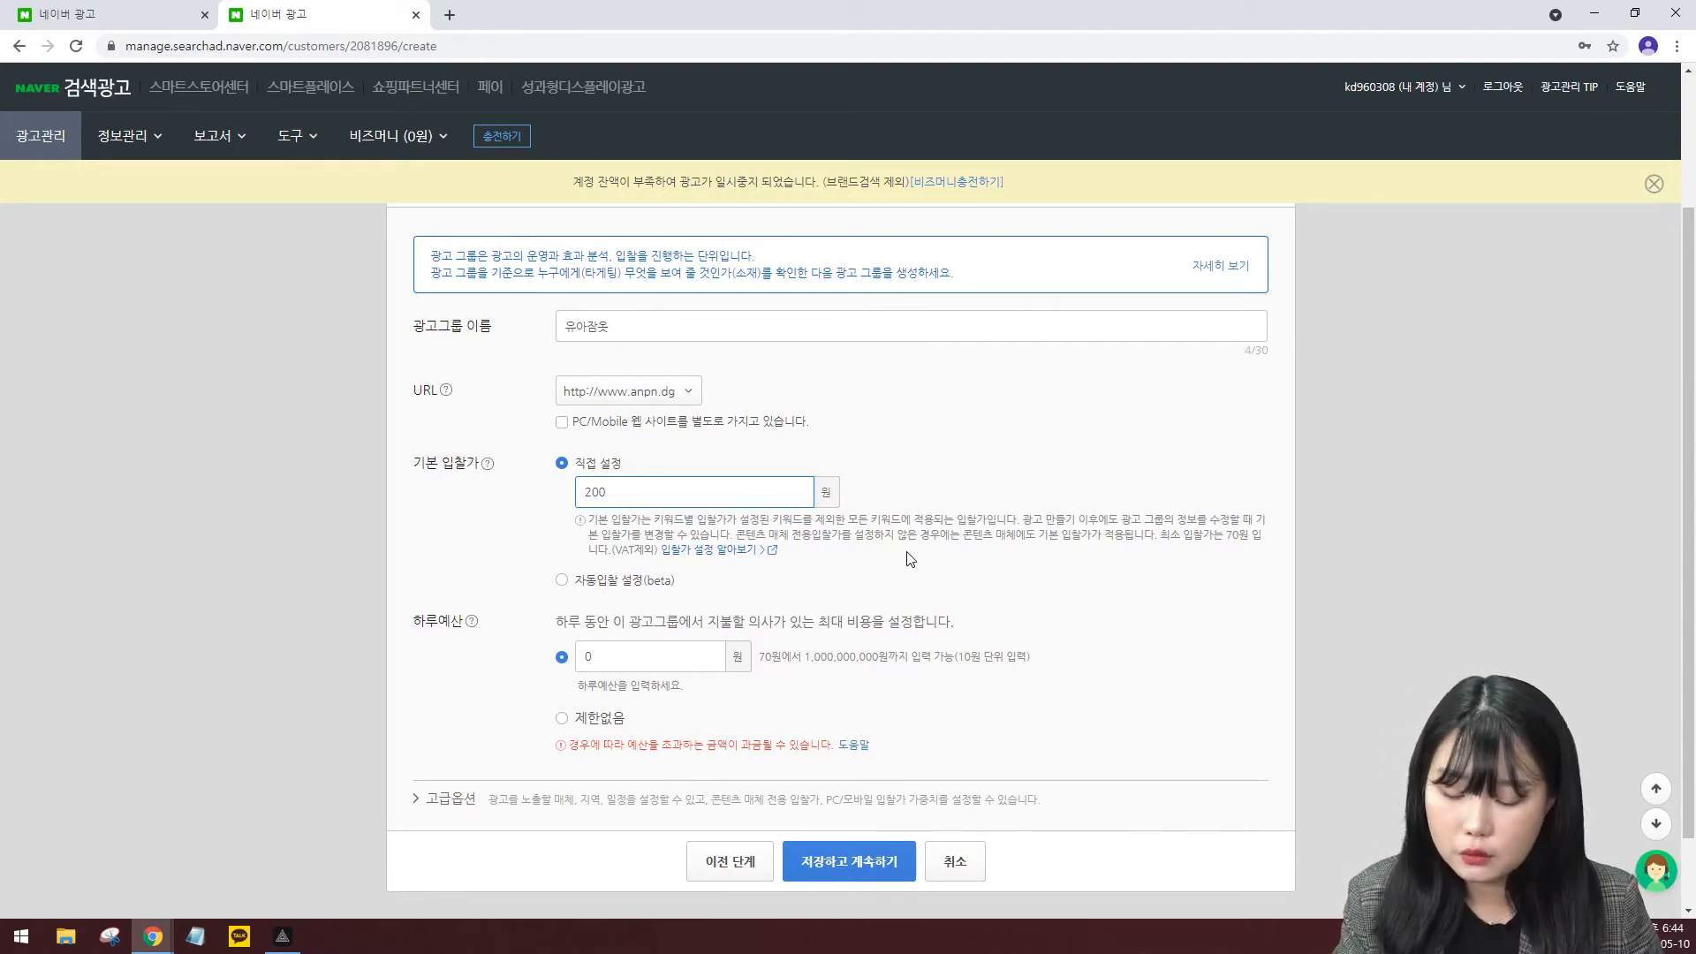
key("BackSpace")
key("BackSpace")
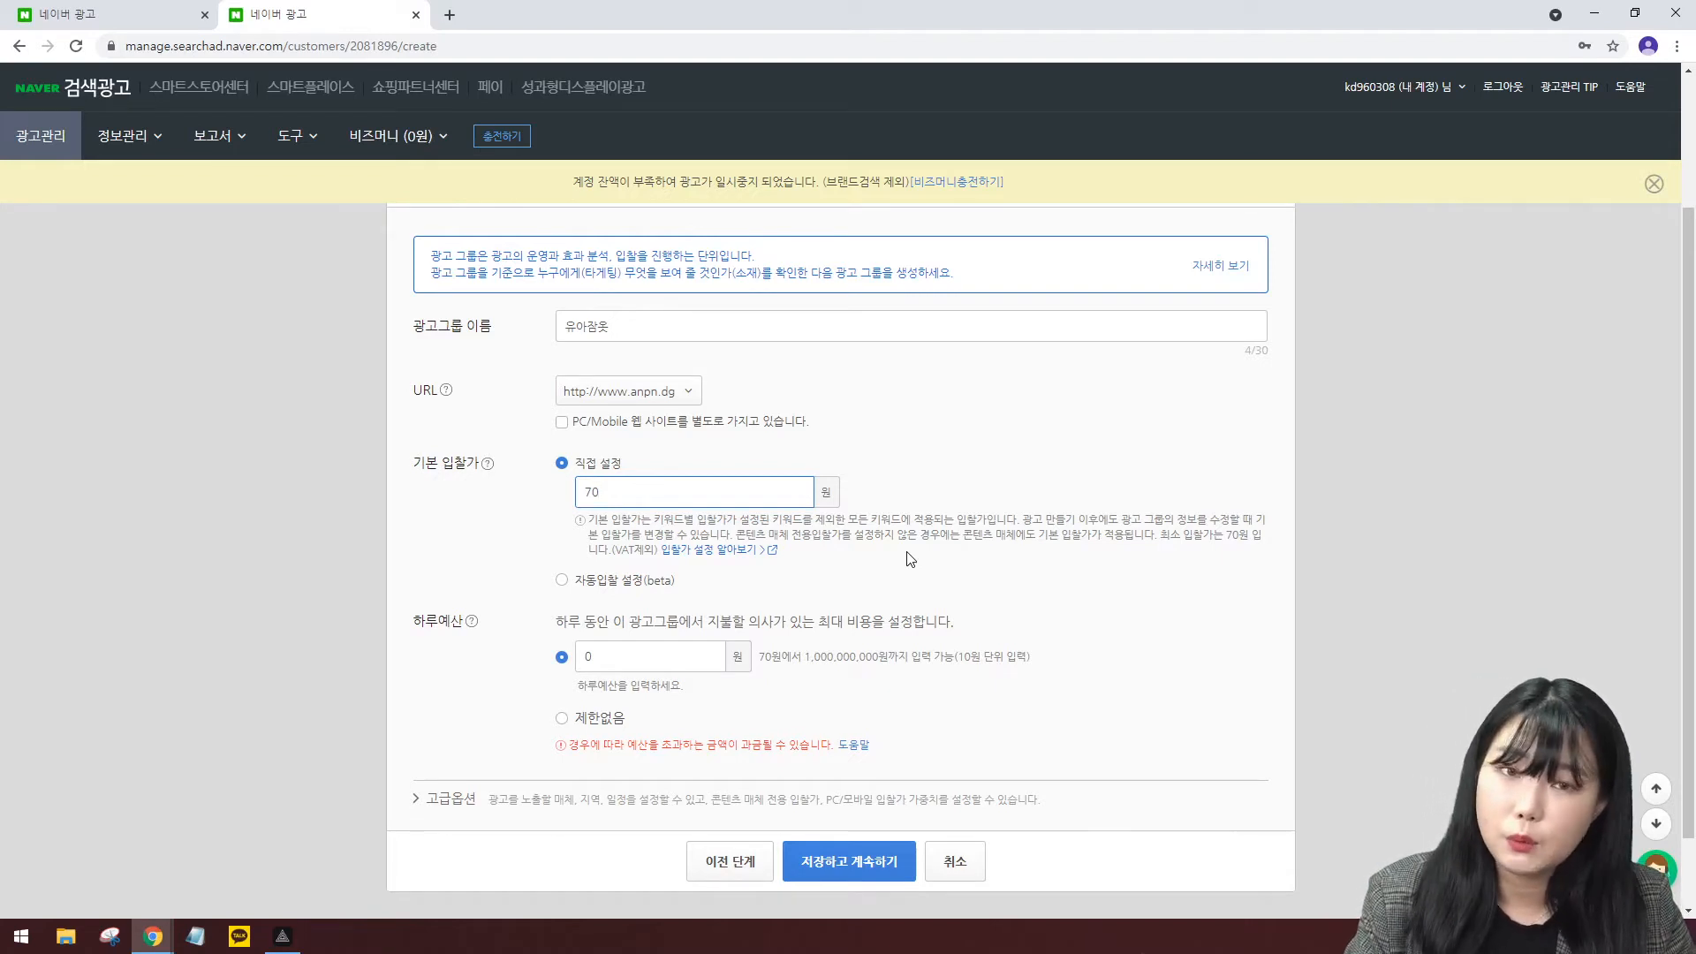
Try the automatic bidding (beta) option for the base bid and return to direct setting.
scroll(724, 534, "down", 1)
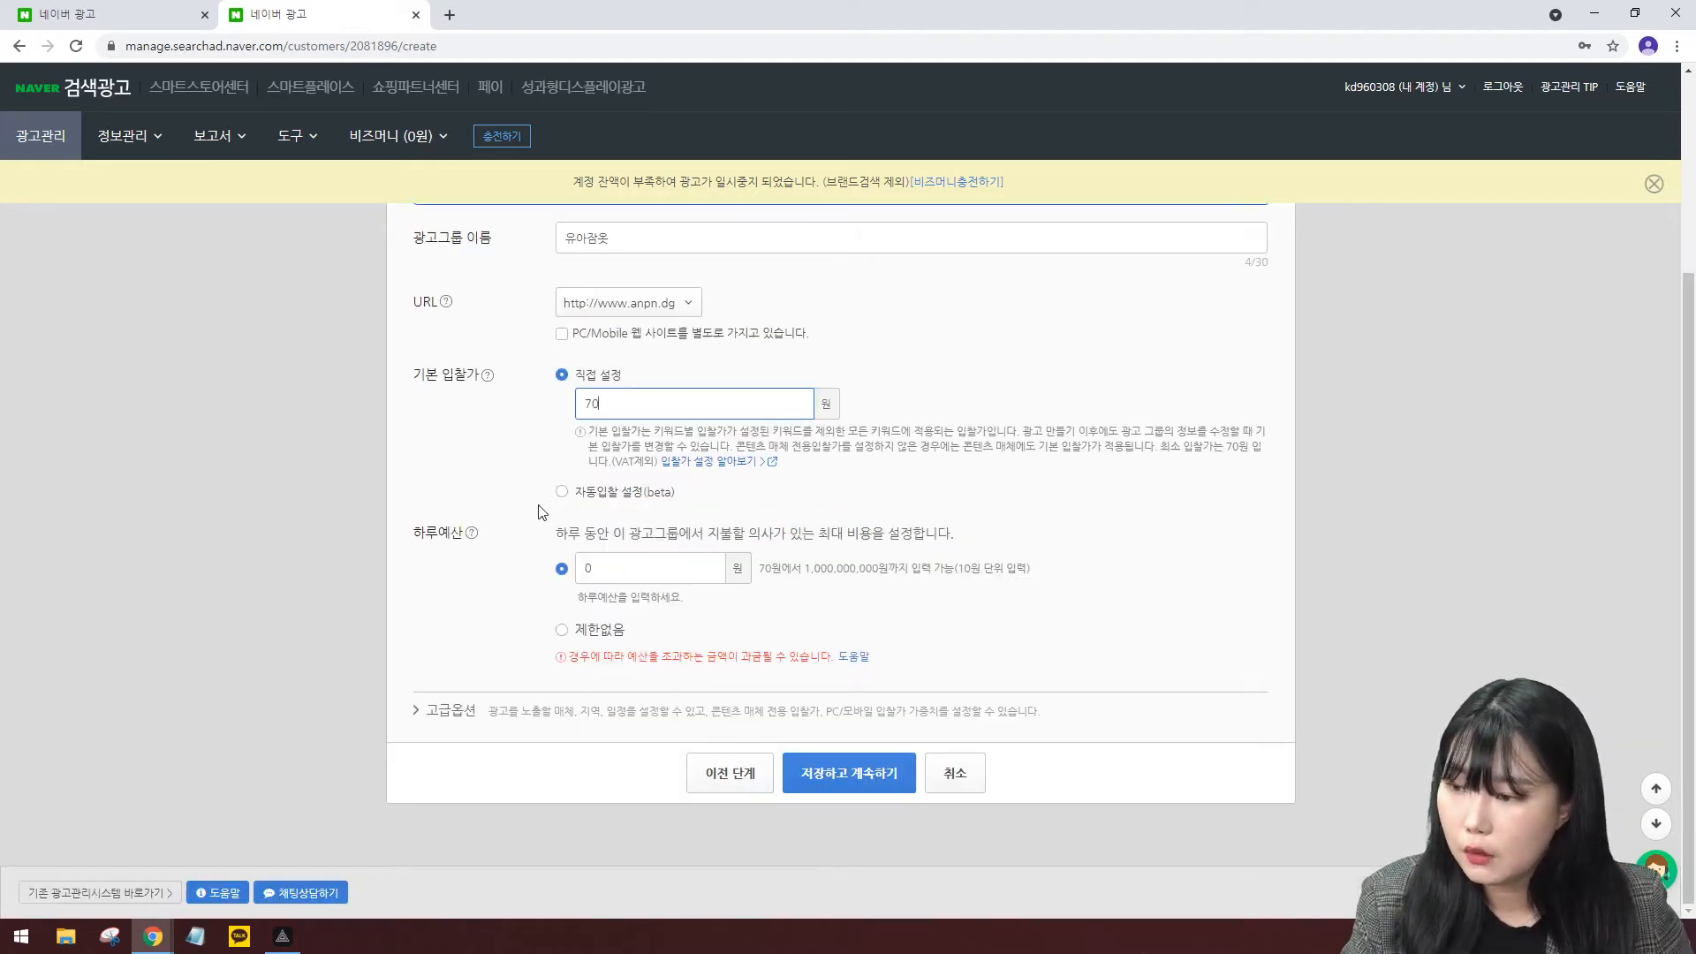
left_click(562, 492)
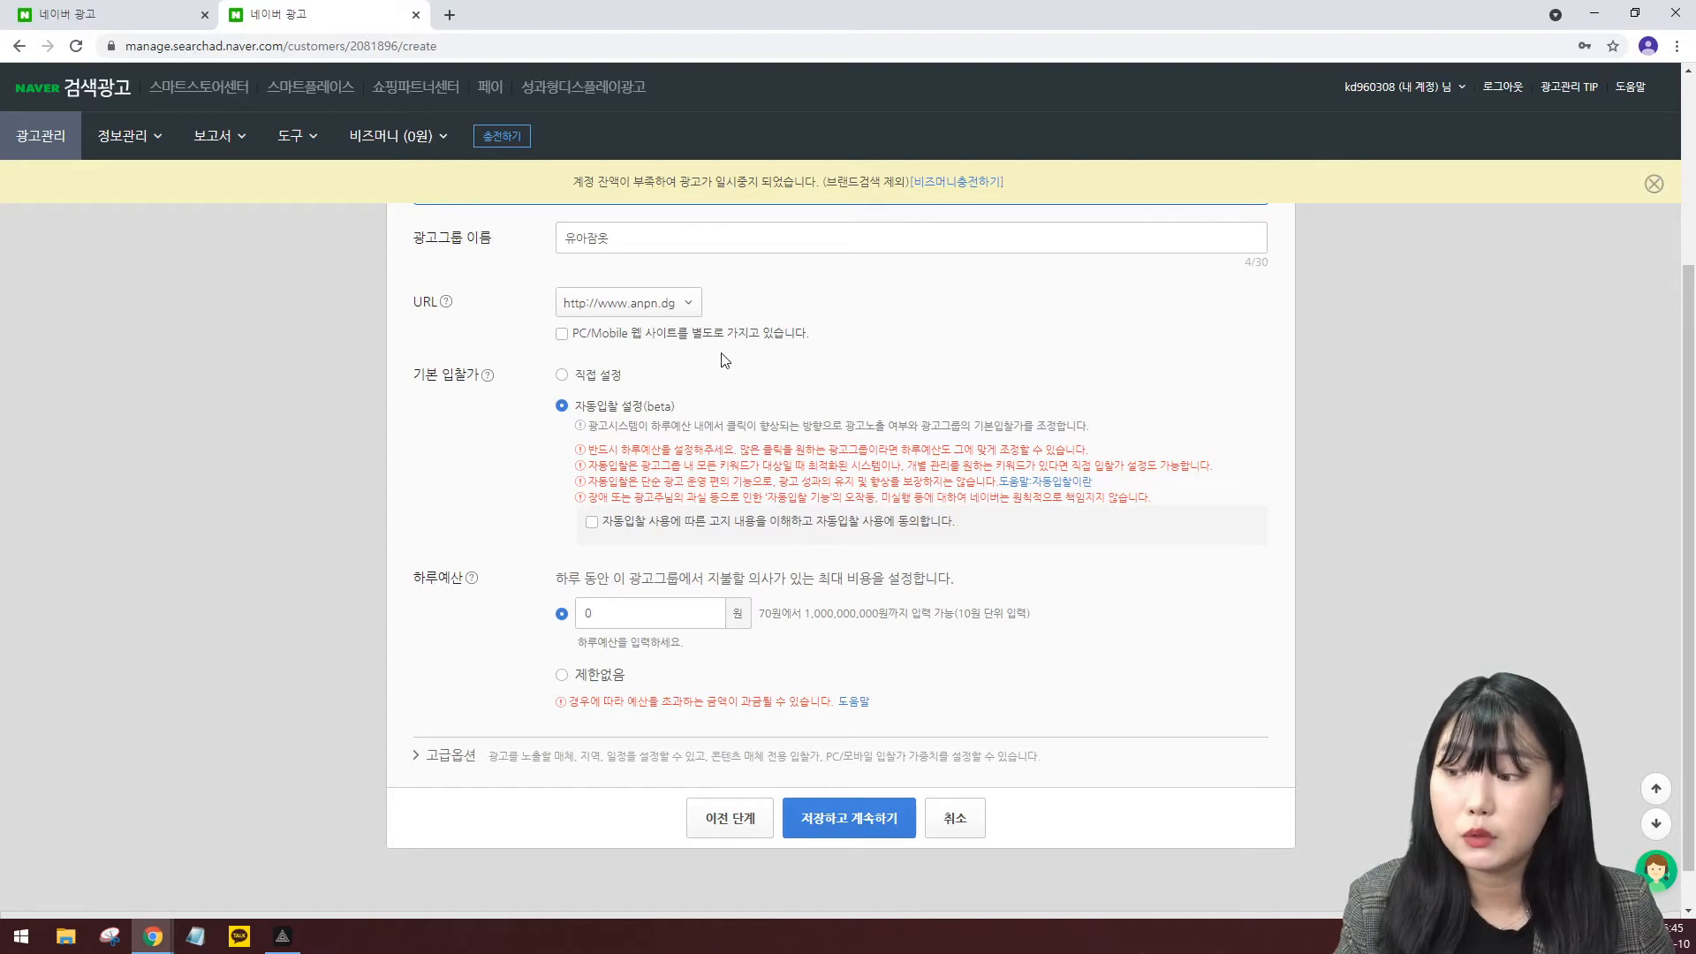
left_click(562, 377)
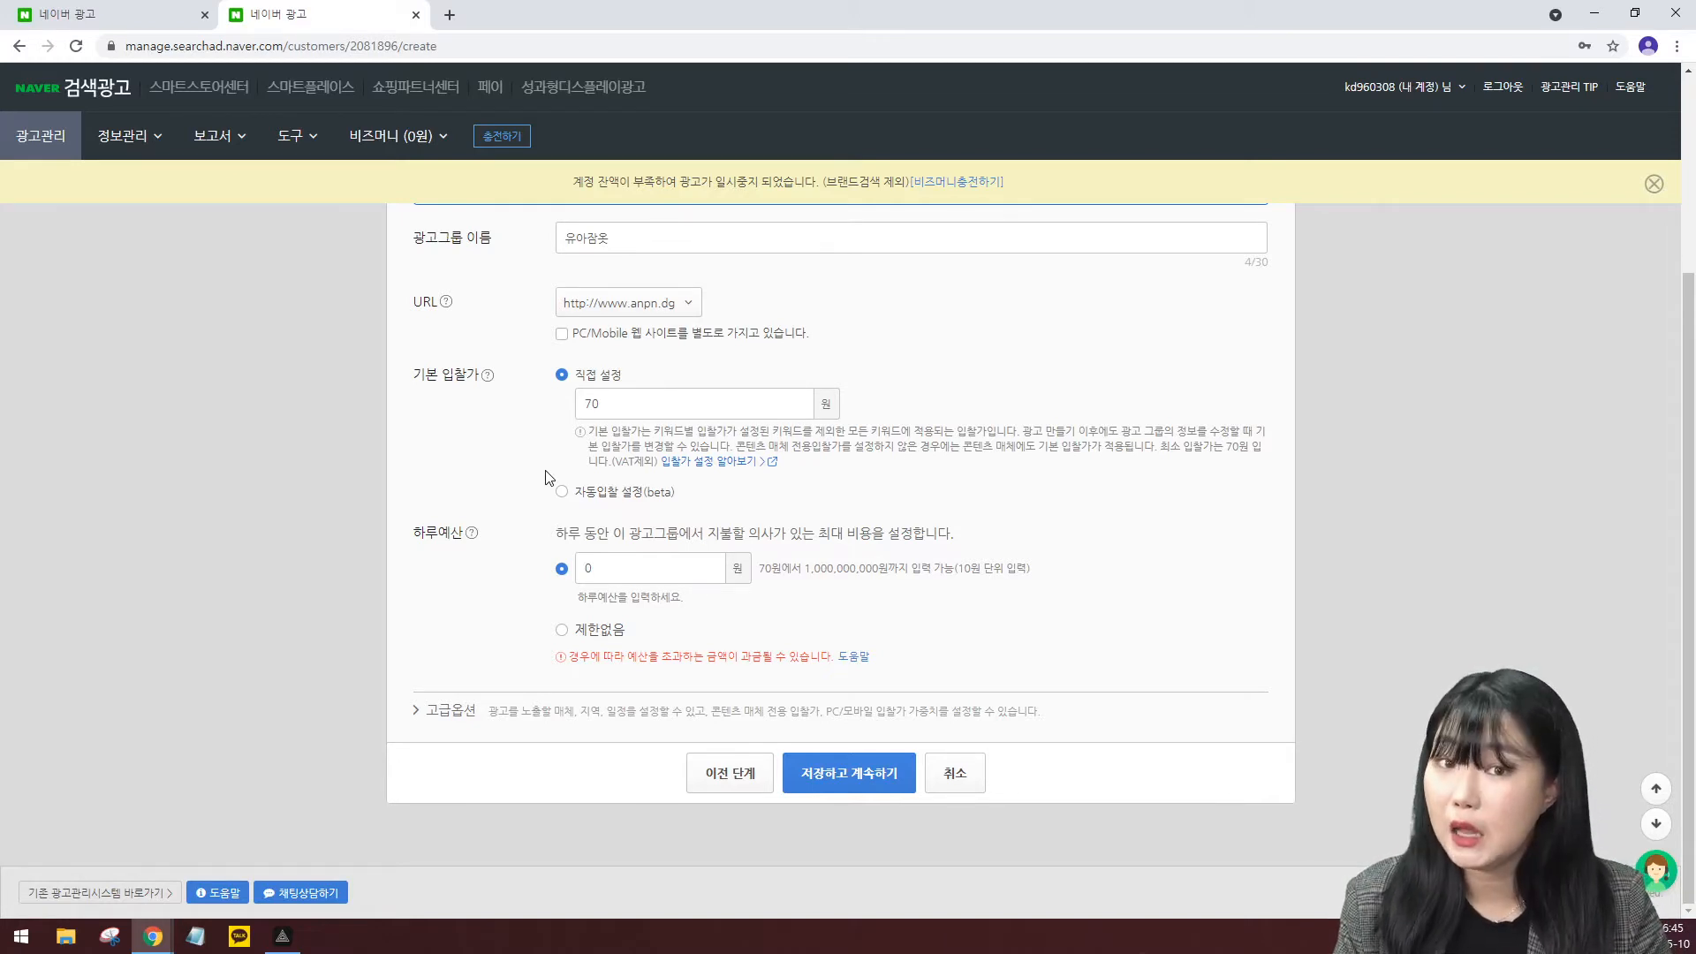
Set the ad group's daily budget to 10,000 won instead of leaving it unlimited.
left_click(562, 631)
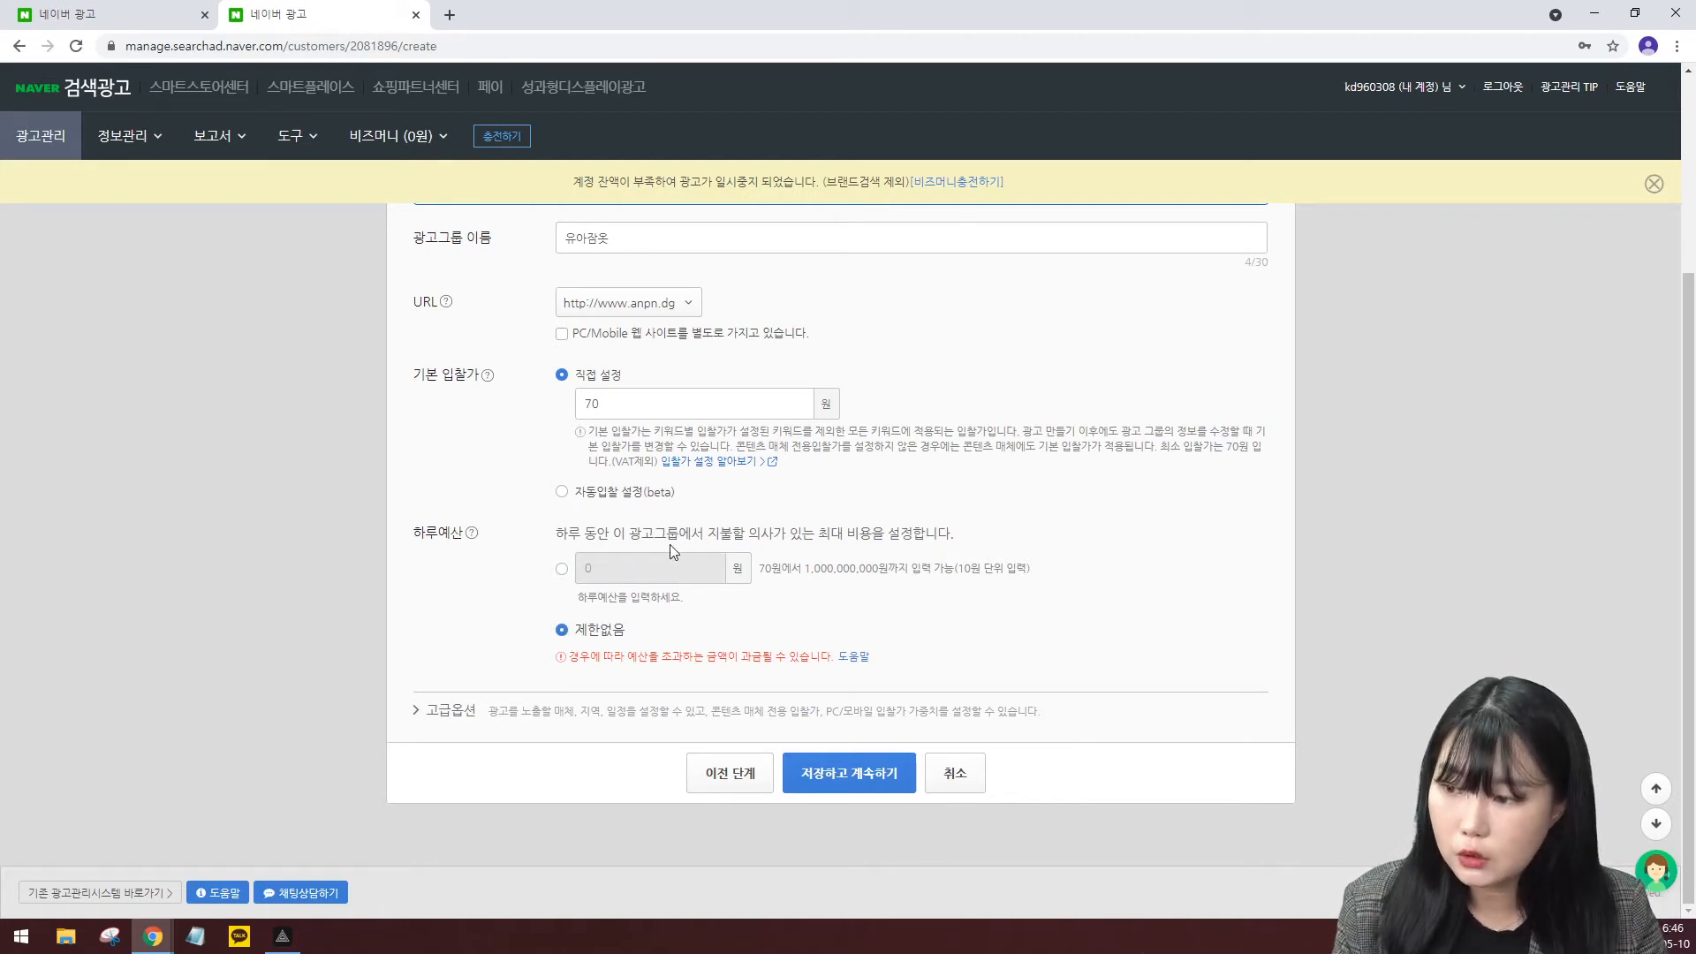
left_click(563, 570)
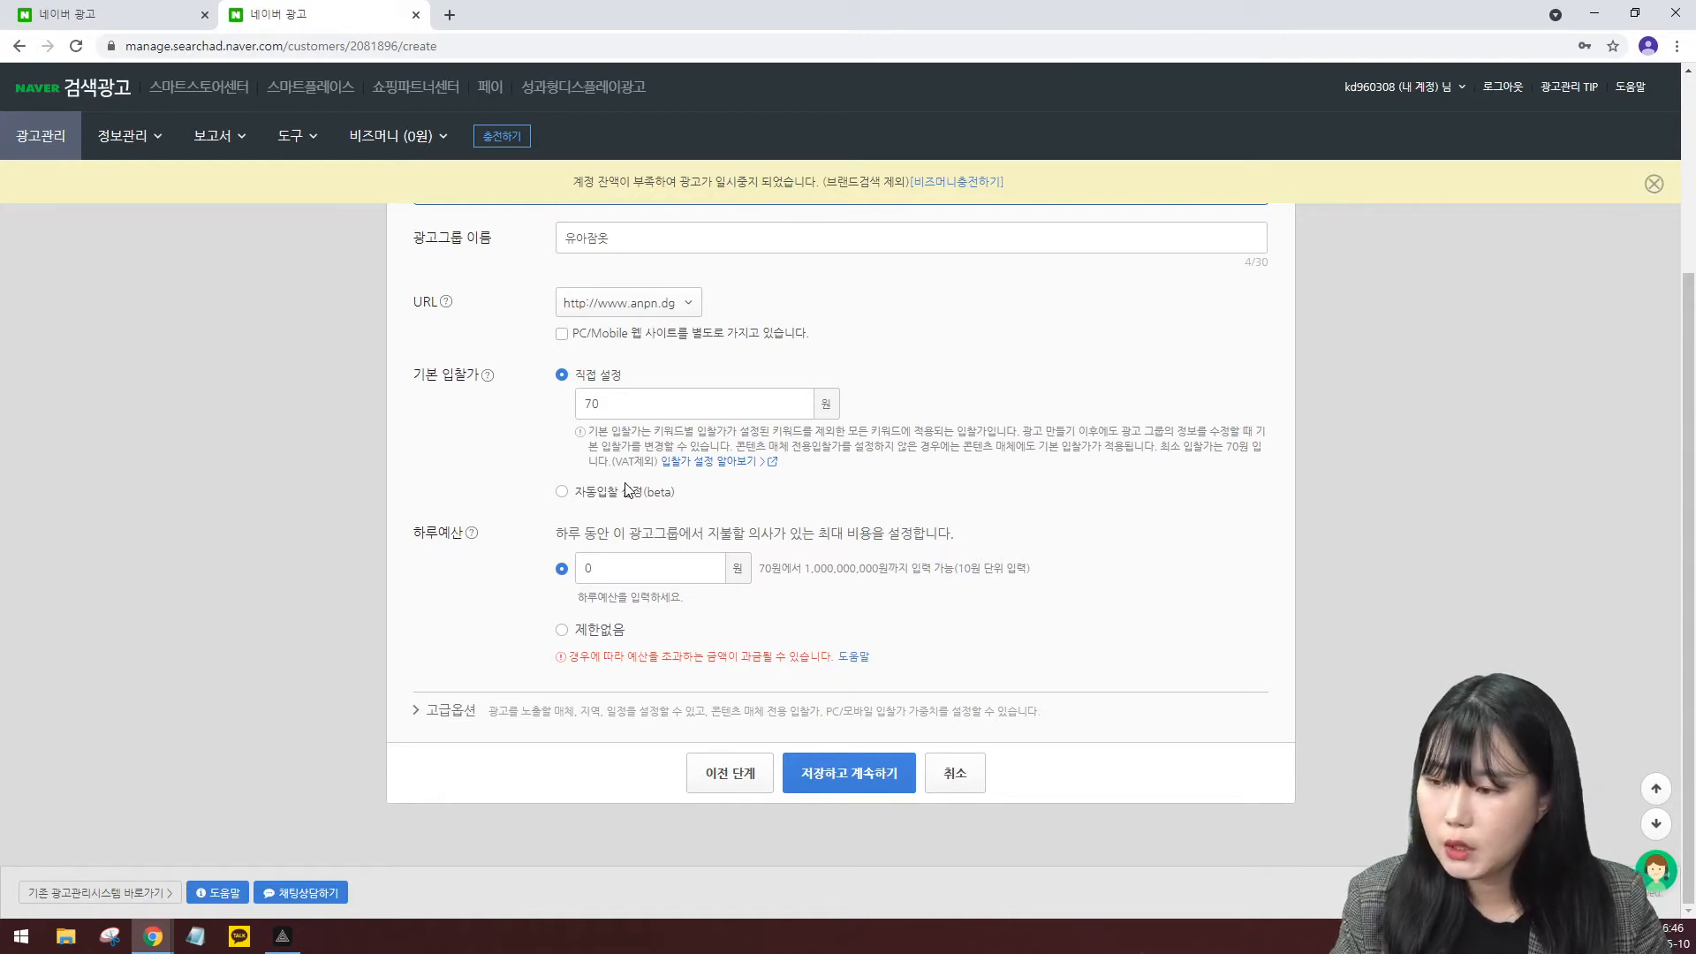
type("1")
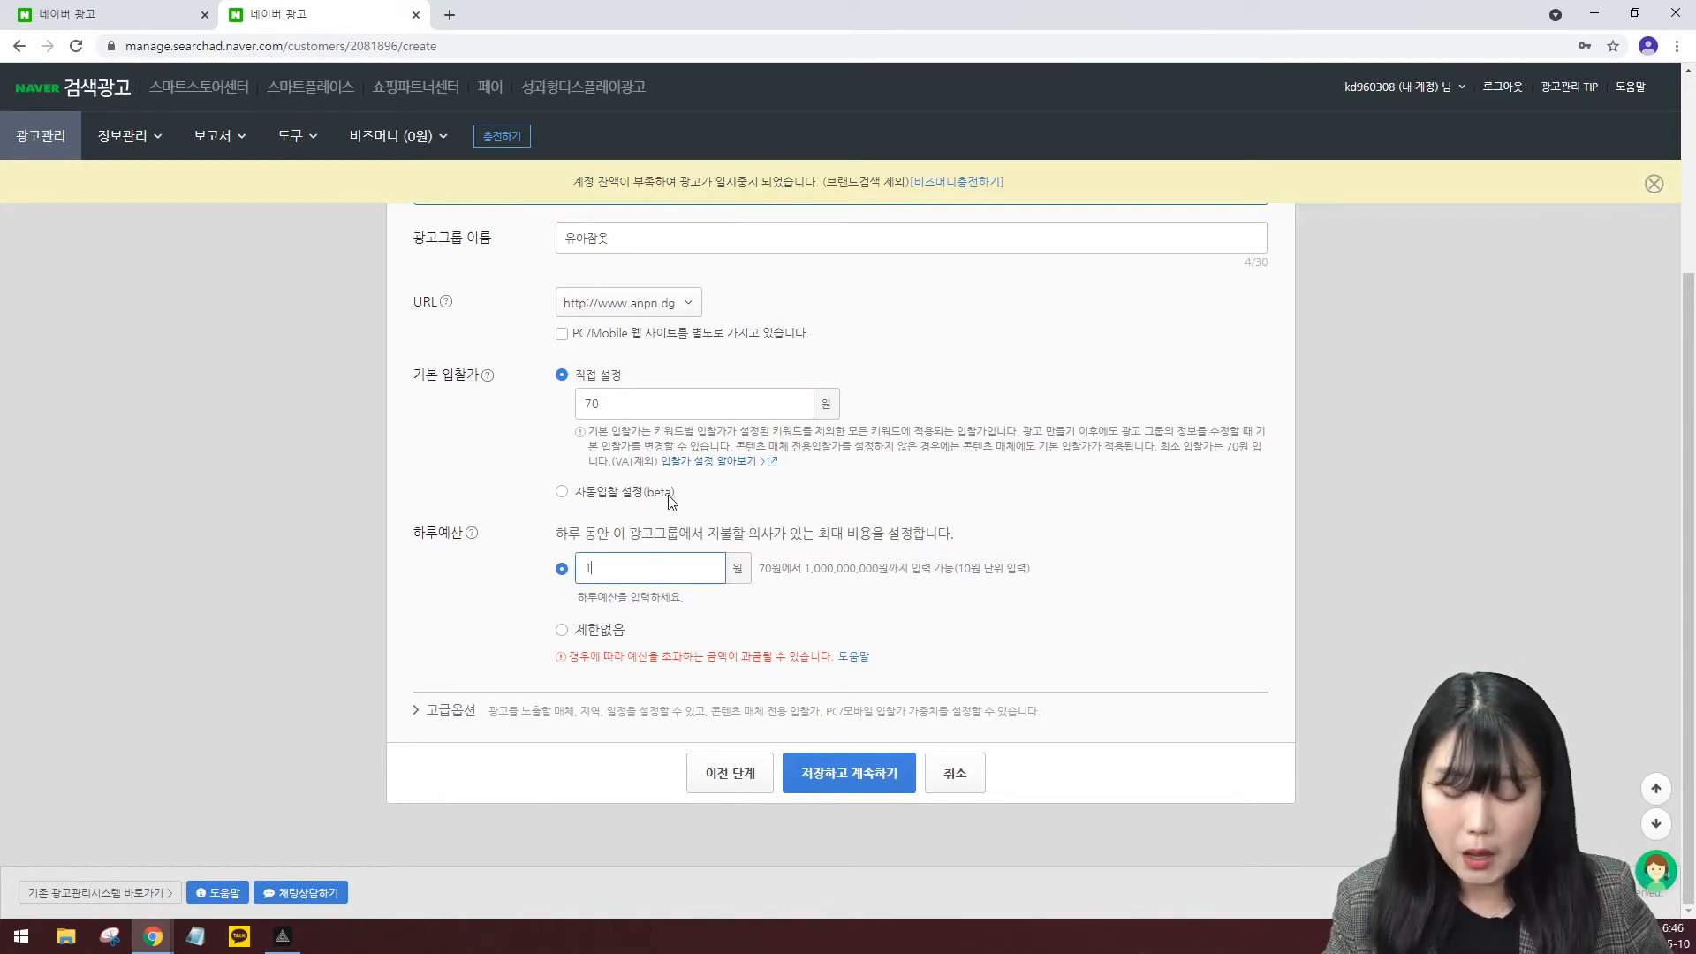
type("0,000")
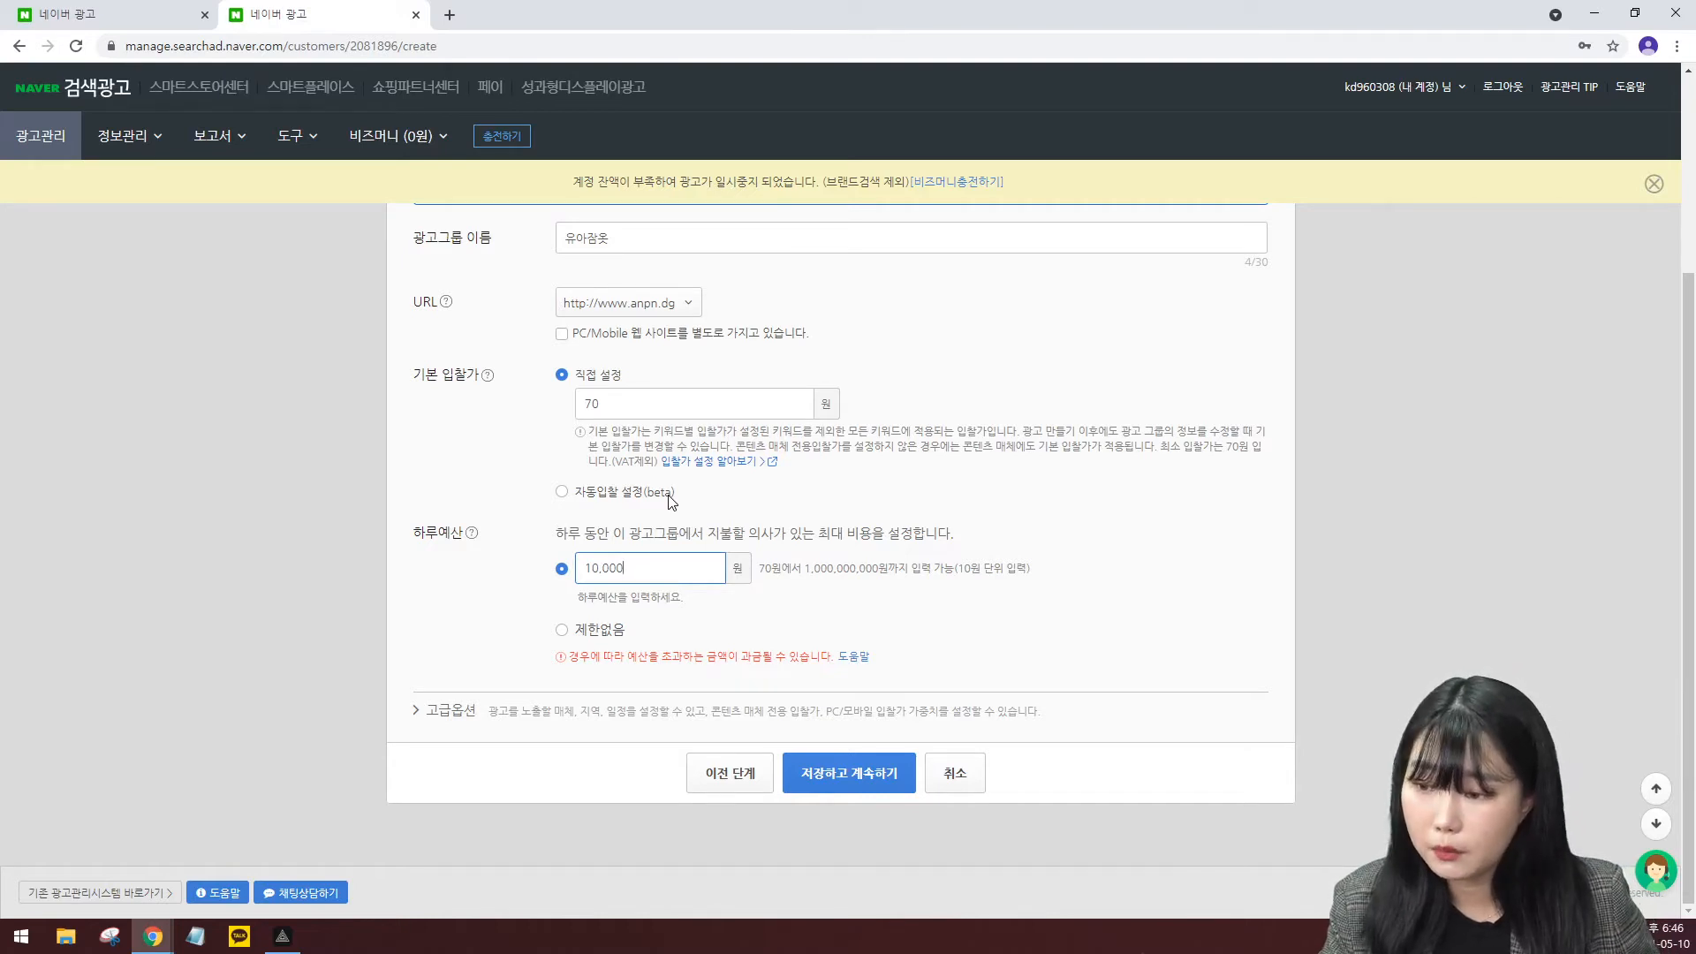
In the advanced options, restrict exposure by media type to 네이버 및 검색 포털 매체, excluding search partner media and all content media.
left_click(490, 725)
scroll(511, 667, "down", 1)
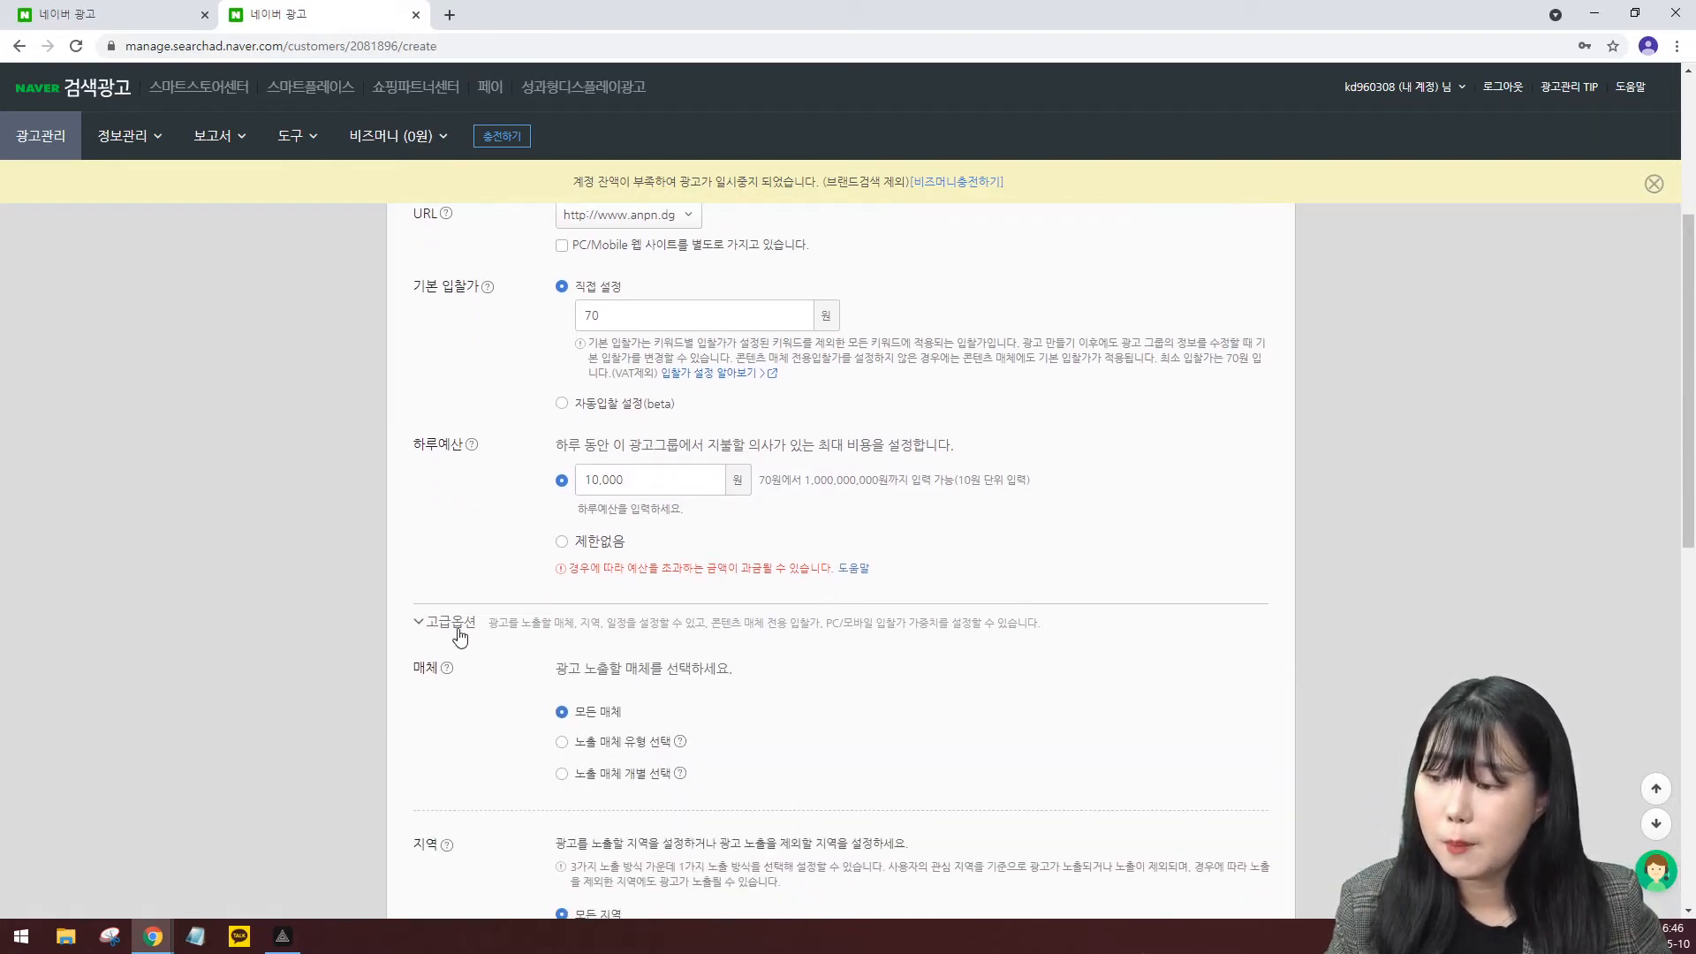
scroll(468, 698, "down", 7)
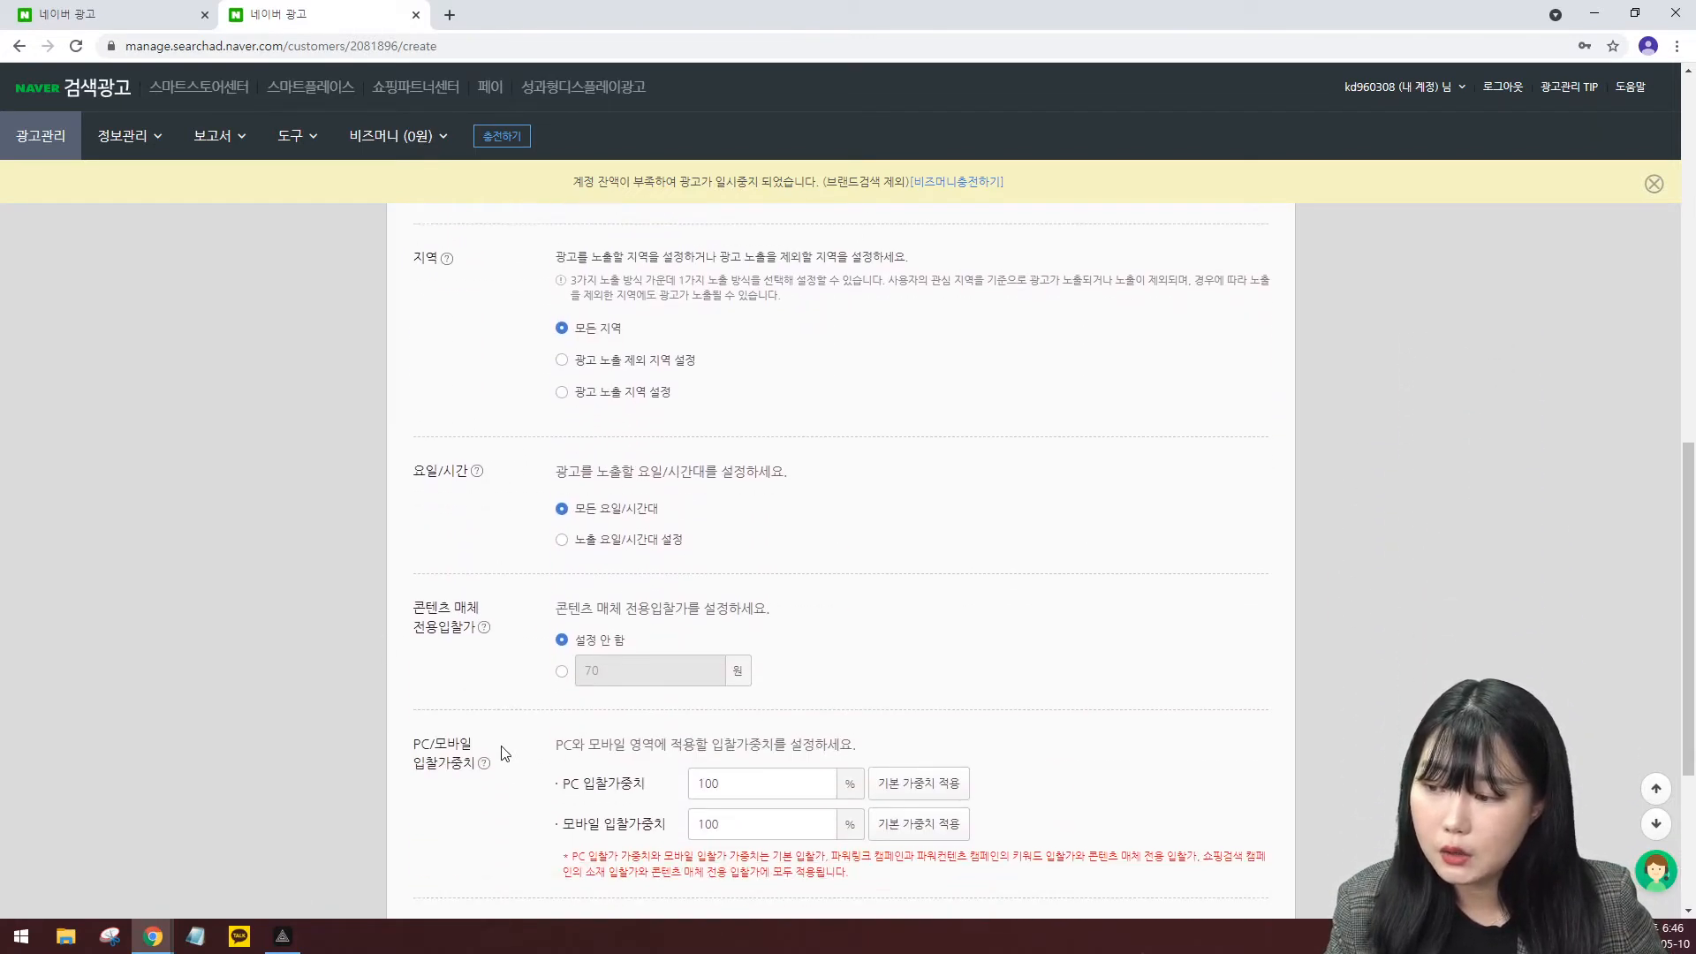
scroll(530, 733, "down", 3)
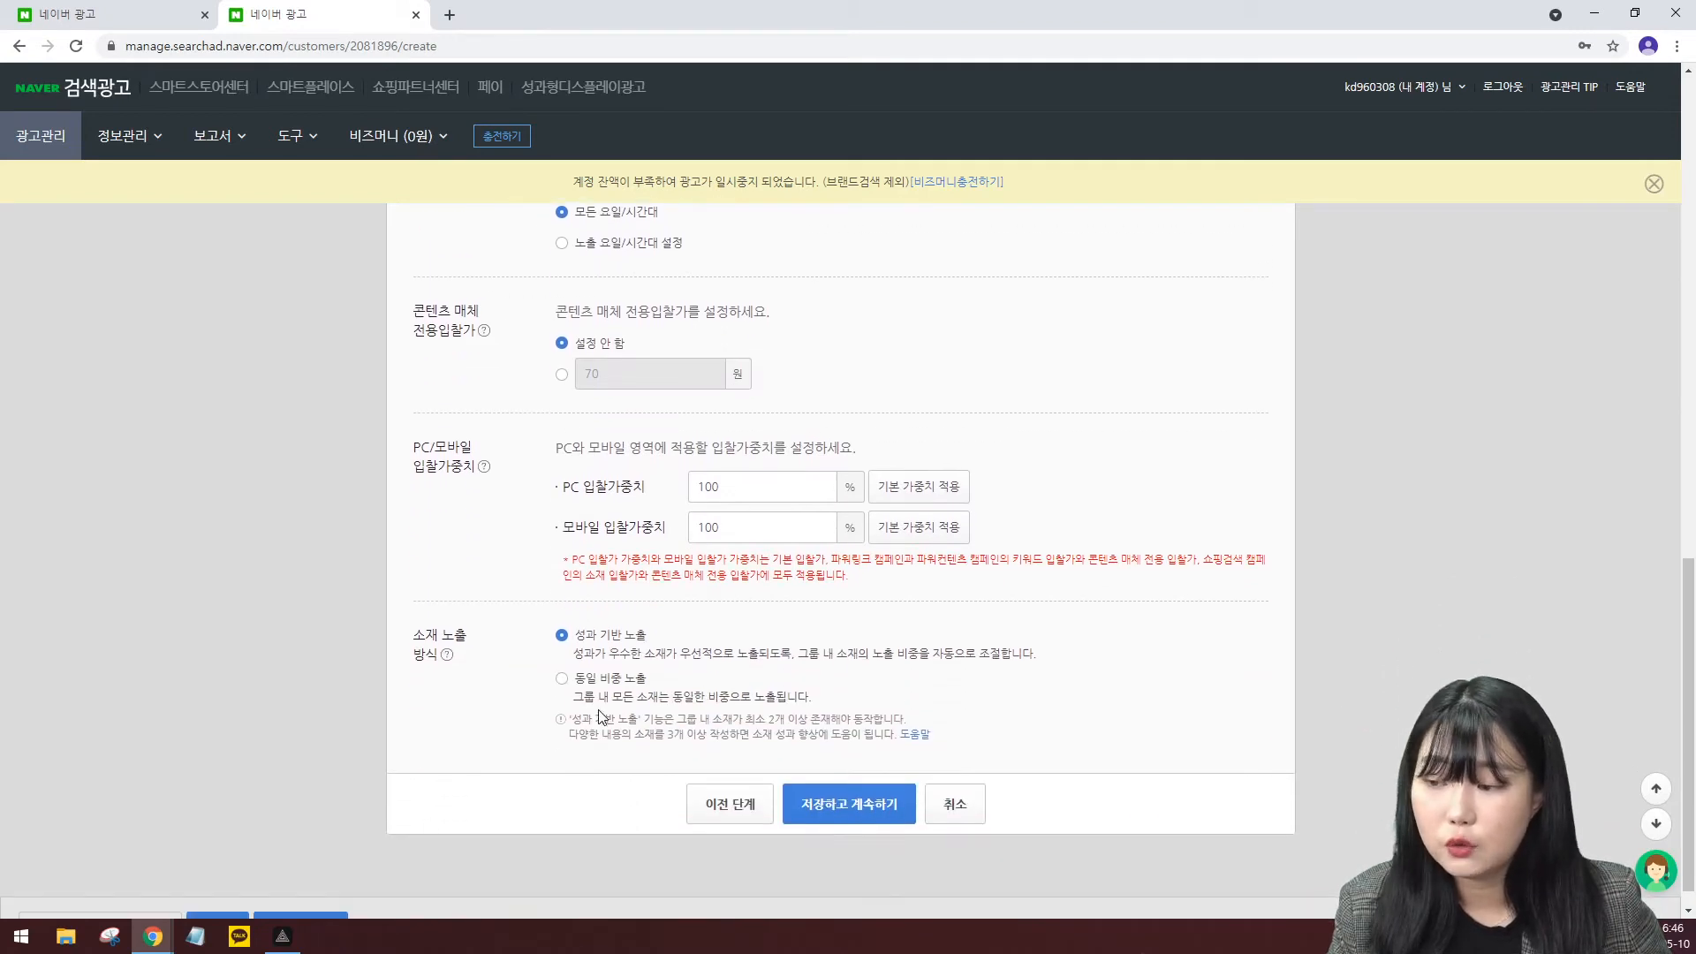
scroll(549, 726, "up", 8)
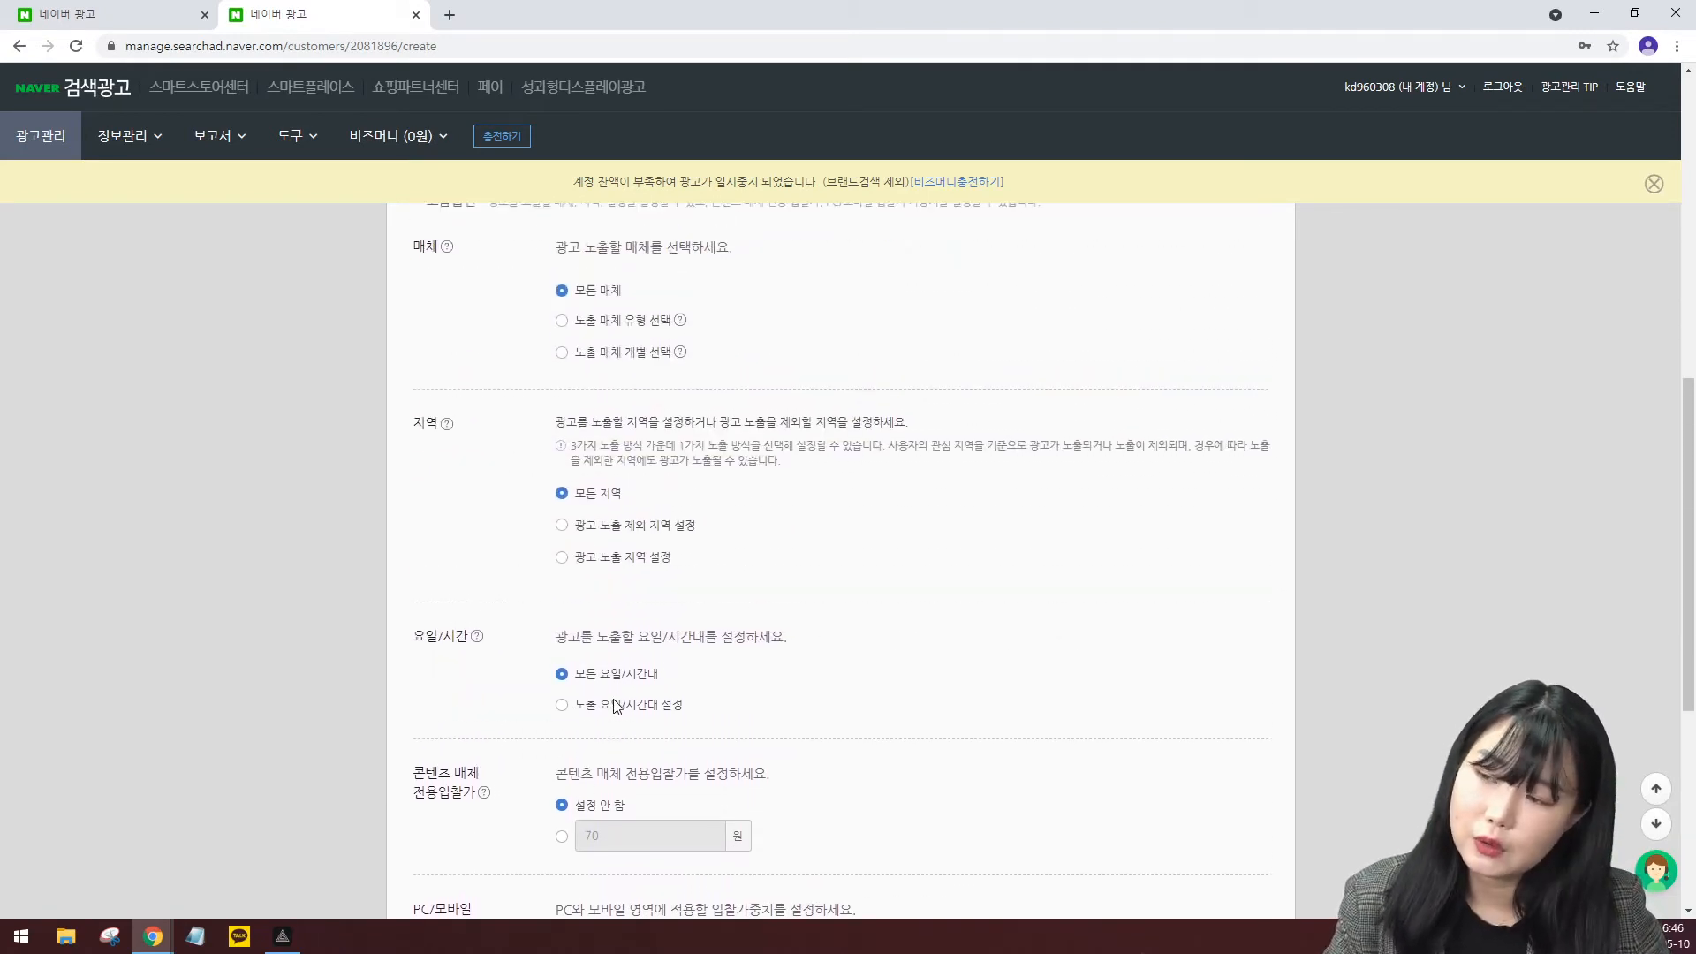
scroll(619, 671, "up", 1)
scroll(610, 640, "down", 1)
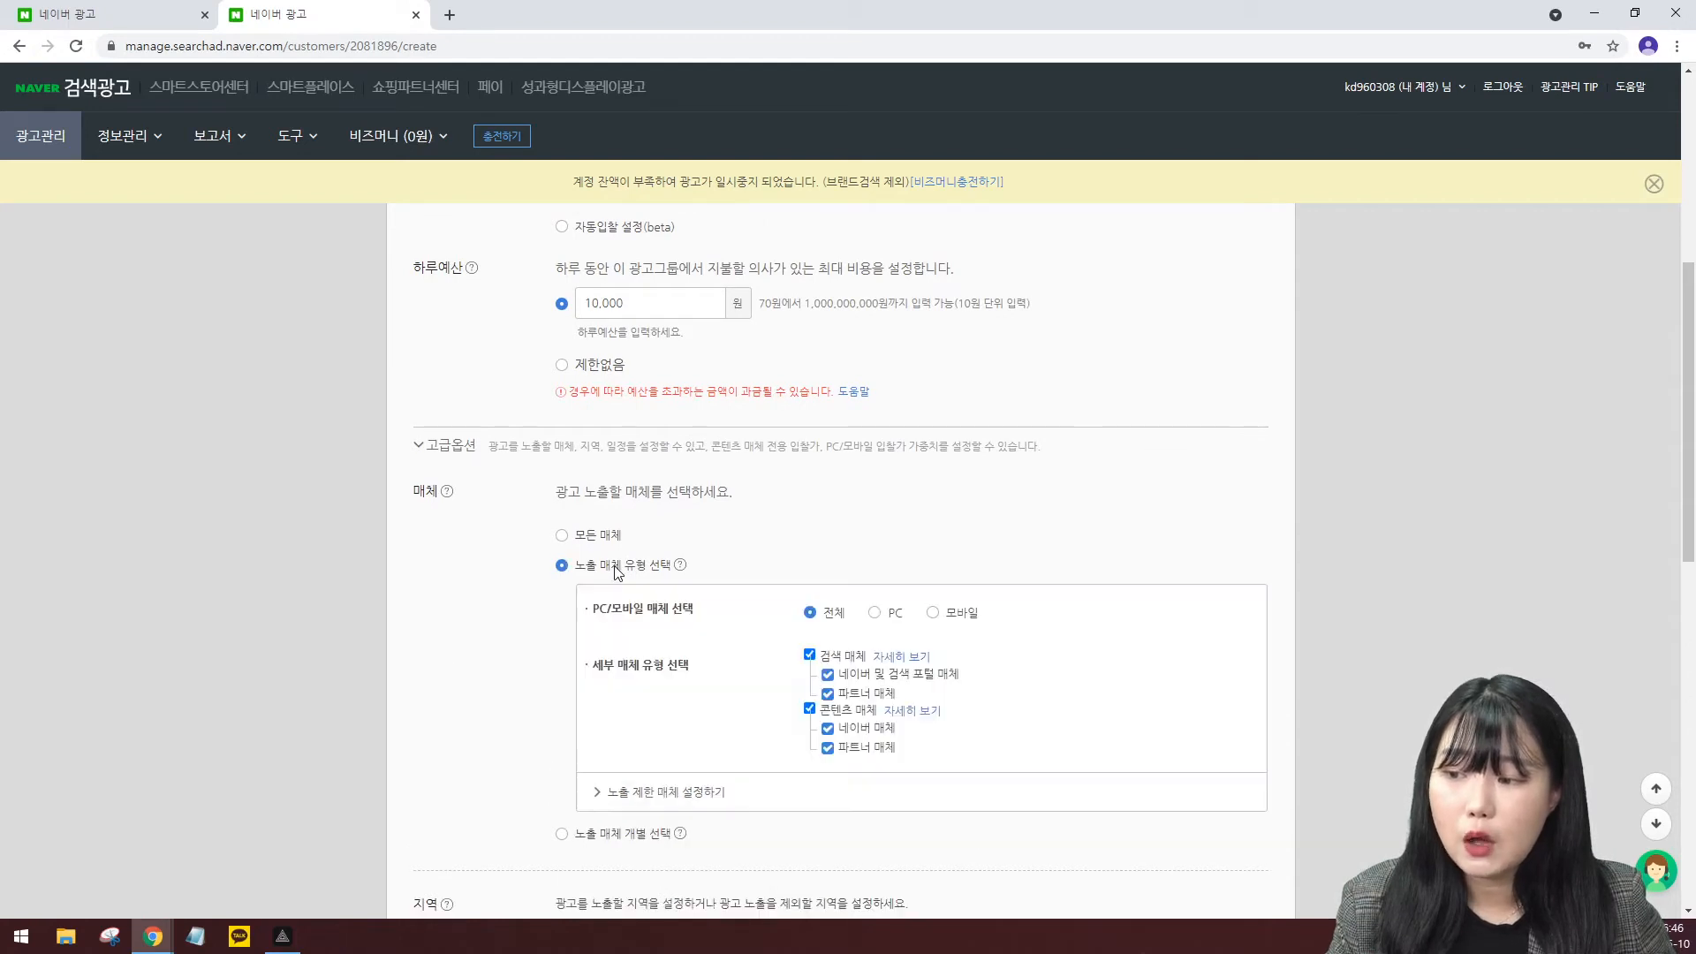
left_click(617, 567)
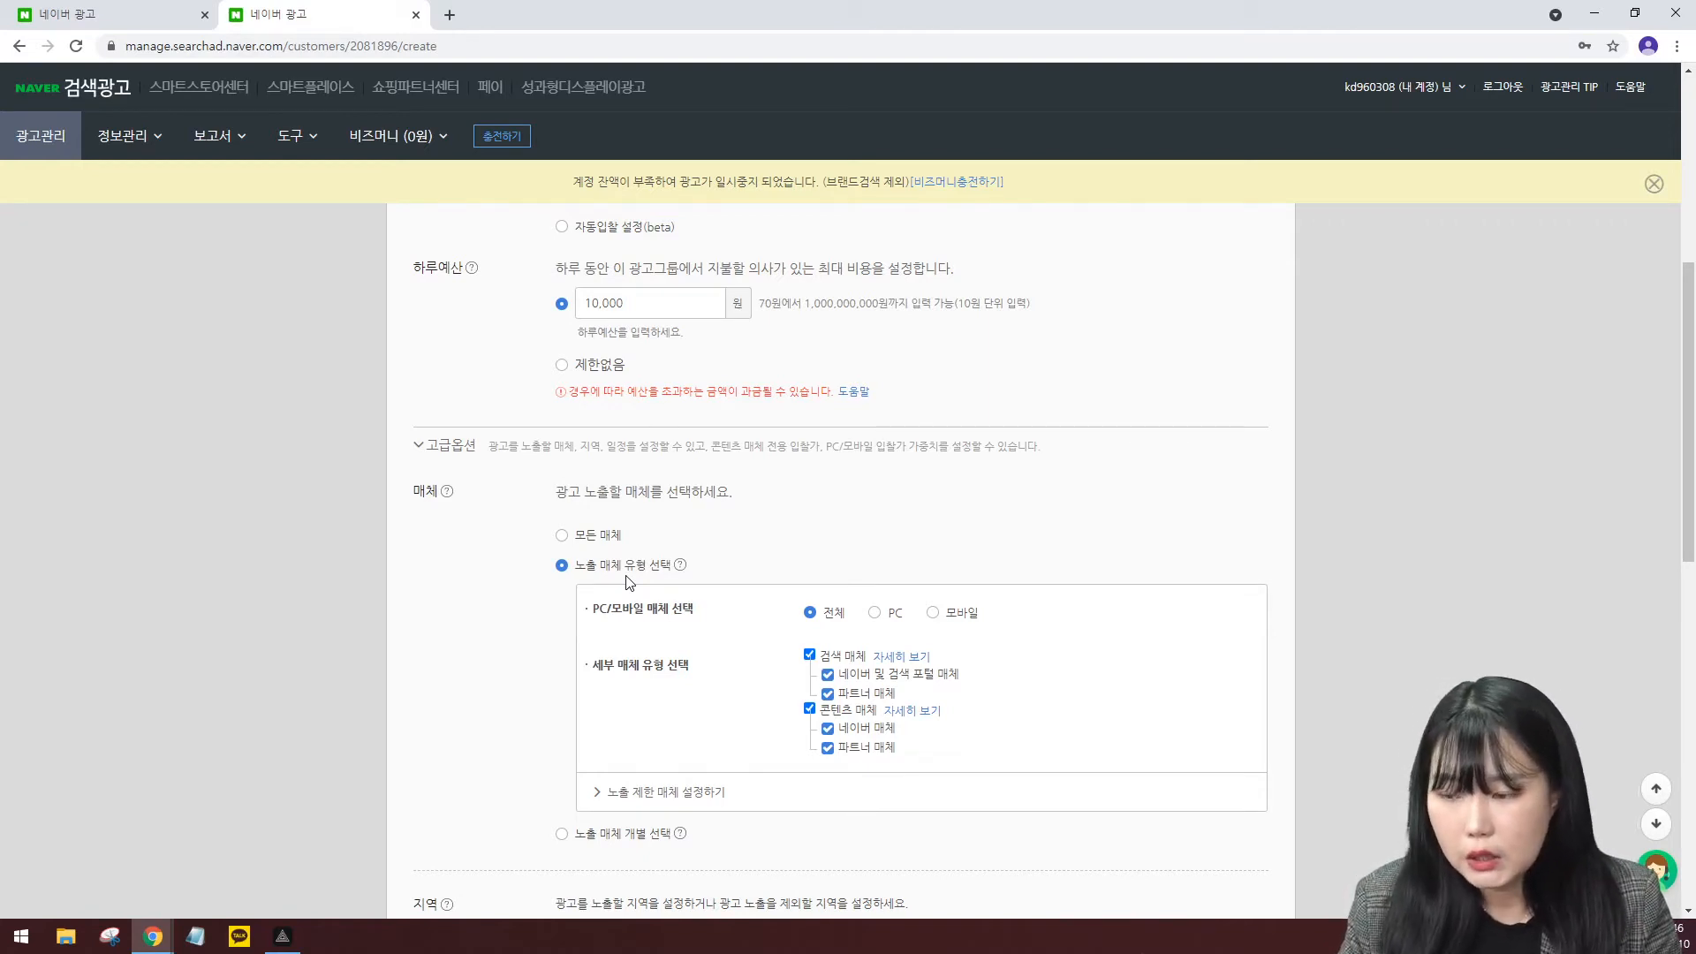
scroll(826, 640, "down", 1)
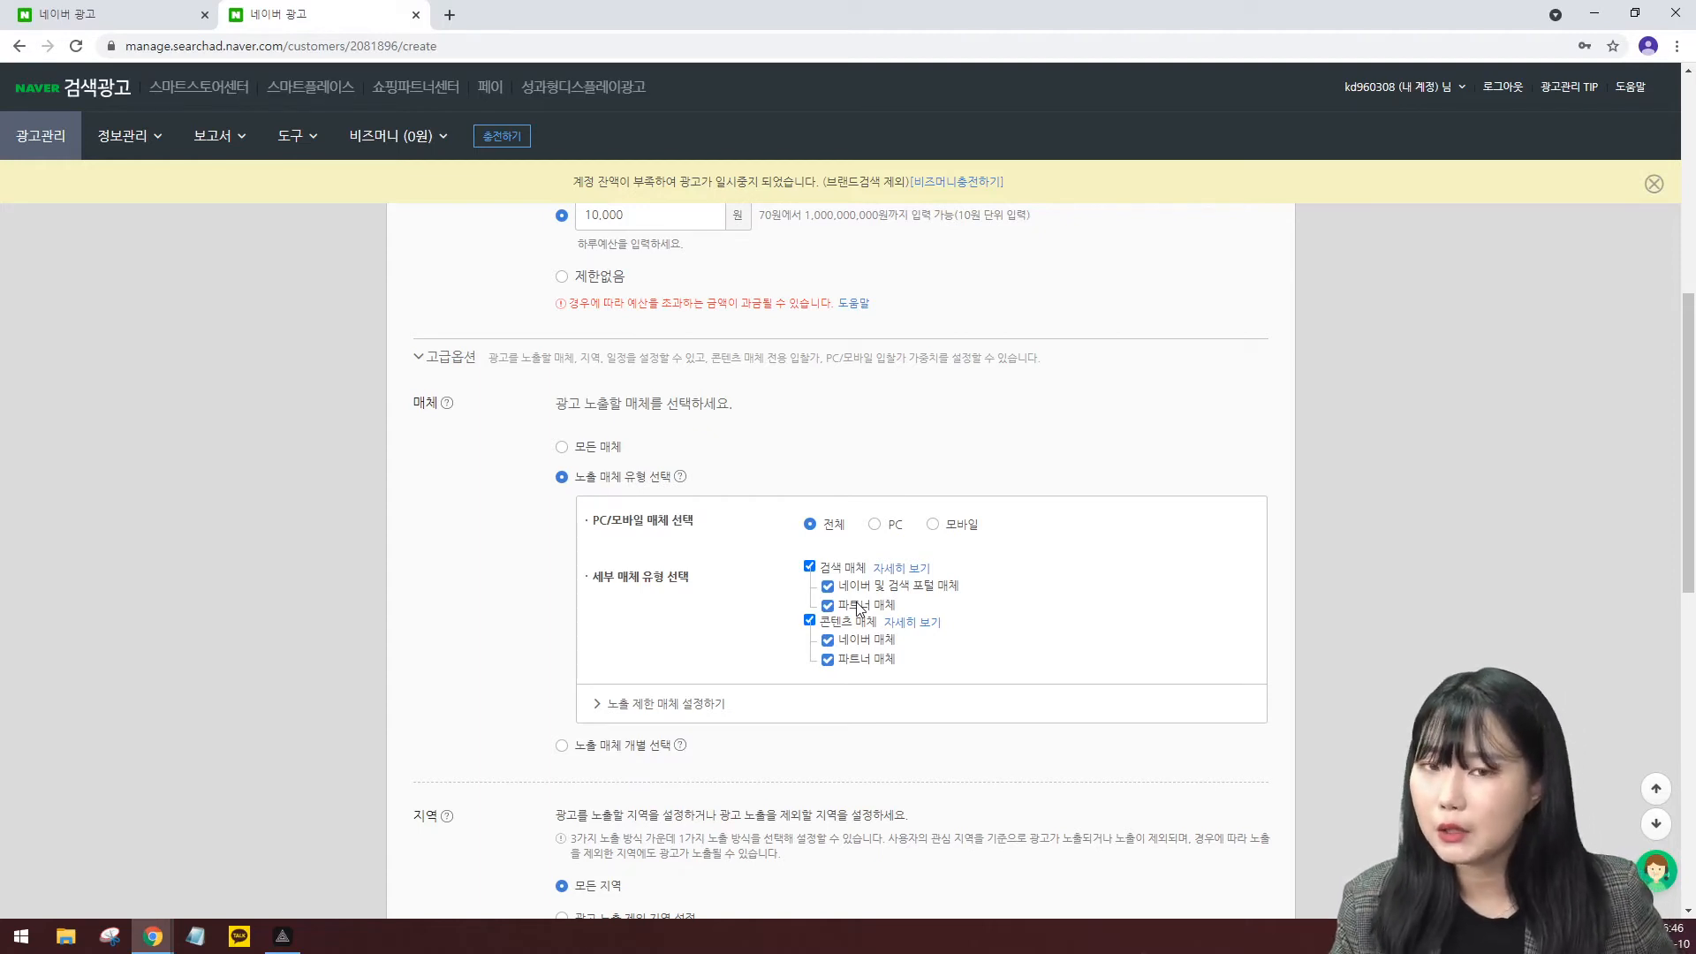
left_click(831, 606)
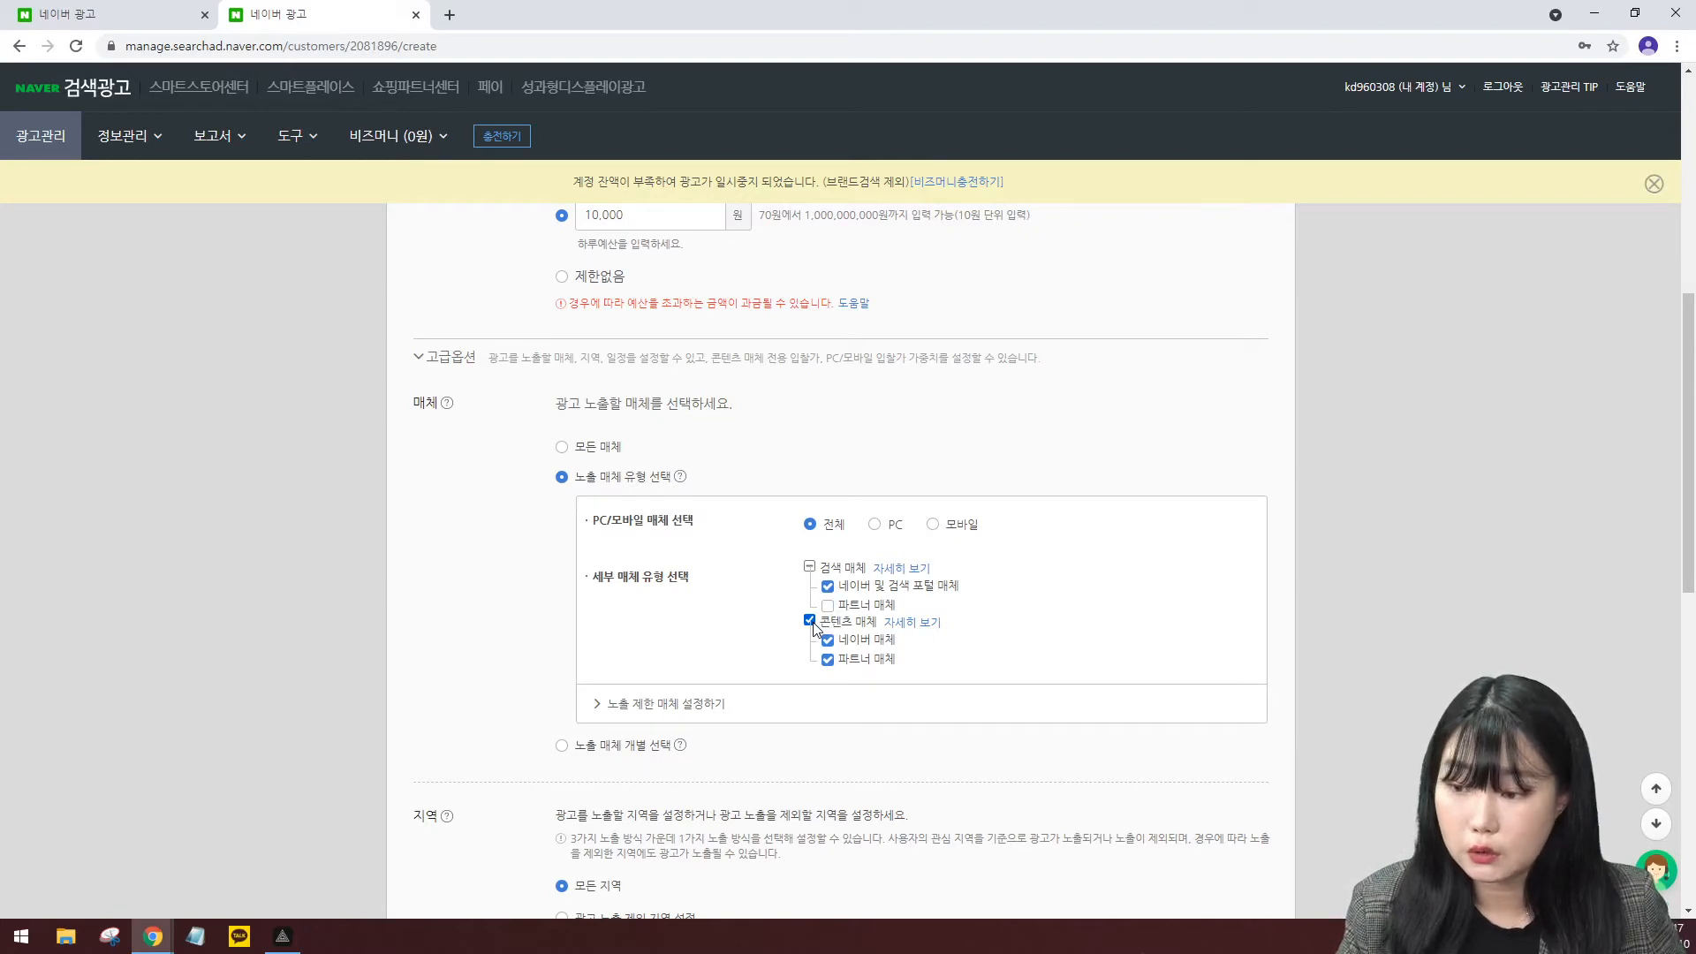
left_click(810, 621)
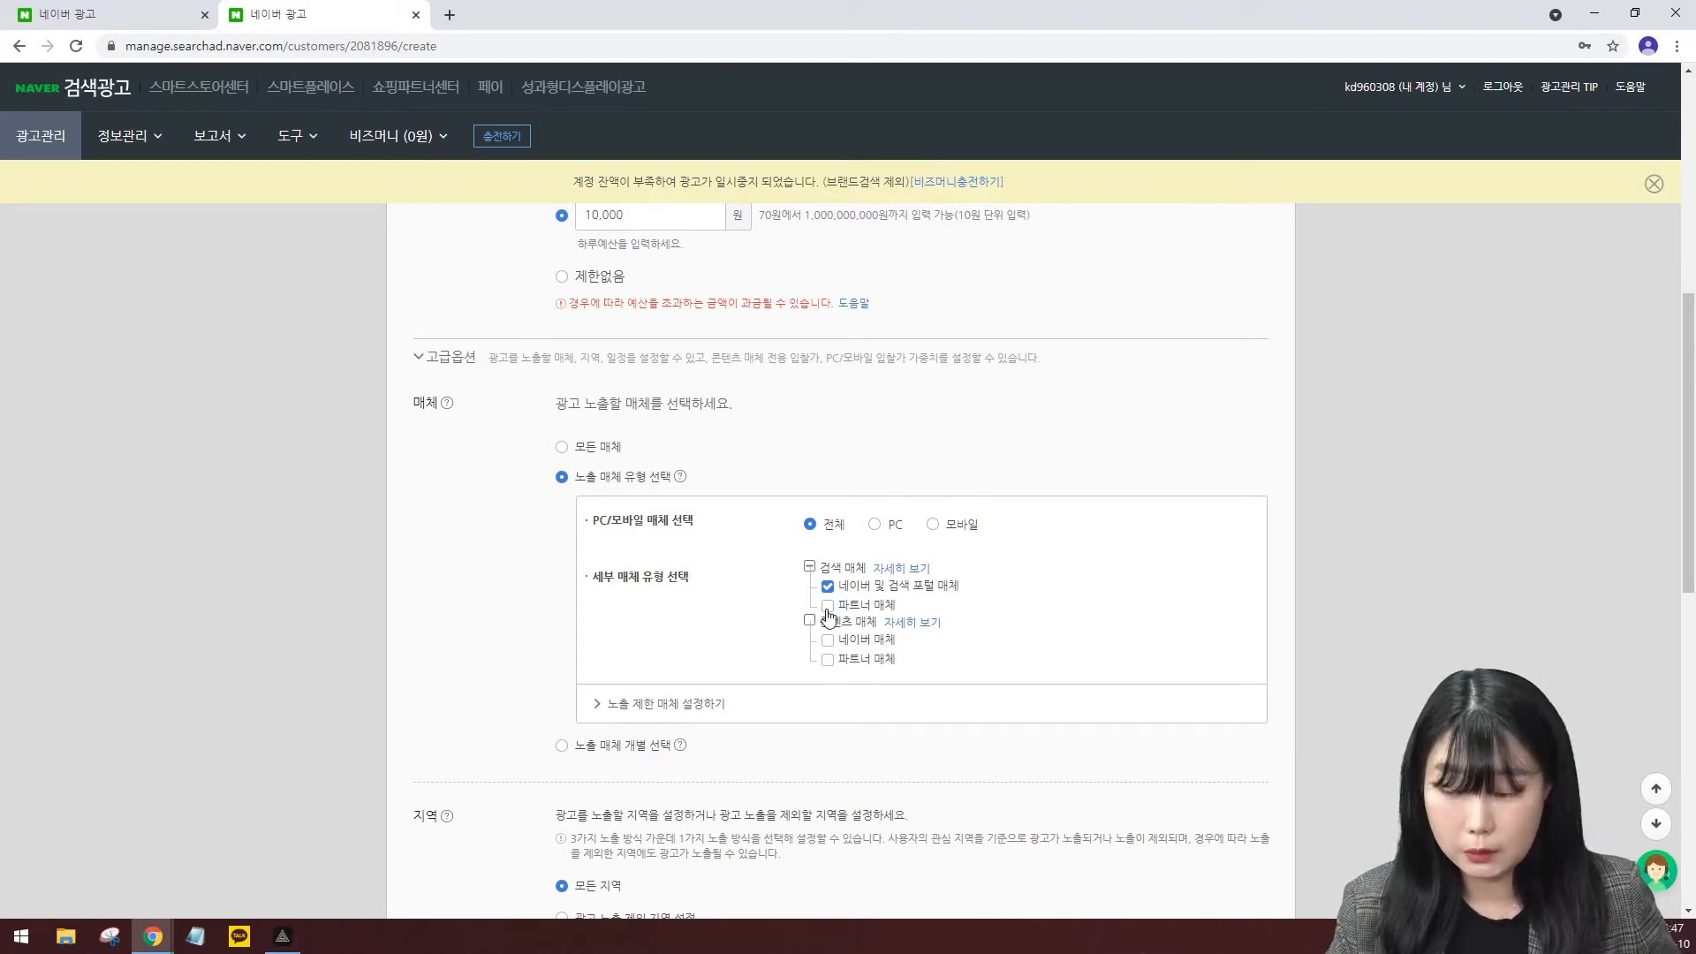
Add ZUM - PC and ZUM - 모바일 to the restricted media for the ad group.
left_click(713, 705)
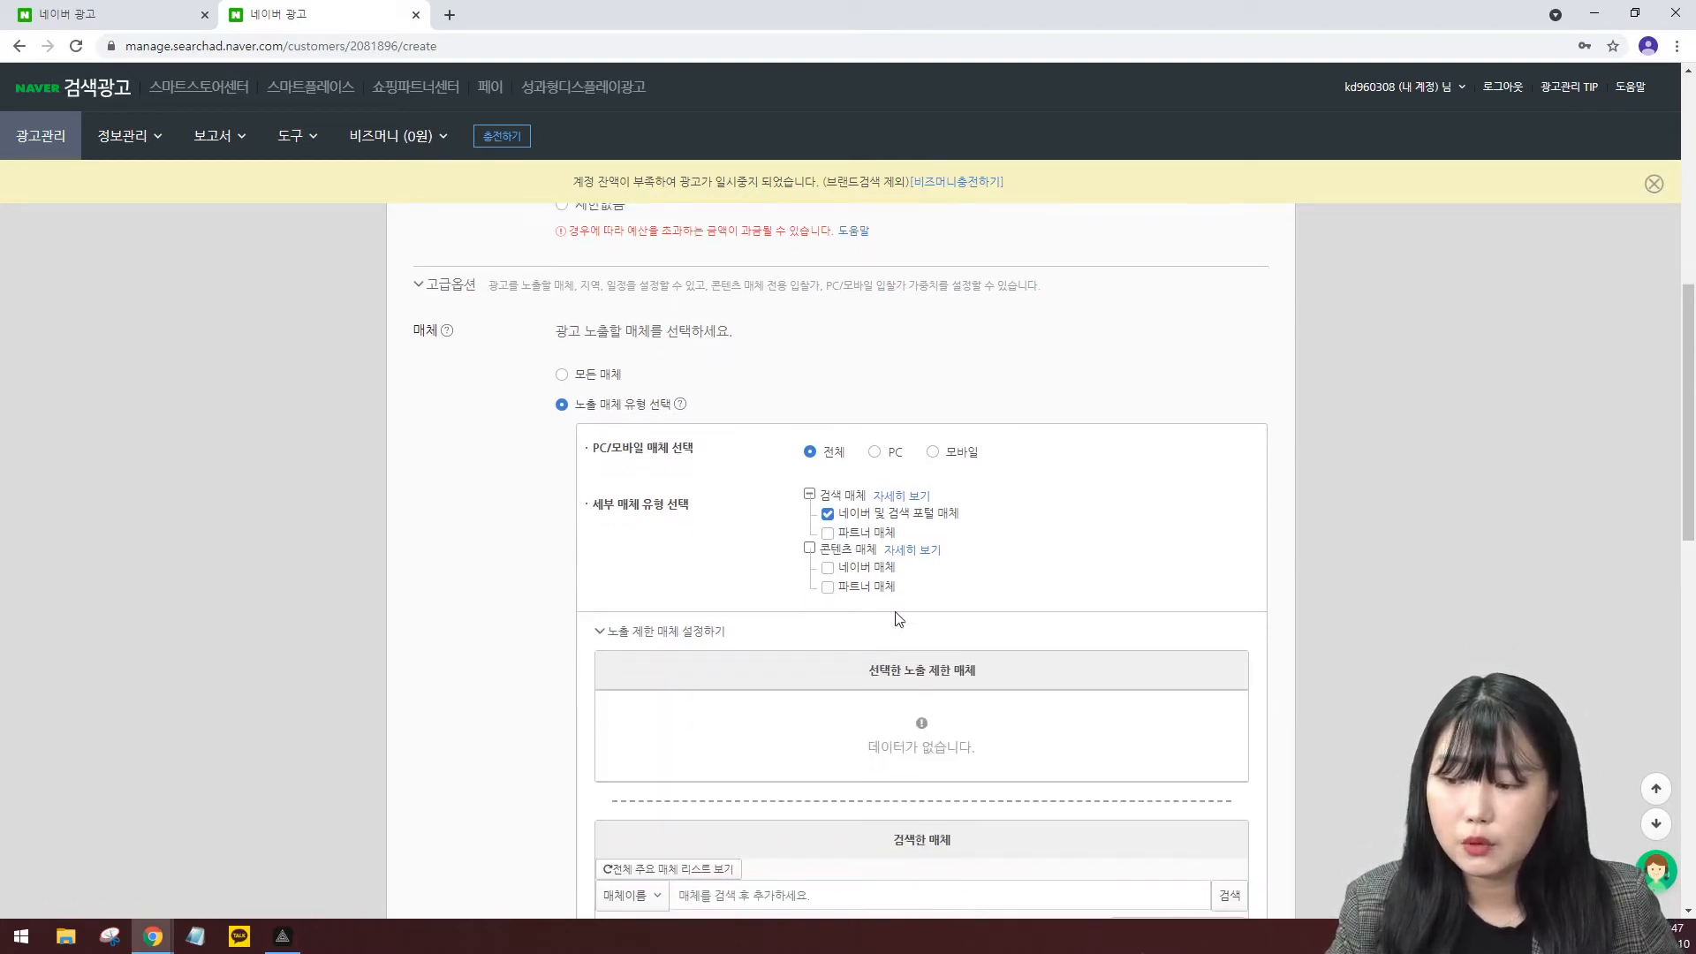
scroll(795, 654, "down", 4)
scroll(869, 606, "down", 2)
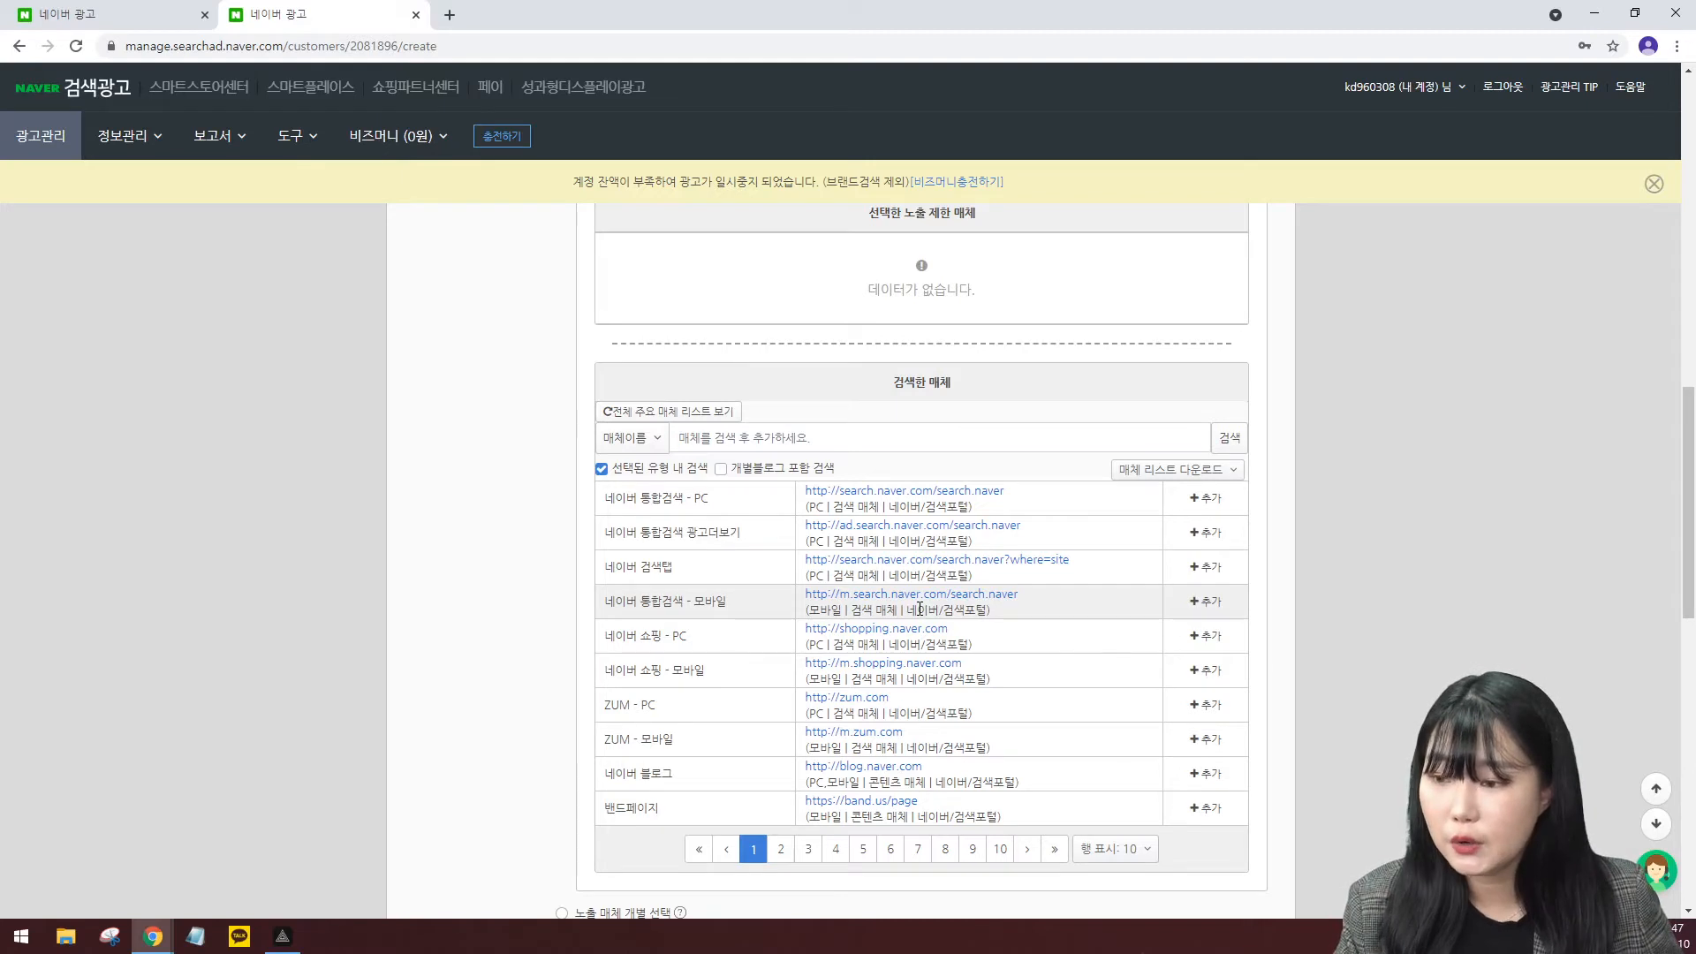
left_click(1199, 705)
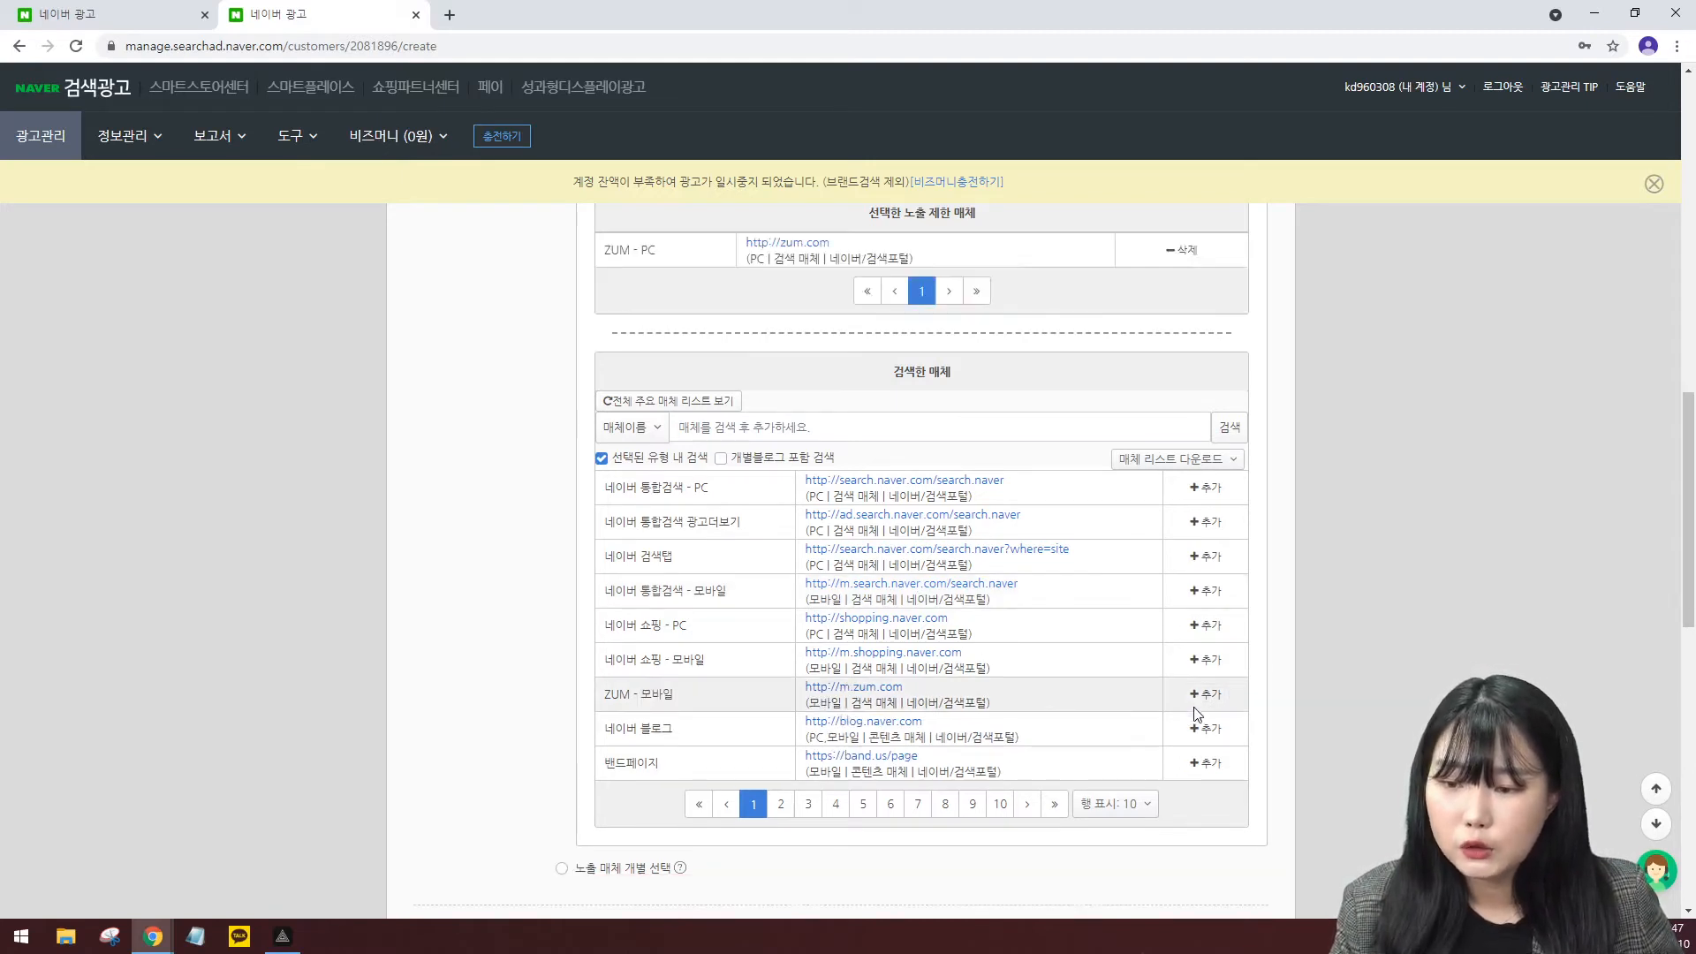
left_click(1199, 705)
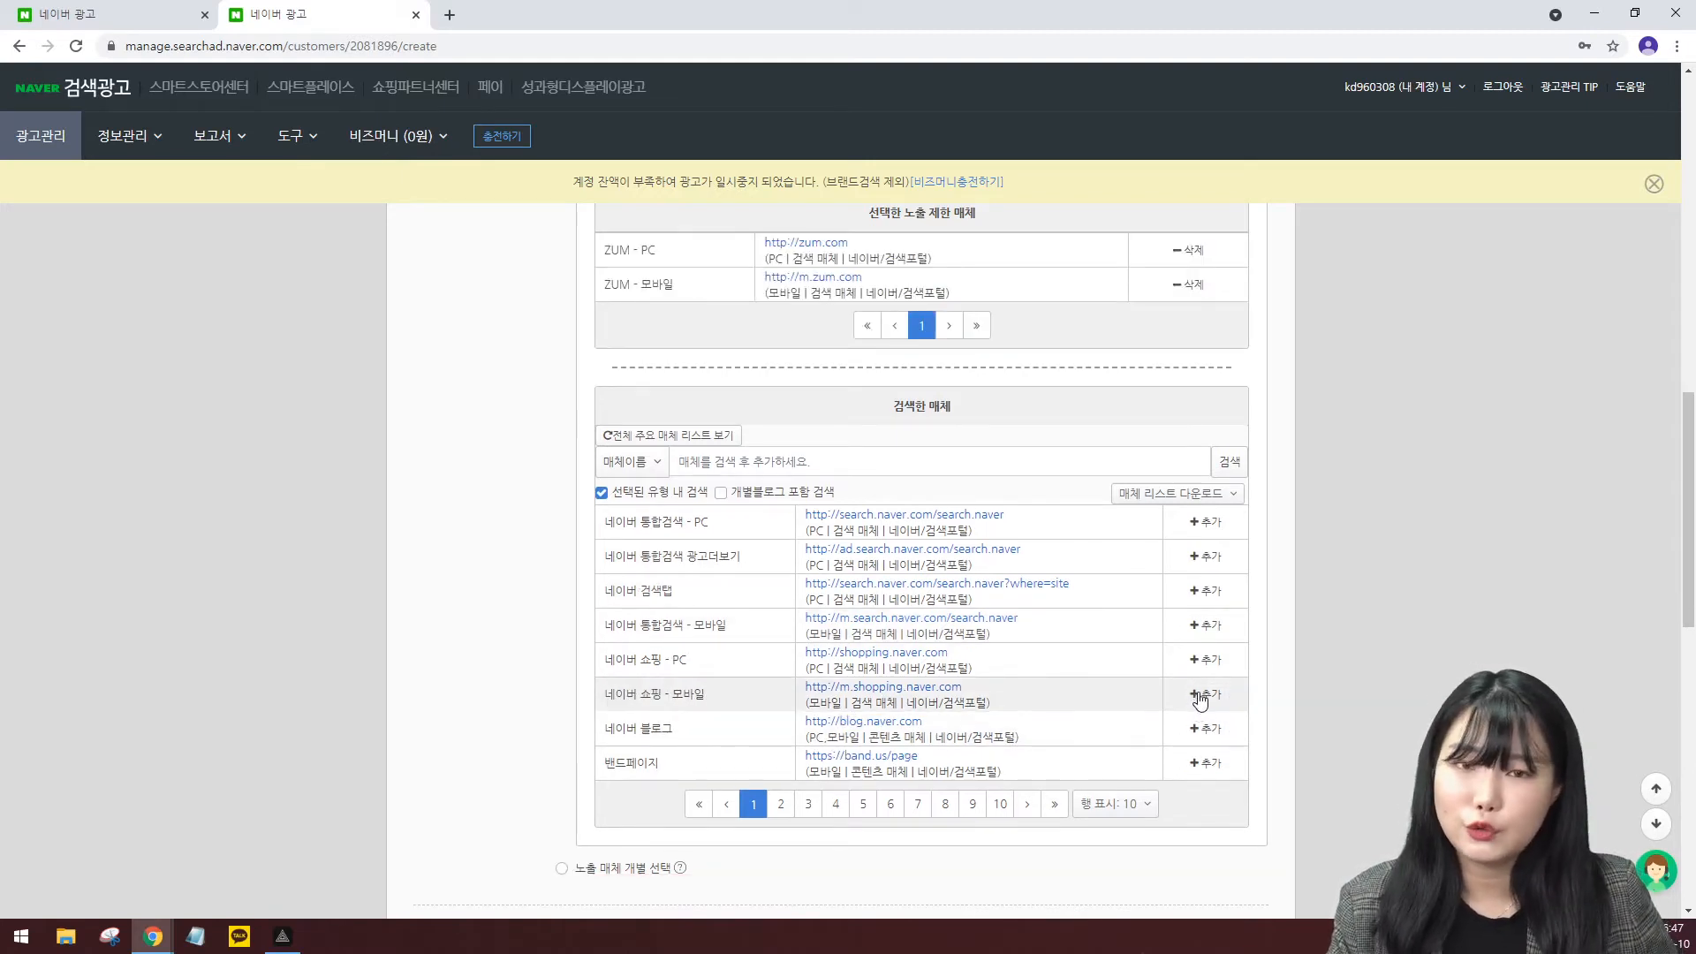
scroll(1152, 692, "up", 1)
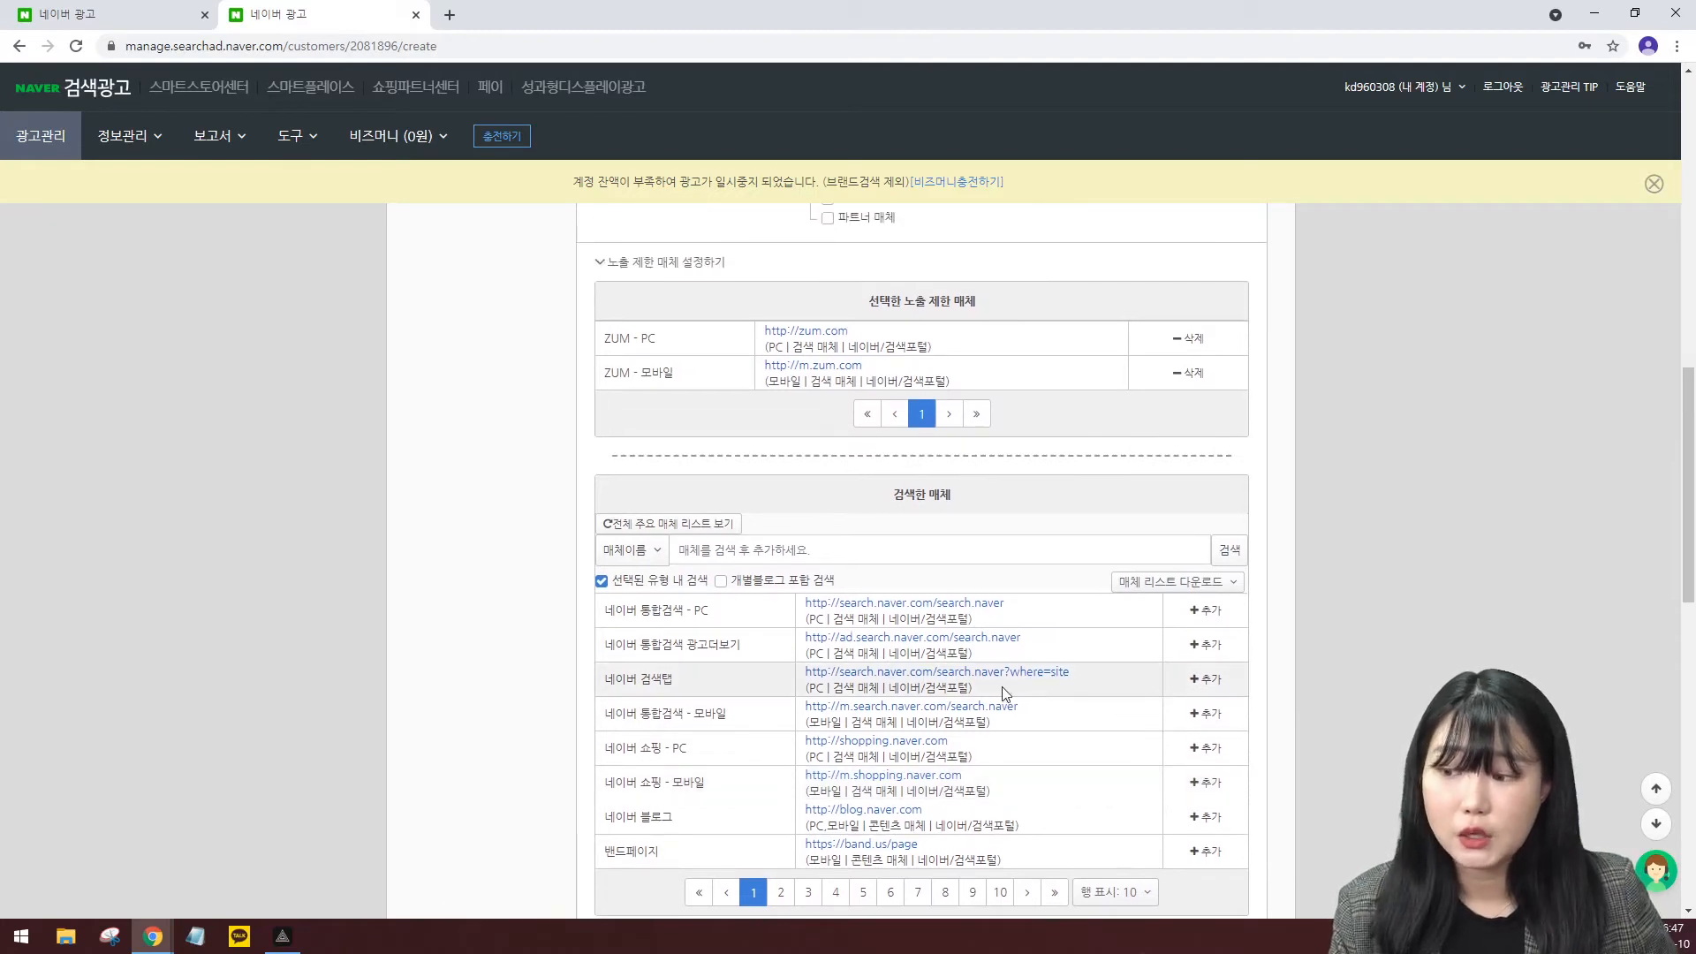
scroll(1042, 692, "up", 1)
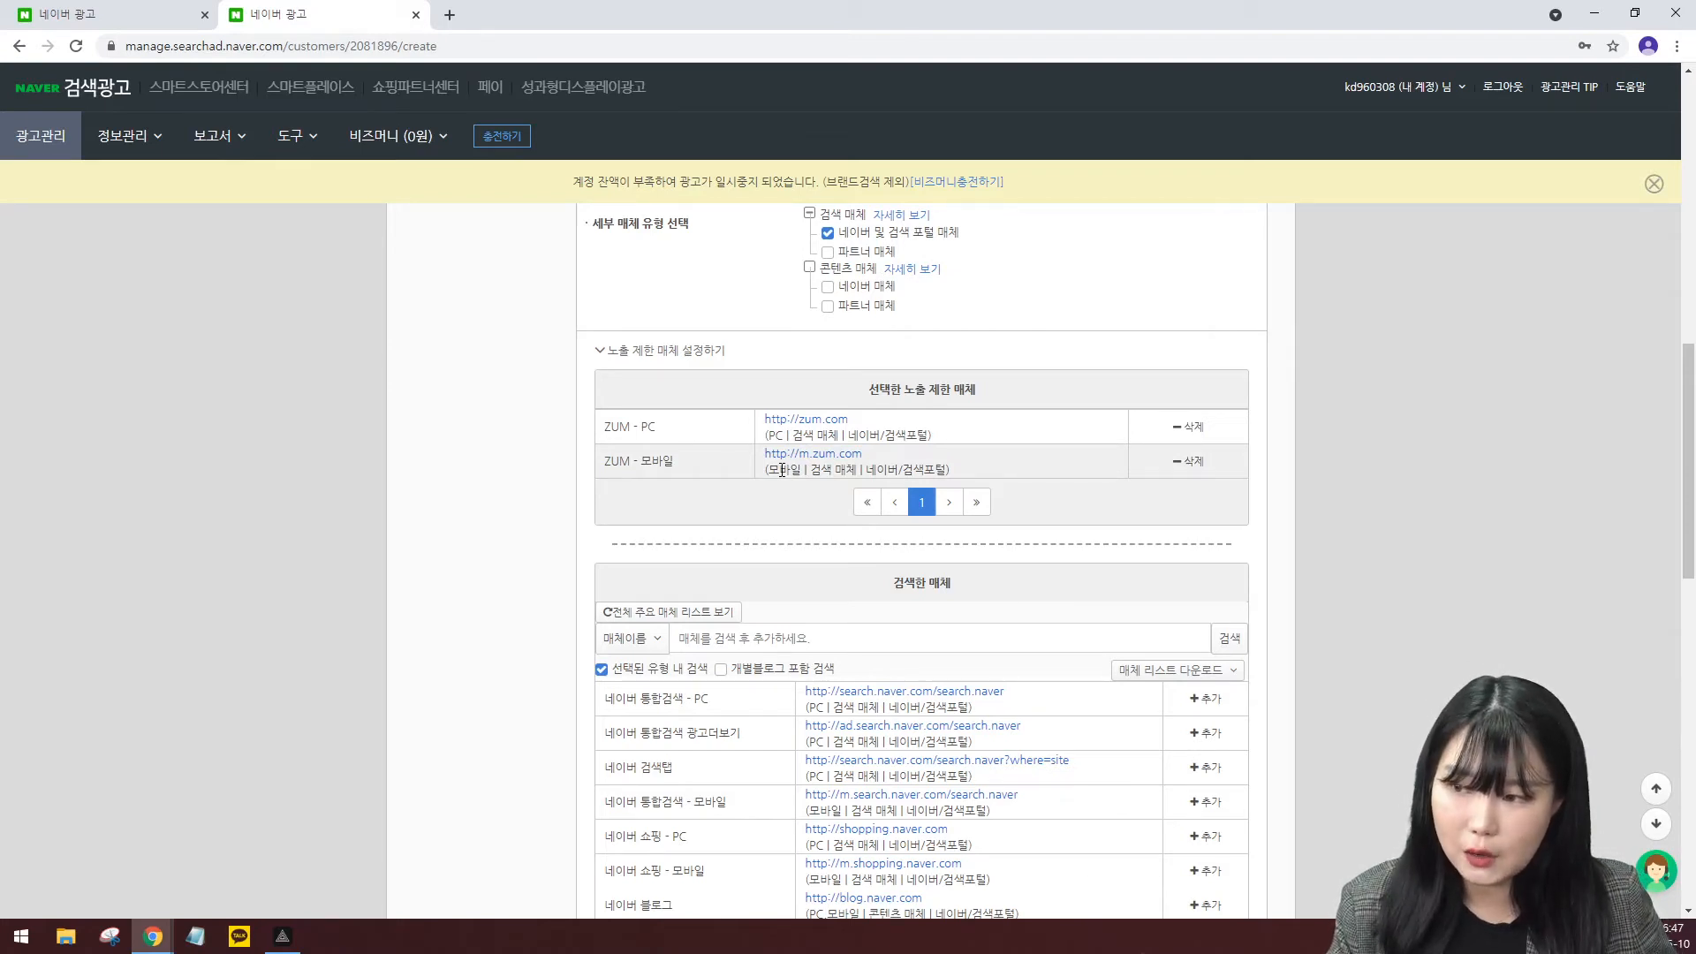
Switch the ad group to individual media selection and add 네이버 통합검색 - PC, 네이버 쇼핑 - PC and ZUM - PC as exposure media.
scroll(782, 469, "up", 3)
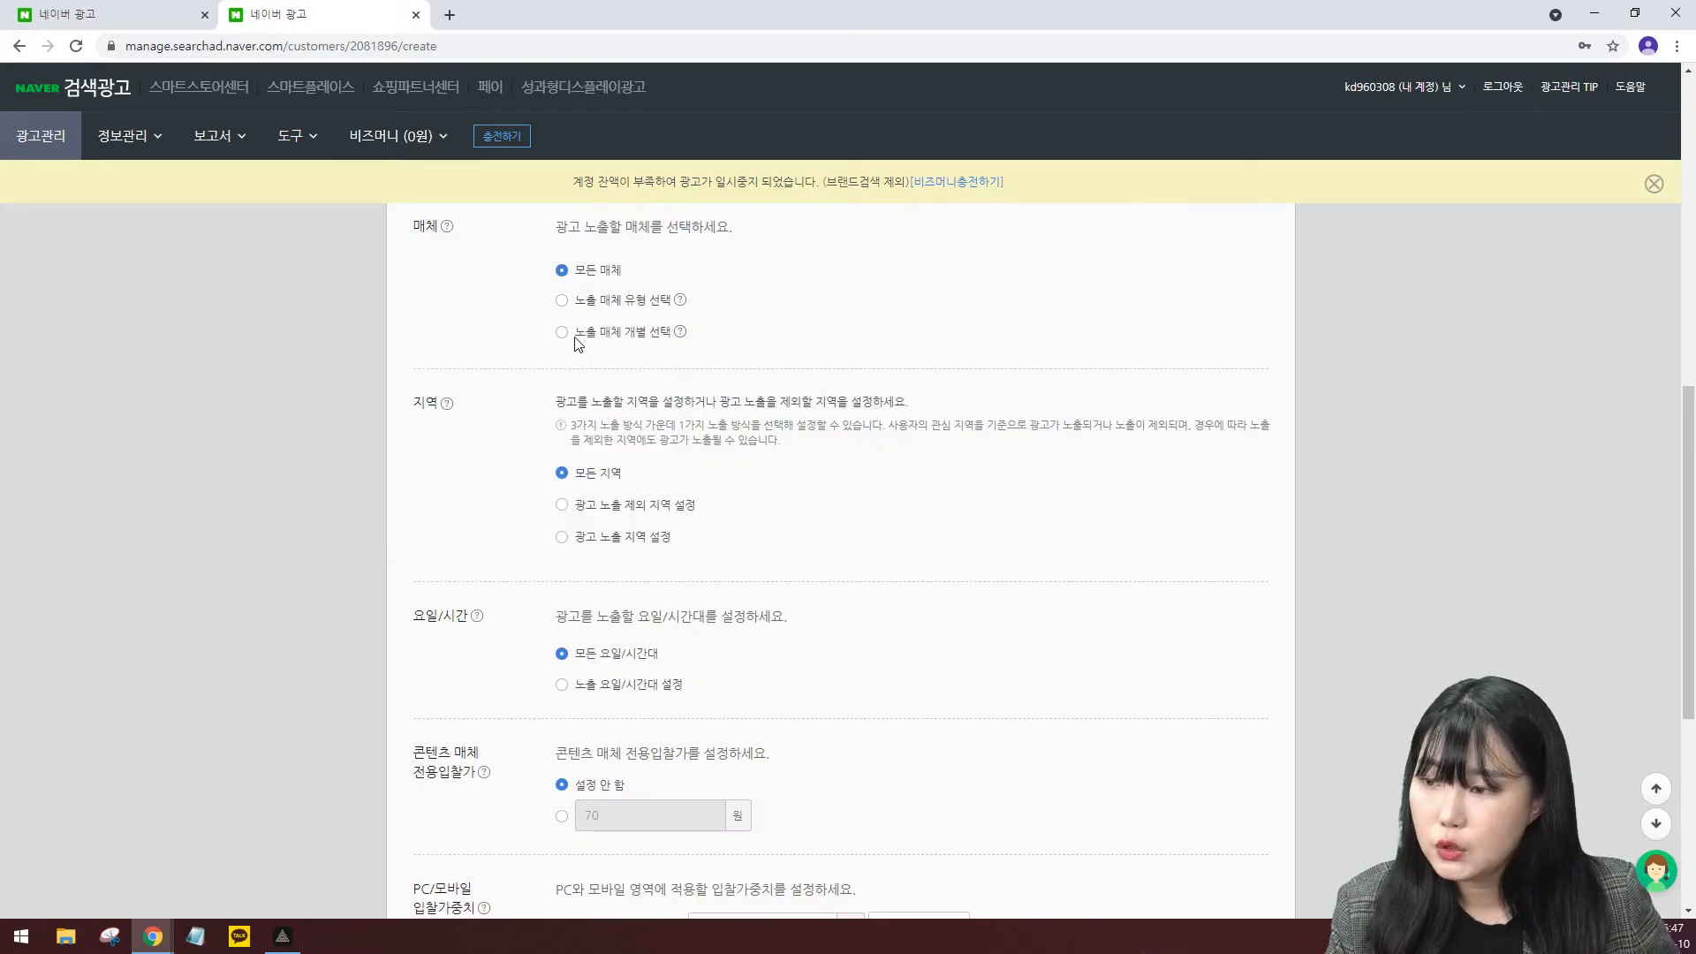
left_click(576, 332)
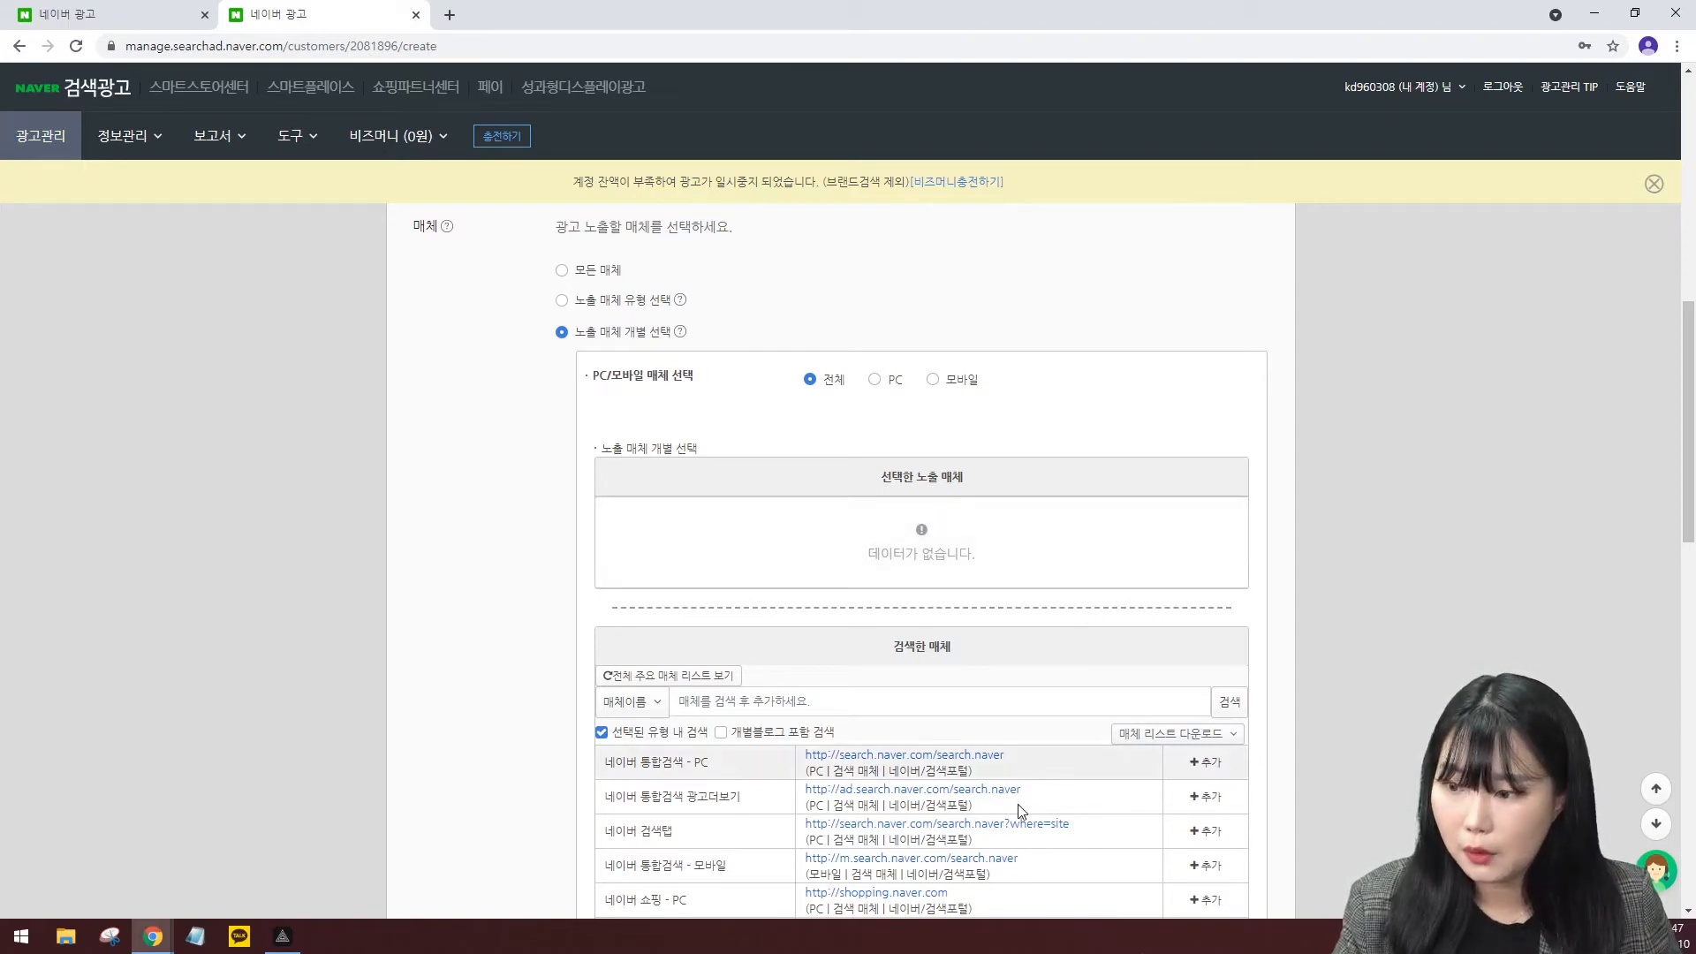
scroll(1281, 739, "down", 1)
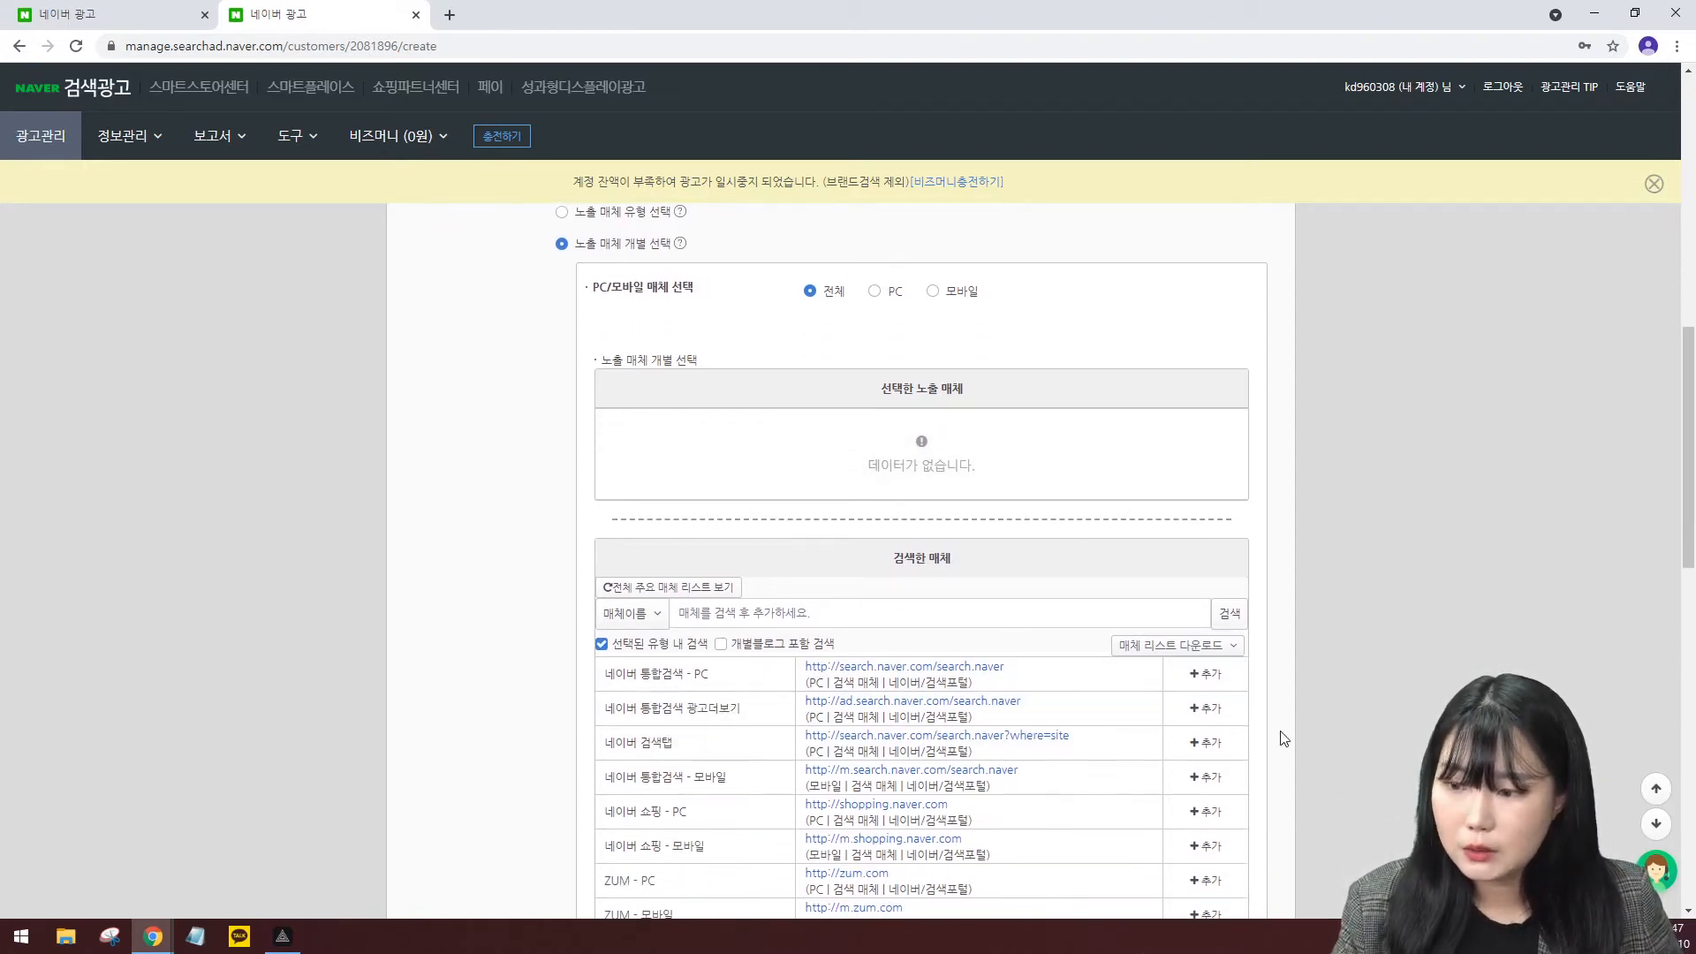
left_click(1219, 680)
left_click(1220, 767)
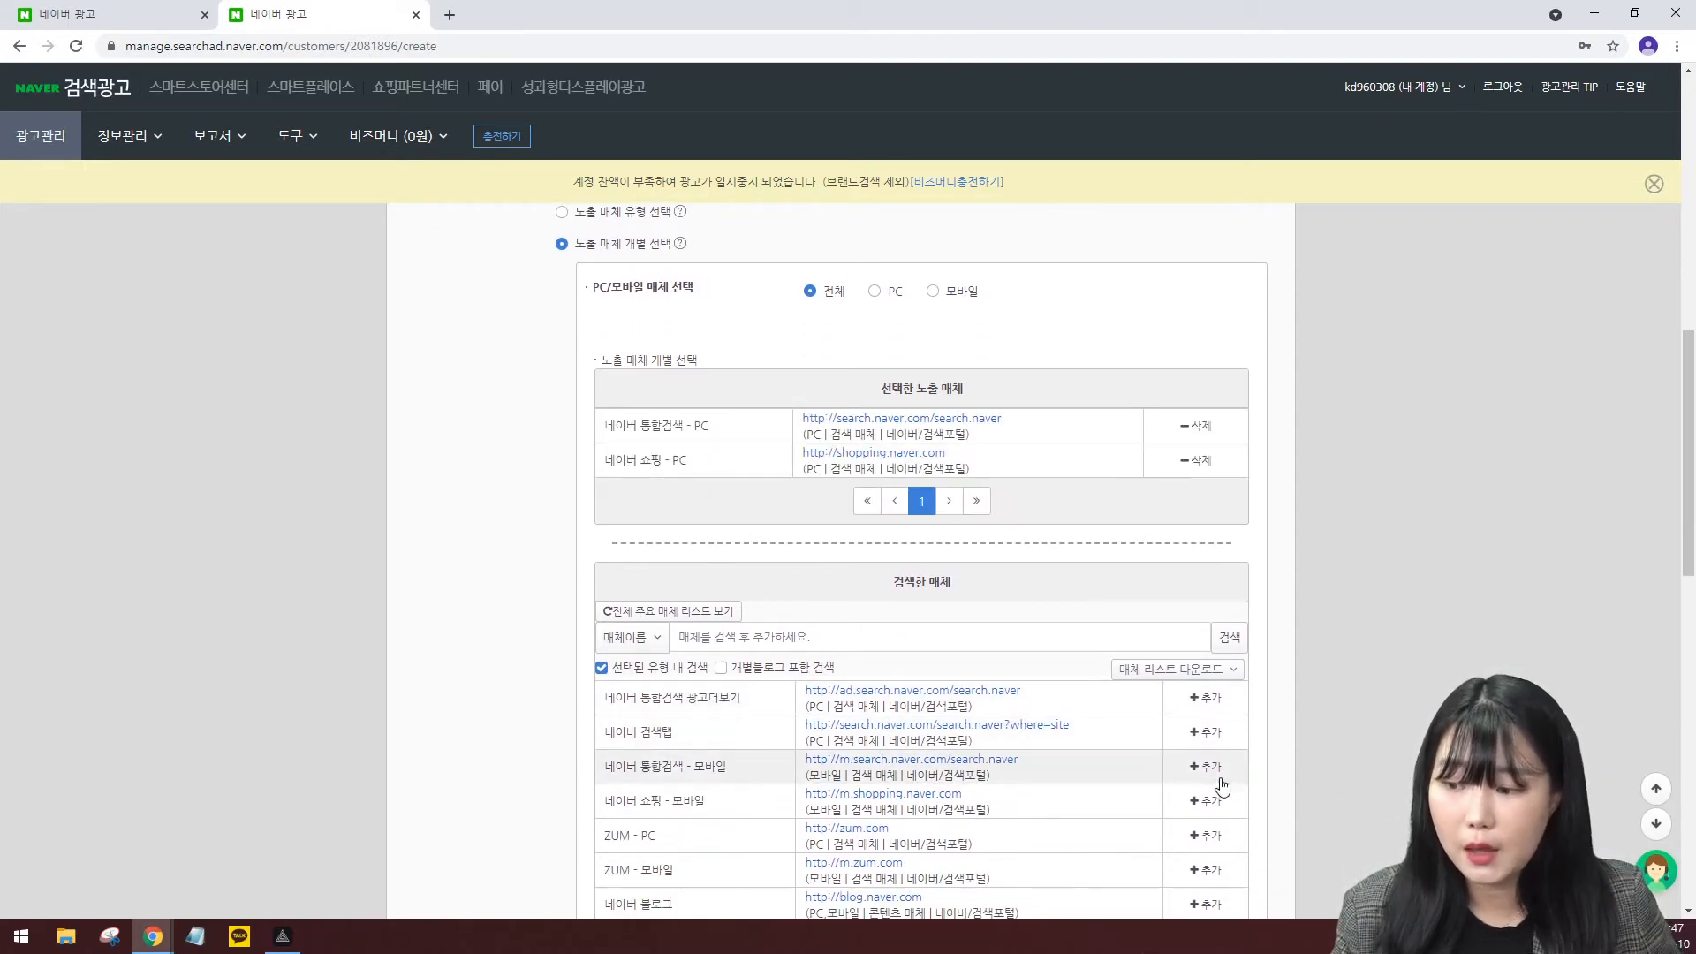
left_click(1216, 834)
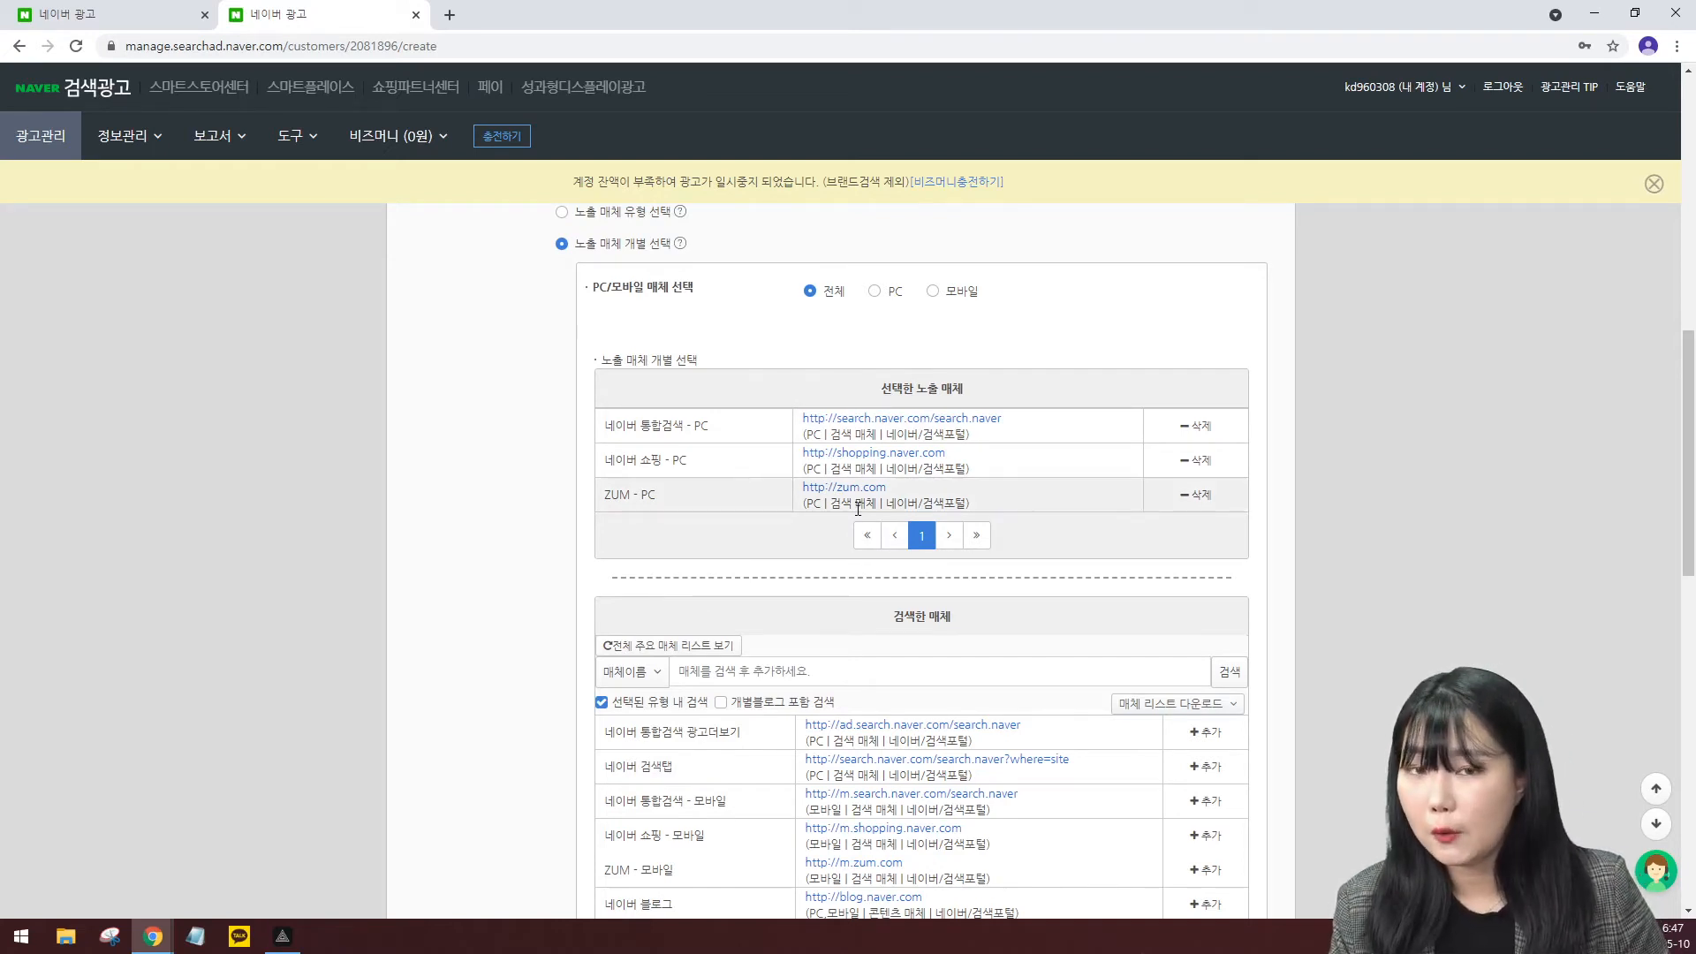
scroll(1087, 579, "down", 1)
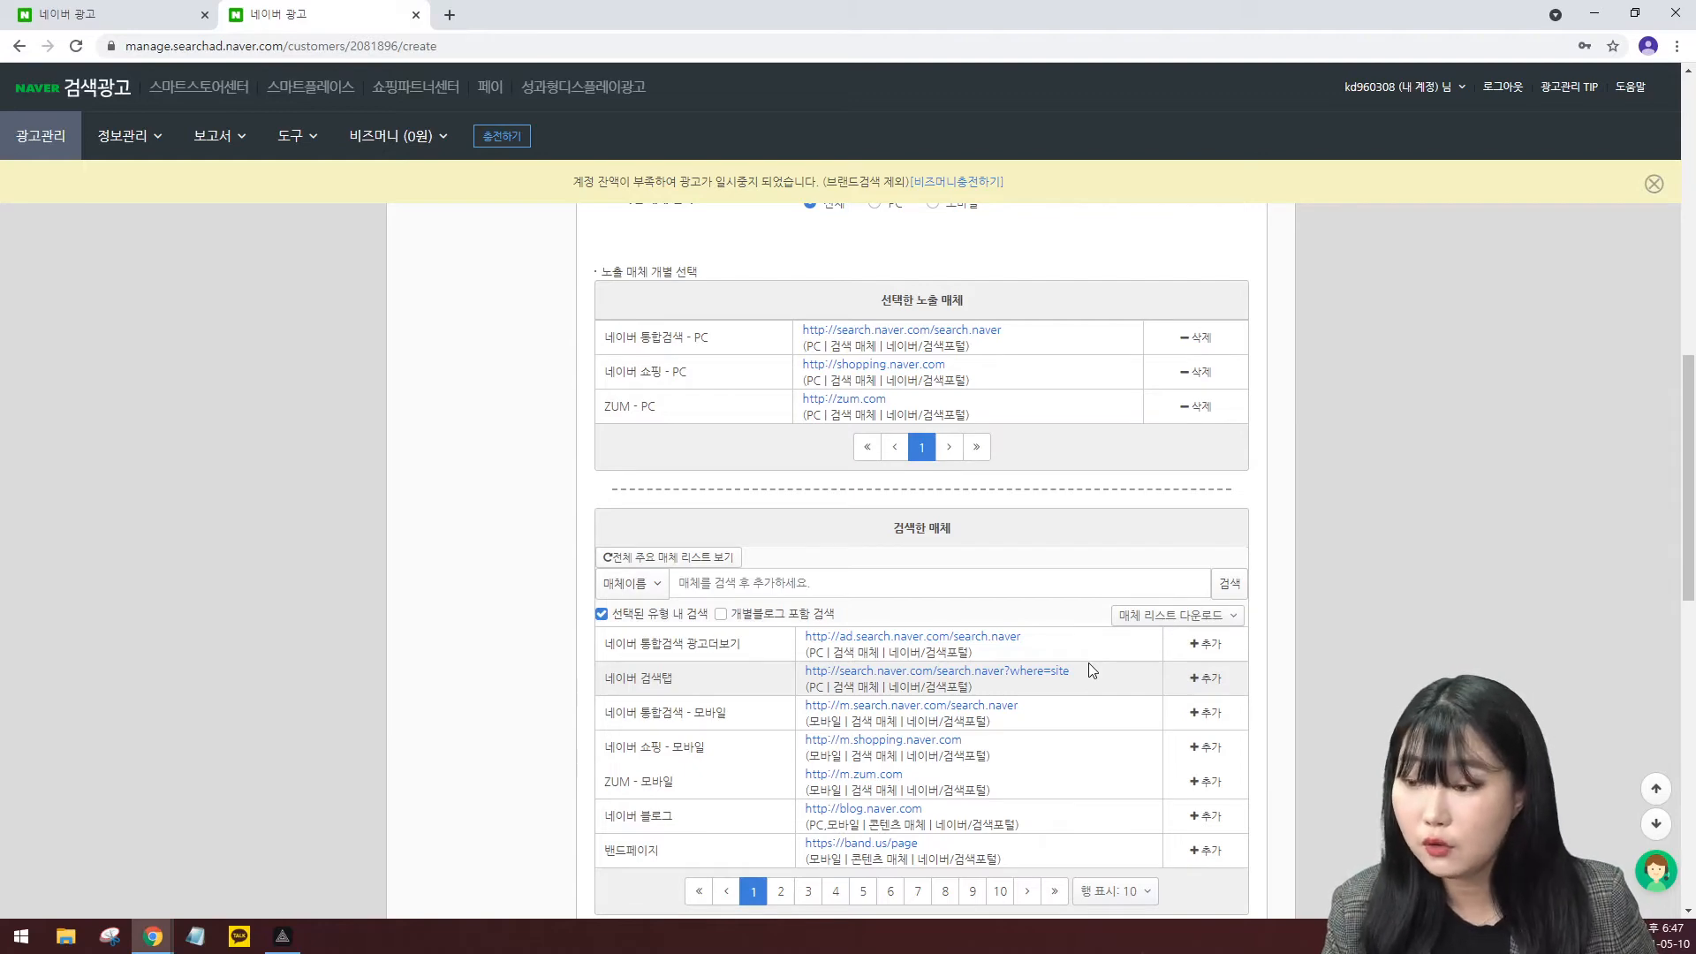
scroll(826, 527, "up", 3)
scroll(874, 499, "down", 8)
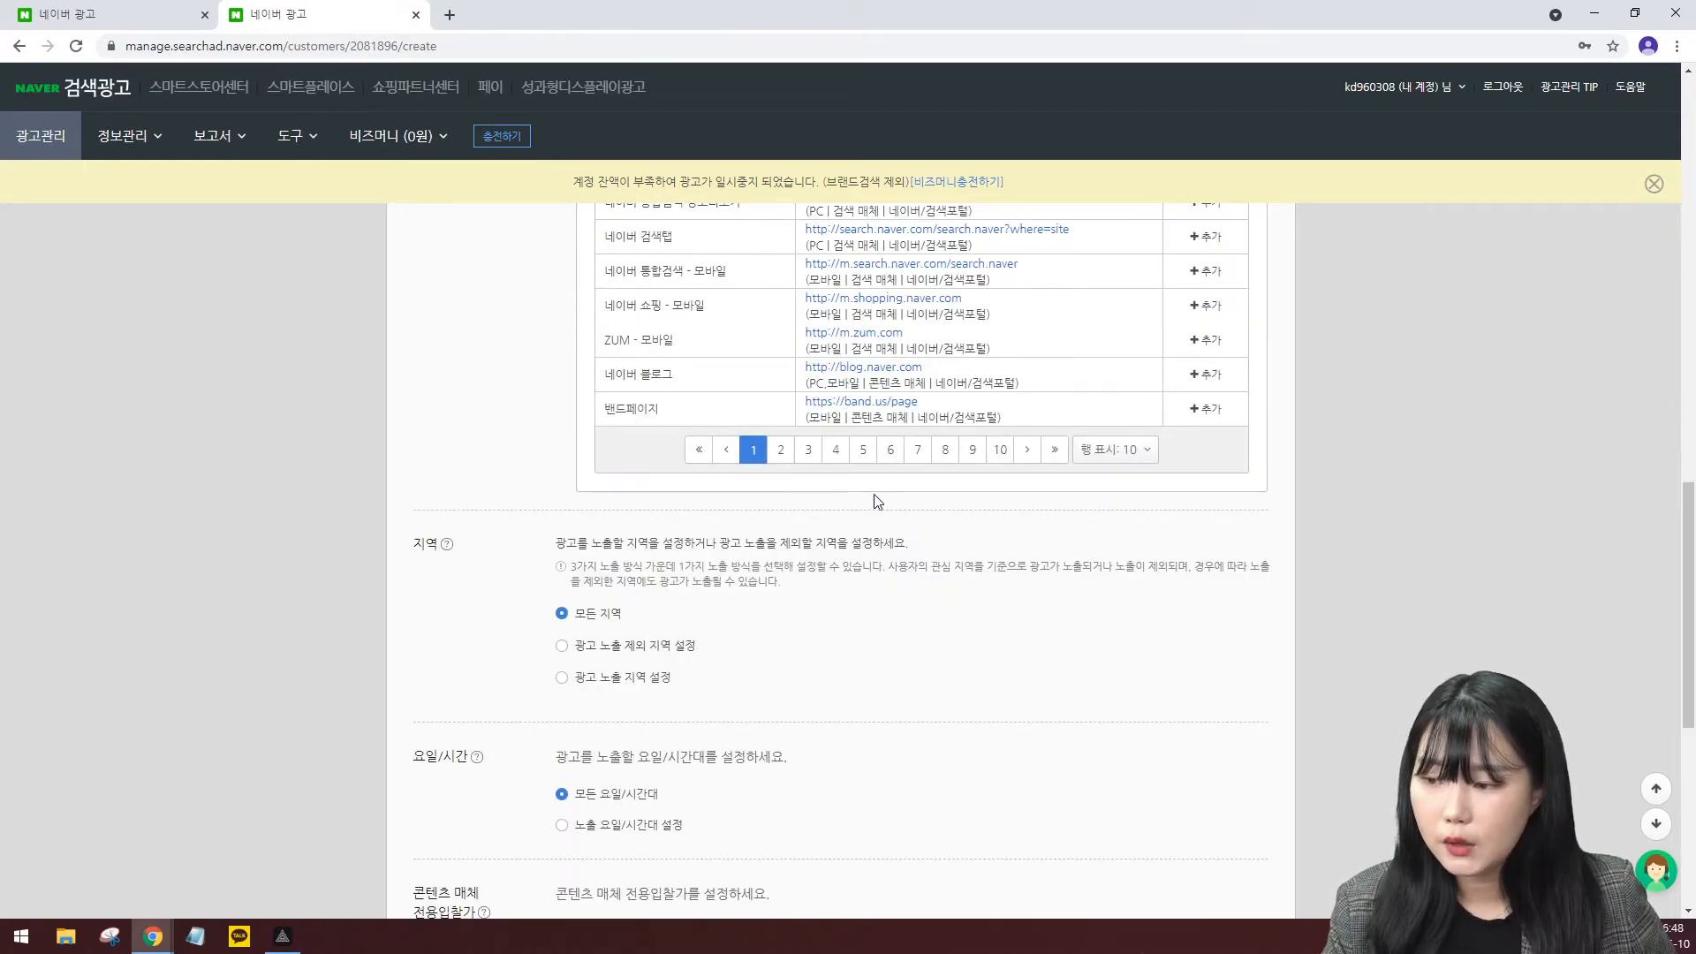
Enable excluded-region targeting for the ad group and add 강원도 as a region where ads are not shown.
scroll(972, 452, "down", 1)
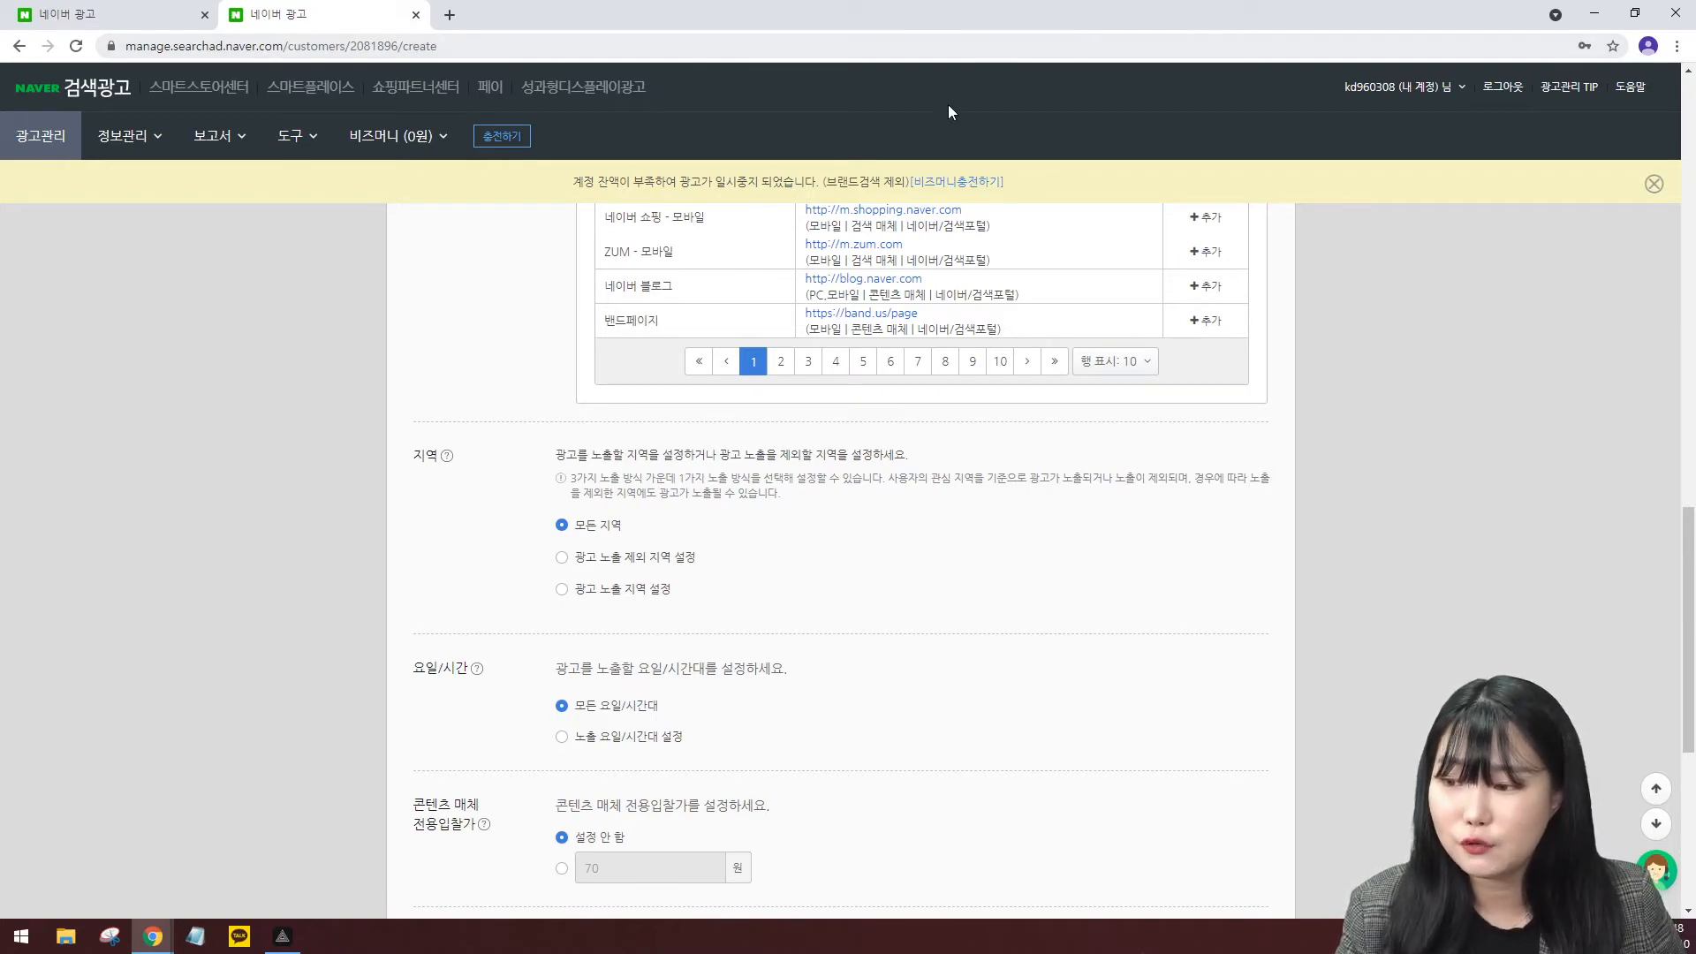
left_click(674, 556)
scroll(694, 563, "down", 2)
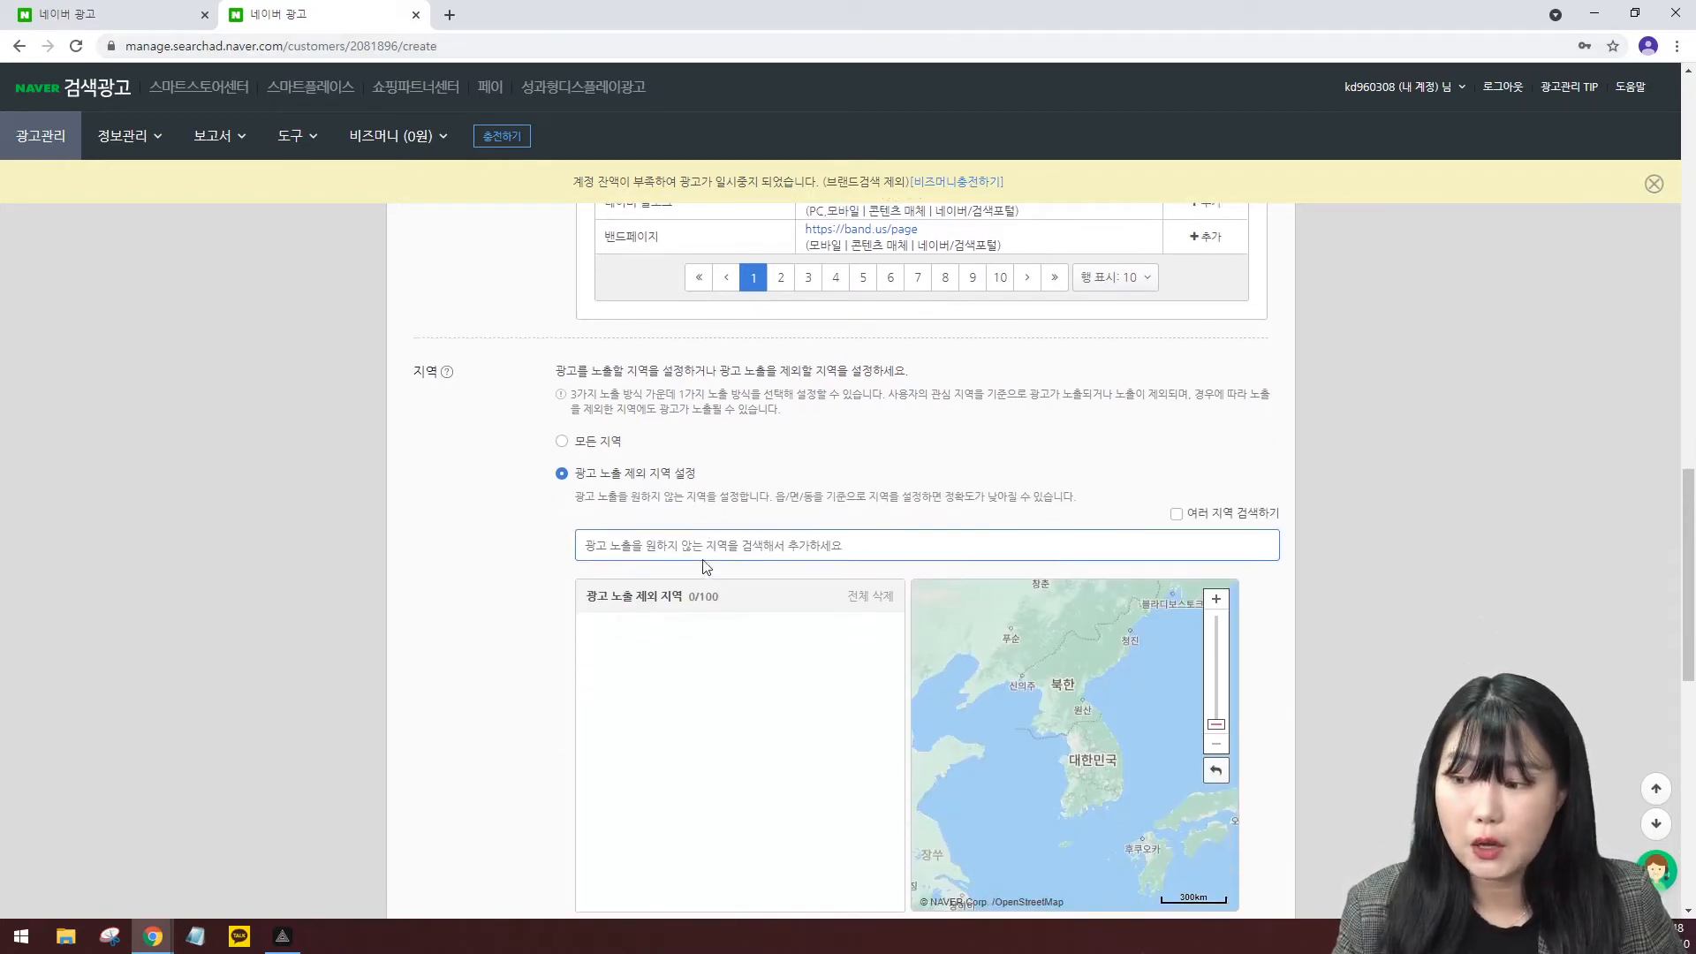
left_click(828, 446)
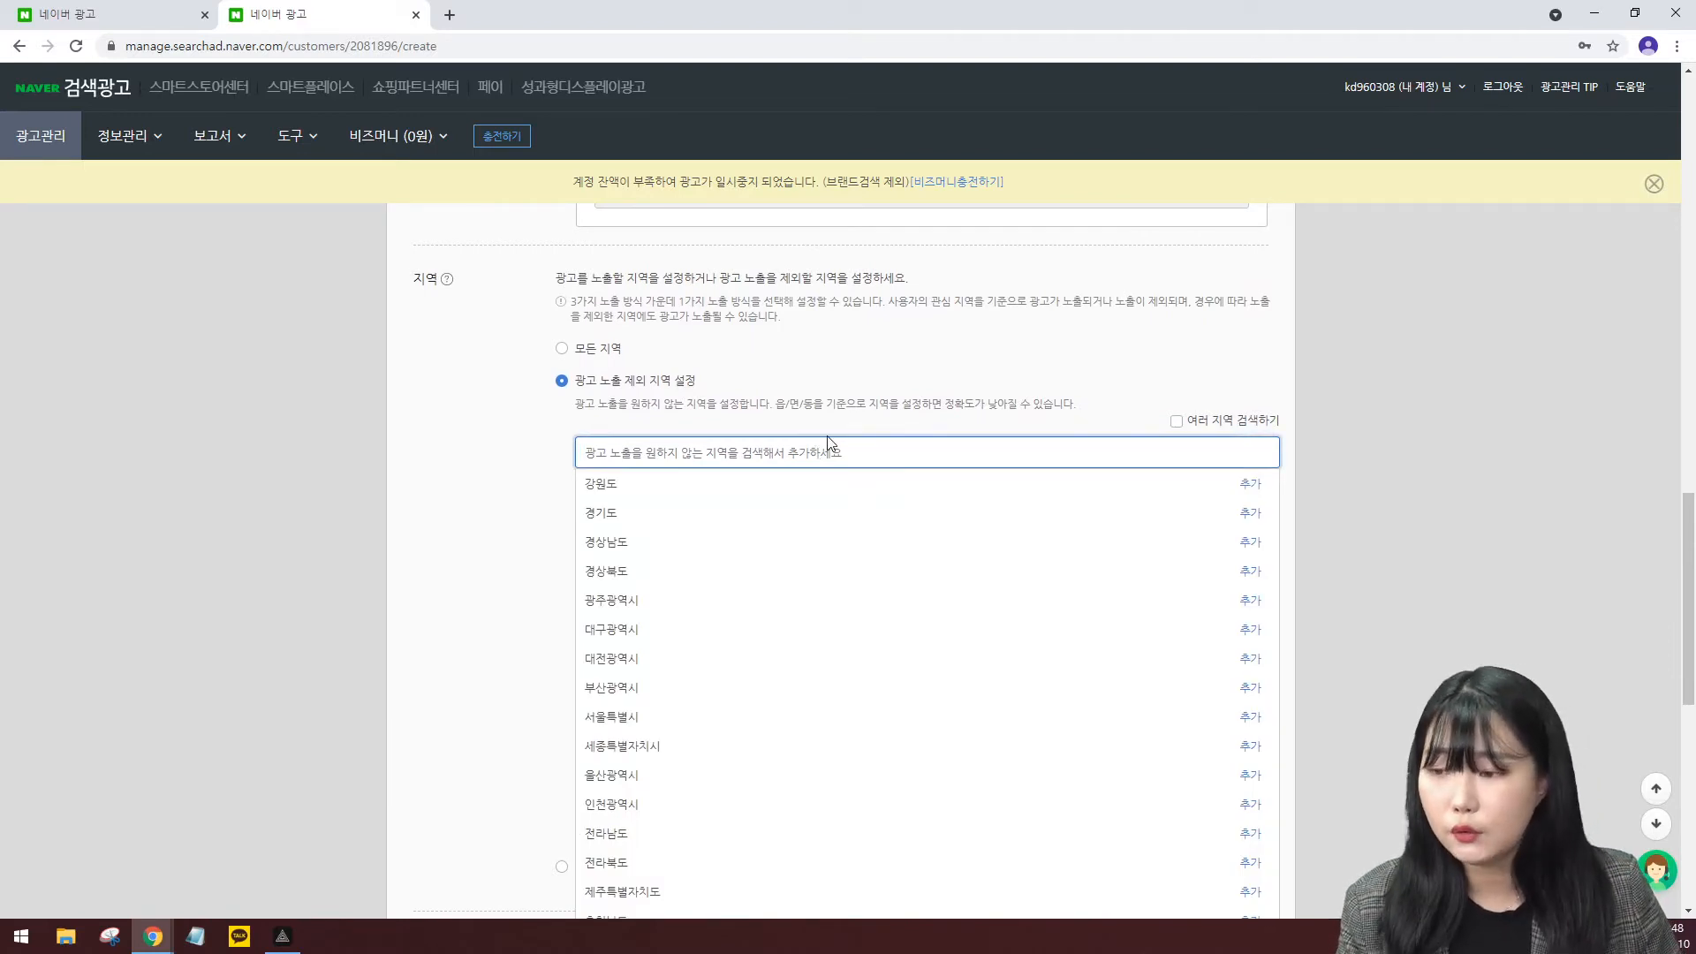
left_click(766, 486)
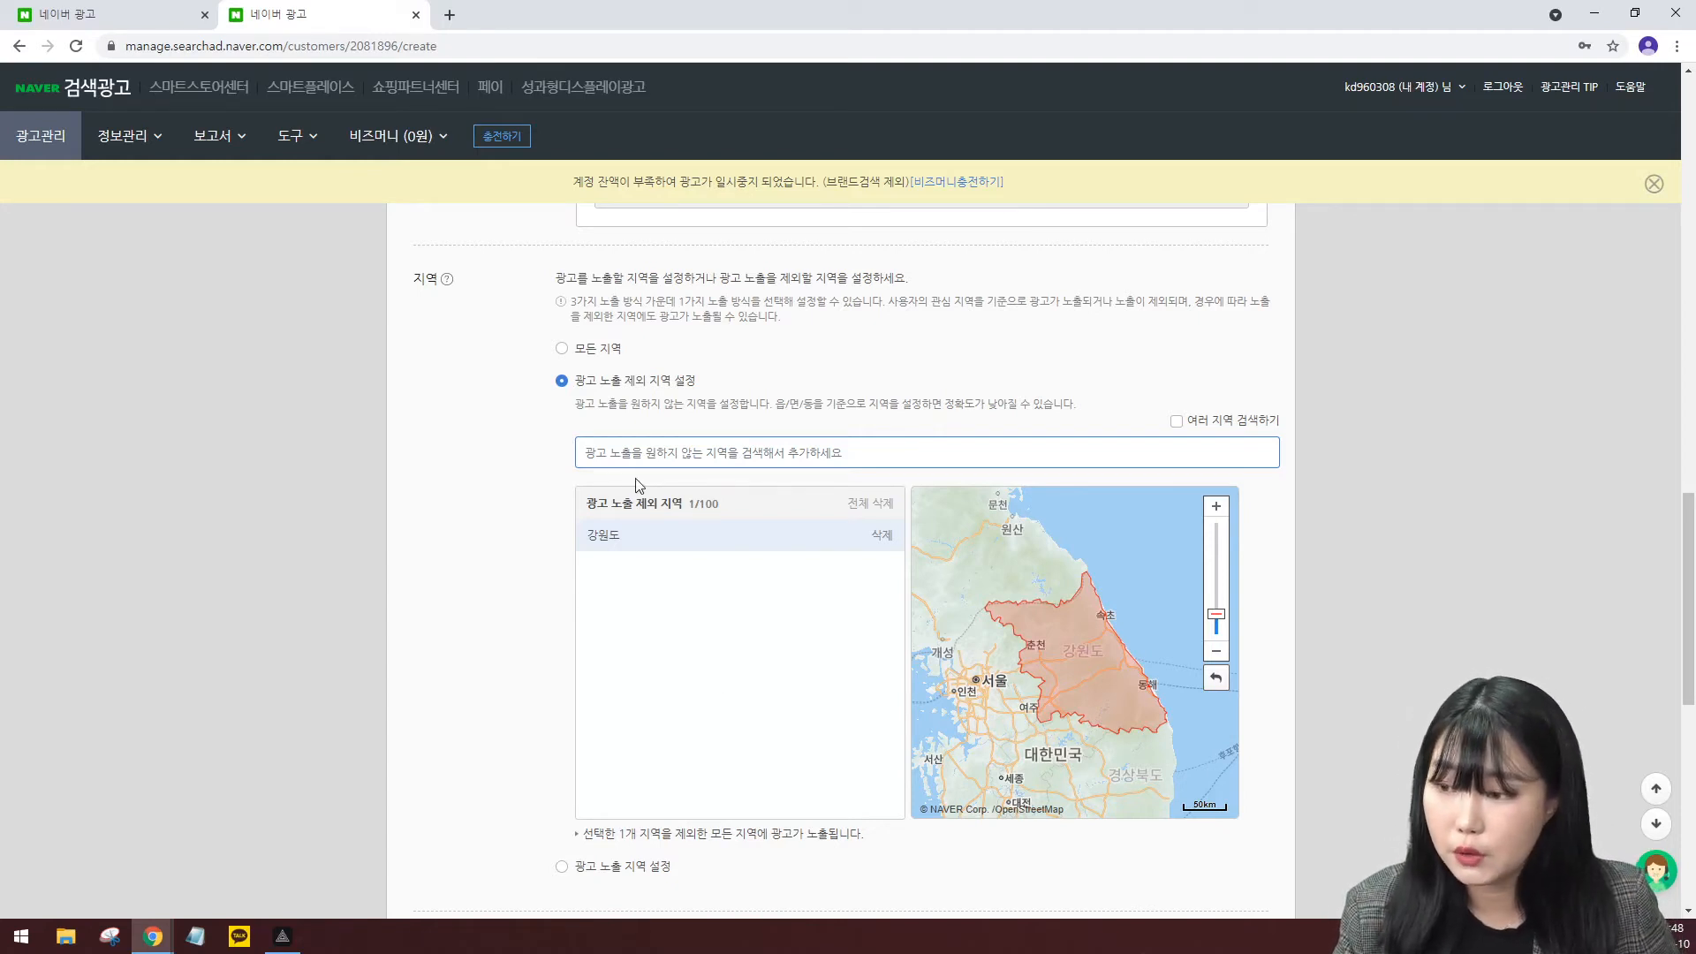
Try the 광고 노출 지역 설정 option for targeting specific regions and return the region setting to 모든 지역.
scroll(619, 743, "down", 1)
left_click(576, 781)
scroll(837, 824, "up", 1)
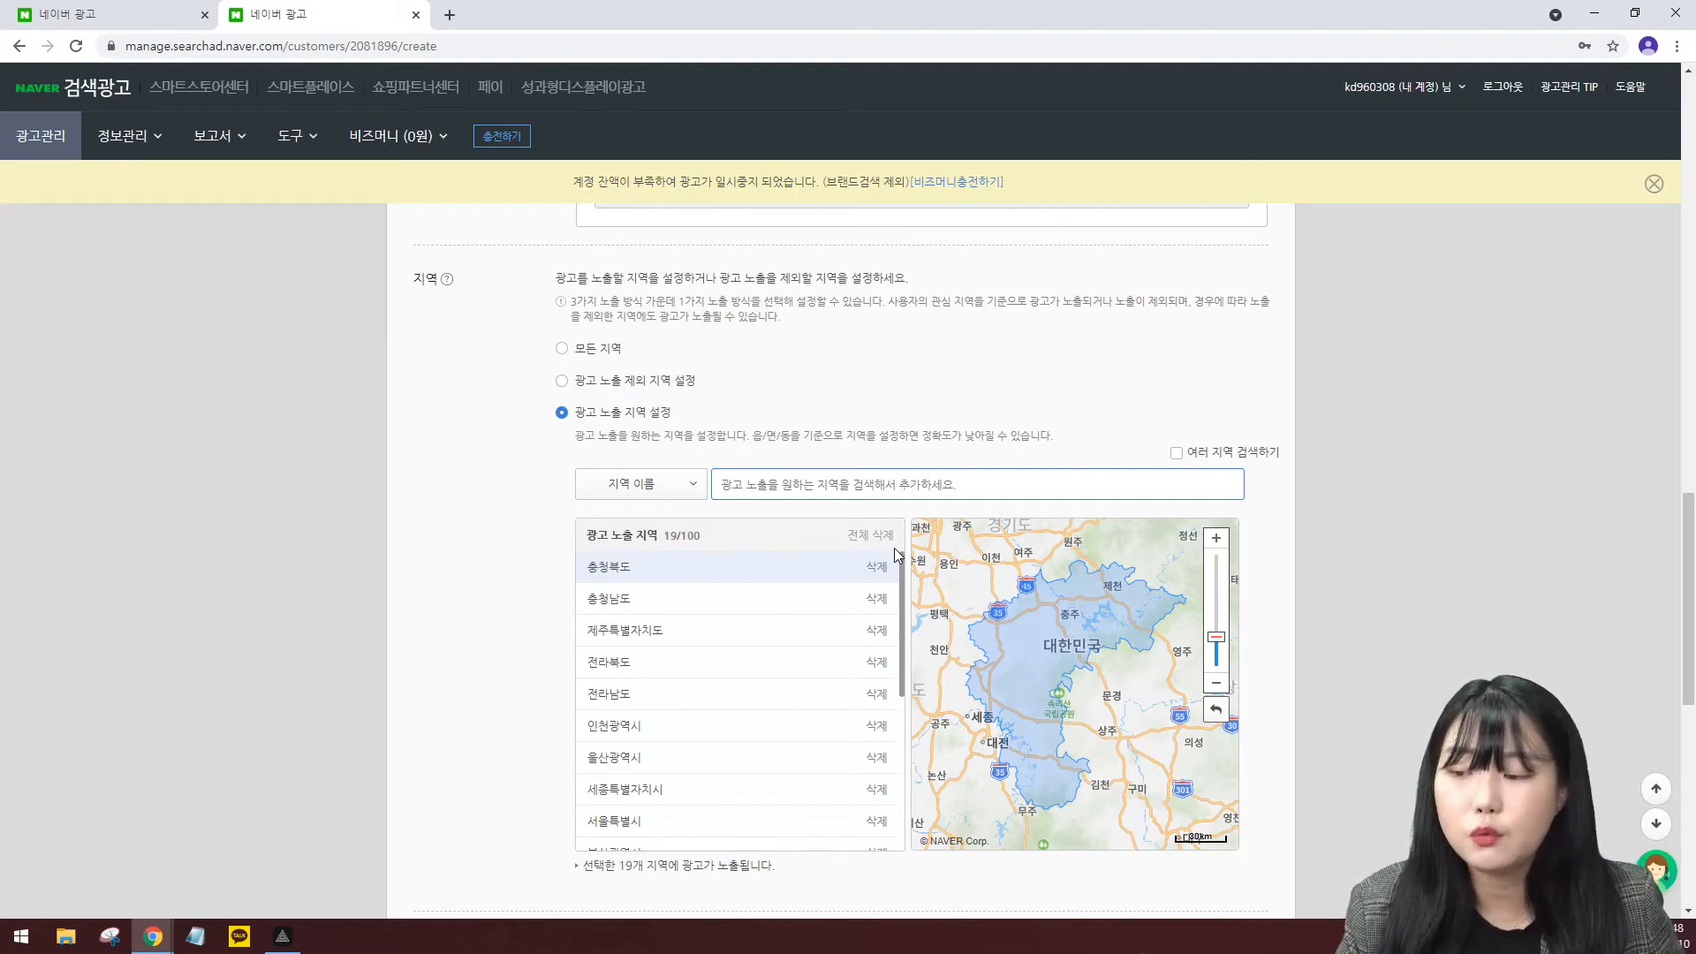
scroll(894, 547, "down", 2)
left_click(562, 348)
Enable custom day and time scheduling and turn off ad exposure on Monday from 00:00 to 08:00.
scroll(566, 535, "down", 4)
scroll(567, 535, "up", 1)
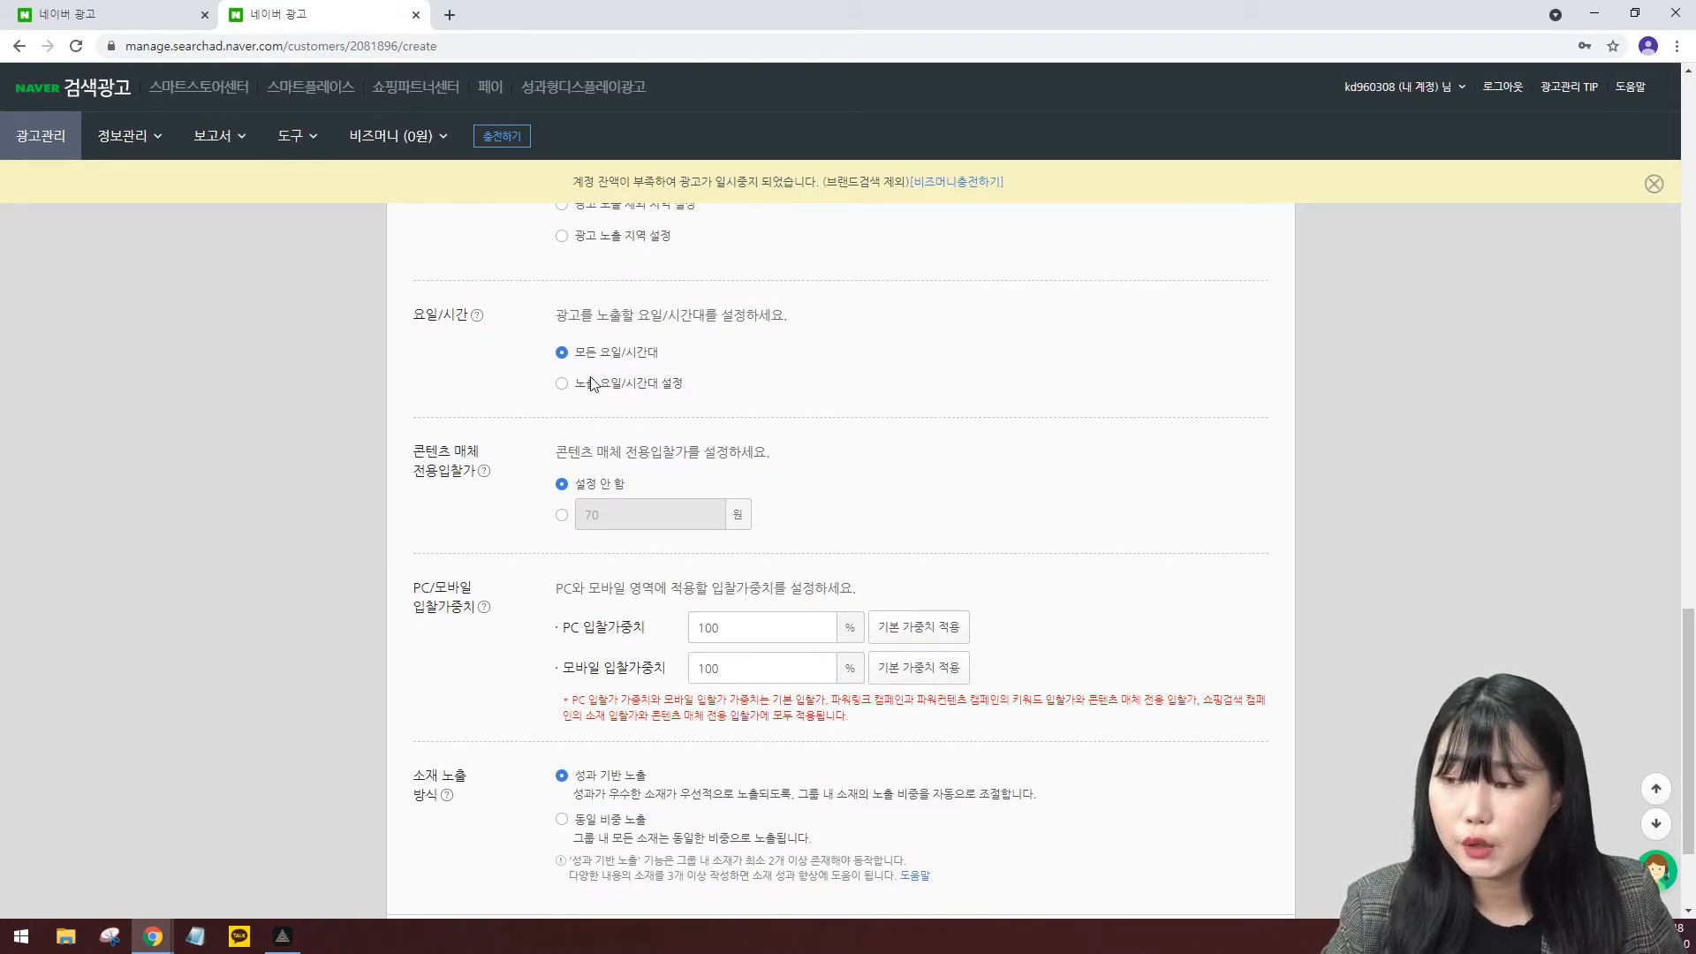
left_click(673, 382)
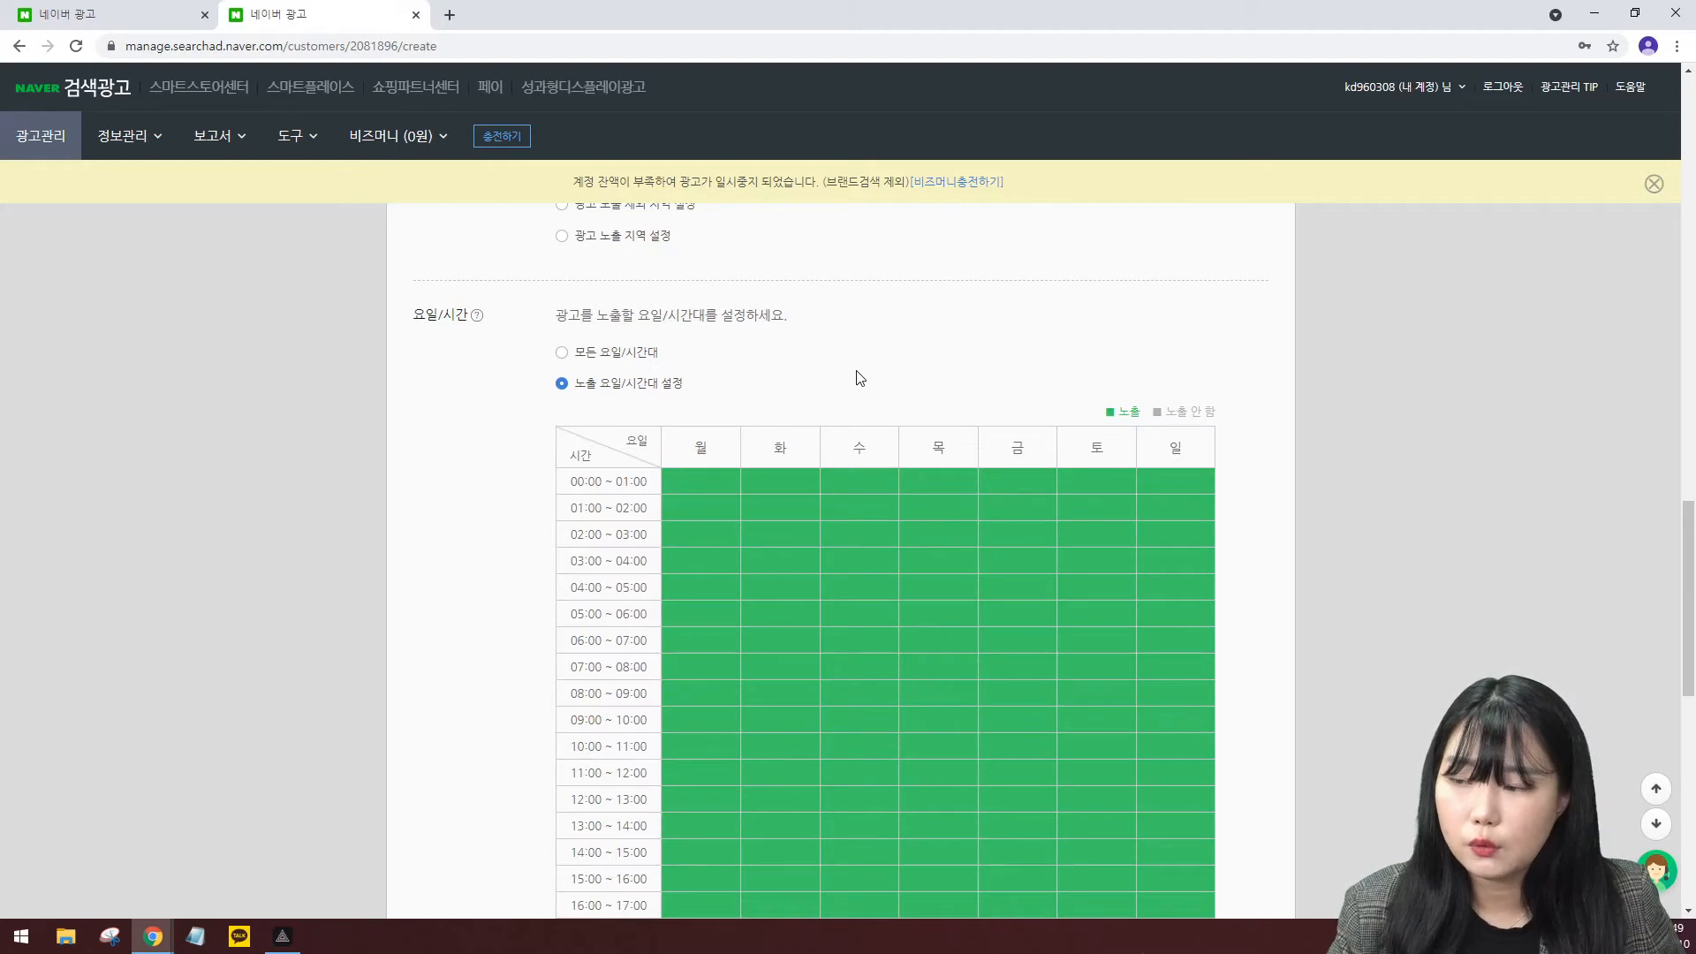
scroll(858, 375, "down", 1)
scroll(802, 363, "down", 1)
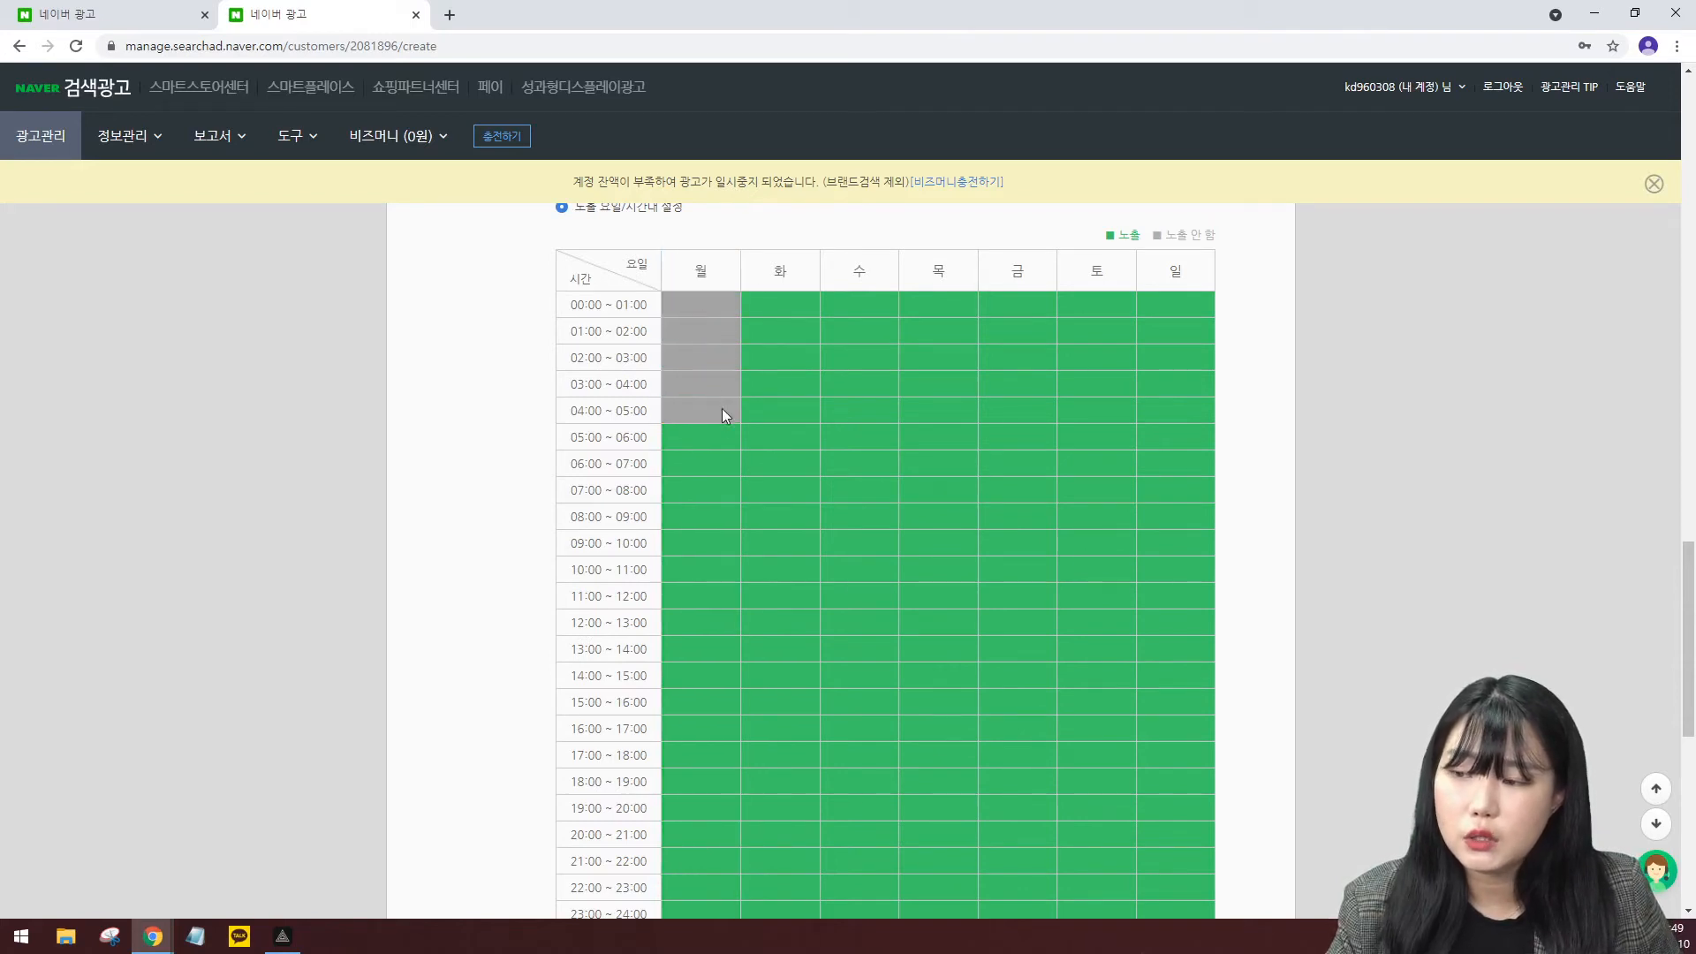
left_click_drag(723, 408, 733, 500)
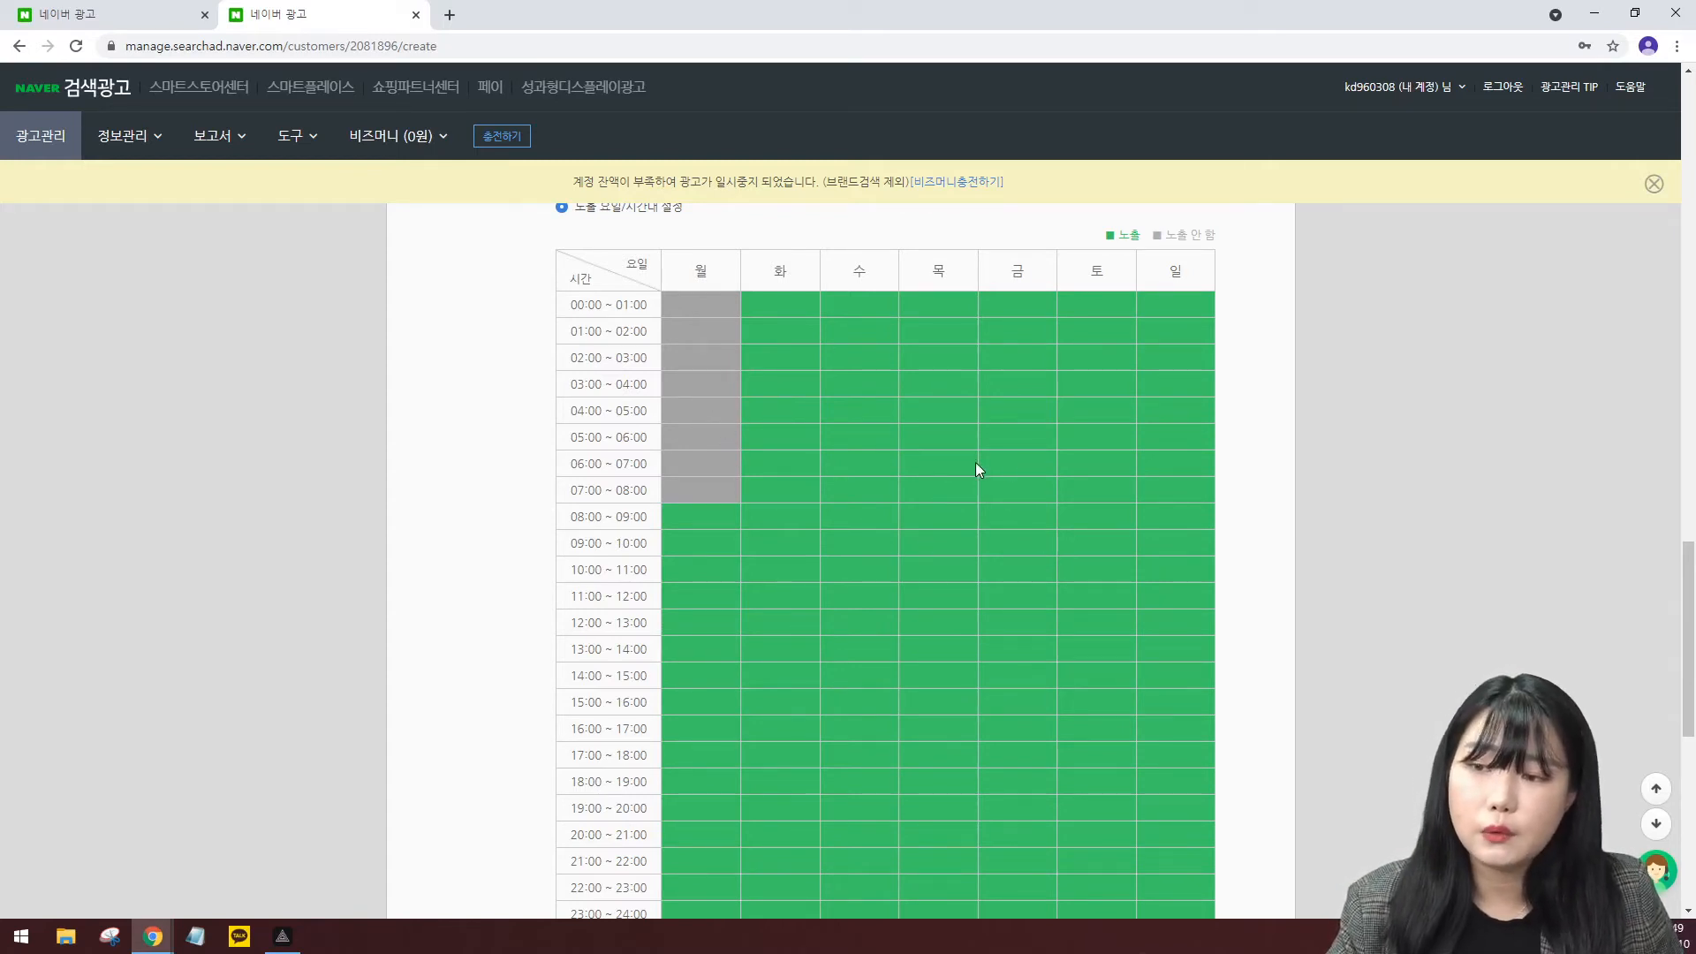
scroll(1104, 617, "down", 1)
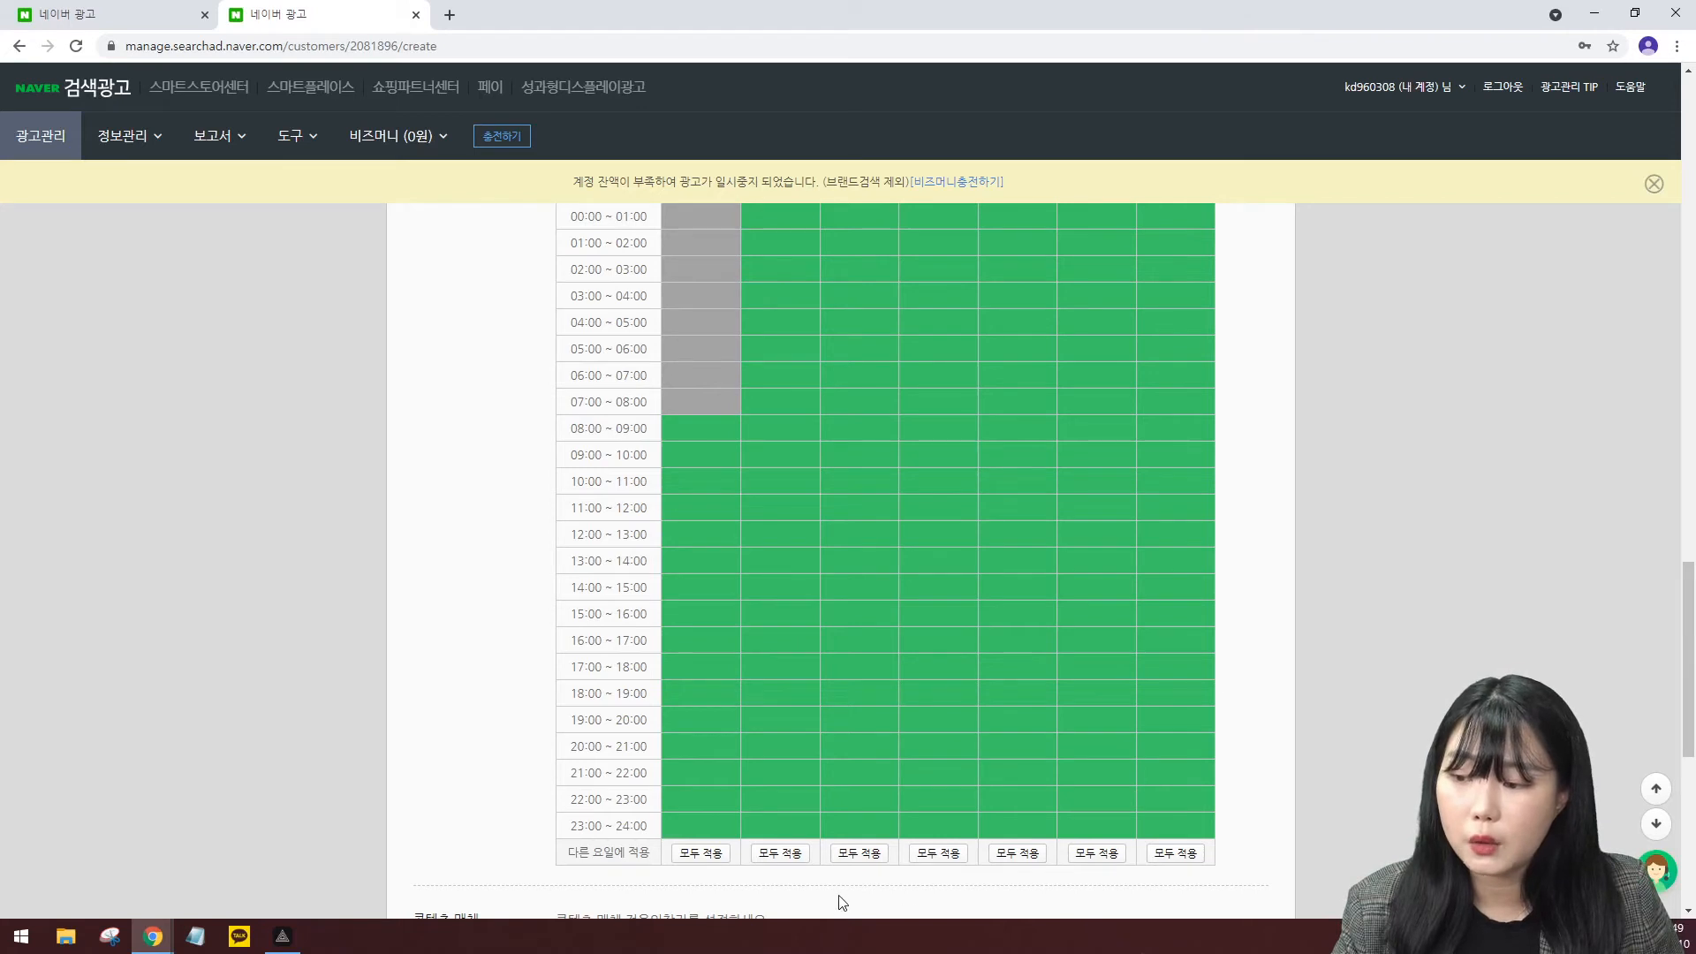
scroll(783, 444, "up", 1)
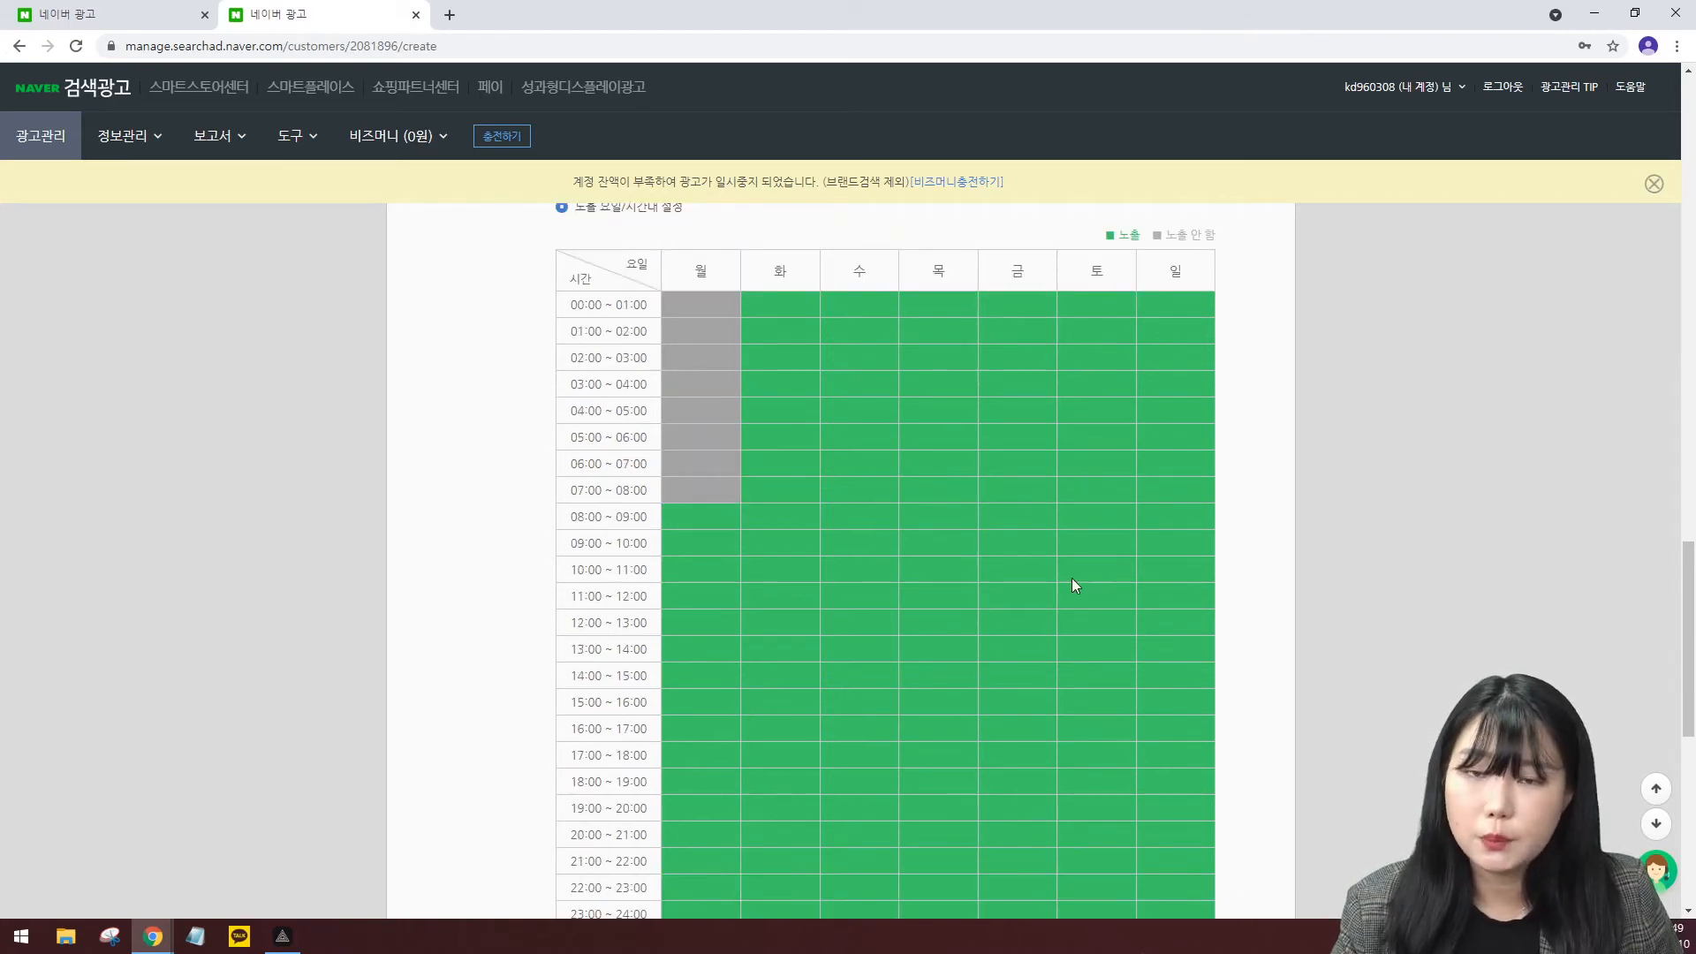
Apply Monday's exposure schedule to all other days of the week.
scroll(872, 670, "down", 3)
left_click(701, 676)
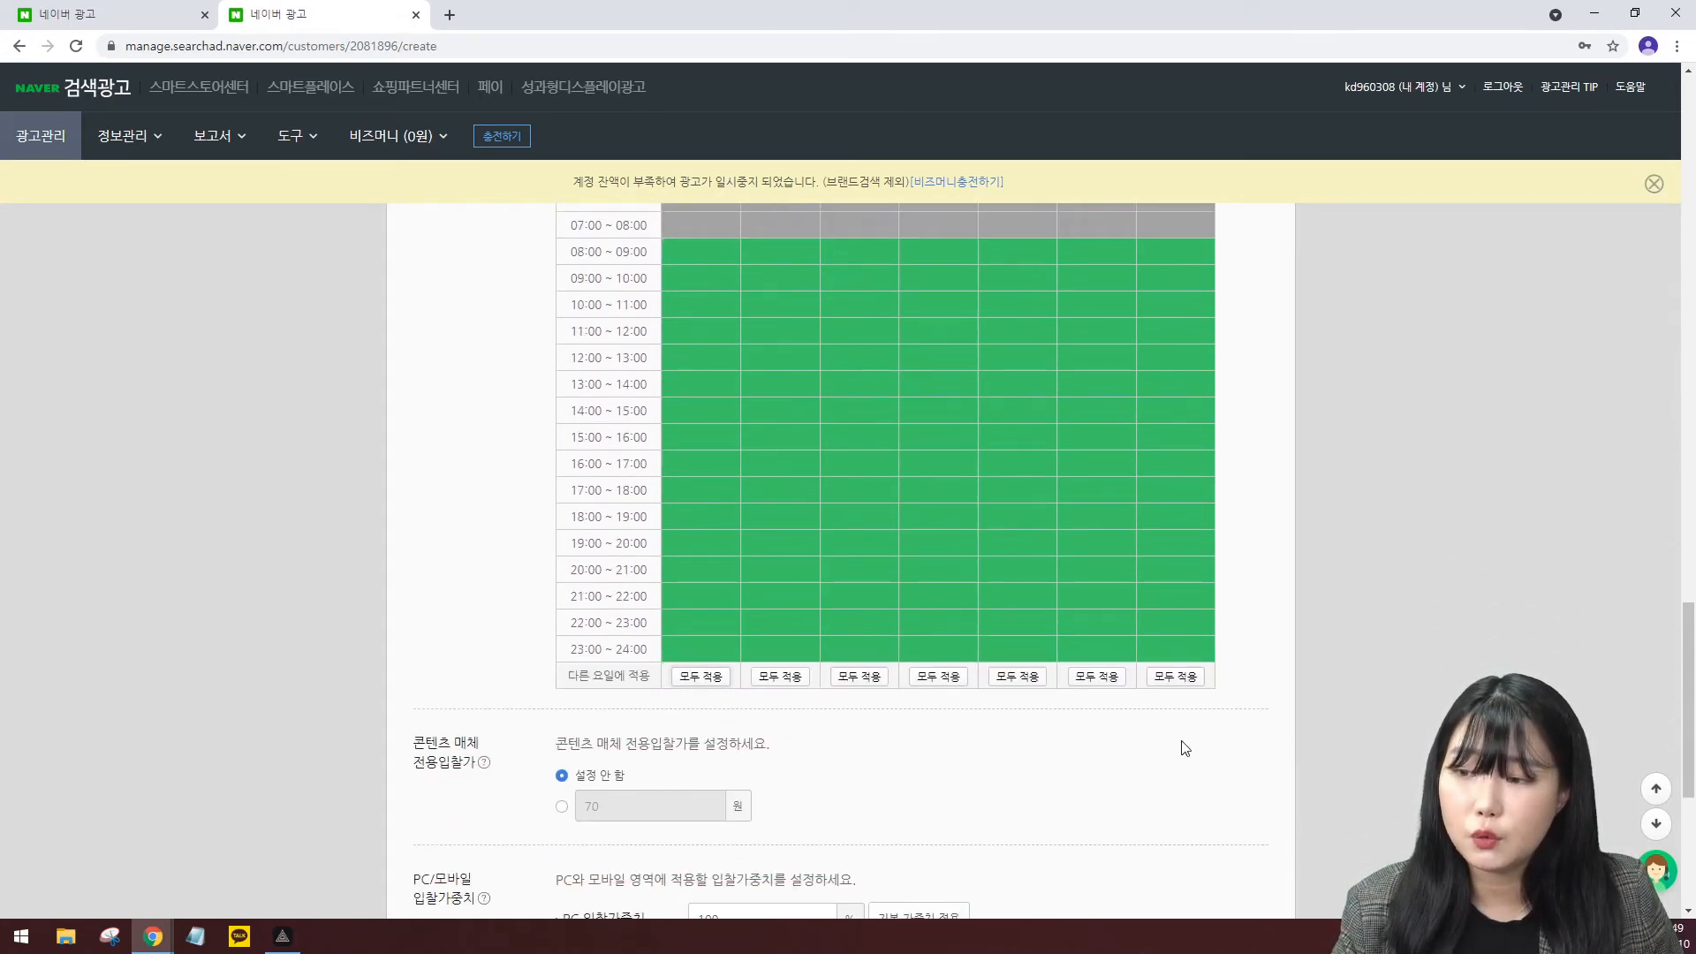
scroll(1159, 718, "up", 3)
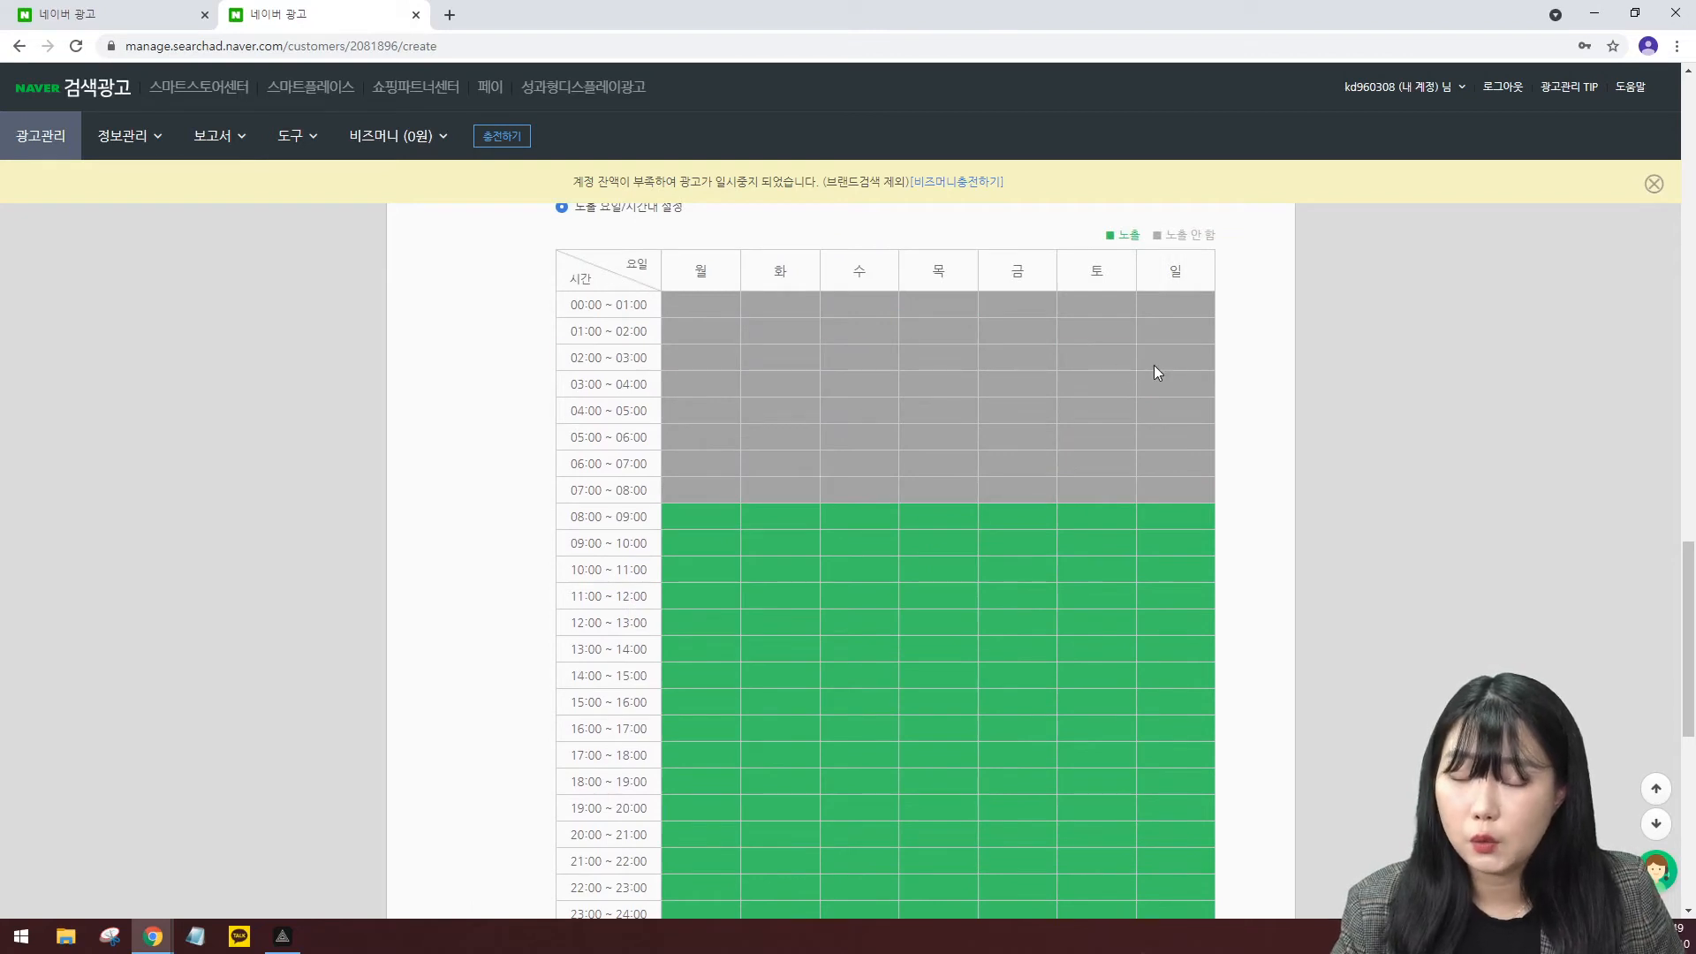
Switch the media setting to 노출 매체 유형 선택 with all search and content media types included.
scroll(1180, 453, "down", 5)
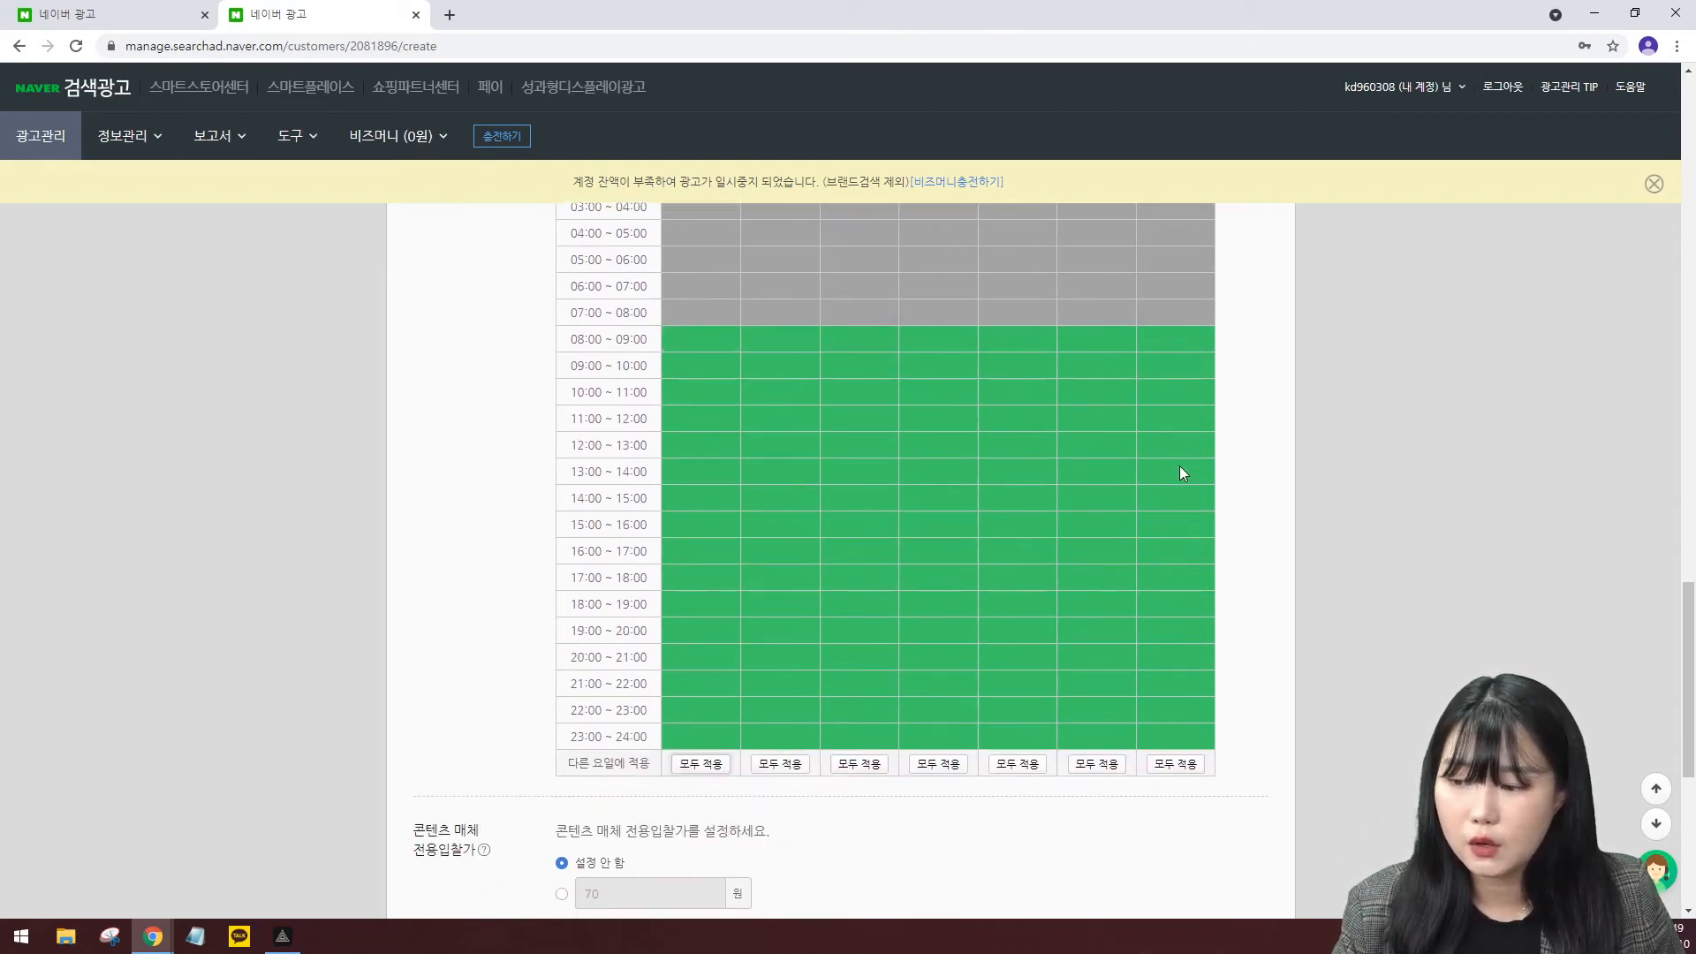
scroll(1183, 474, "down", 1)
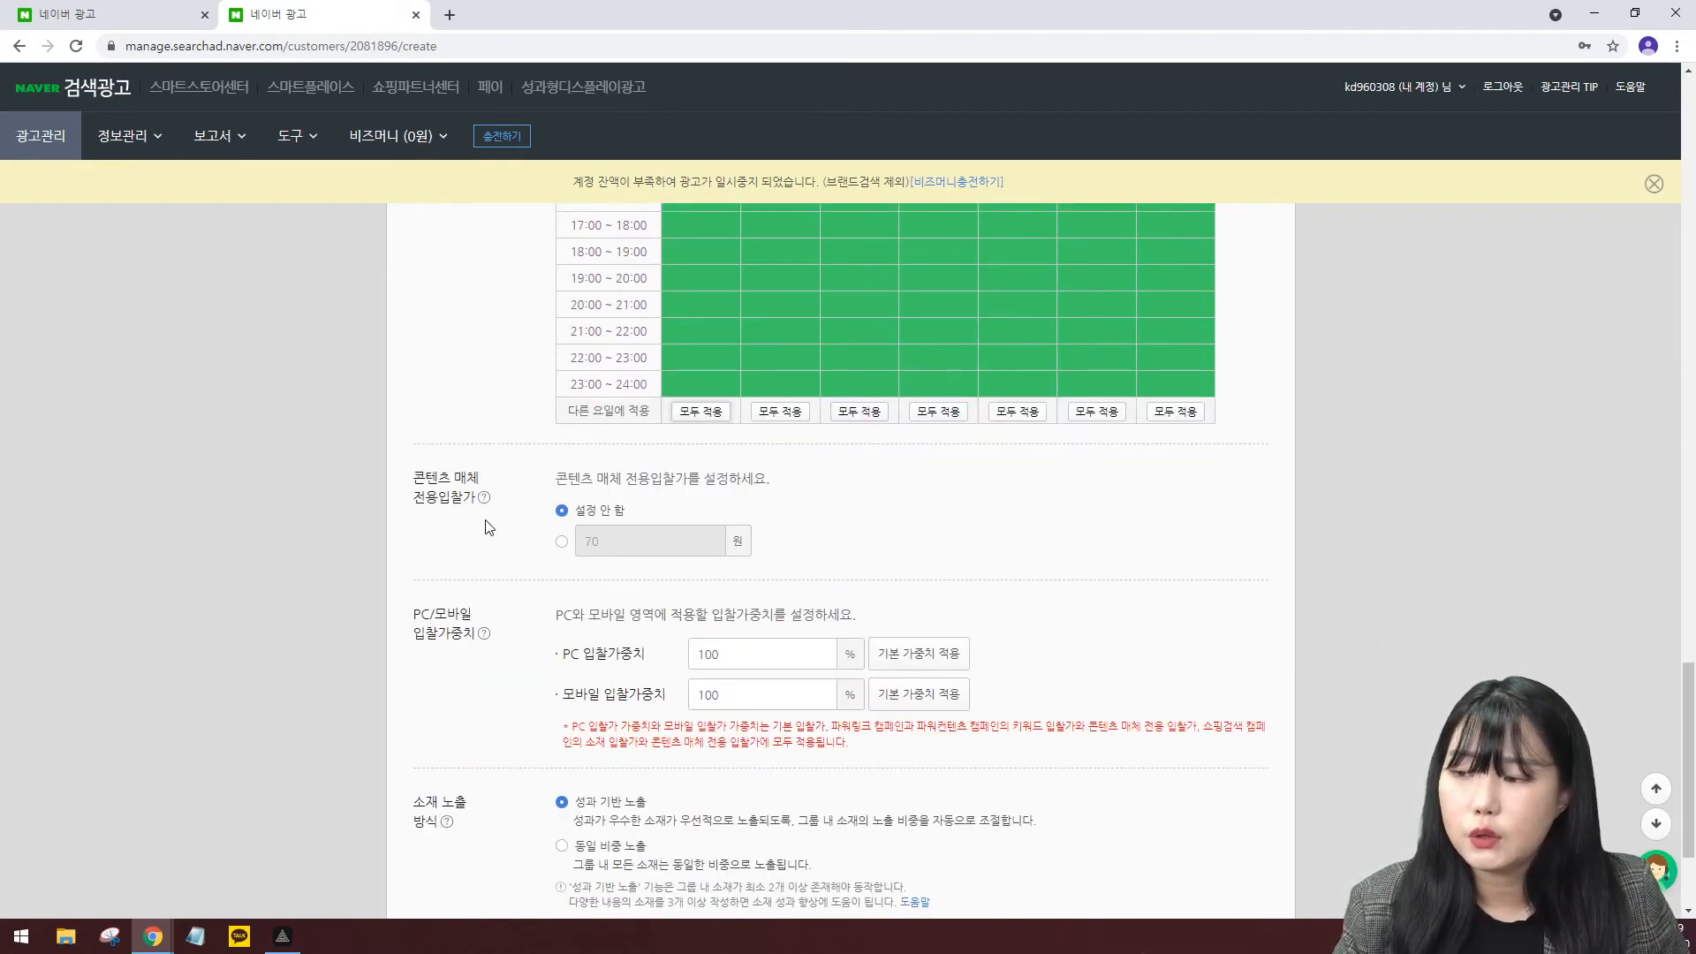
scroll(583, 517, "up", 6)
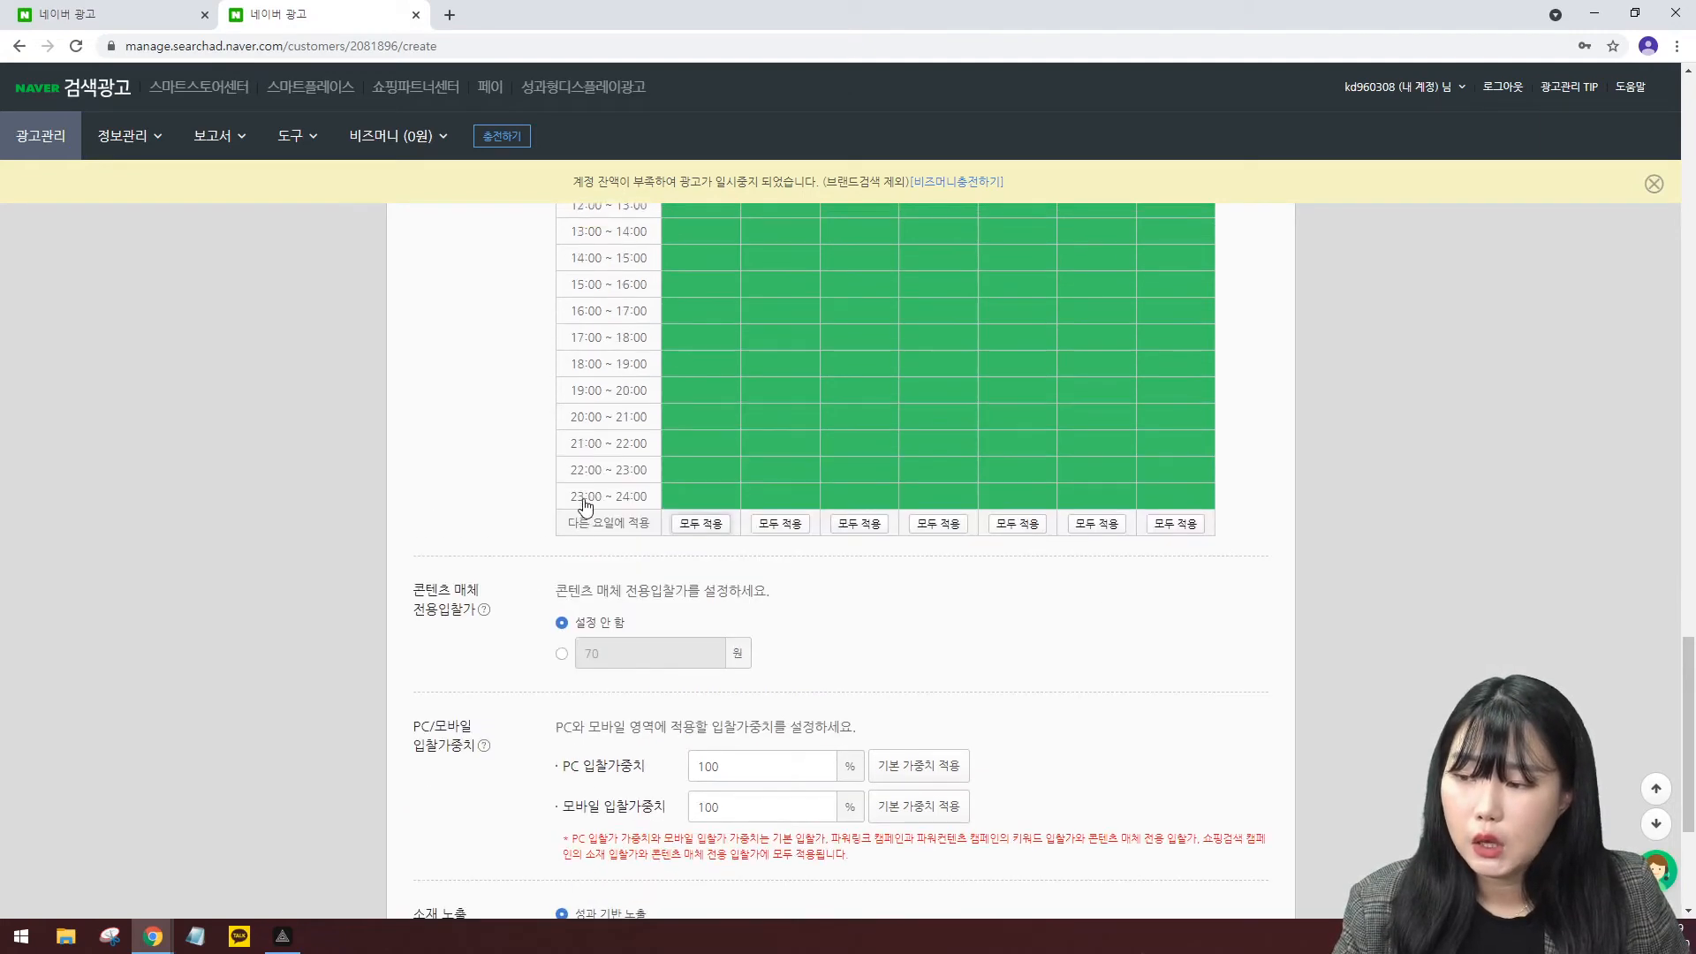
scroll(639, 514, "up", 12)
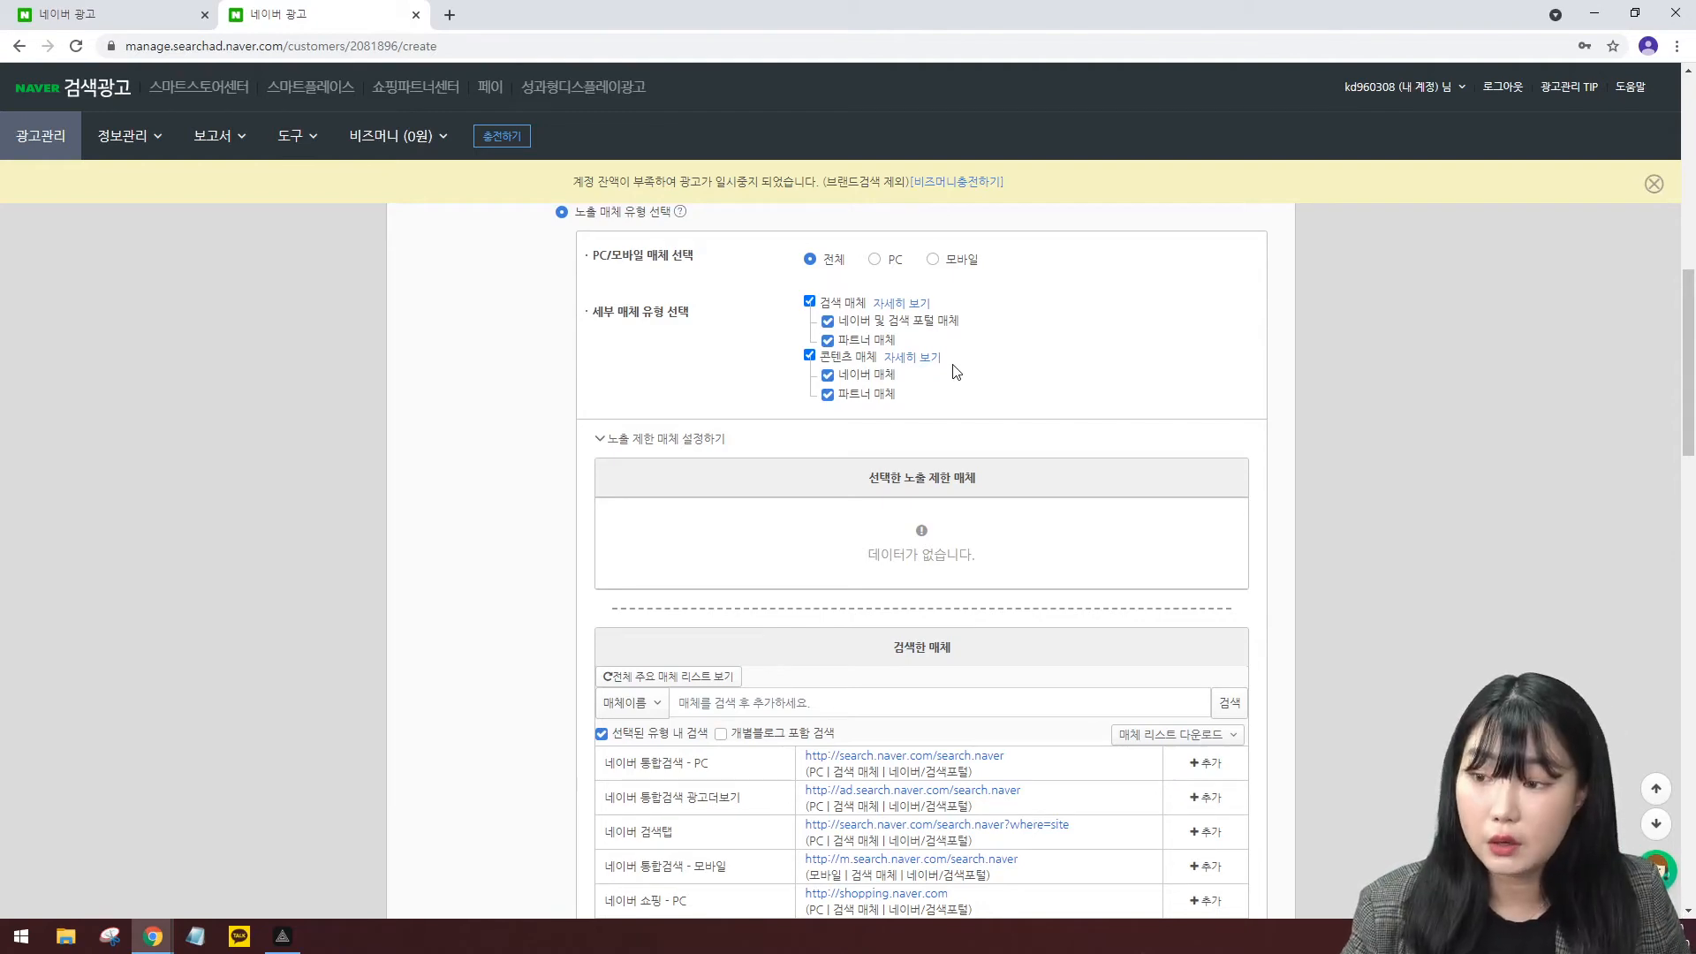
scroll(956, 371, "down", 20)
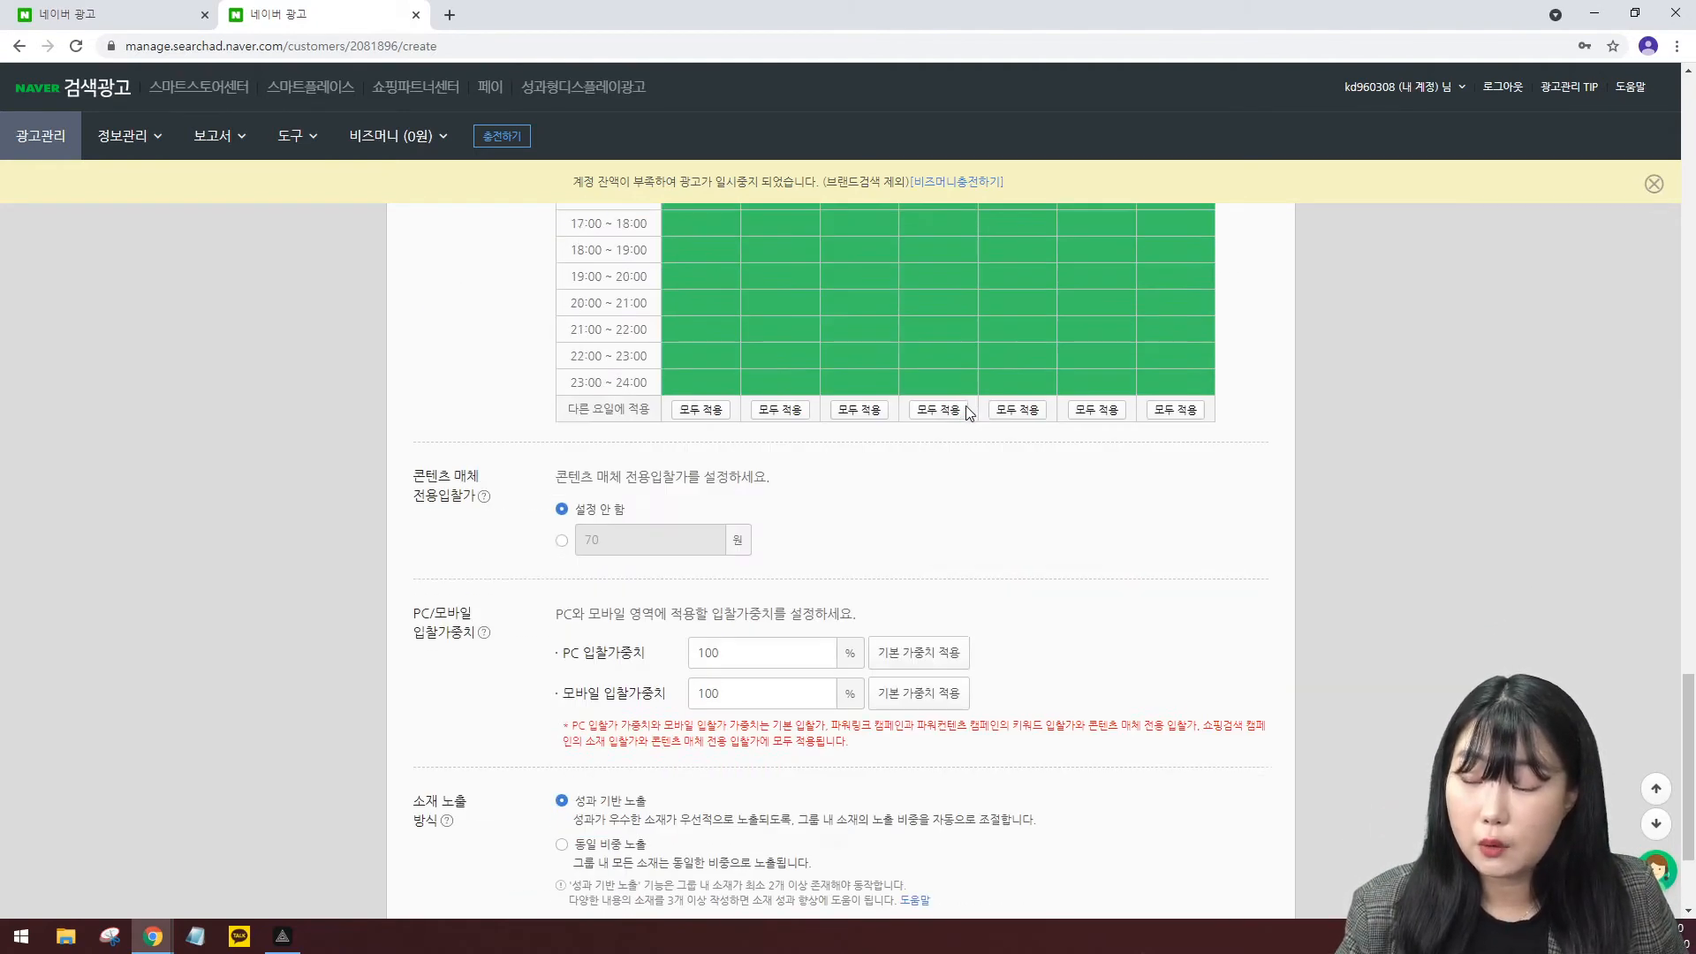
Set the mobile bid weight to 150% and the PC bid weight to 50%, and save the ad group to continue.
scroll(883, 442, "up", 3)
scroll(769, 477, "down", 3)
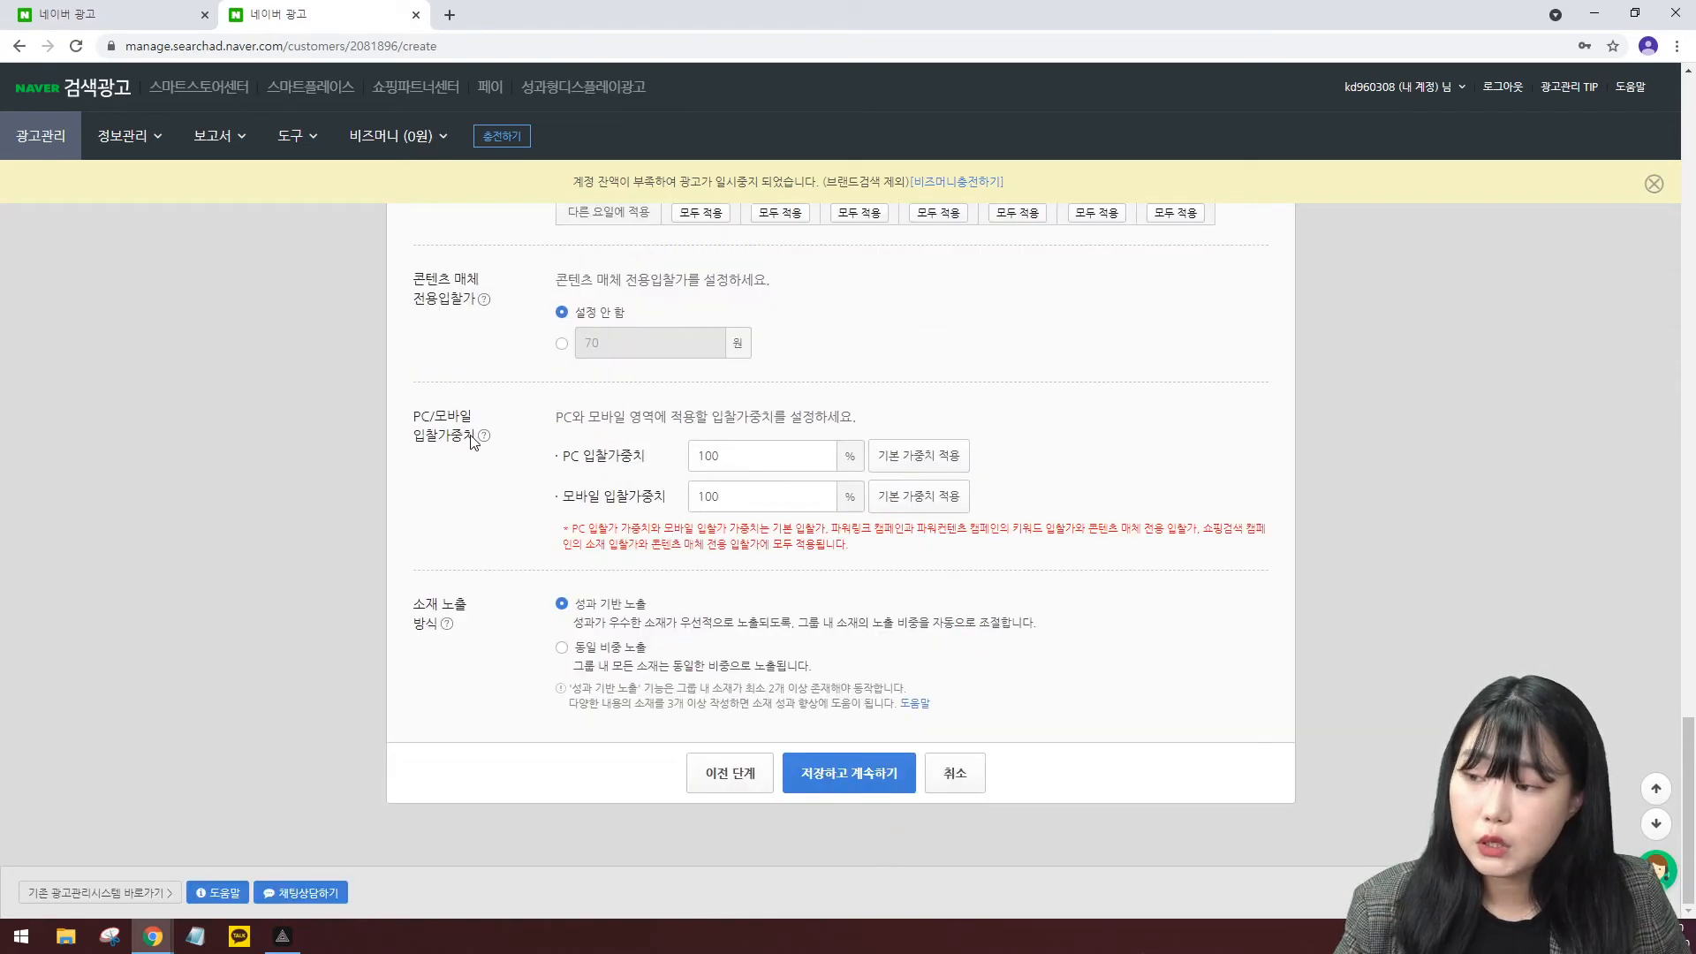
double_click(755, 484)
type("150")
double_click(747, 455)
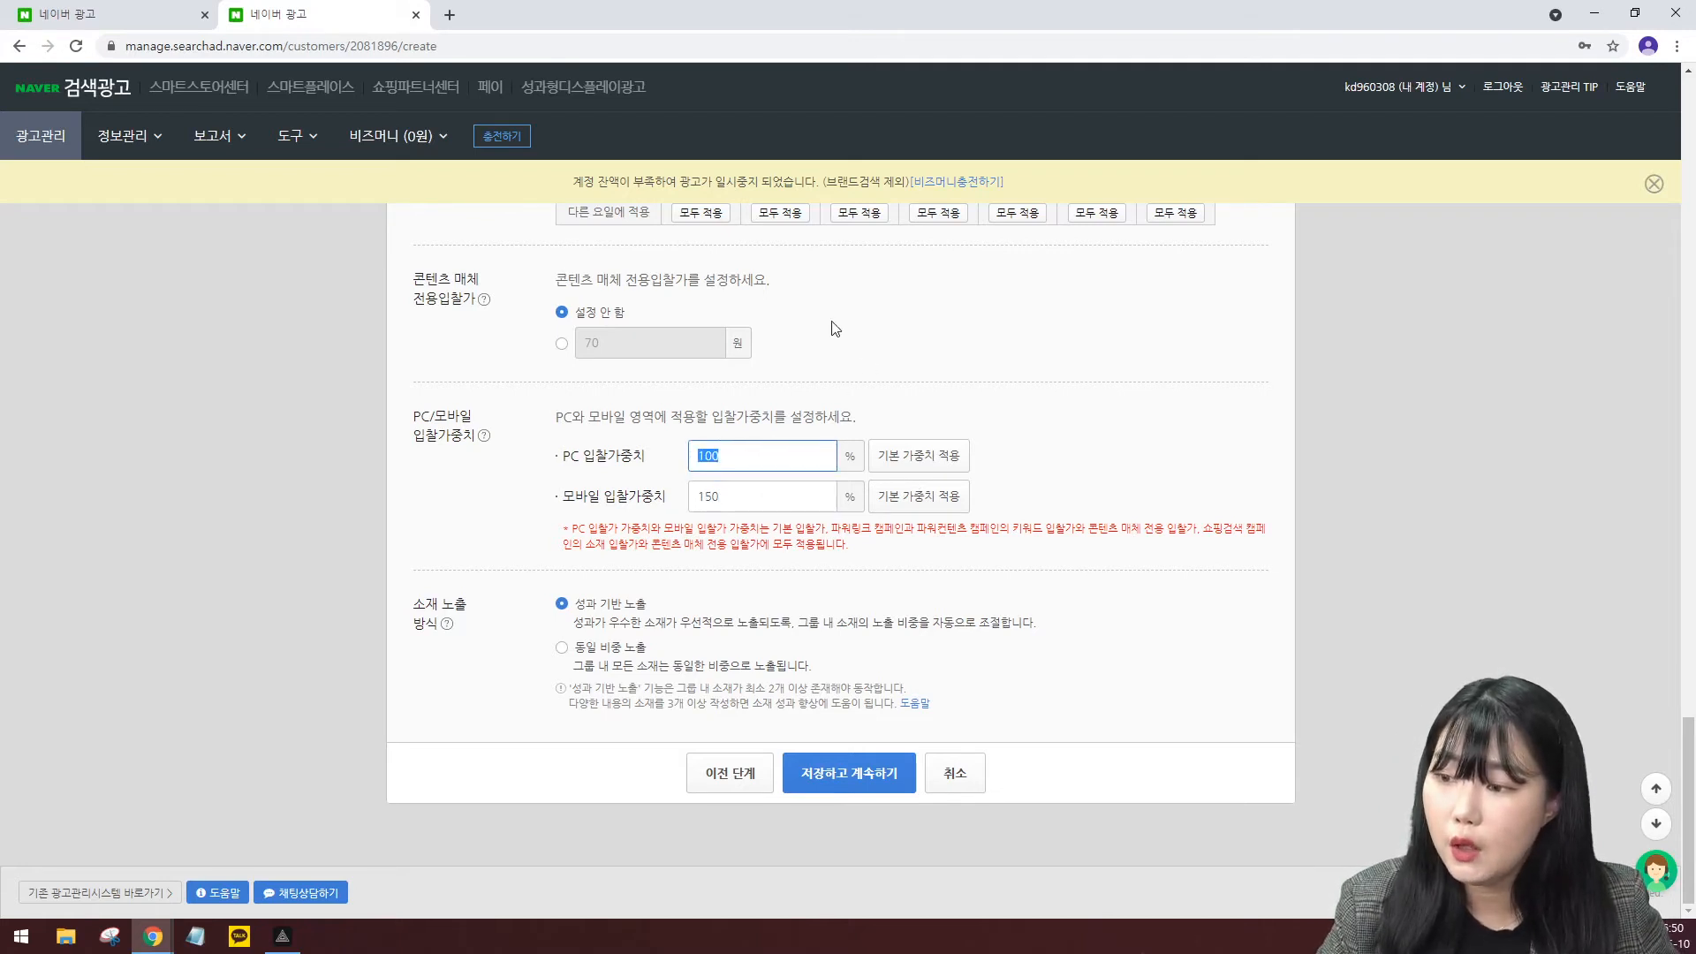
type("50")
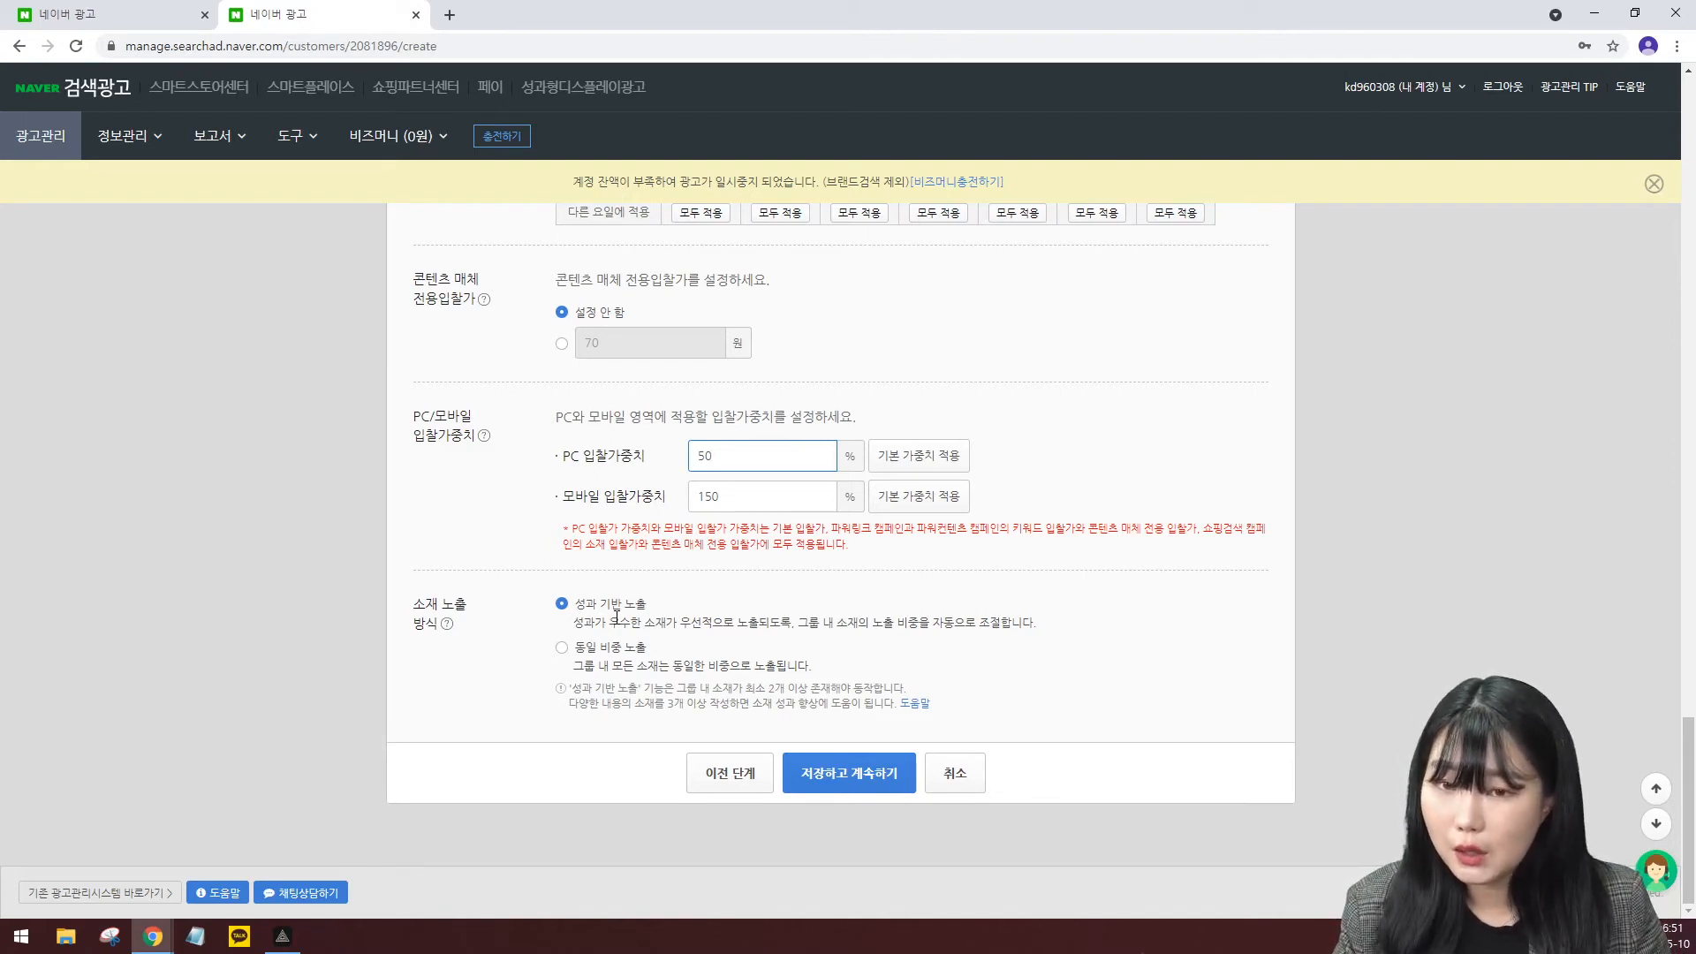
left_click(870, 782)
Add 유아잠옷, 어린이잠옷 and 캐릭터잠옷 as the ad's keywords, one per line.
scroll(863, 762, "up", 10)
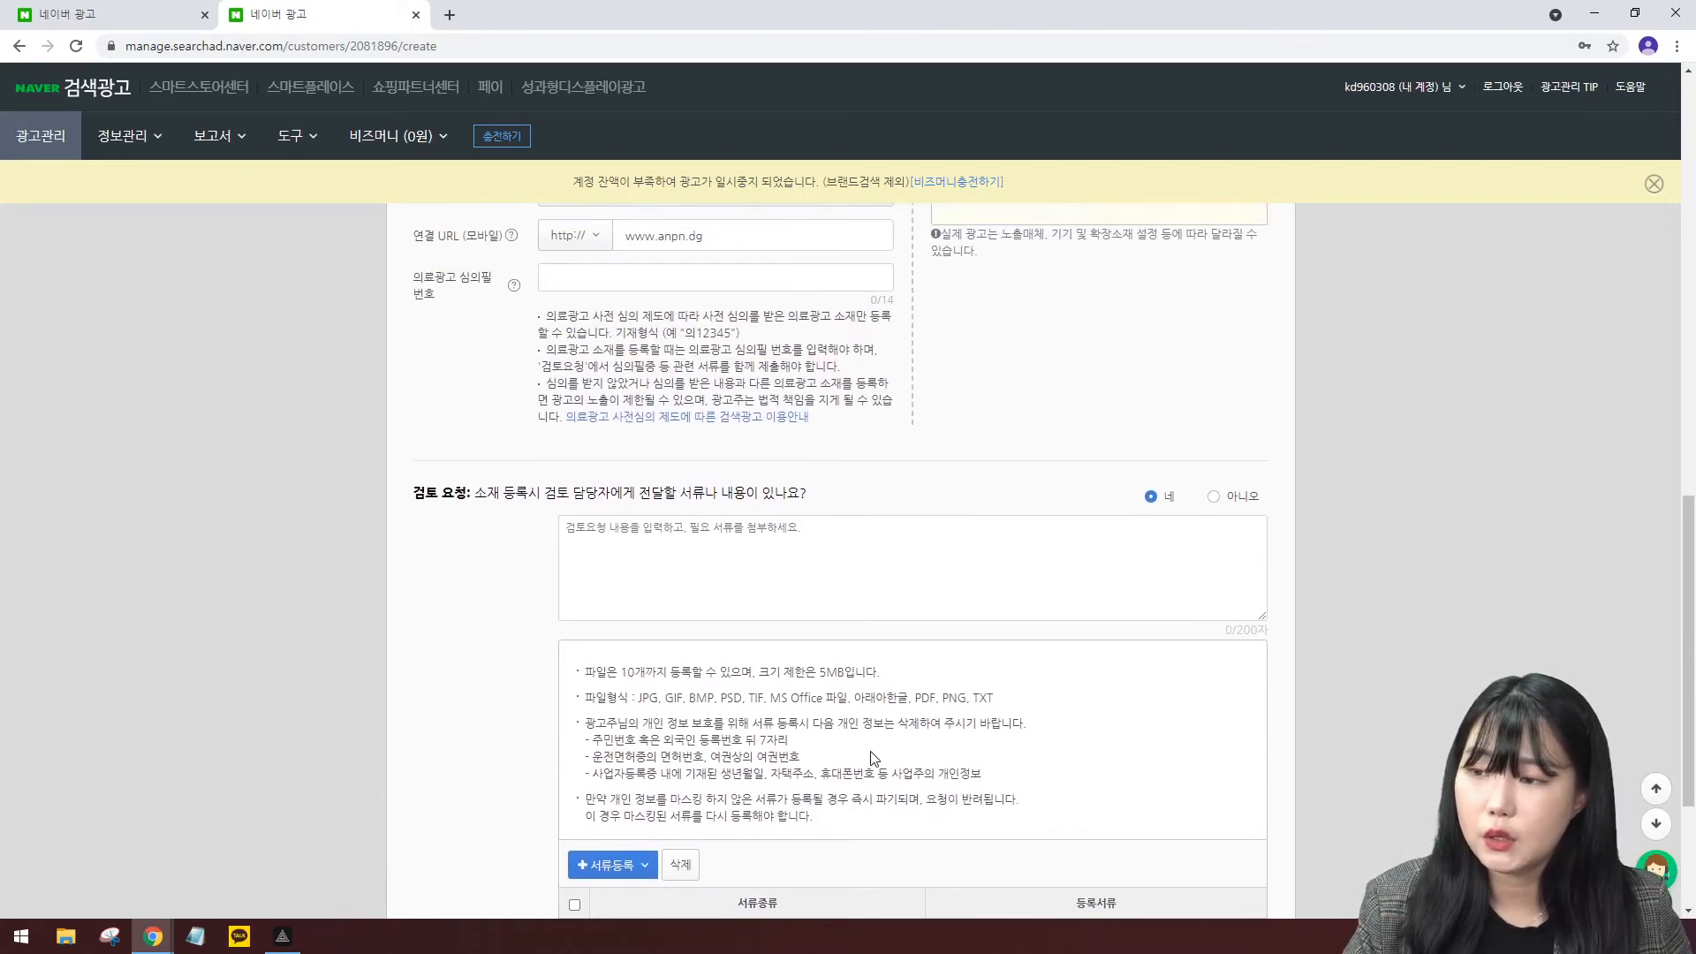
scroll(816, 721, "up", 6)
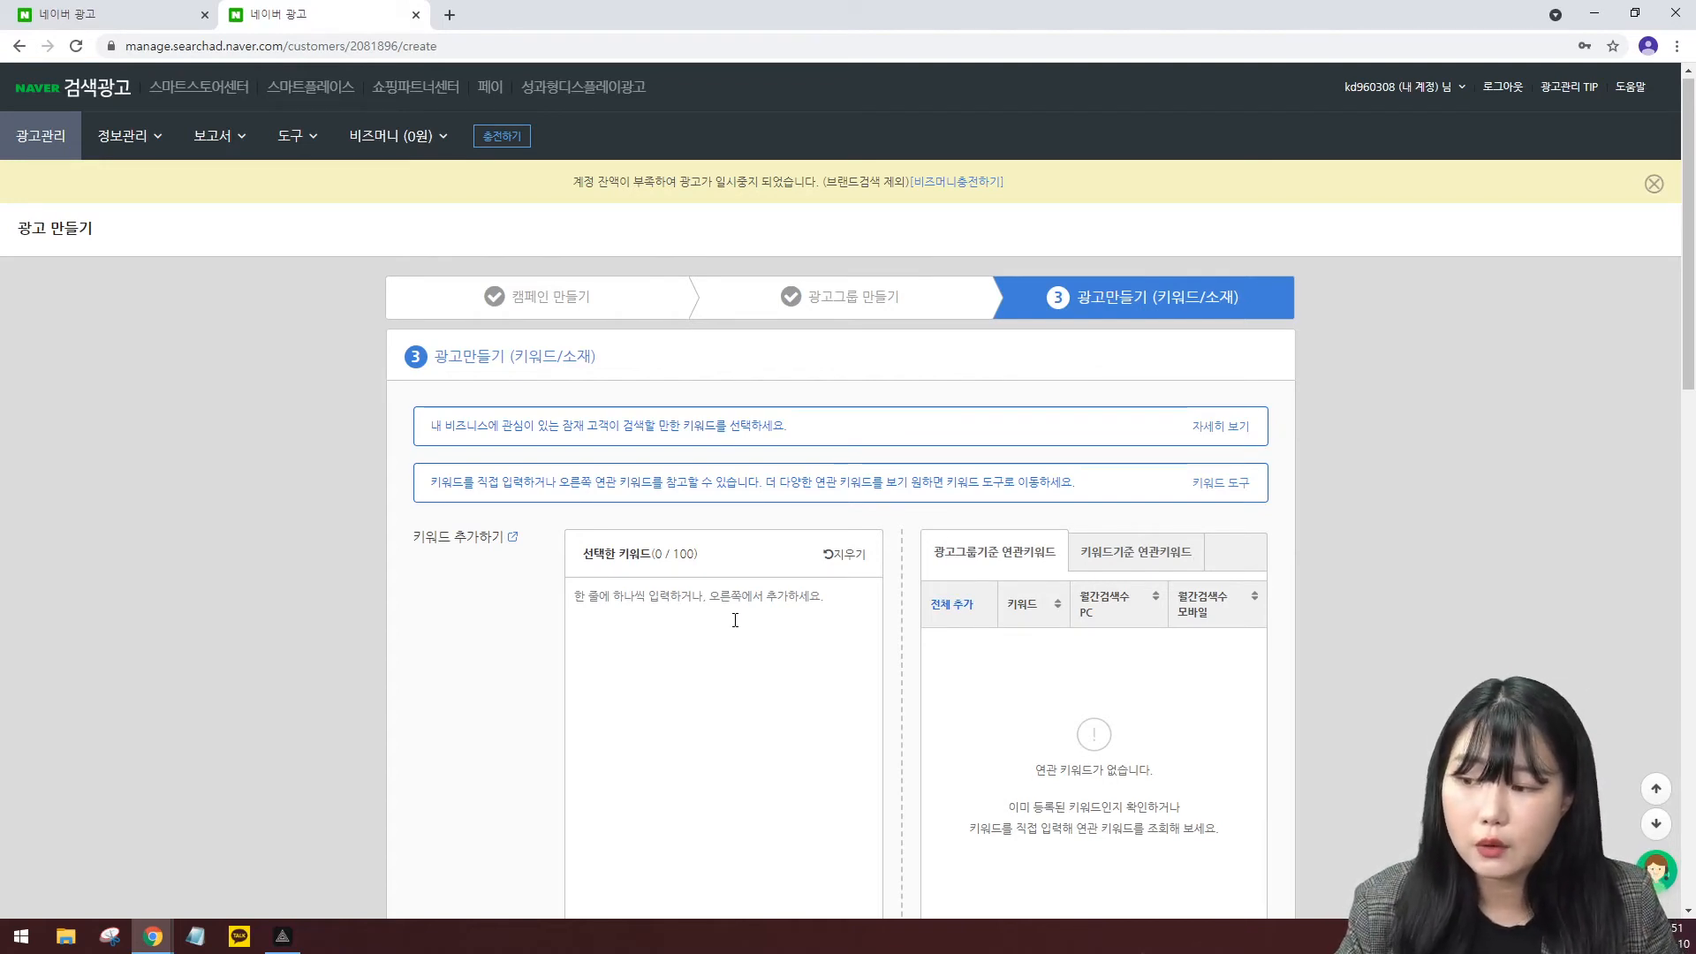
scroll(527, 450, "down", 2)
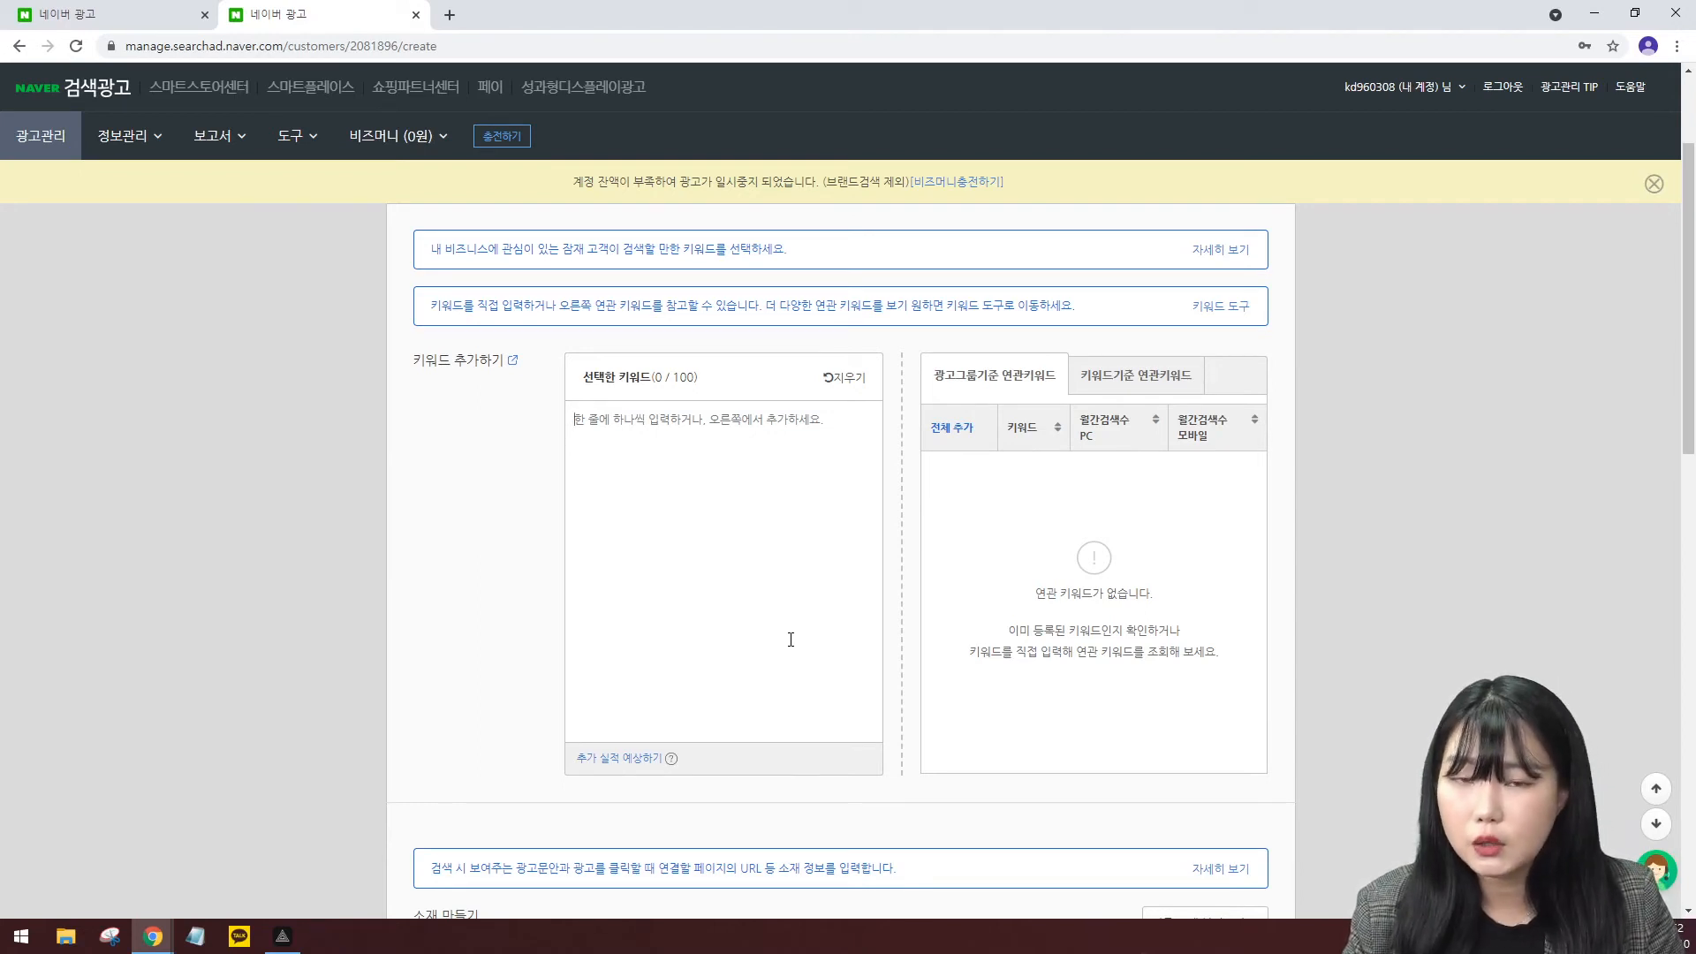
type("유아잠옷")
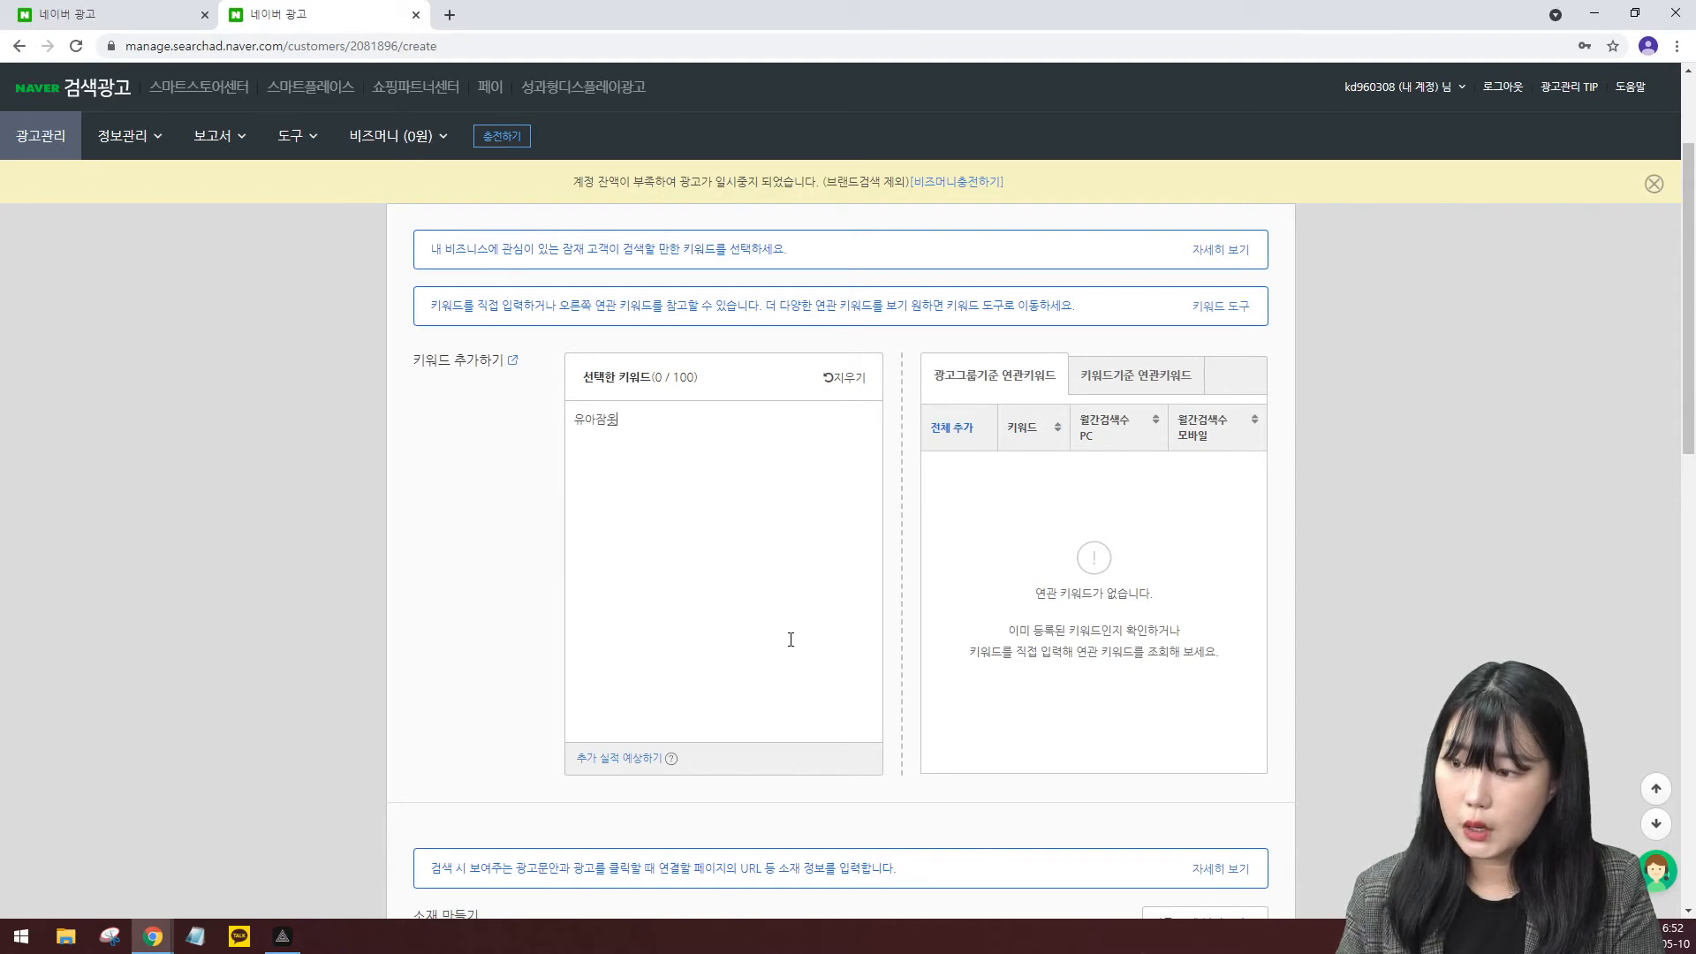
key("Return")
type("어린이잠옷")
key("Return")
type("캐릭터잠옷")
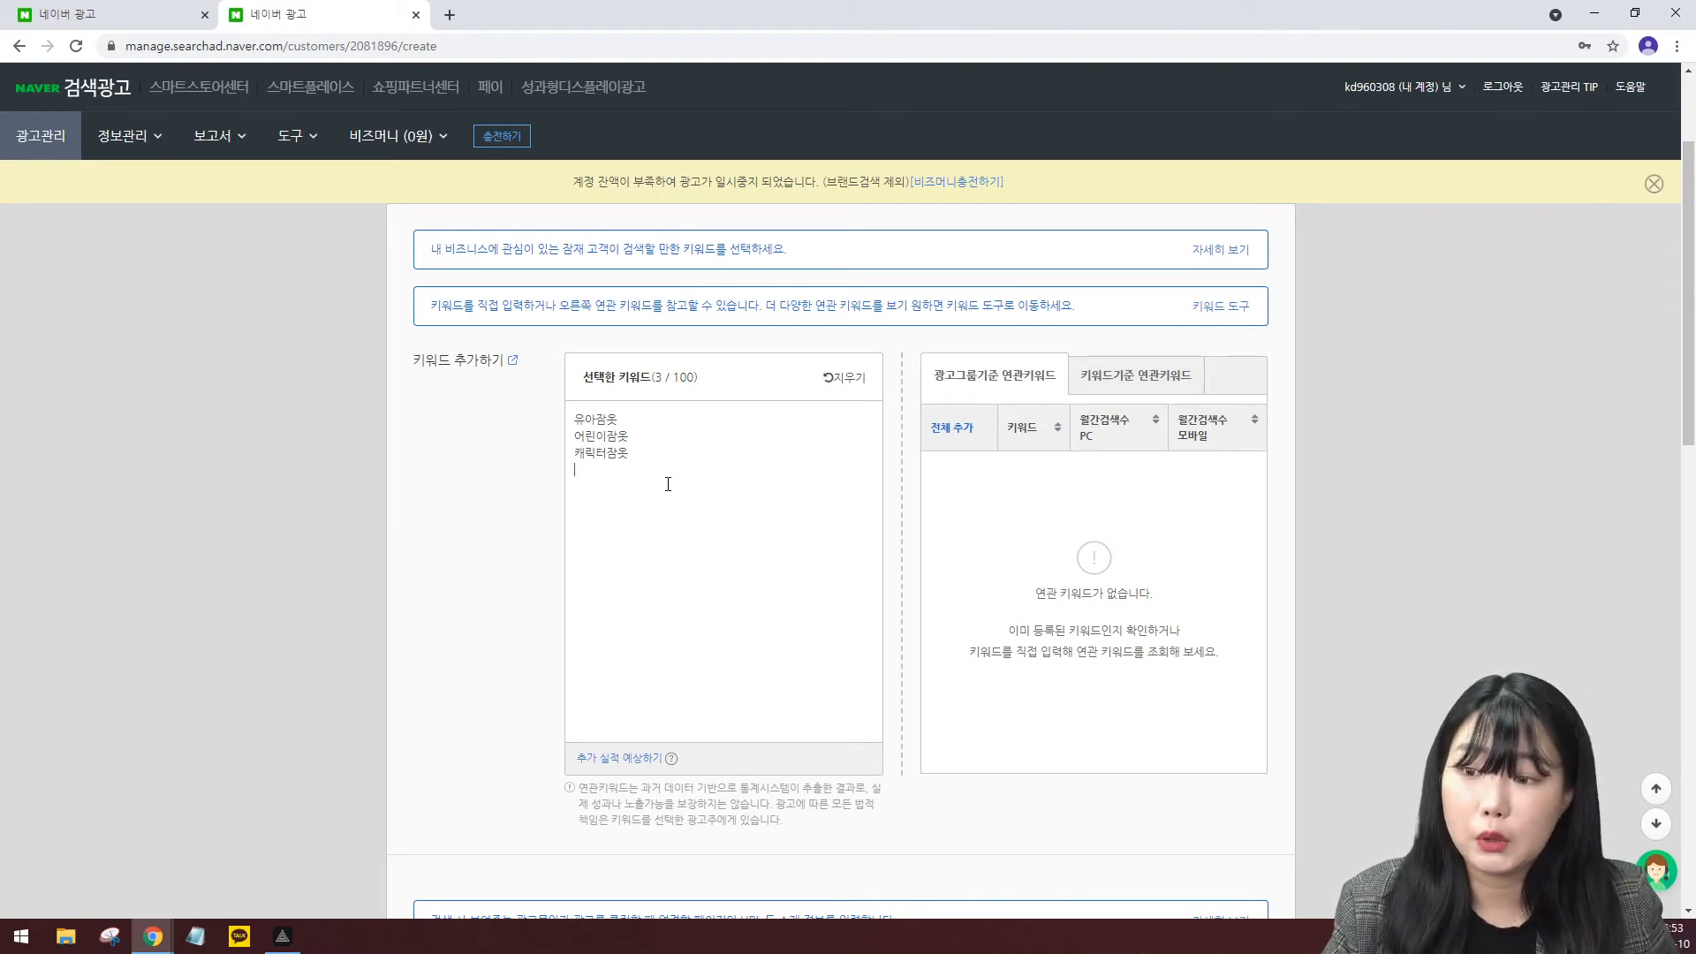
Look up keyword-based related keywords for 유아잠옷 and 캐릭터잠옷, and review their monthly PC and mobile search volumes.
left_click(1138, 387)
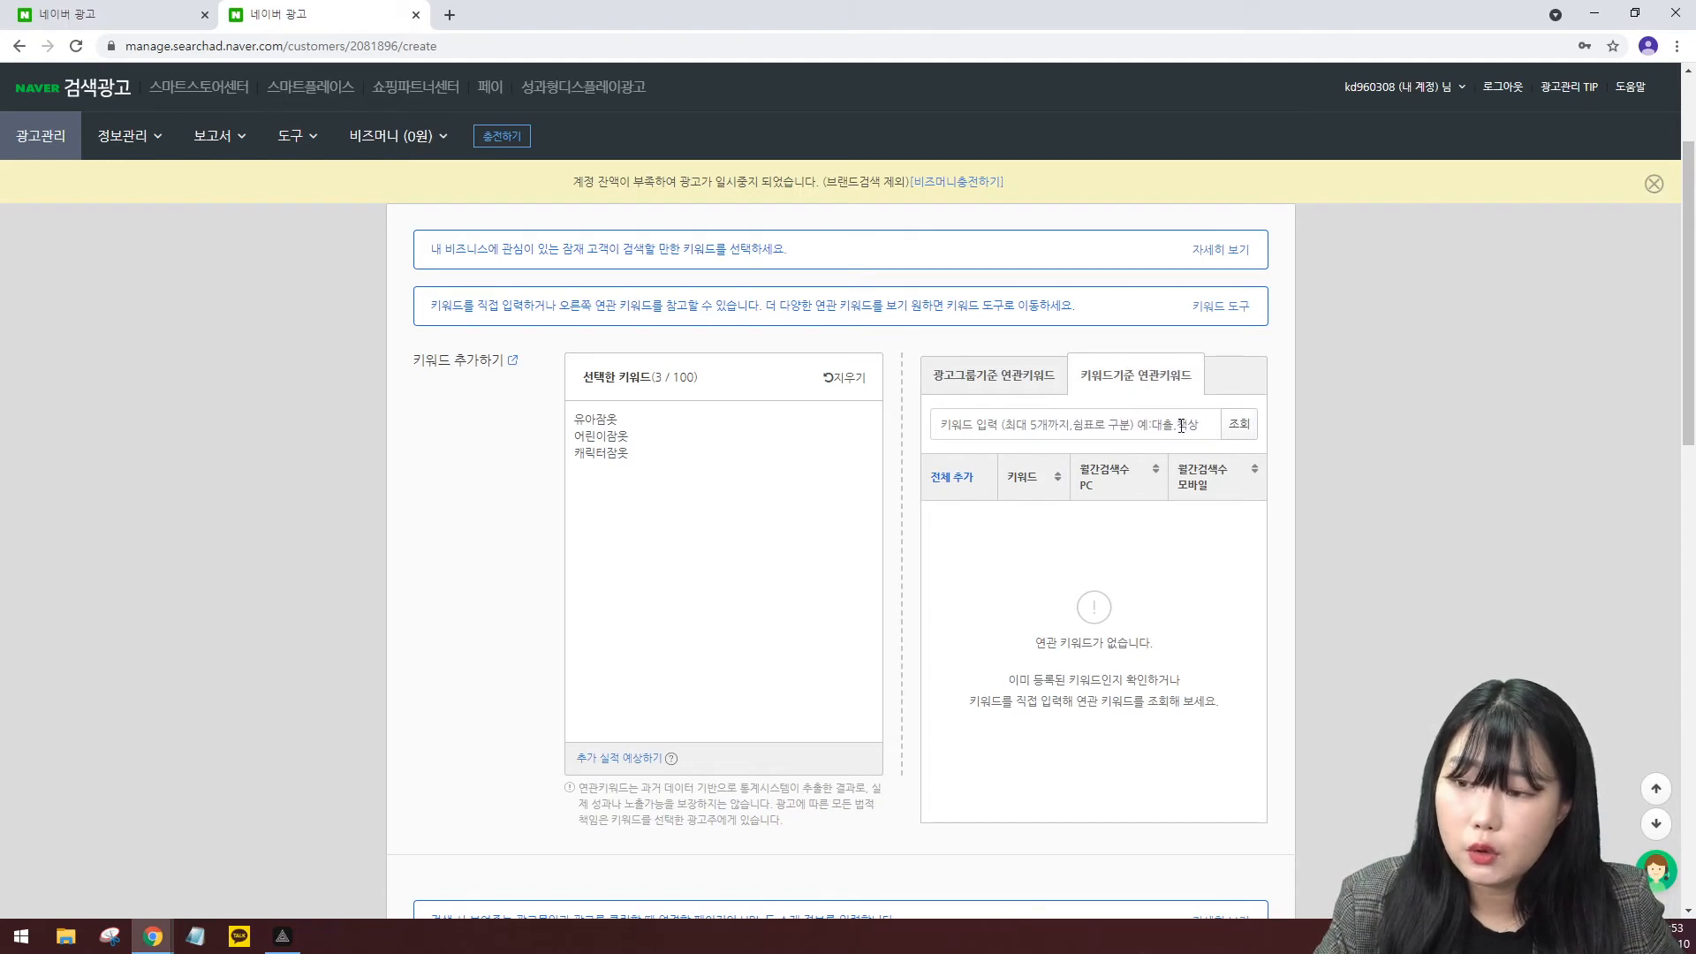
left_click(1071, 423)
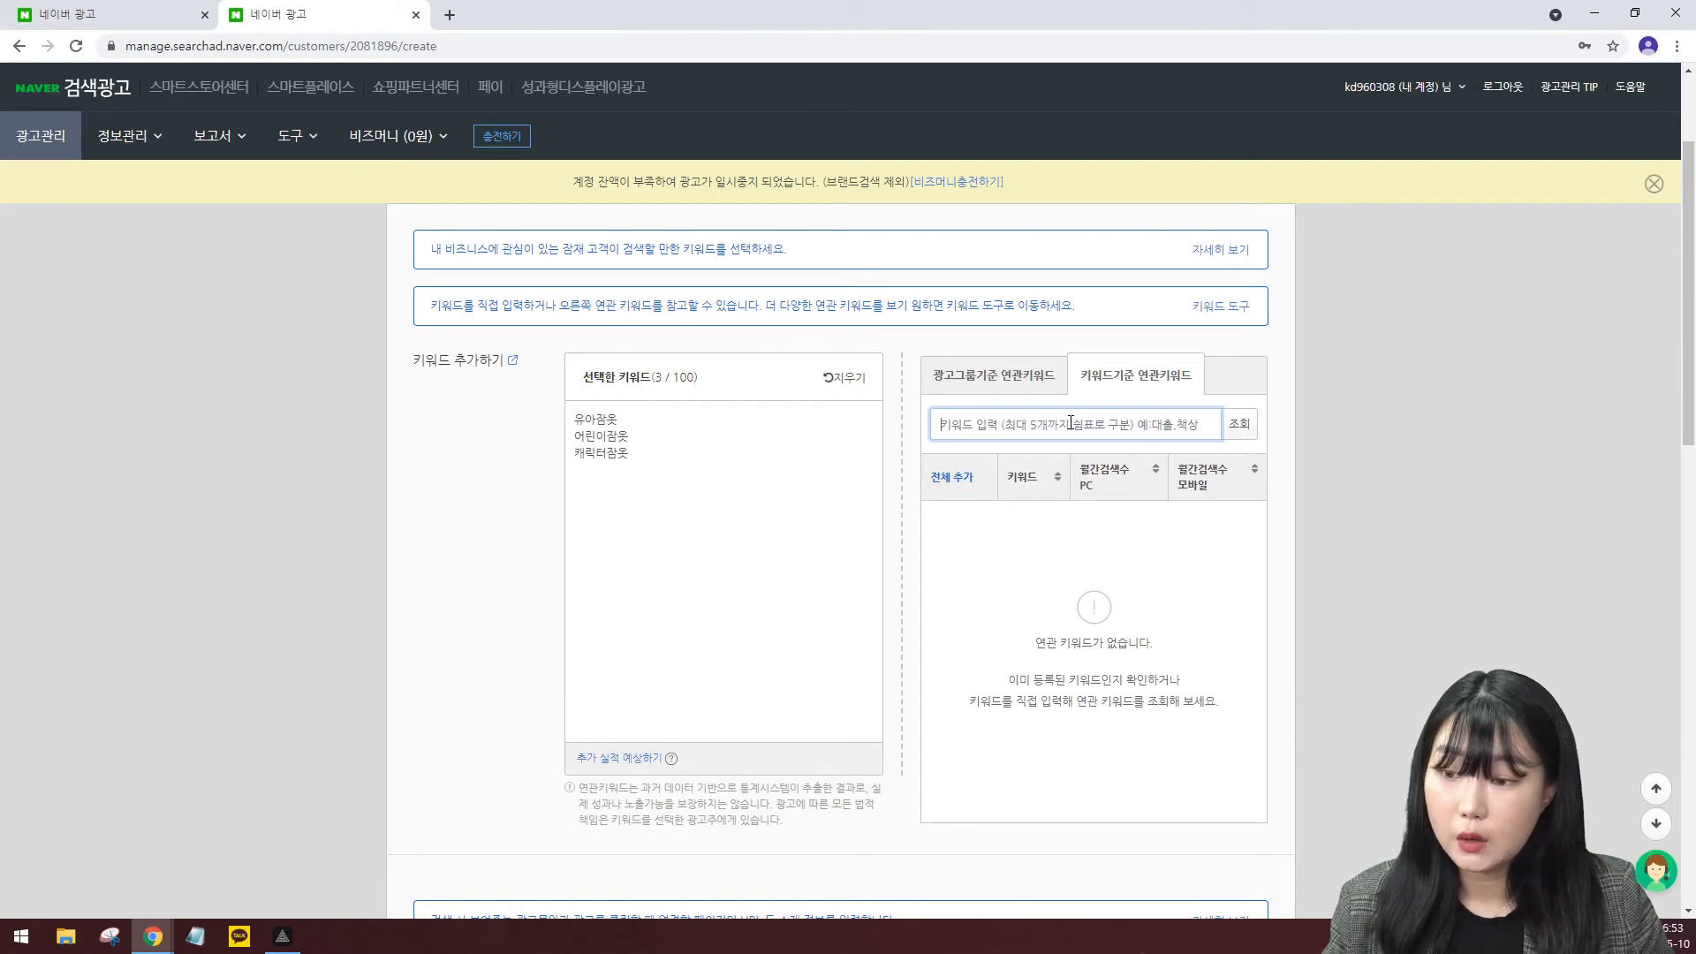
type("유아잠옷")
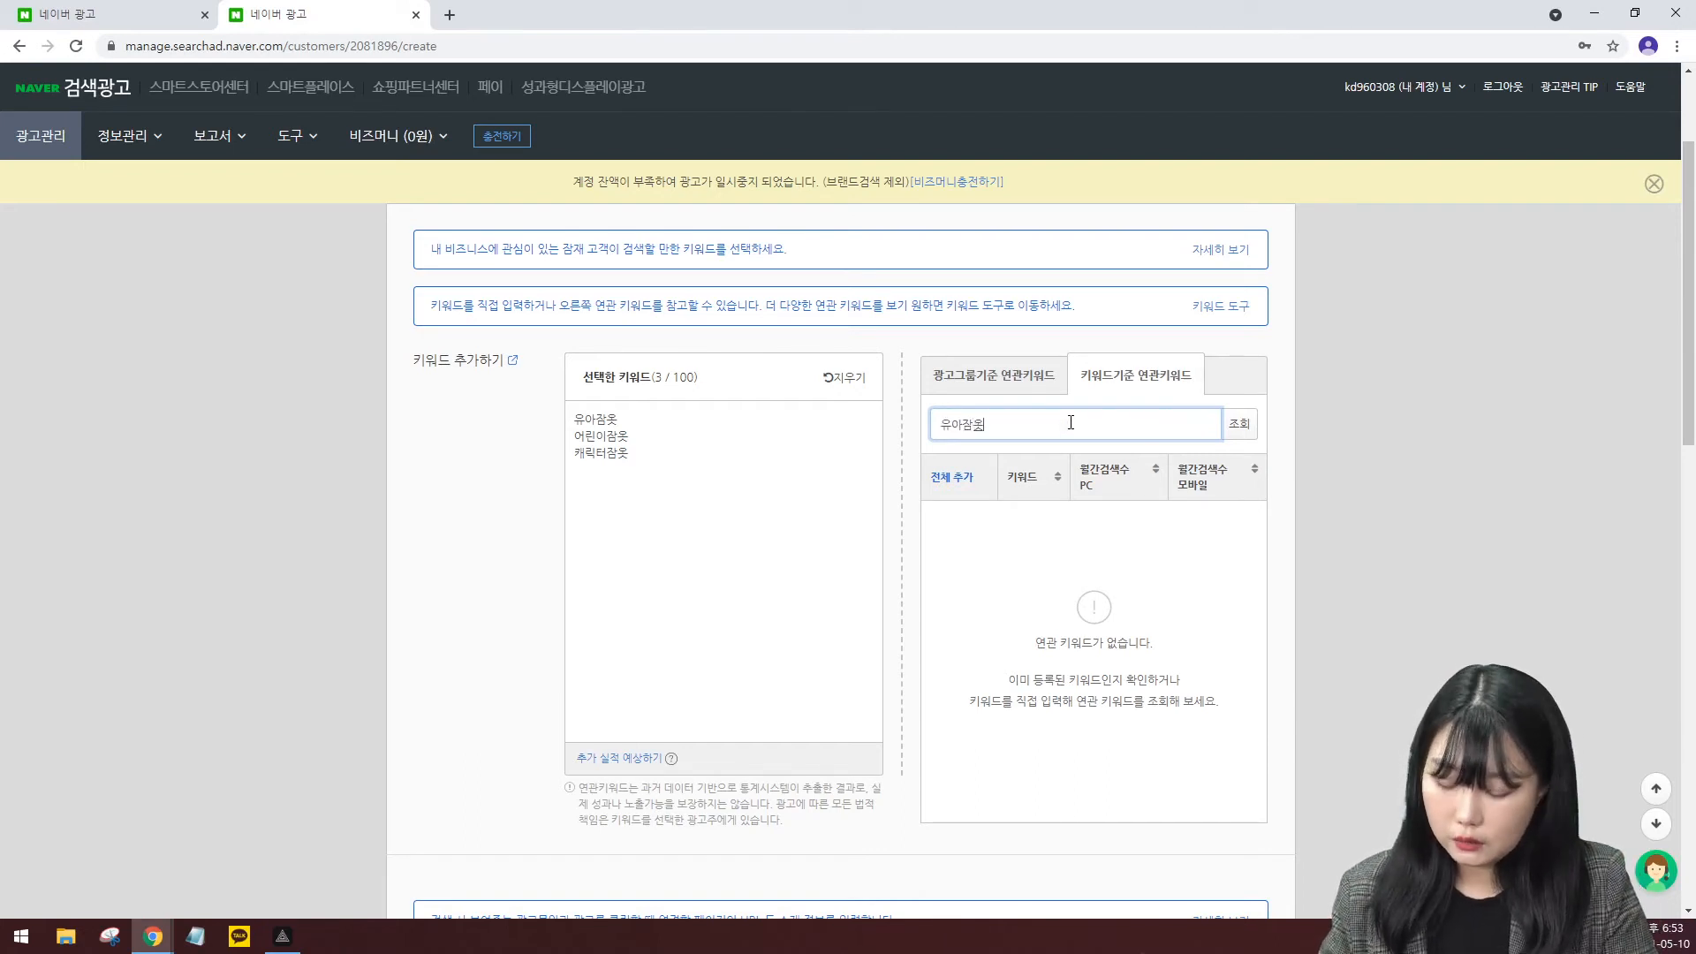
type(",캐릭터잠옷")
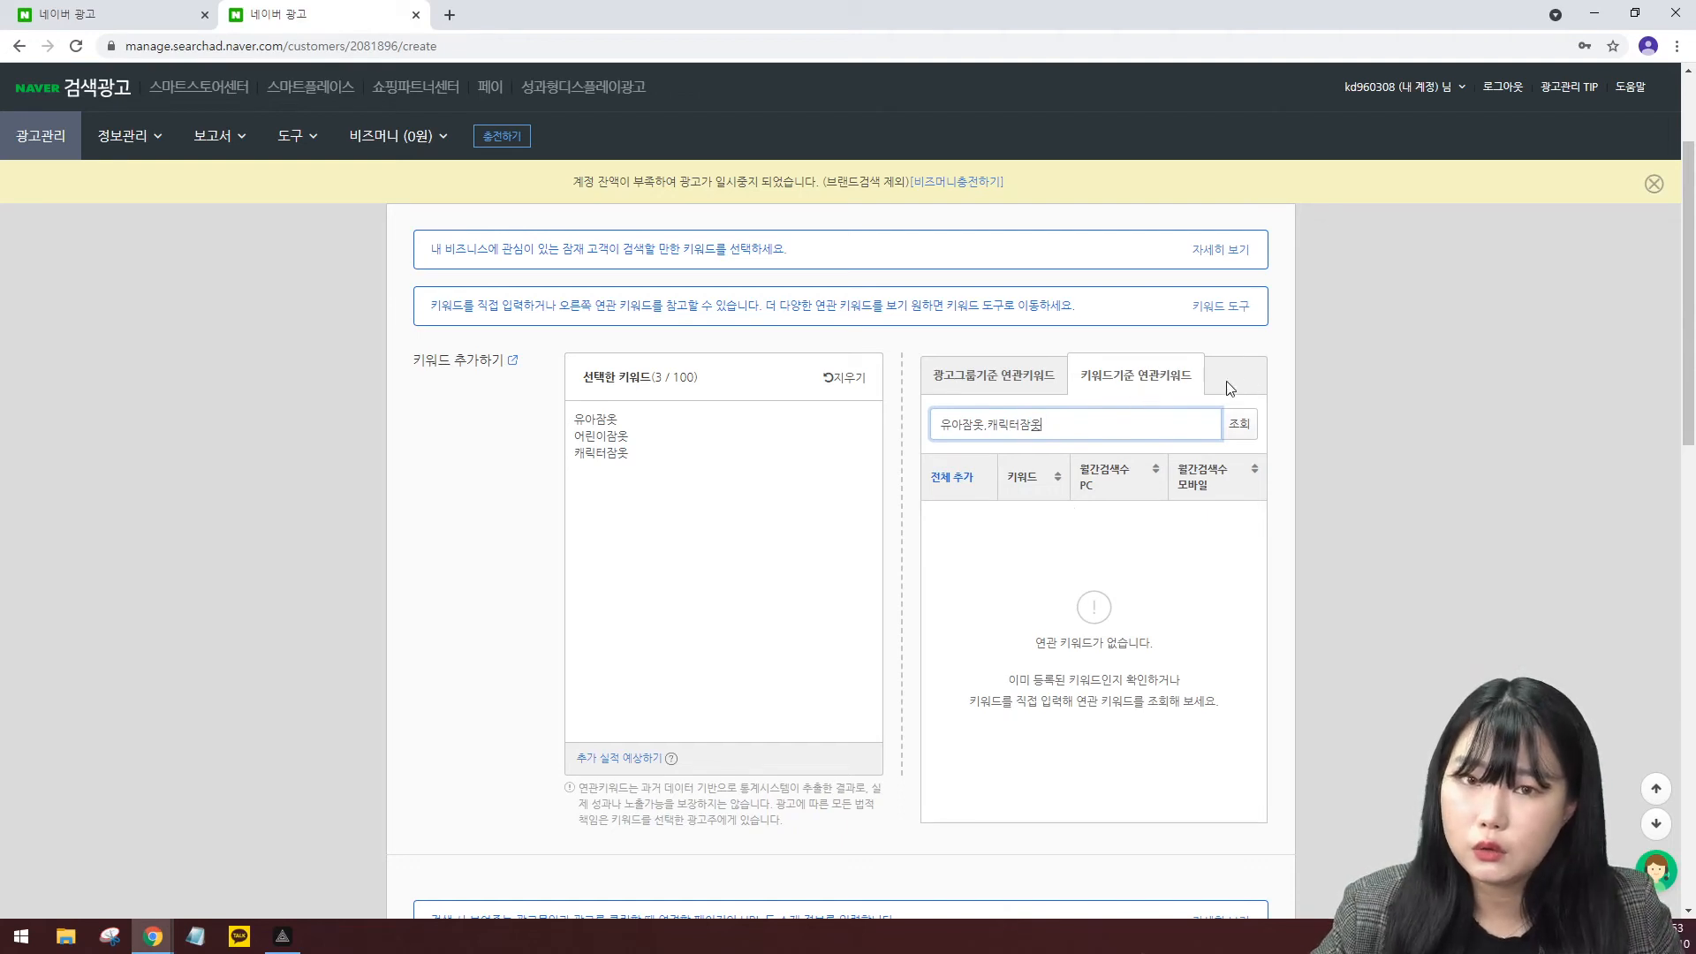
left_click(1235, 431)
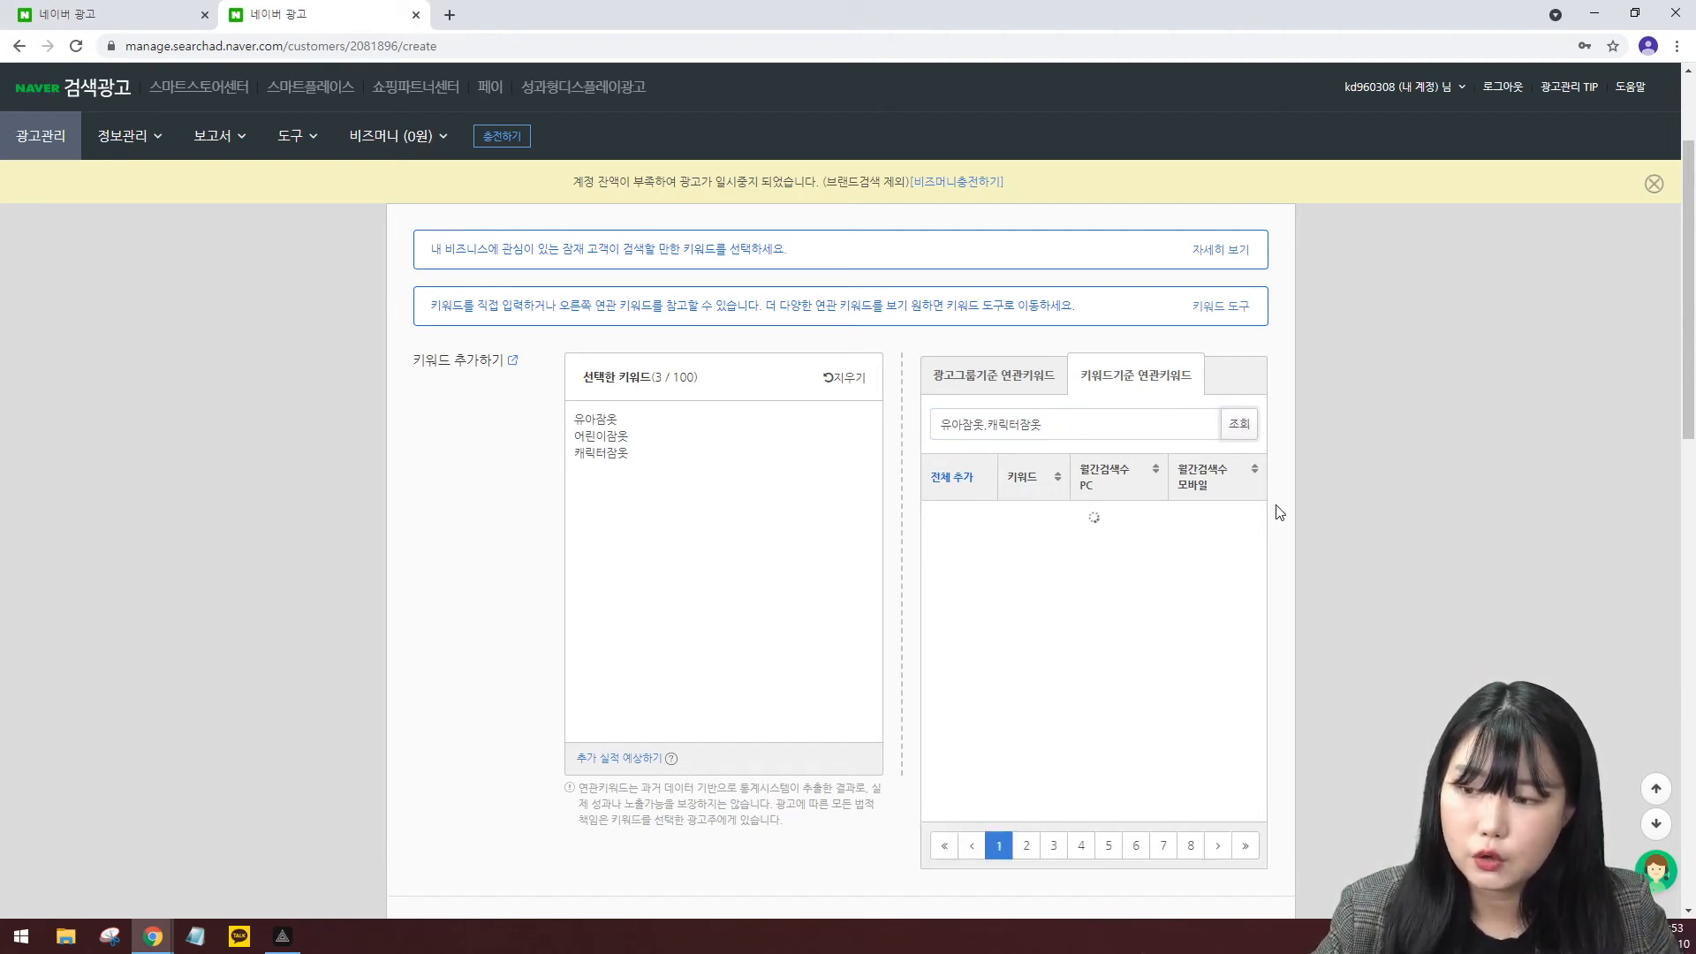
scroll(1053, 695, "down", 5)
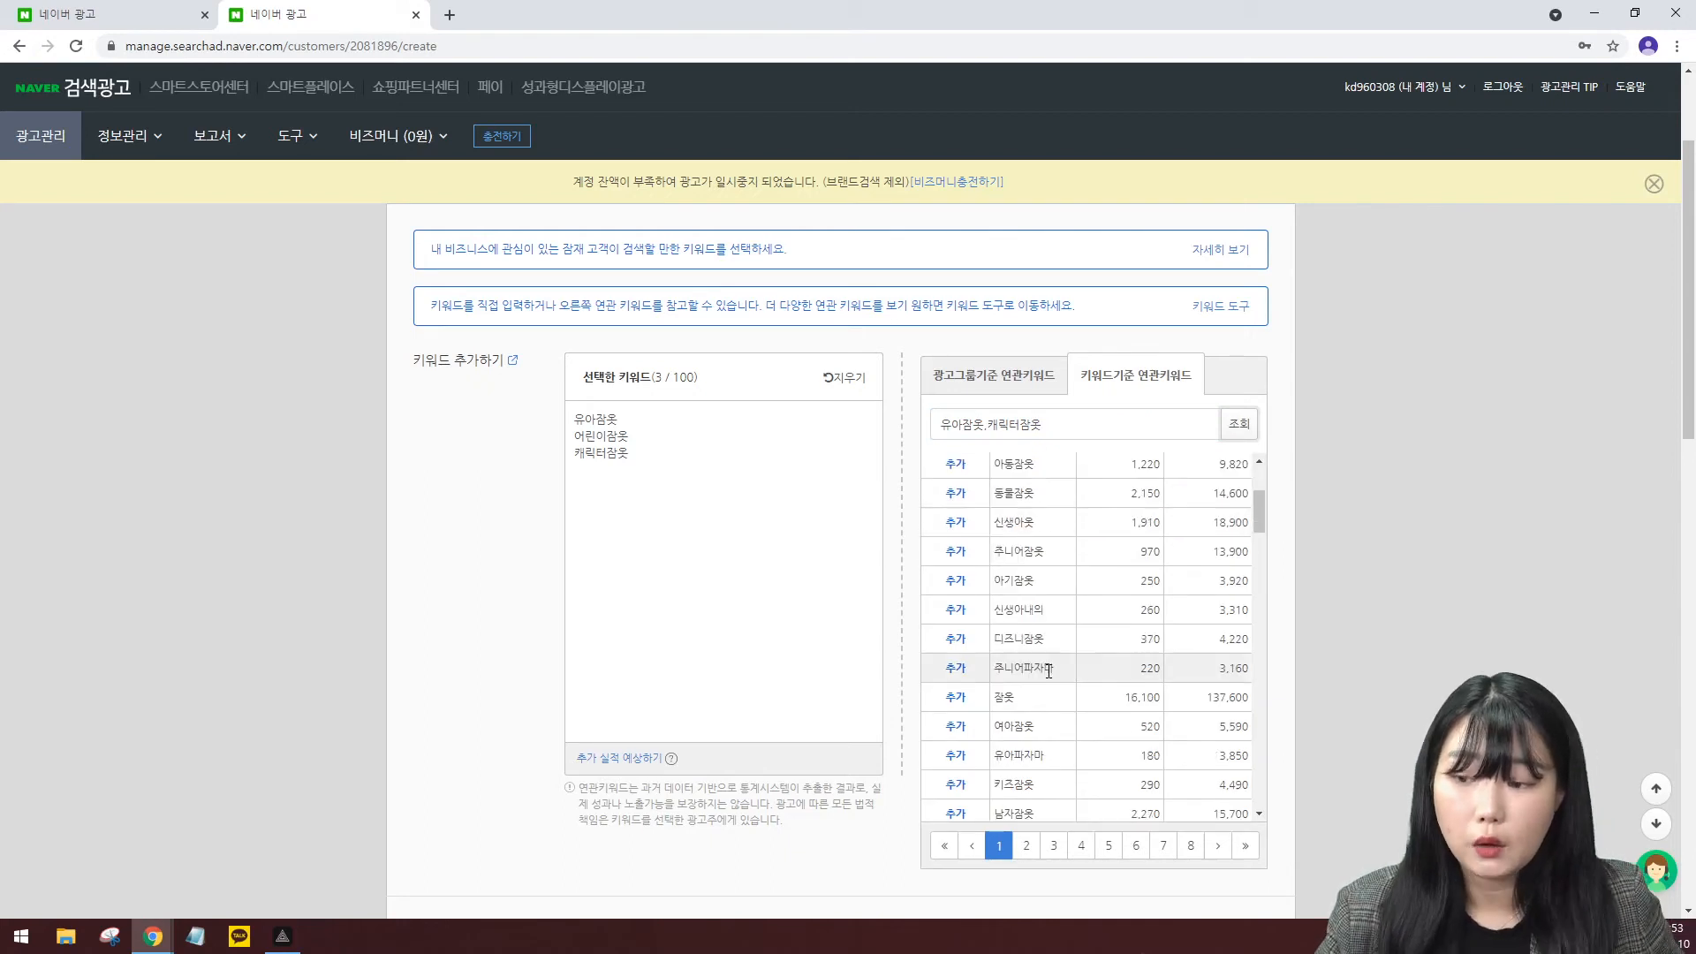
scroll(1053, 694, "up", 6)
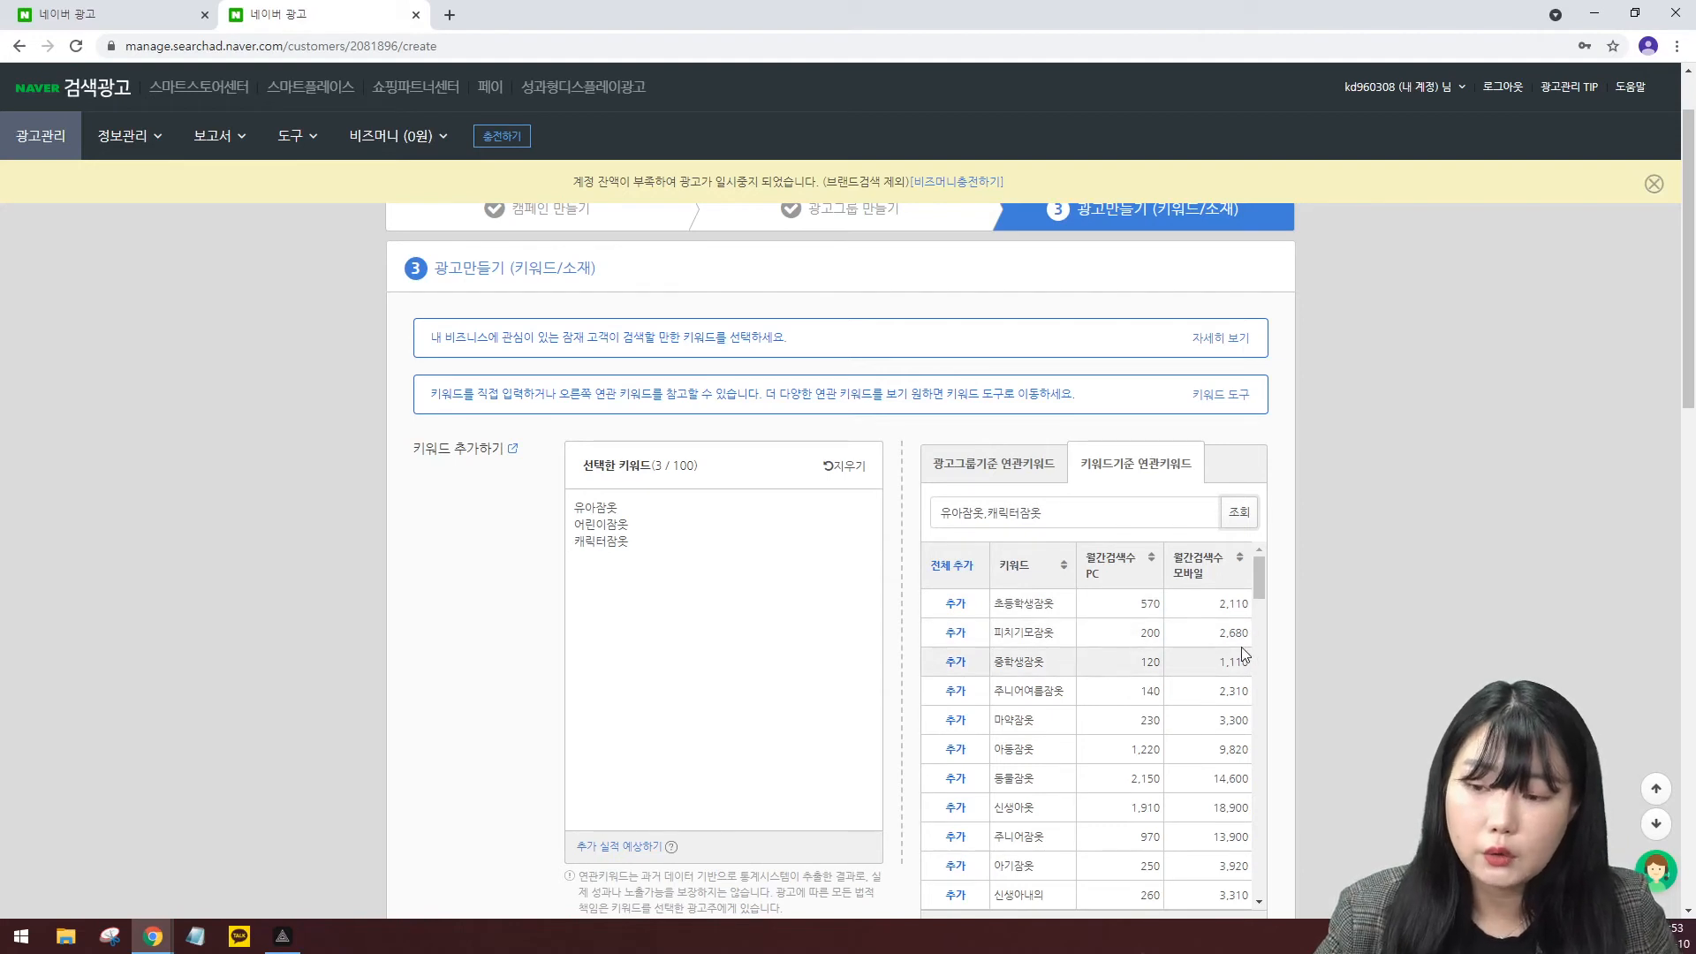
scroll(1320, 559, "down", 1)
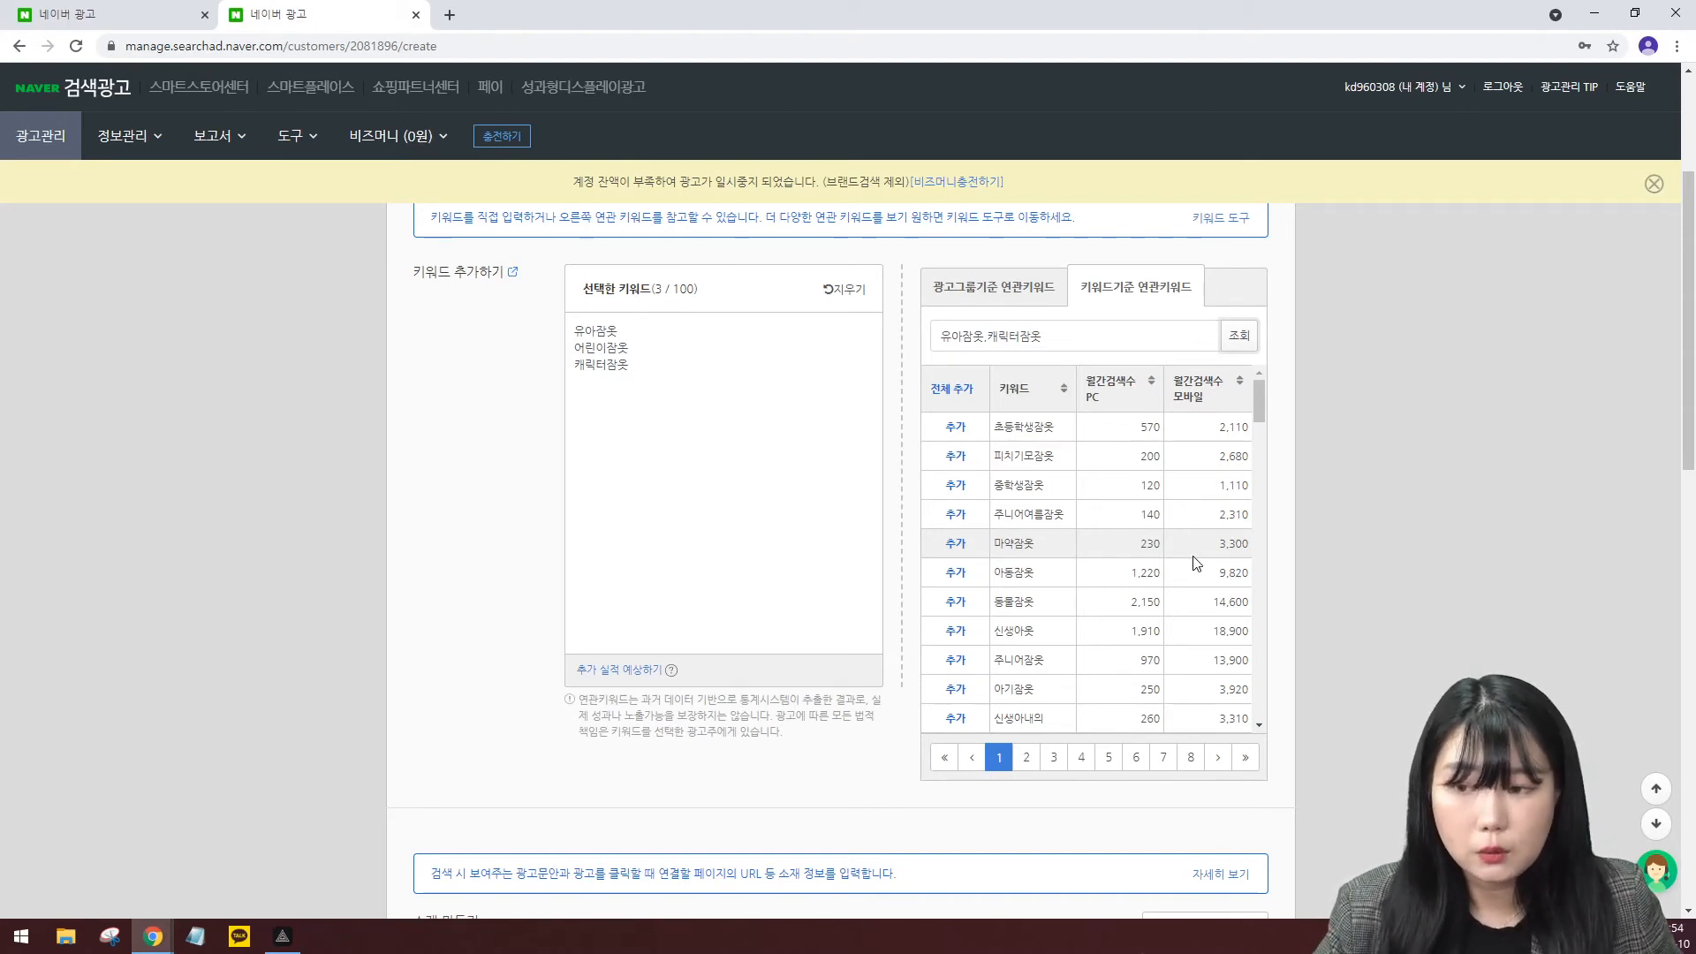
Add the related keywords 동물잠옷, 아동잠옷, 마약잠옷, 주니어여름잠옷 and 중학생잠옷 to the selected keywords.
left_click(956, 602)
left_click(956, 573)
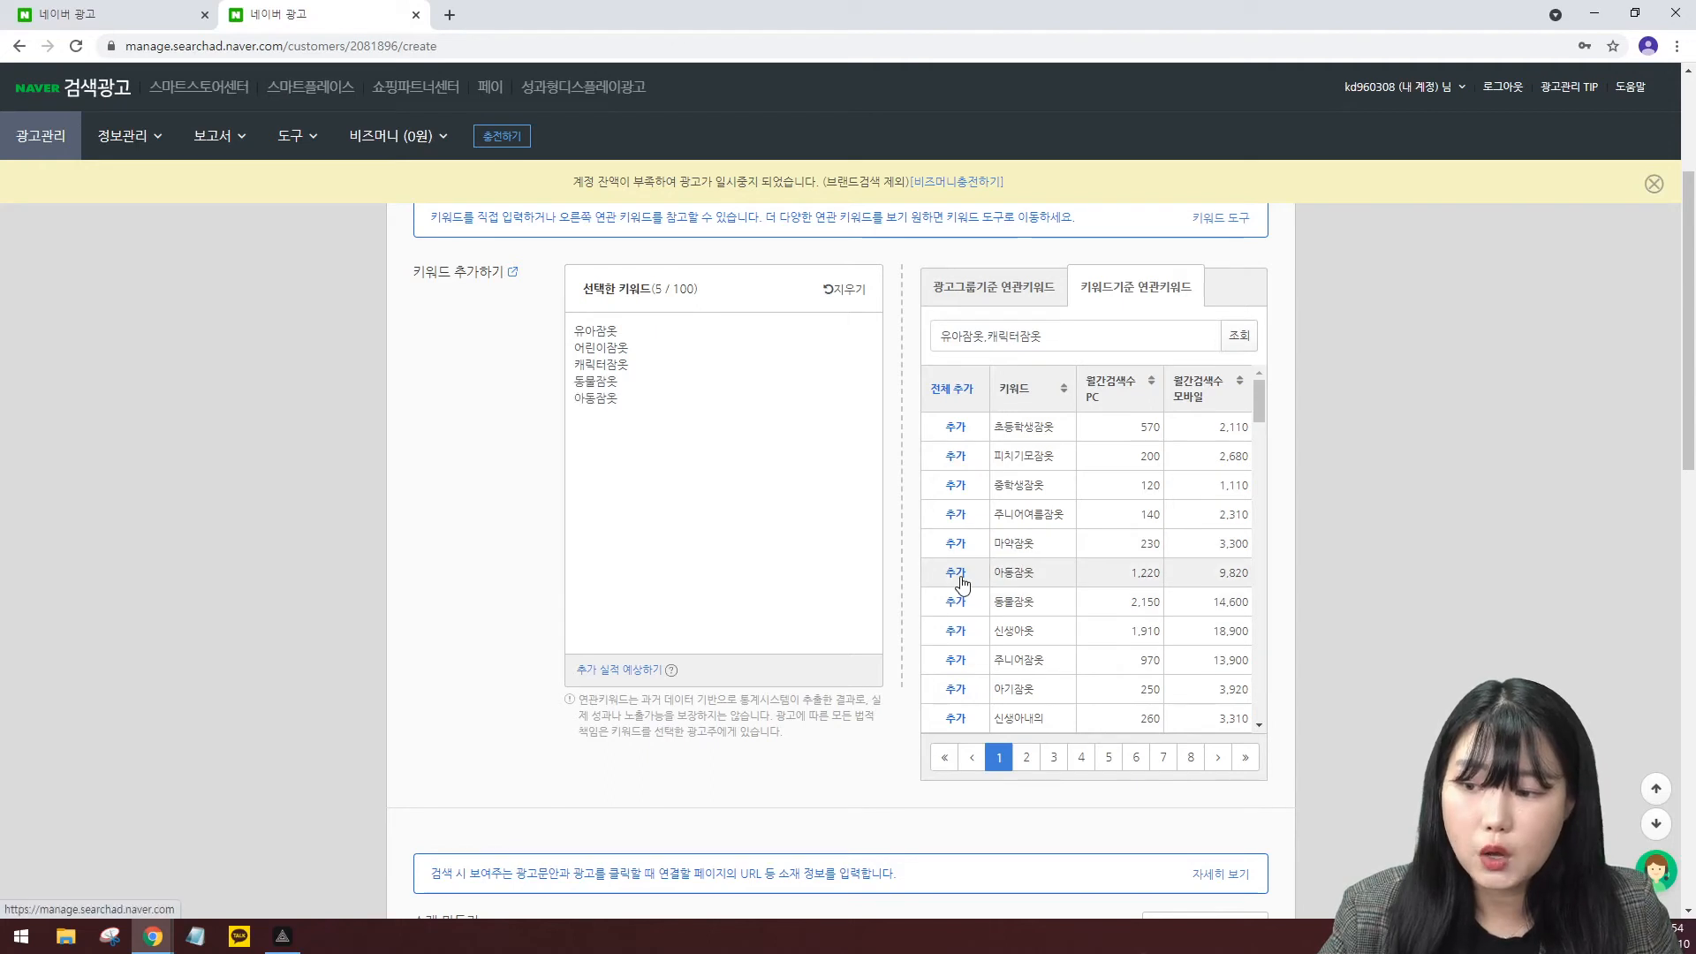
left_click(956, 543)
left_click(955, 514)
left_click(956, 485)
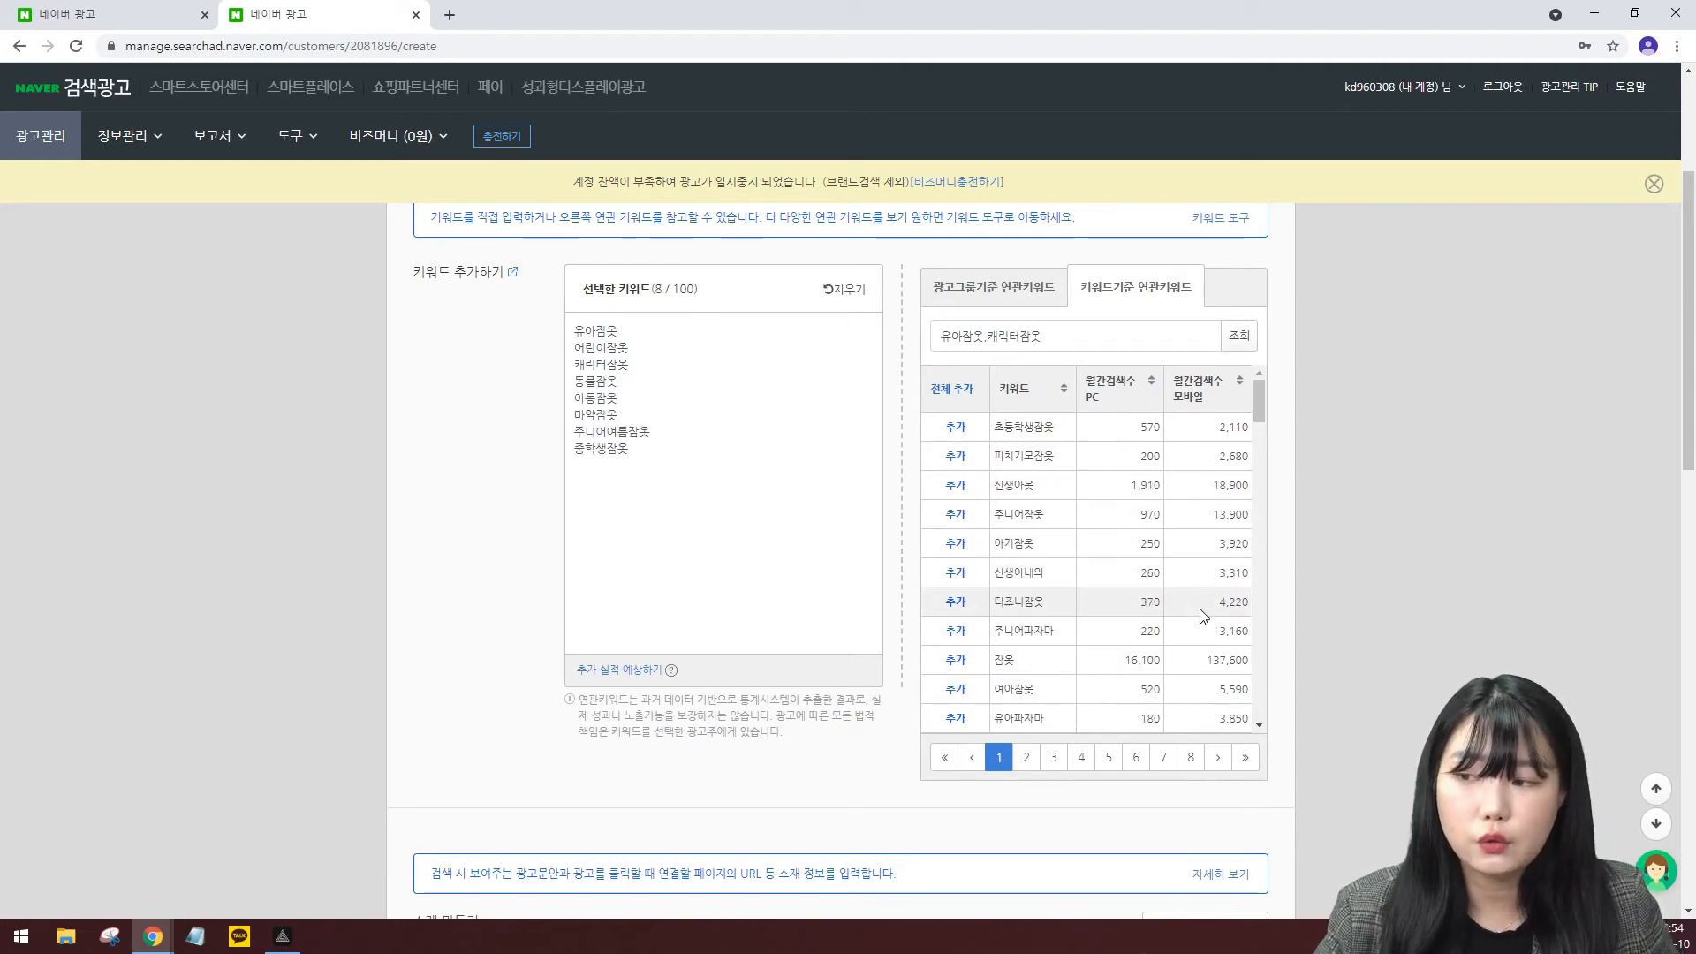
scroll(704, 485, "down", 4)
scroll(775, 534, "up", 3)
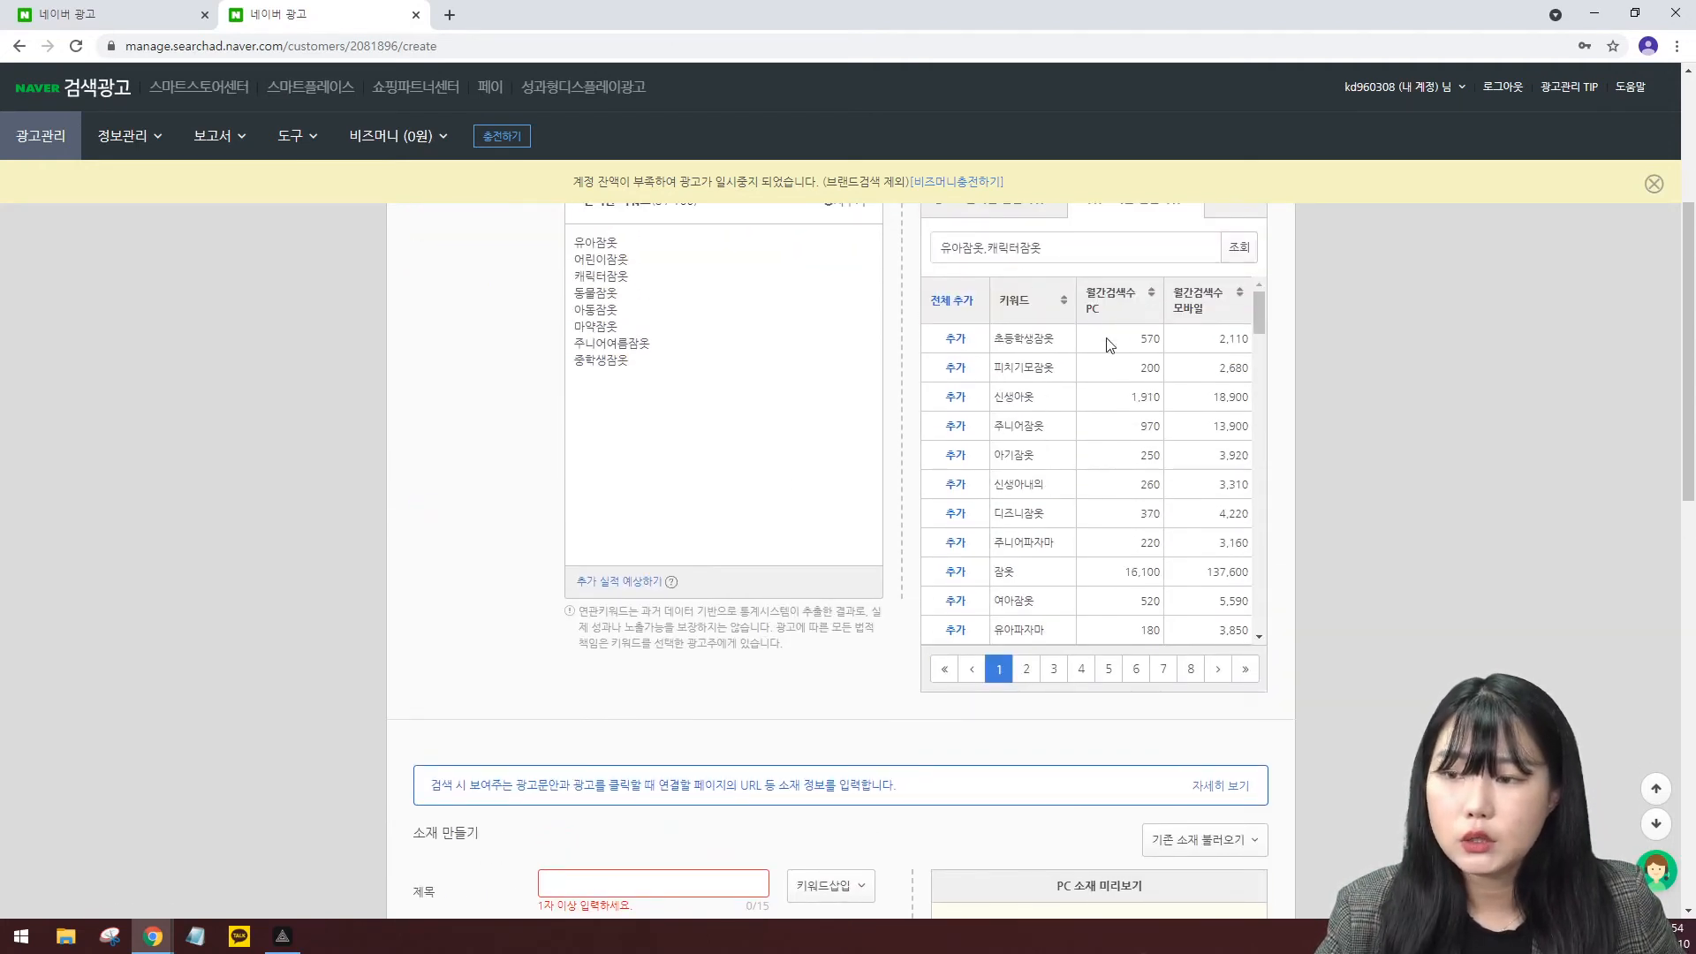
scroll(1088, 567, "down", 7)
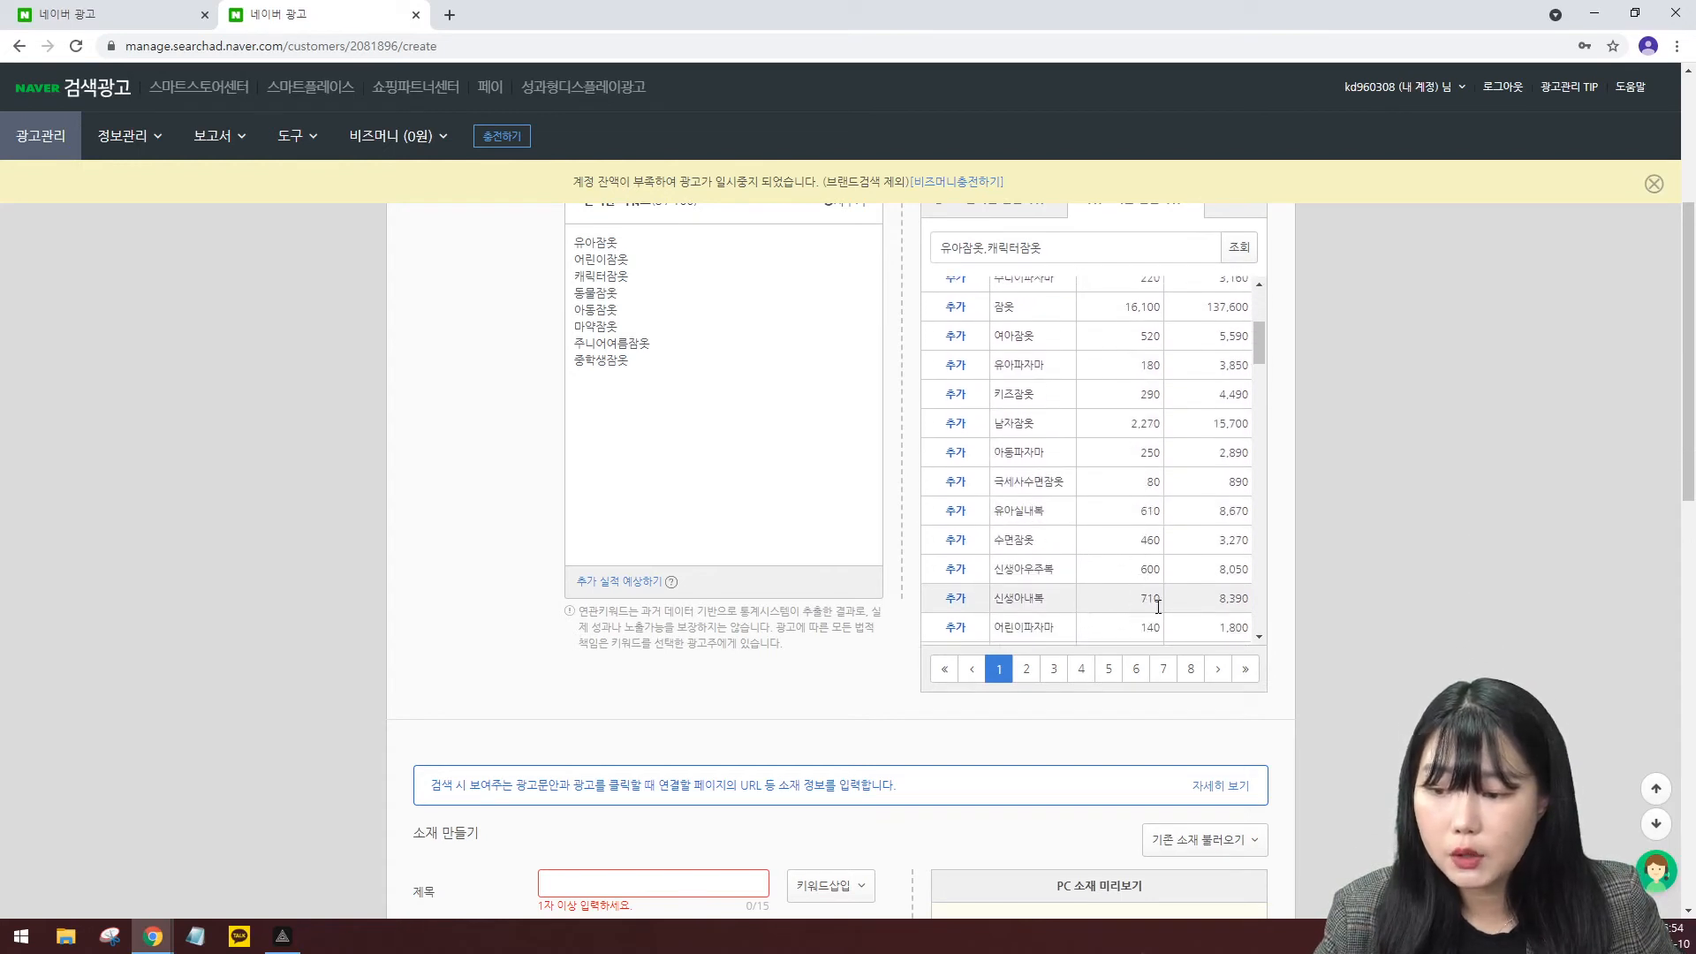
Enter the ad title 유아어린이 잠옷업체 and the description 어린이들이 좋아하는 잠옷 업체.
scroll(1171, 698, "down", 4)
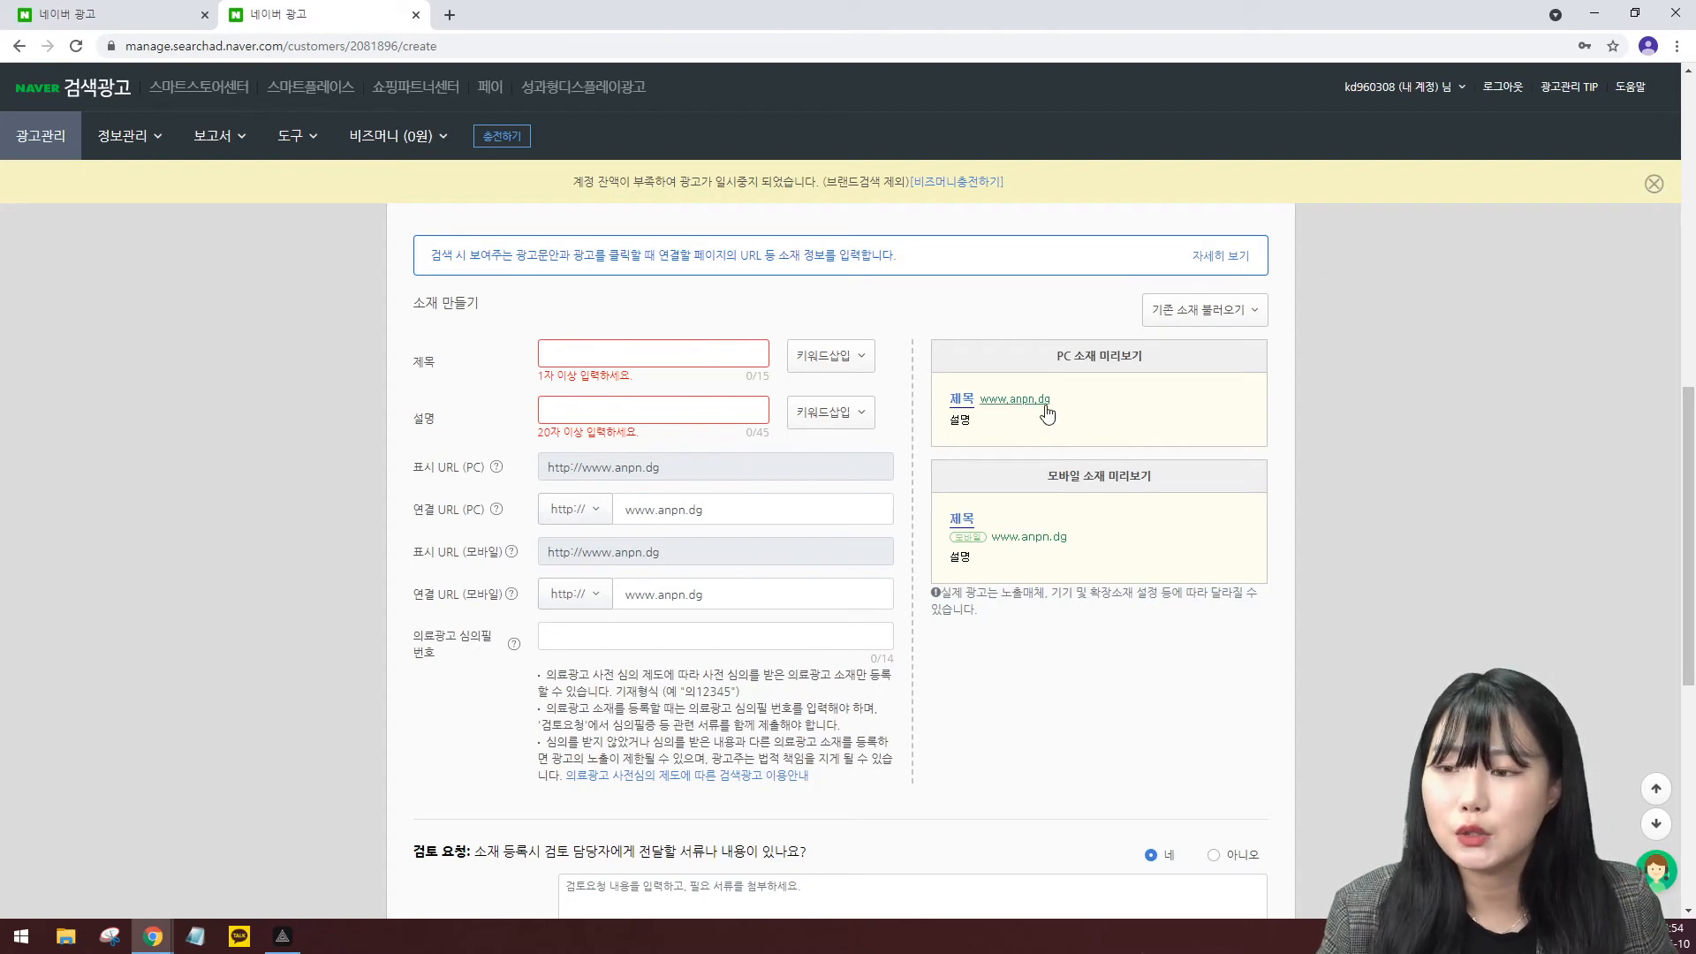
left_click(707, 353)
type("유아어린이 잠옷업체")
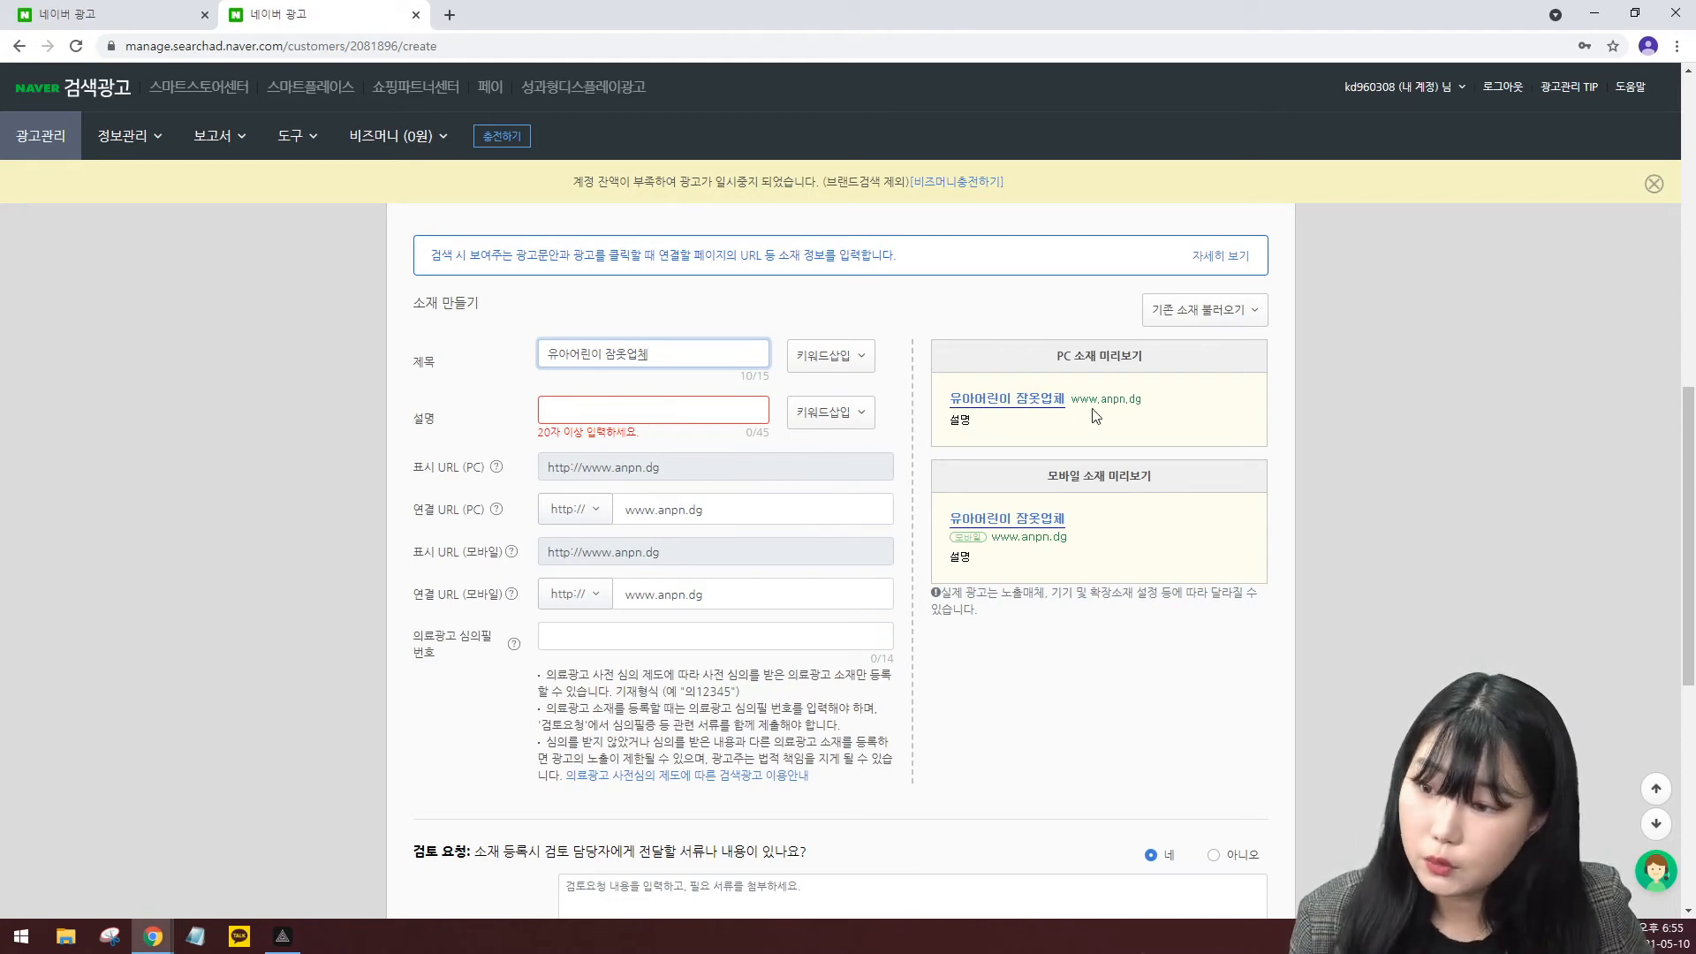
left_click(549, 409)
type("어린이들이 좋아하는 잠옷 업체")
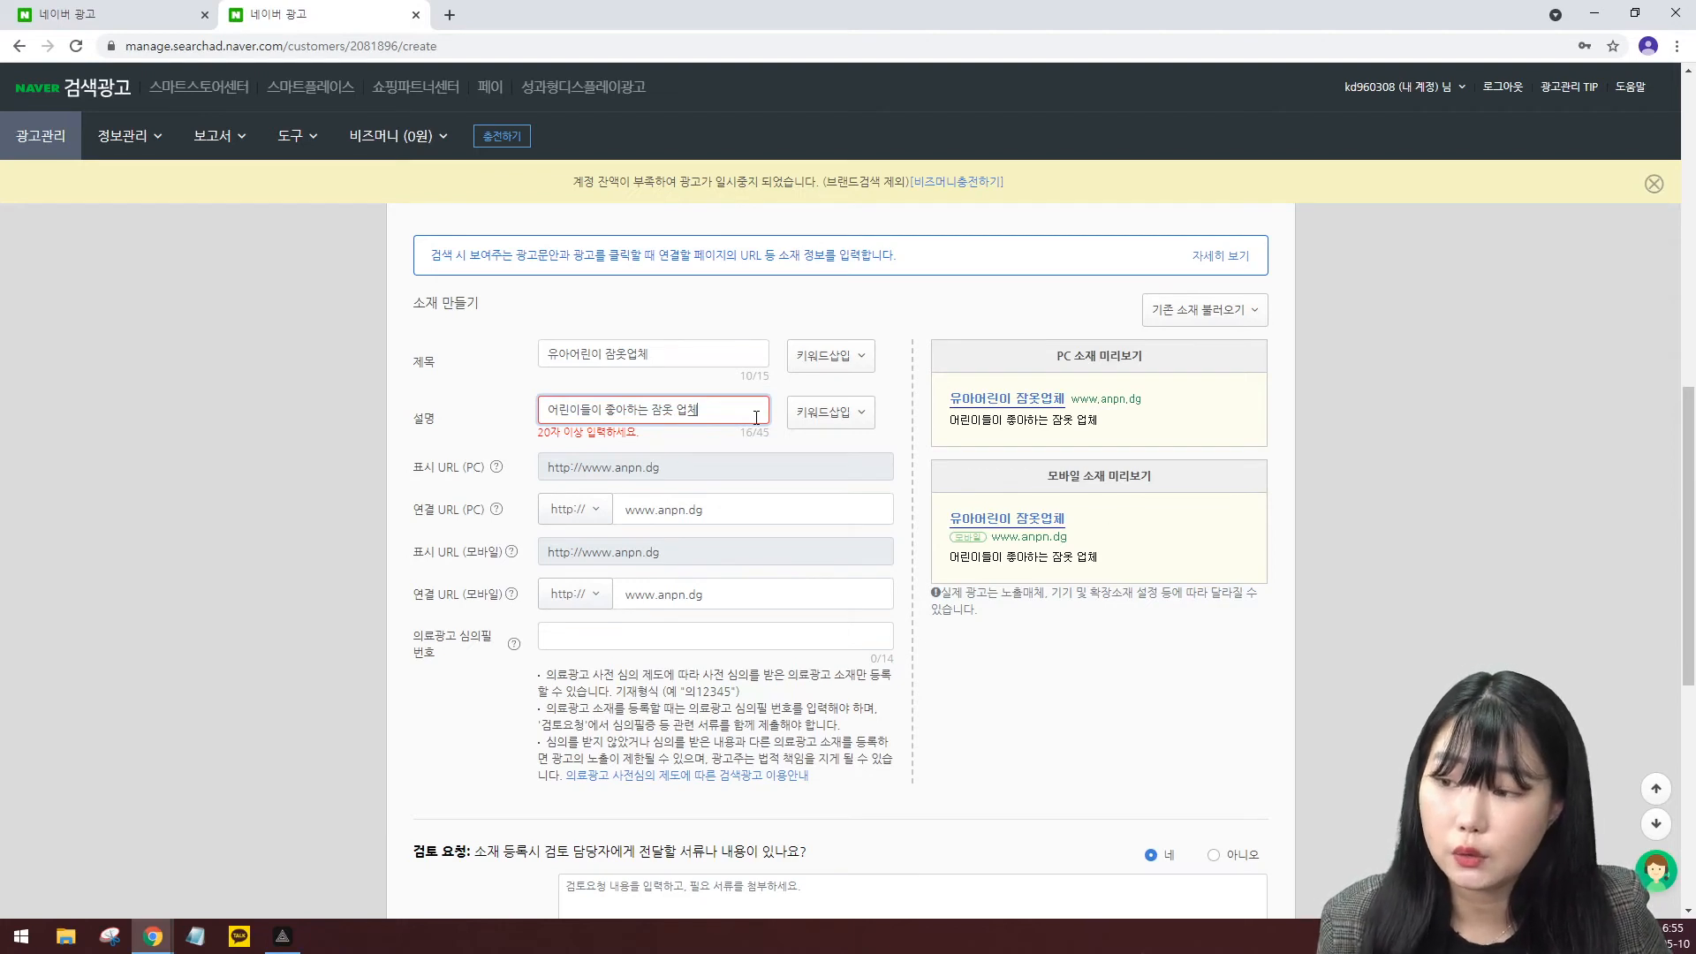
Append keyword insertion with the replacement keyword 잠옷 once to the ad title and twice to the description.
left_click(835, 358)
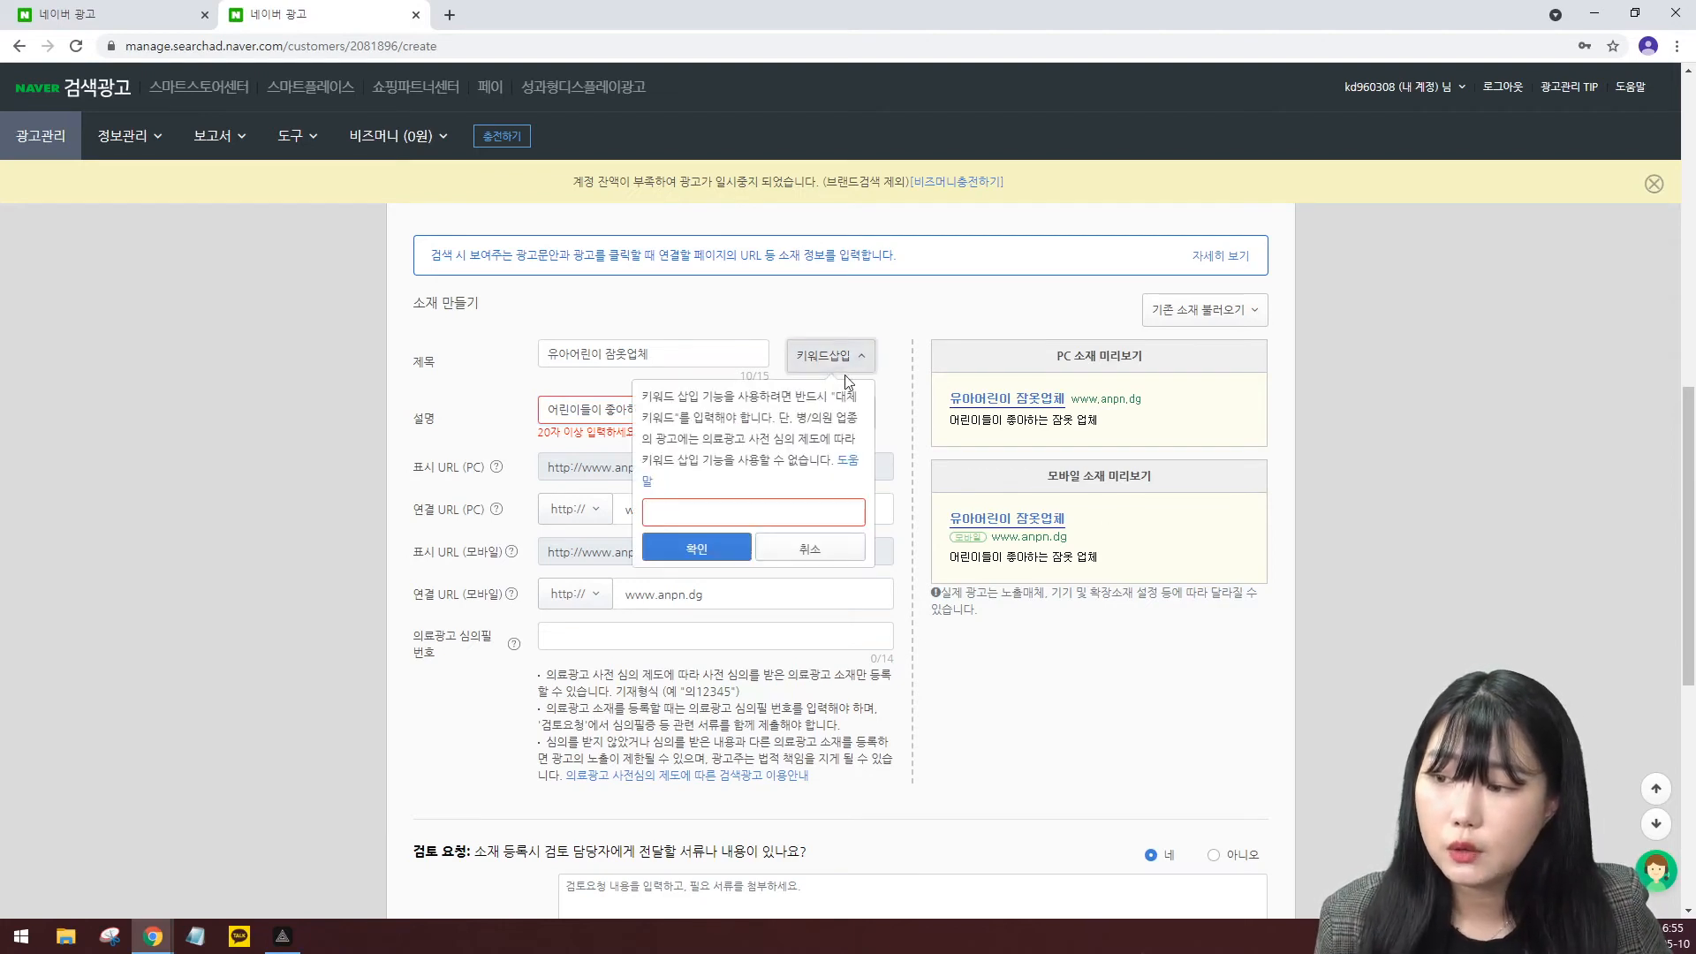
left_click(766, 505)
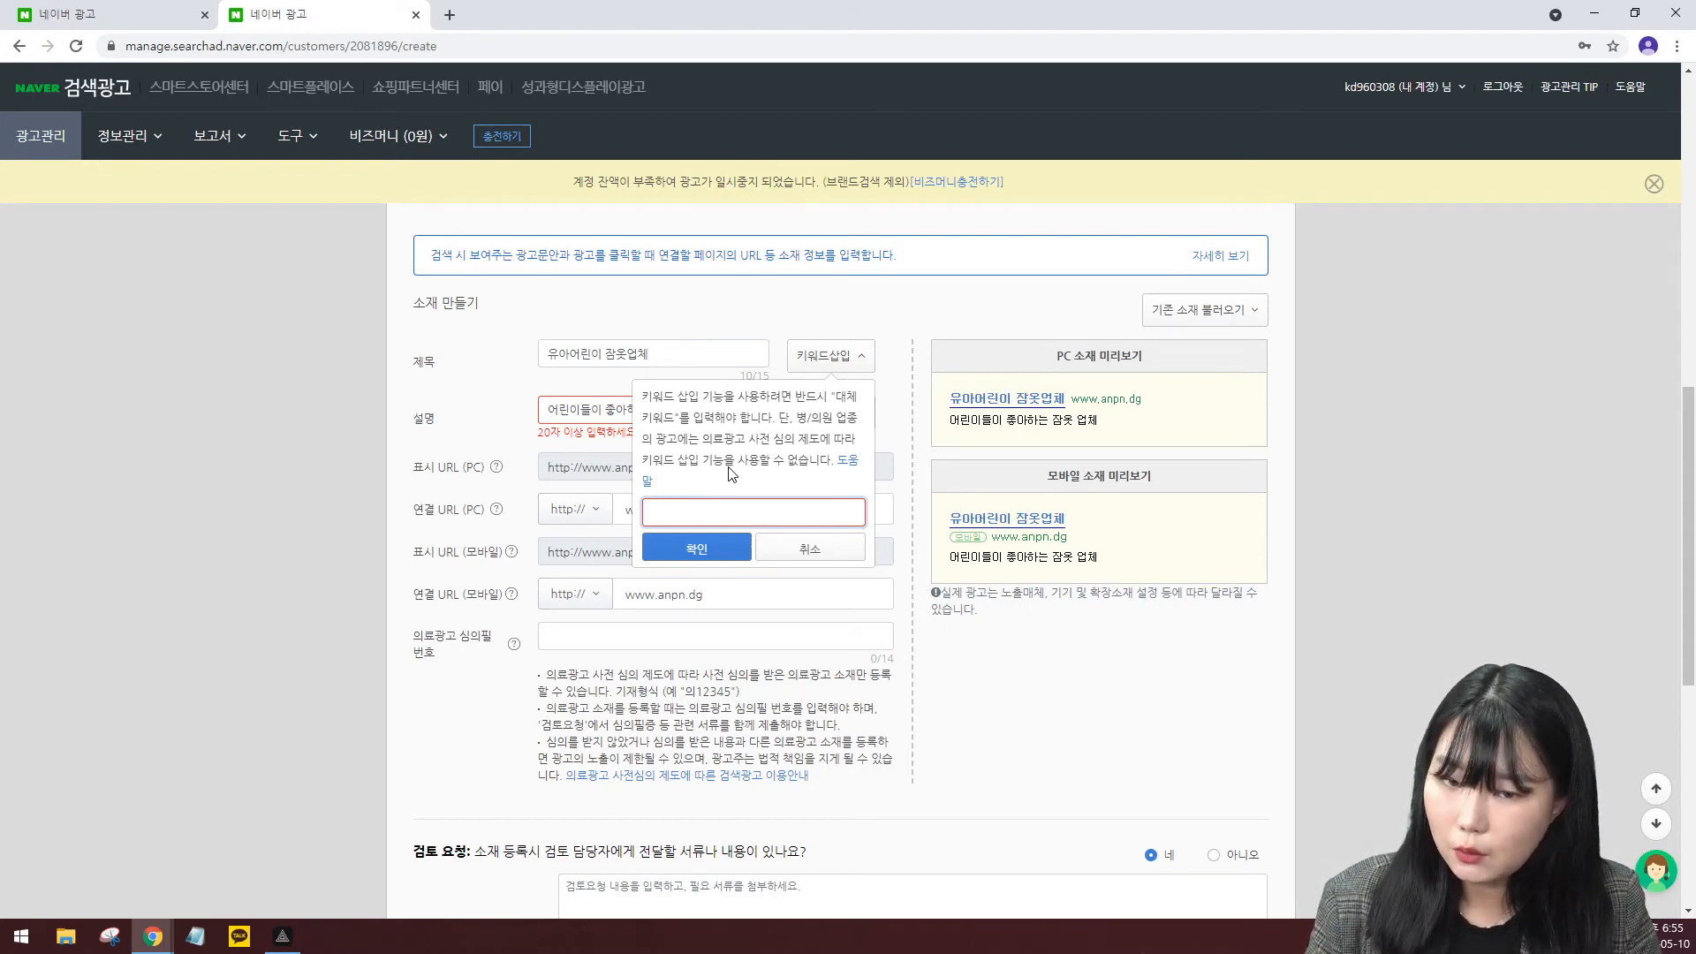
type("잠옷")
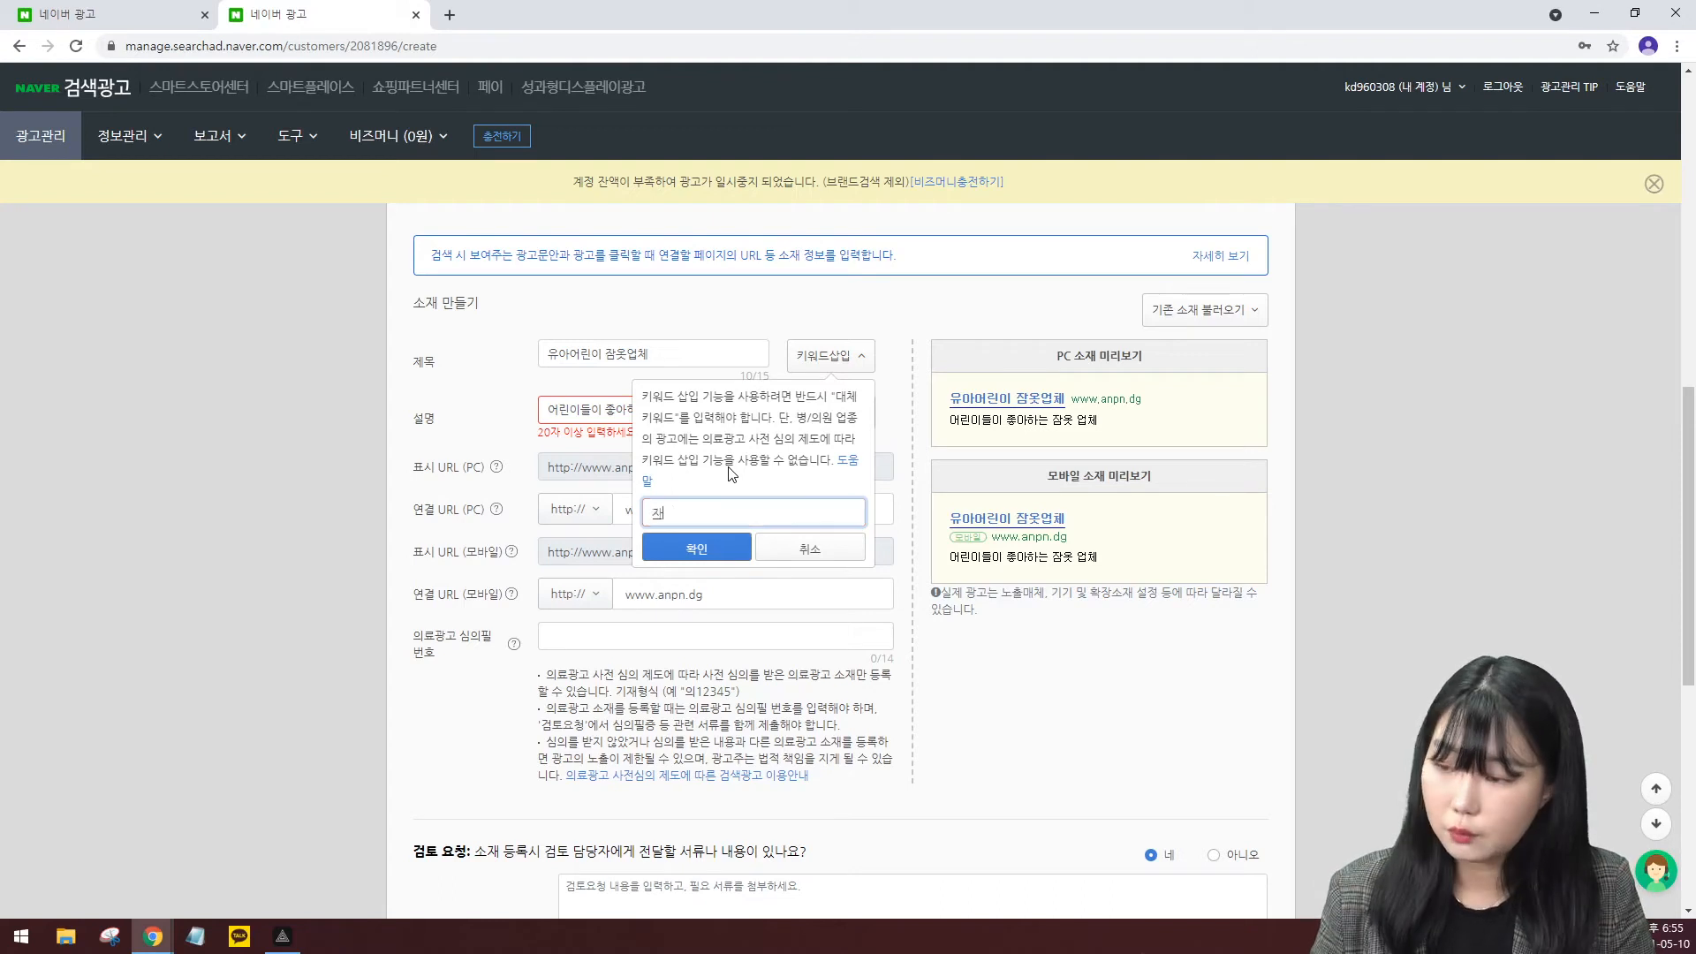
left_click(694, 549)
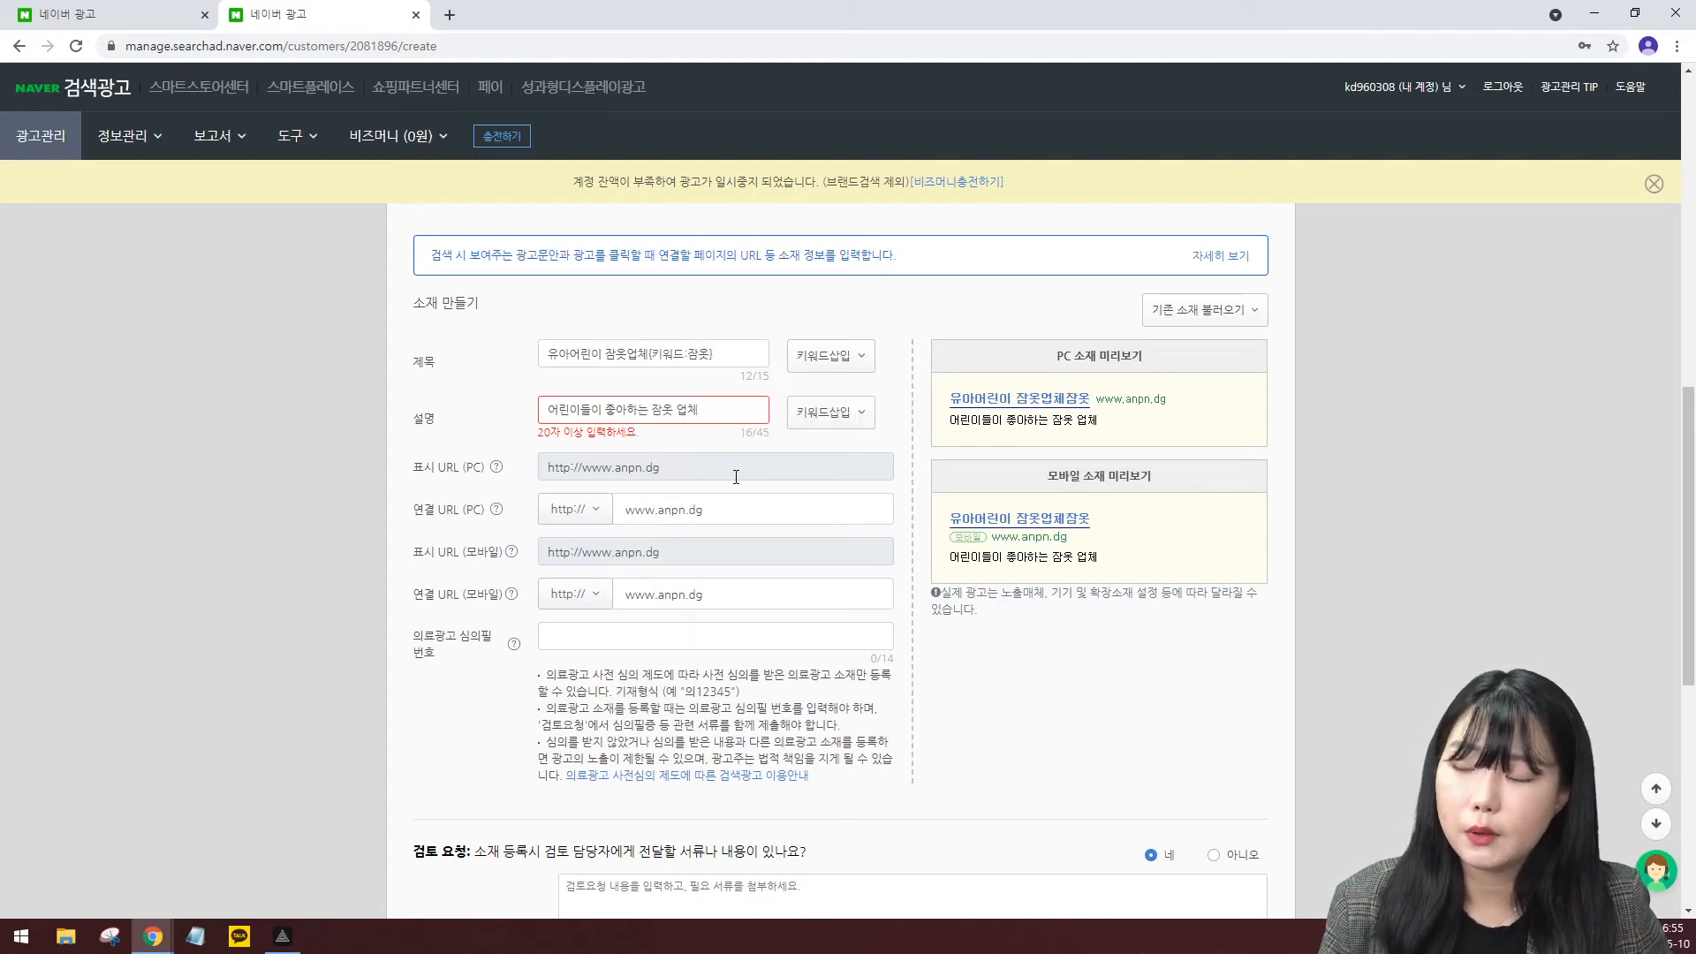
left_click(807, 414)
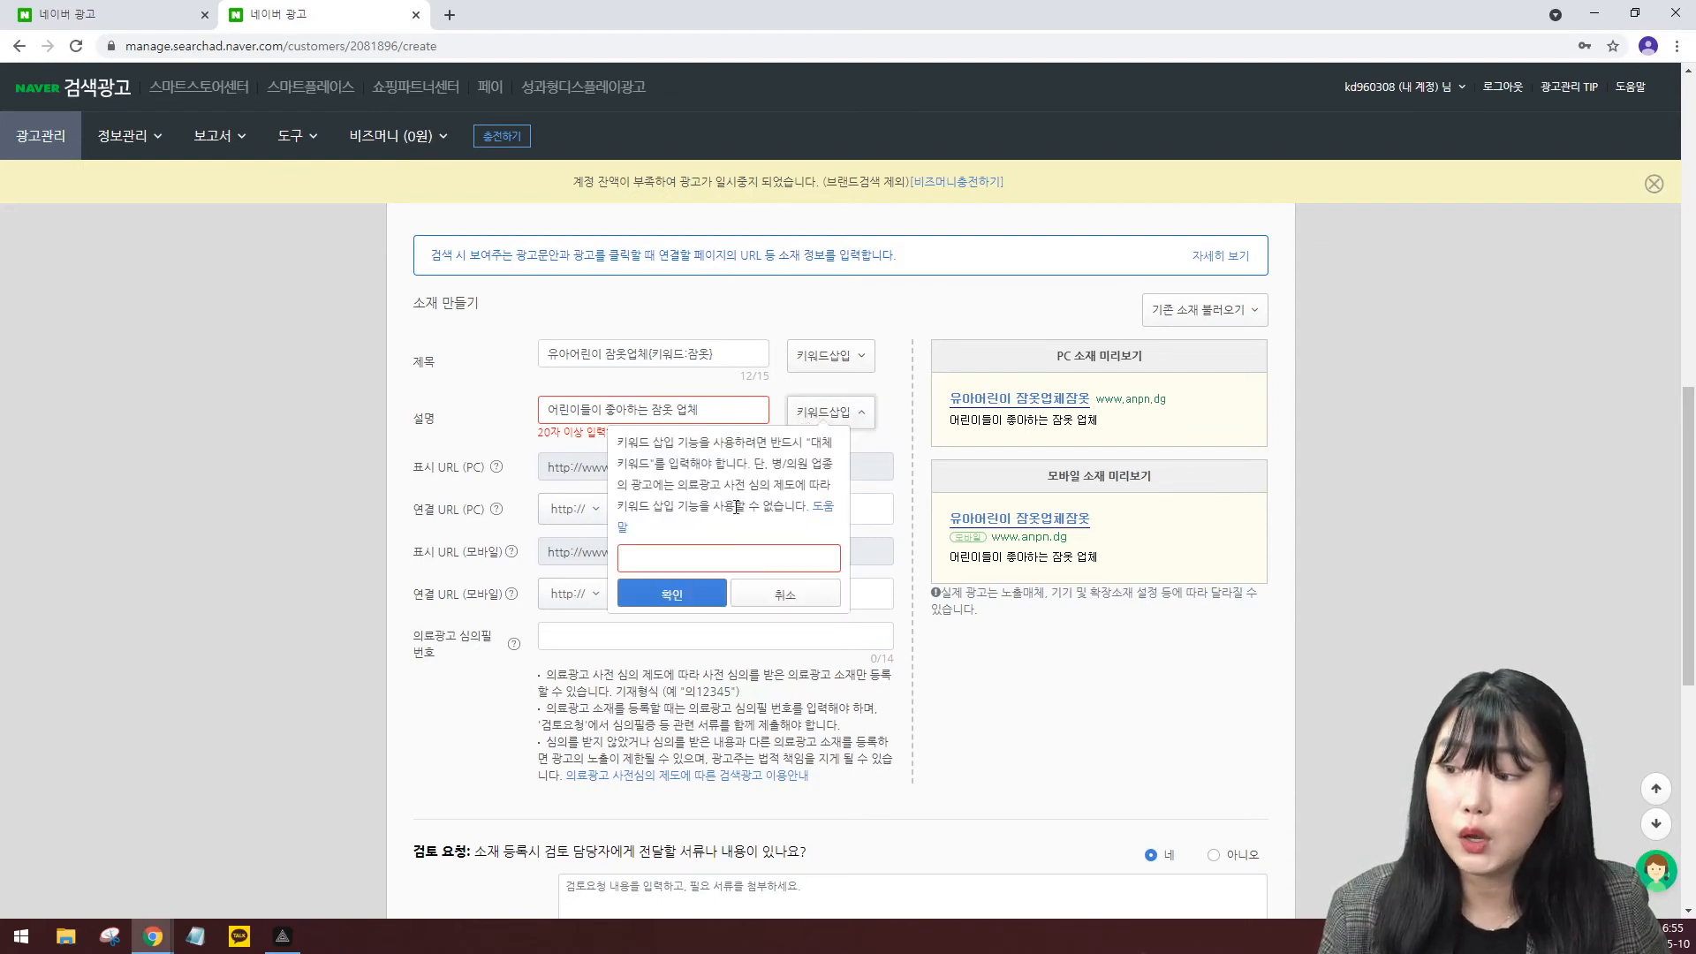
type("잠옷")
left_click(672, 594)
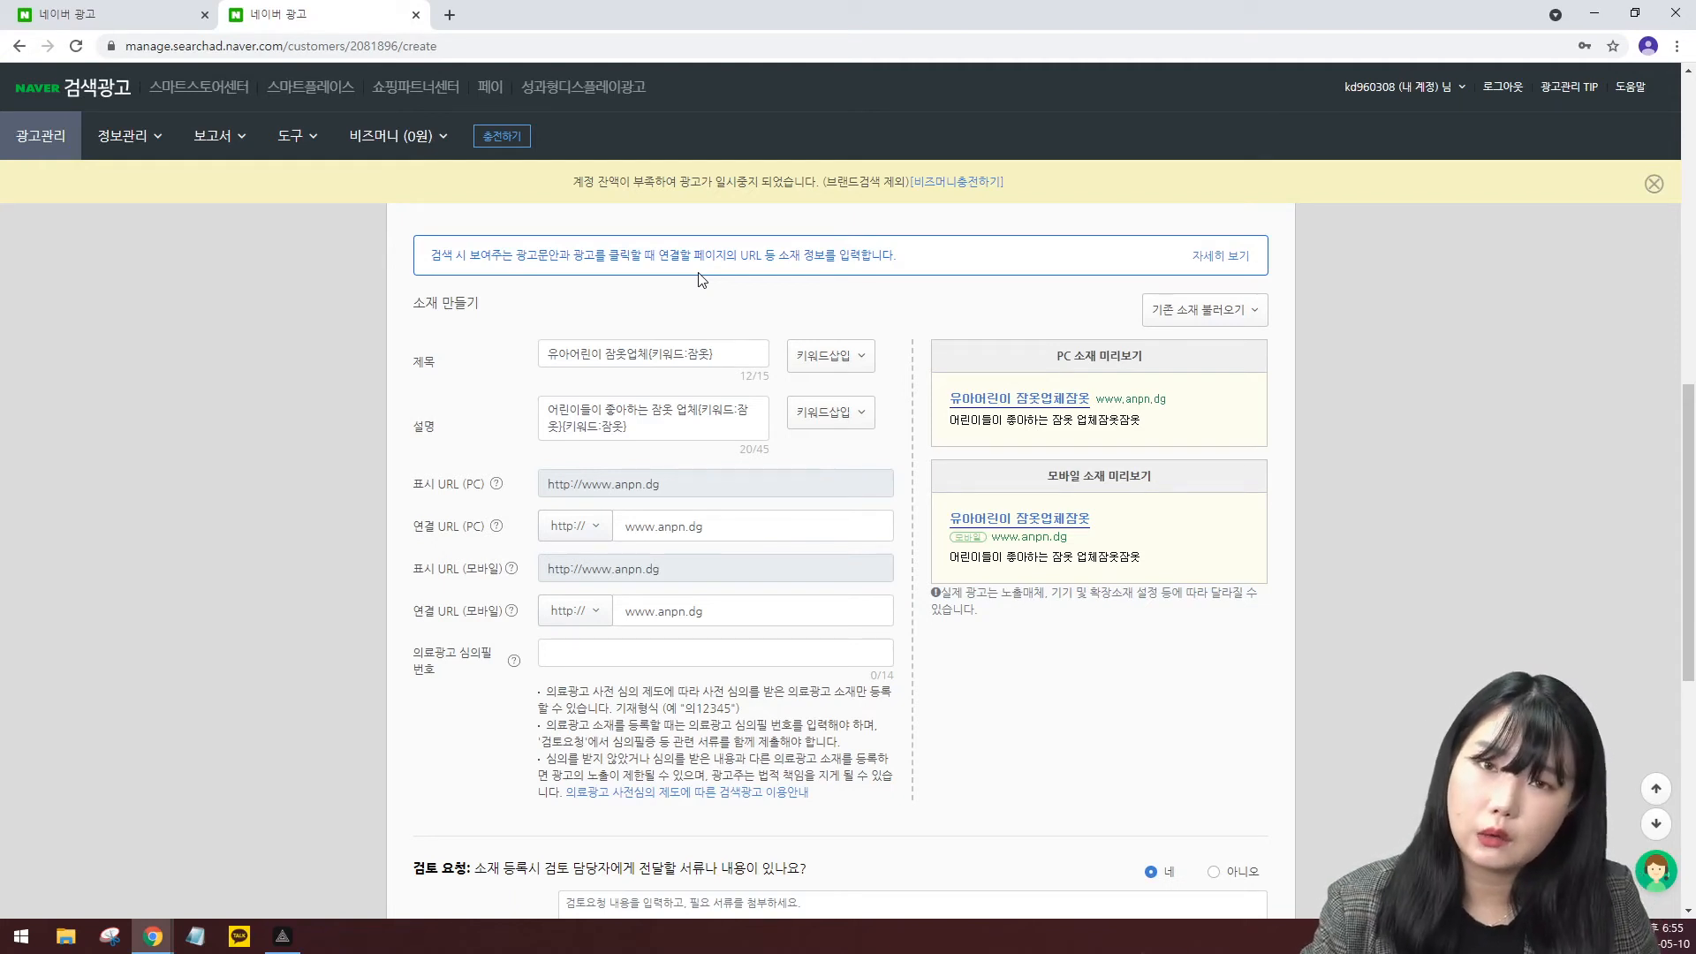
Check the PC and mobile 연결 URL entries of the ad creative.
scroll(756, 336, "down", 2)
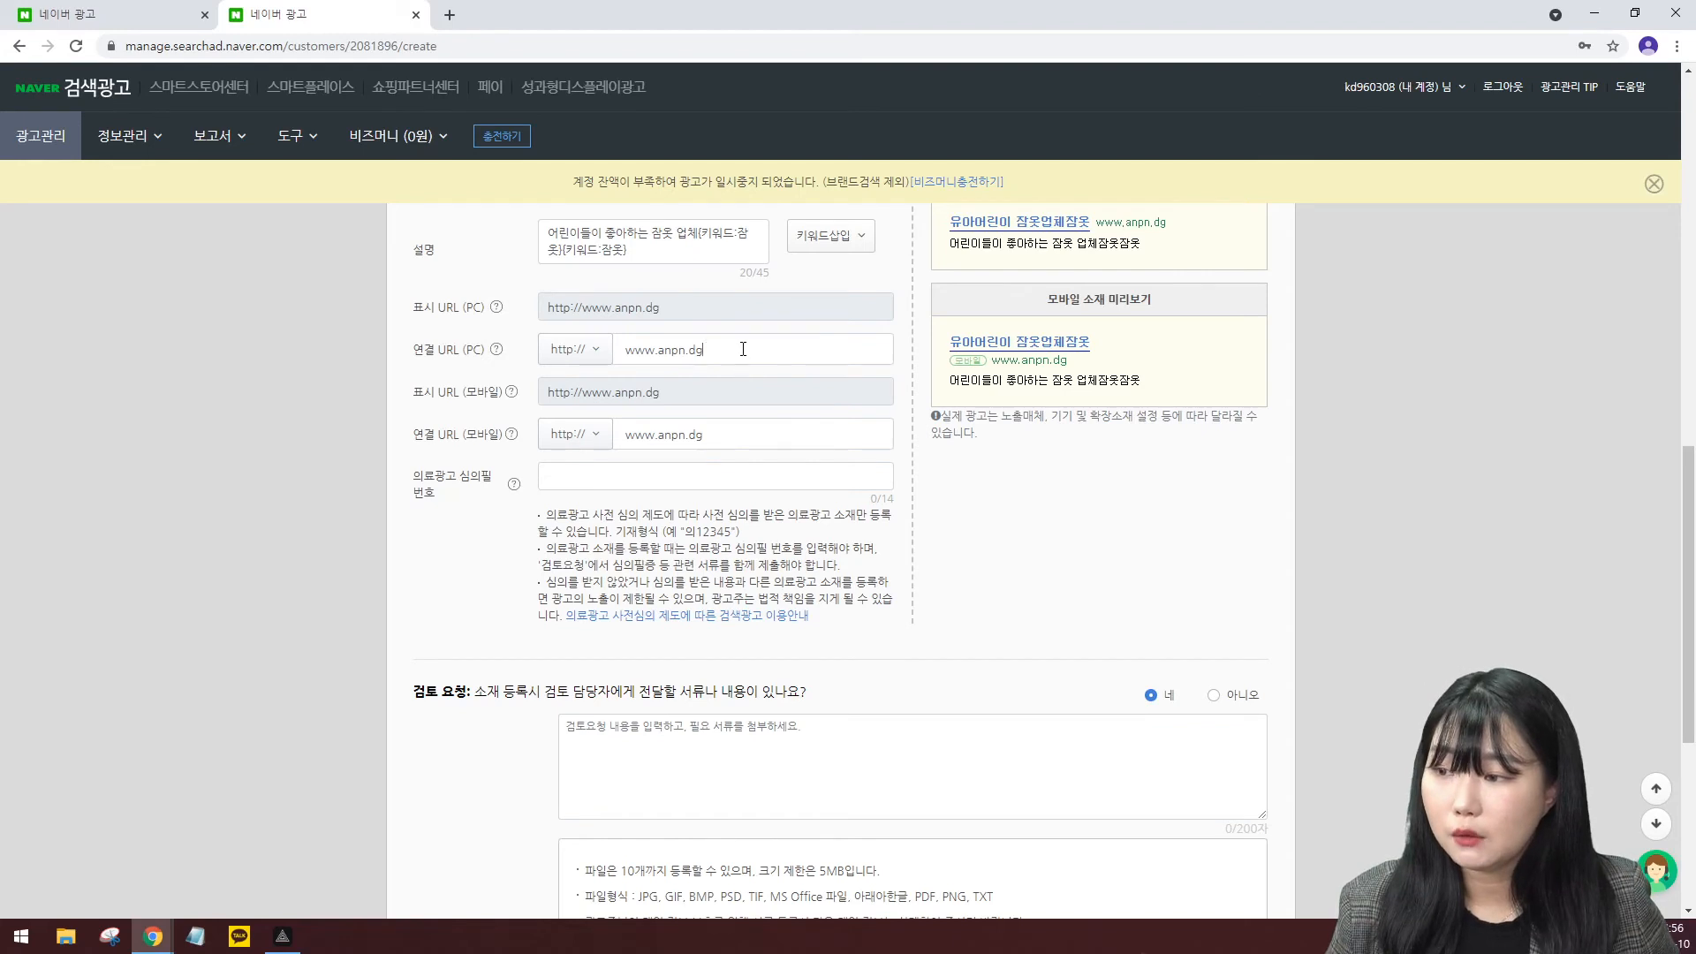
left_click_drag(743, 349, 622, 358)
left_click_drag(730, 434, 622, 438)
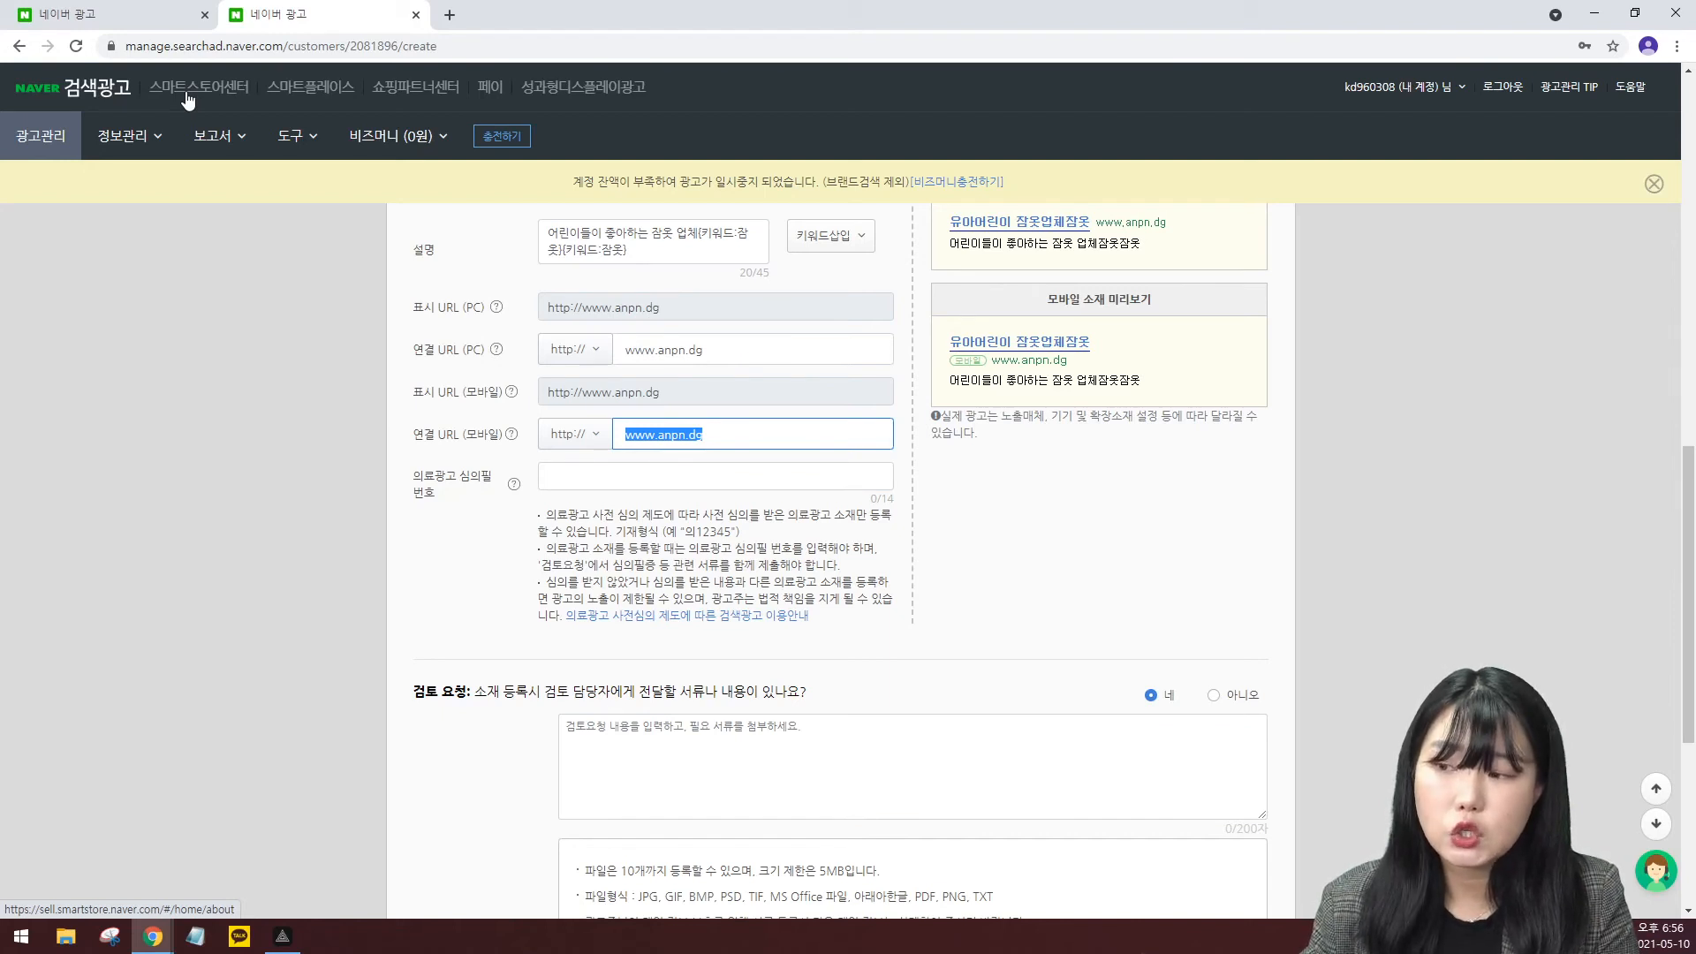
Set the 검토 요청 question to 아니오 and create the ad.
scroll(579, 457, "down", 1)
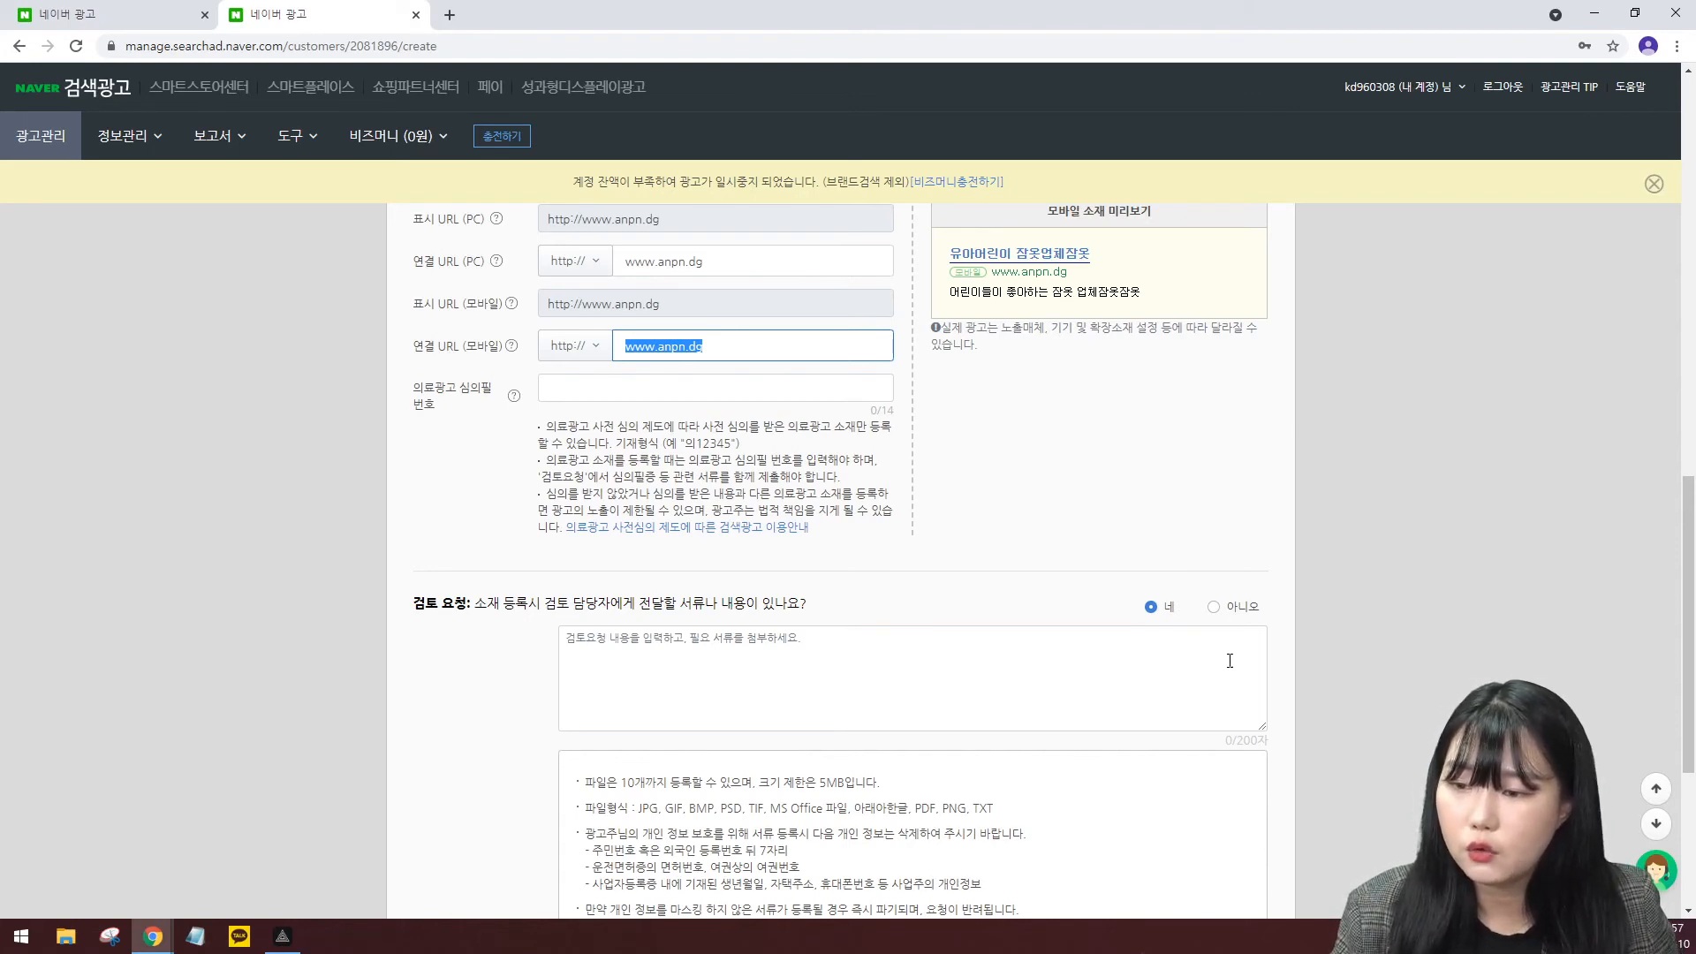
scroll(1207, 462, "down", 2)
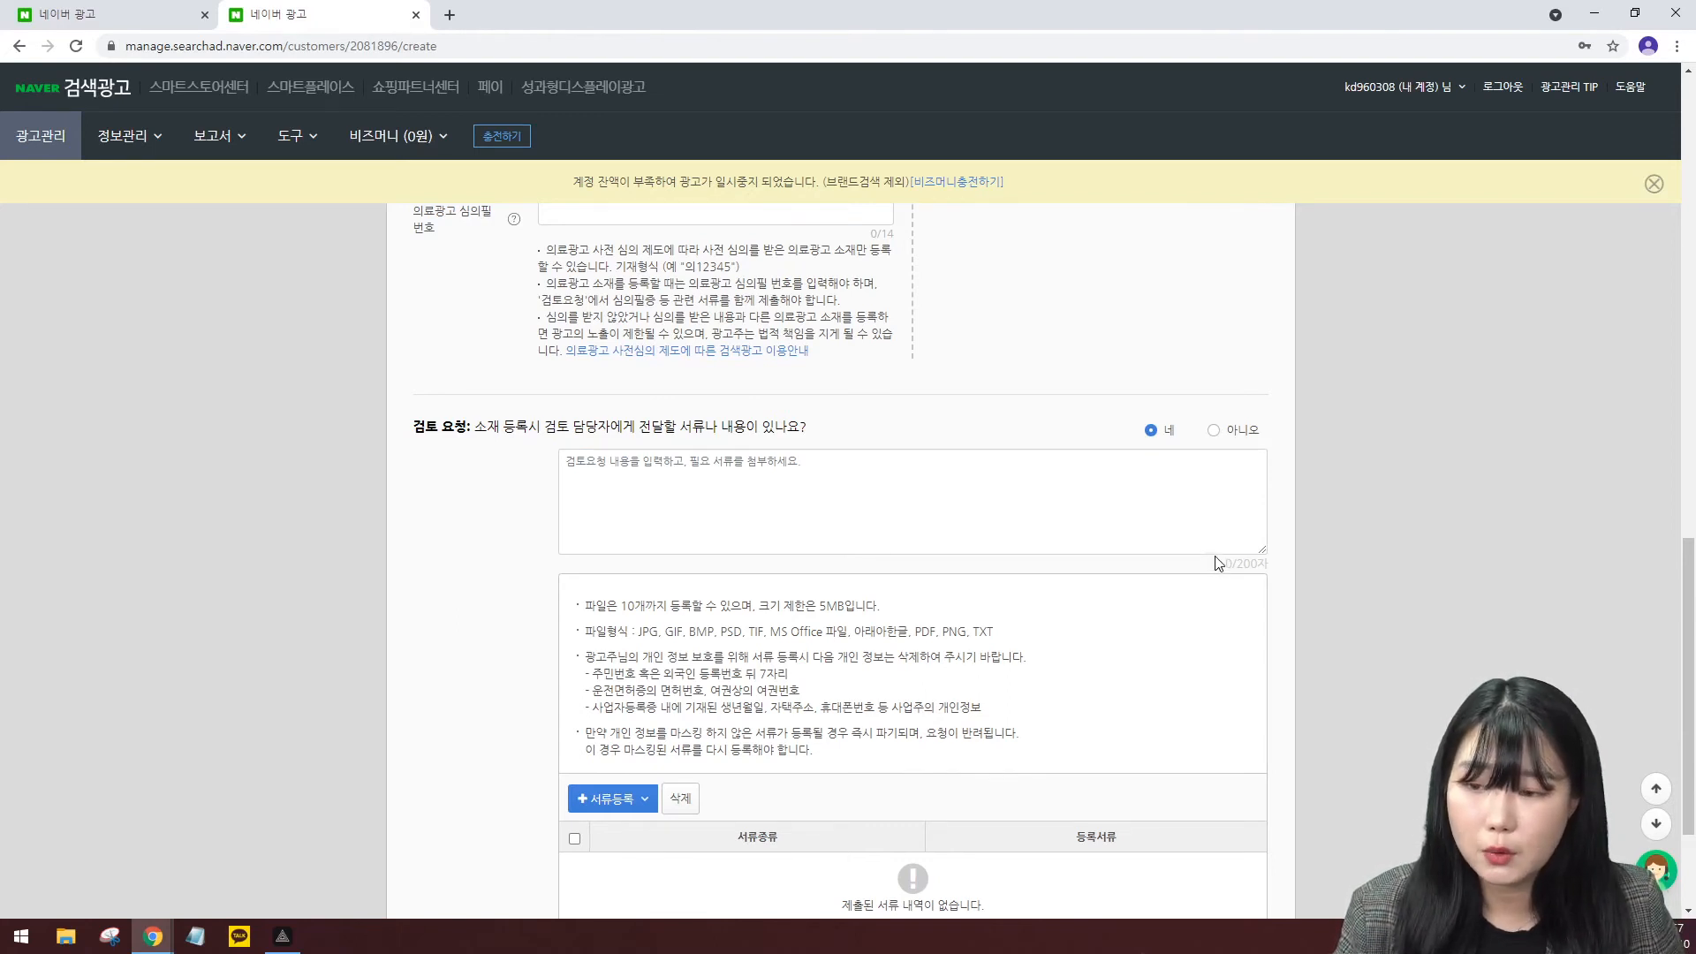
left_click(1233, 435)
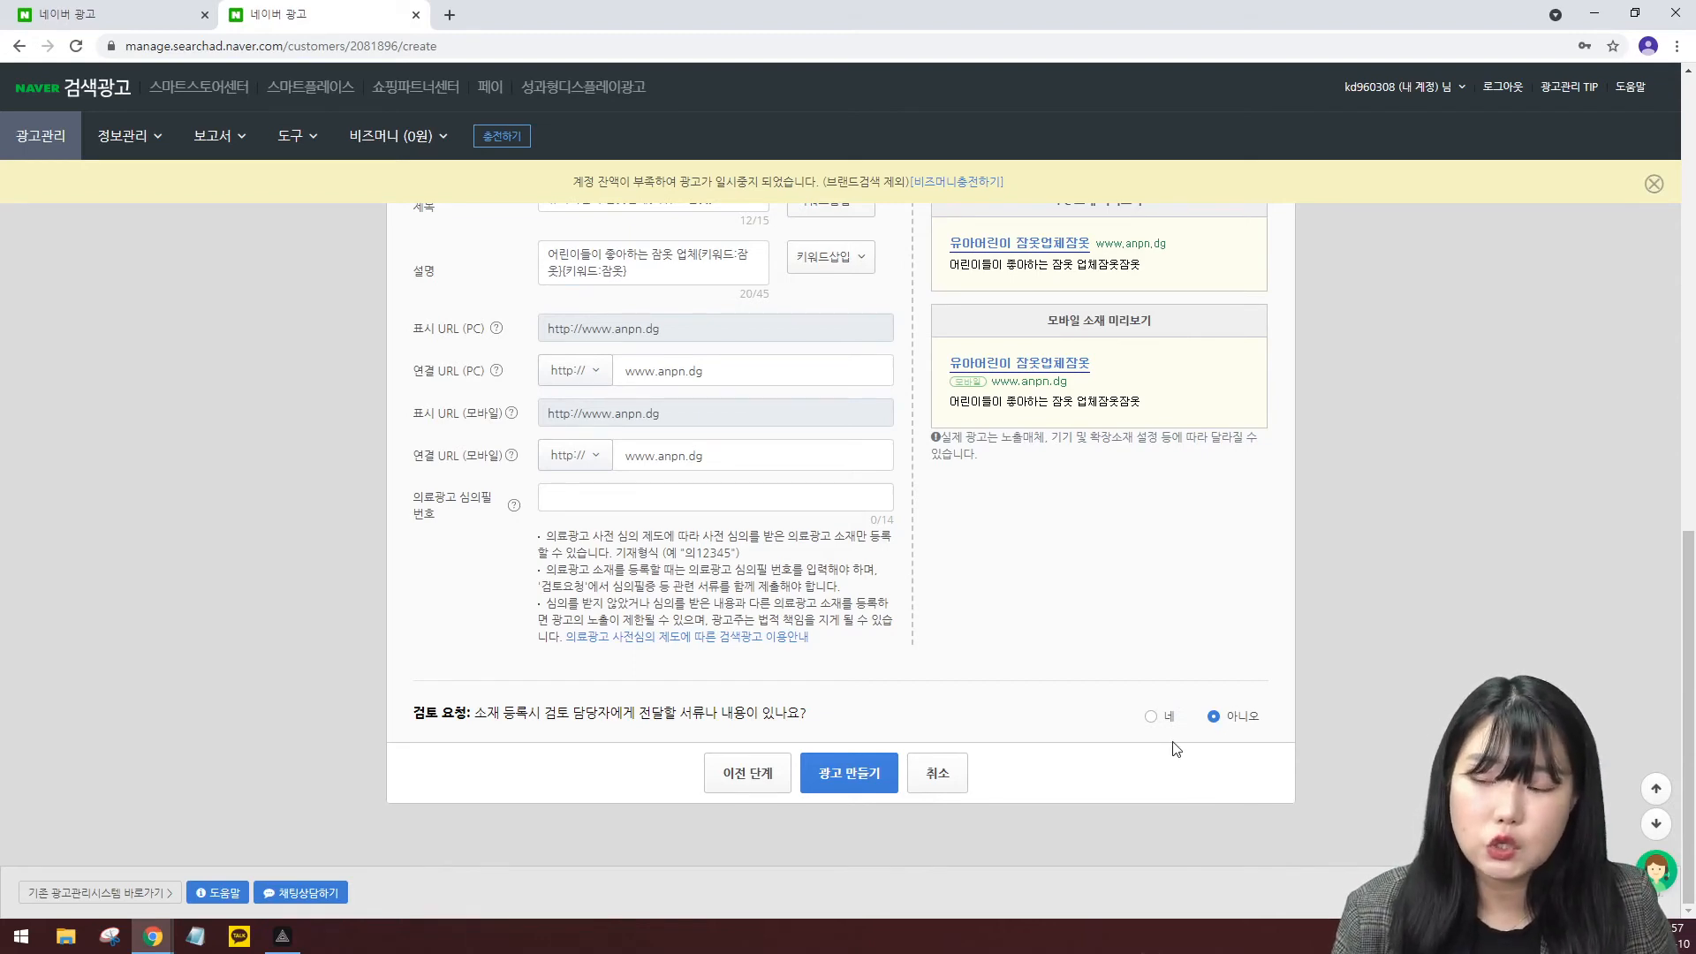
scroll(1177, 749, "up", 5)
scroll(891, 753, "down", 5)
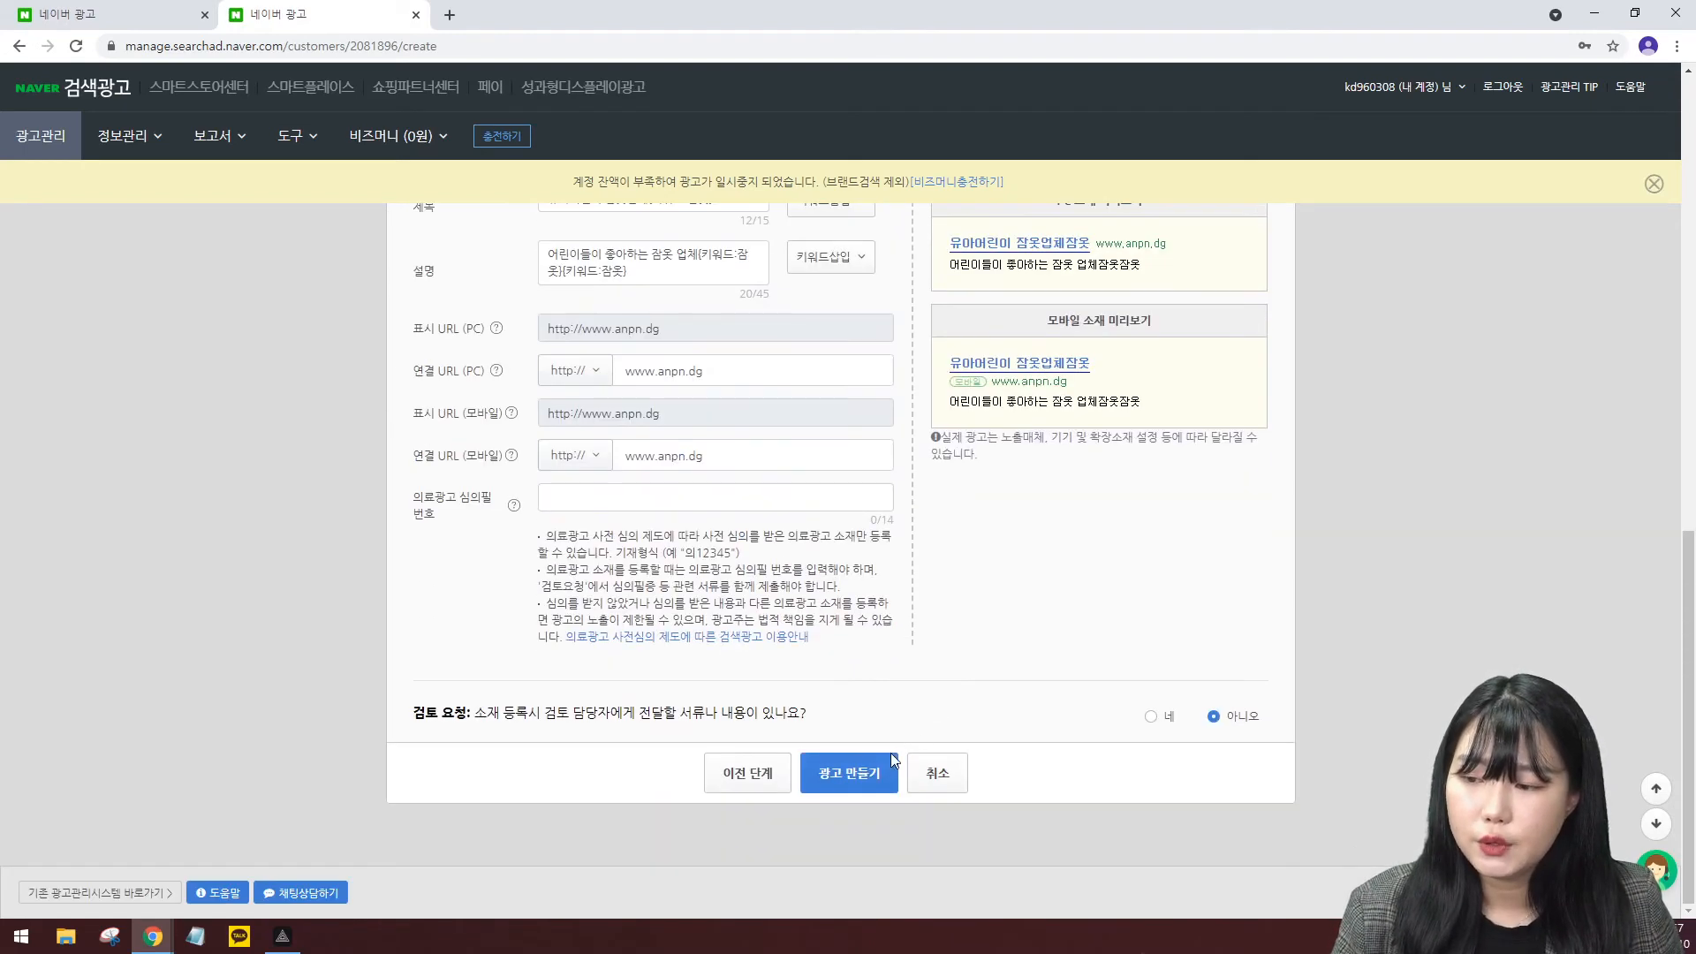
left_click(888, 767)
left_click(850, 529)
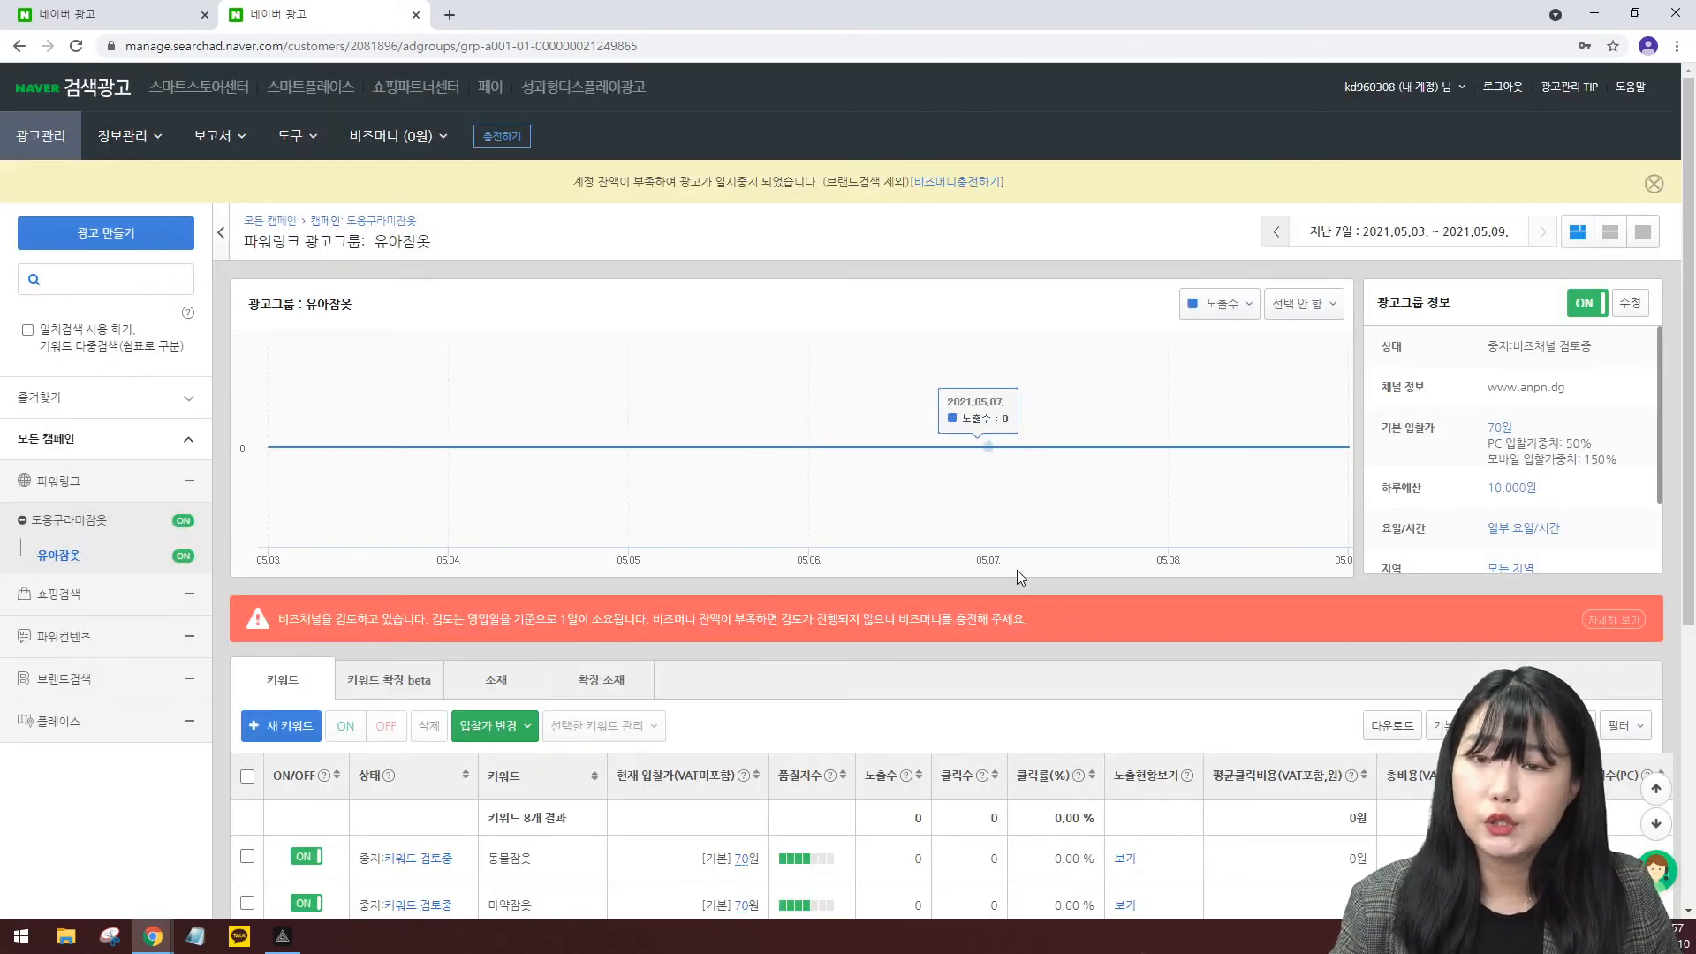
Examine the 홍보종류 choices for a new 홍보문구 extension in the ad group's 확장 소재, and leave the form without saving.
scroll(1041, 572, "down", 3)
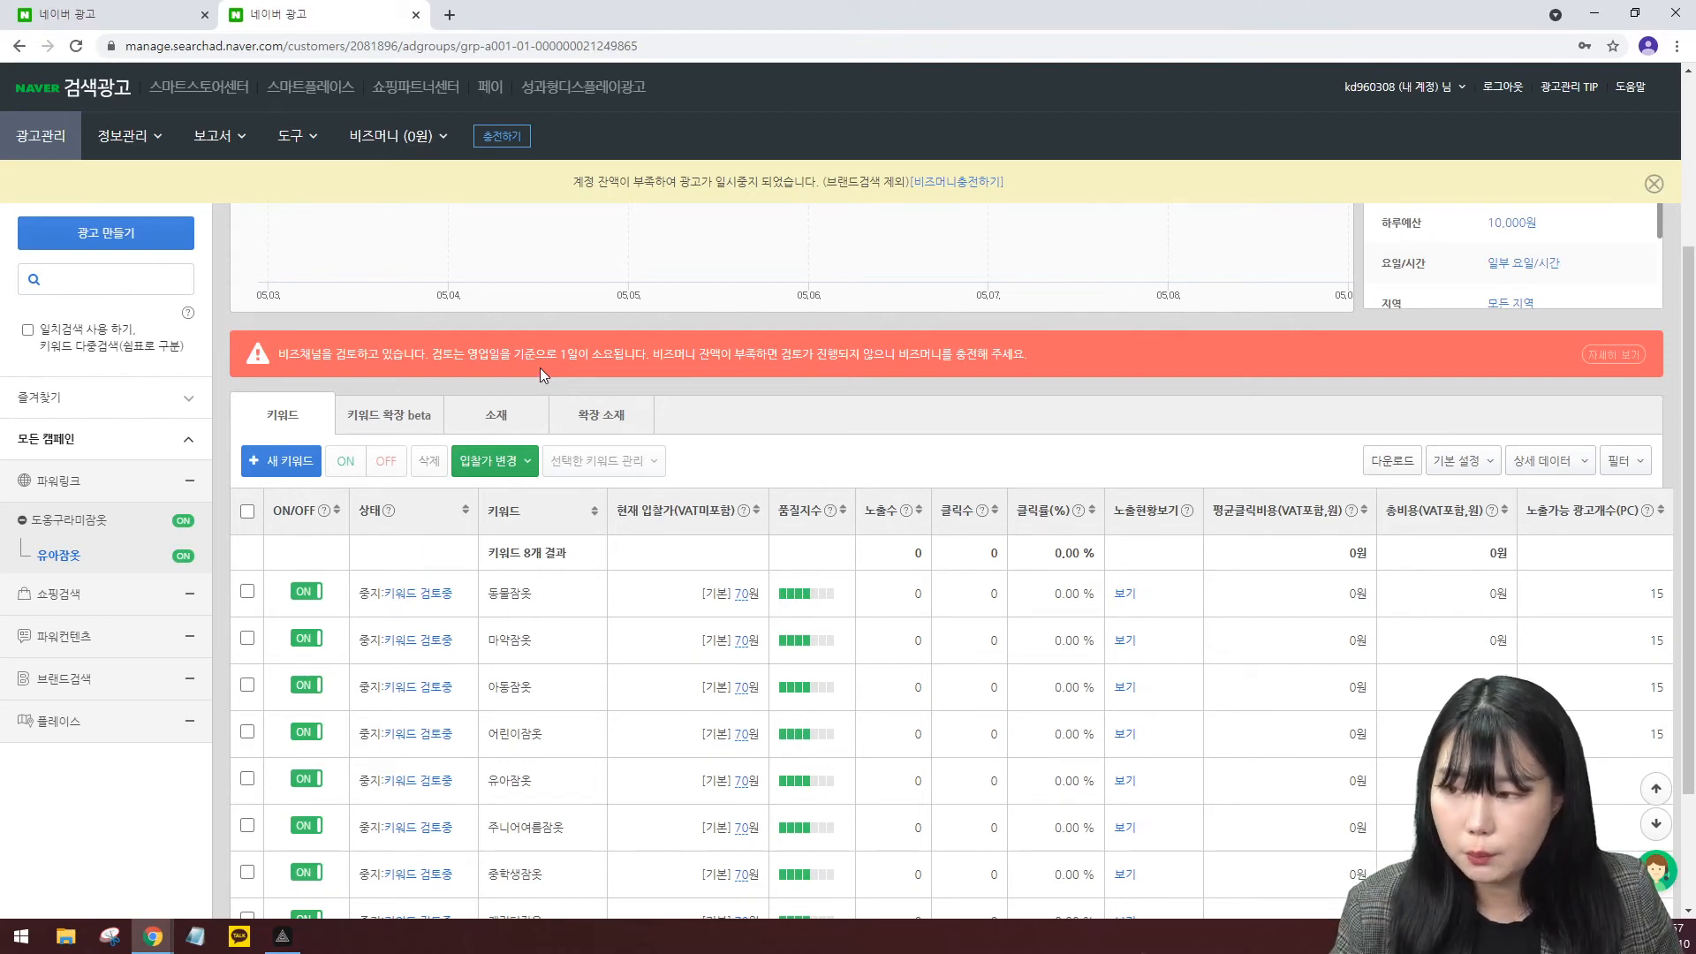
left_click(615, 423)
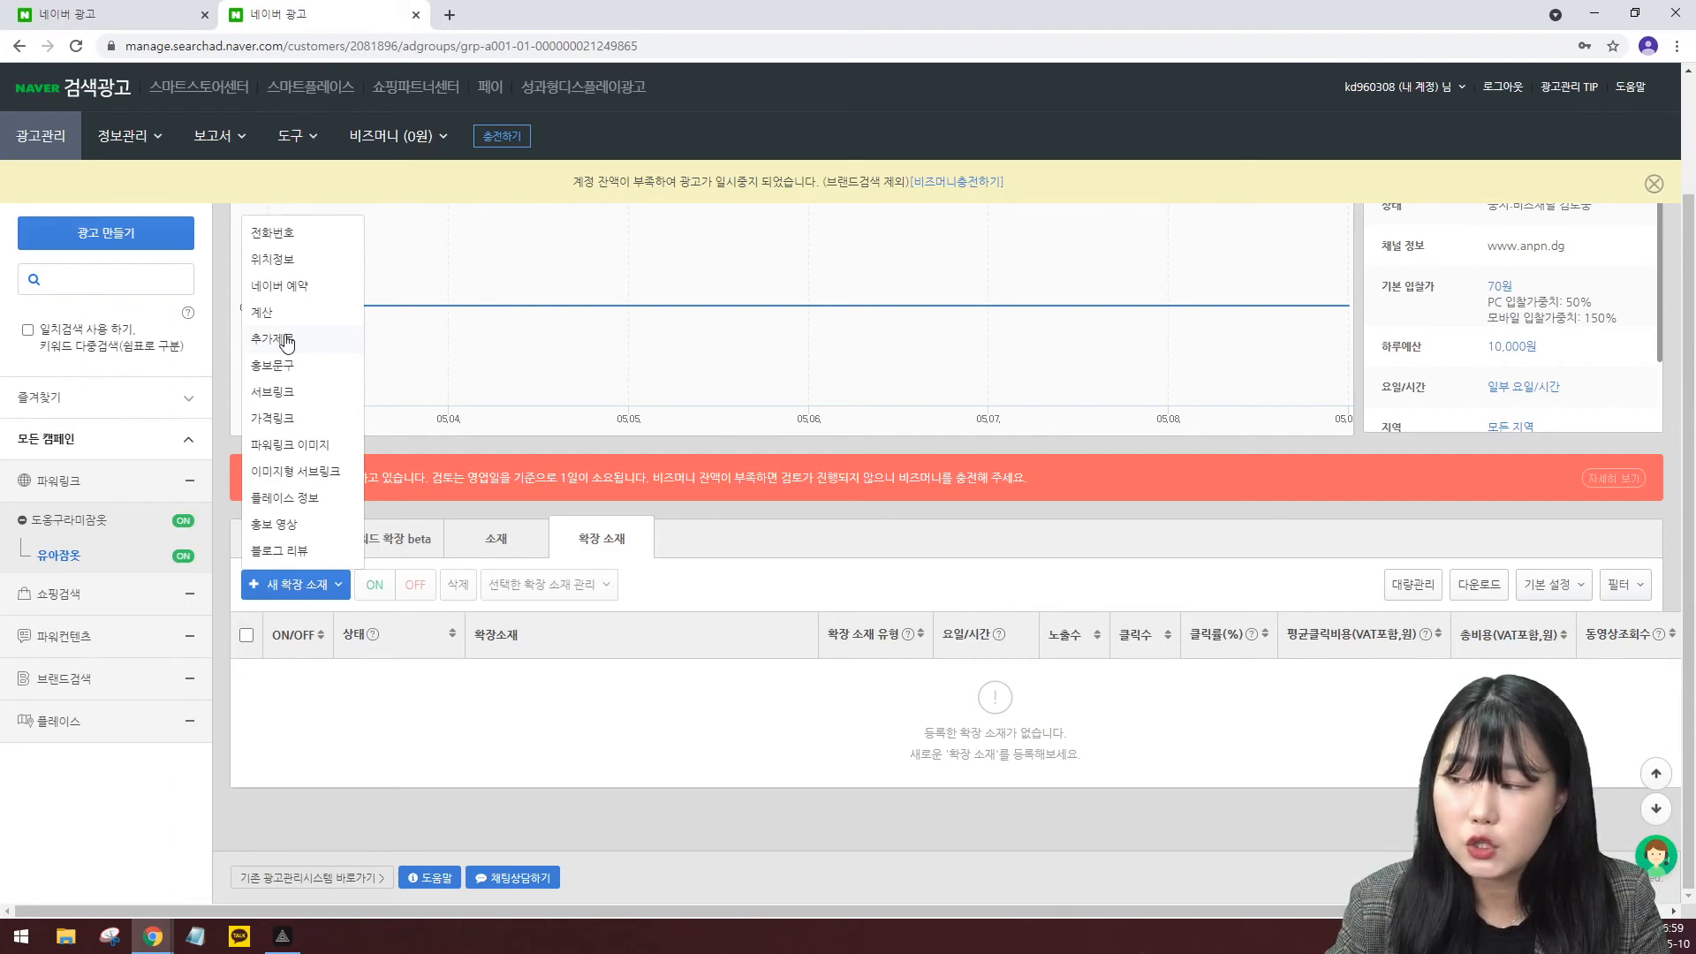
left_click(281, 365)
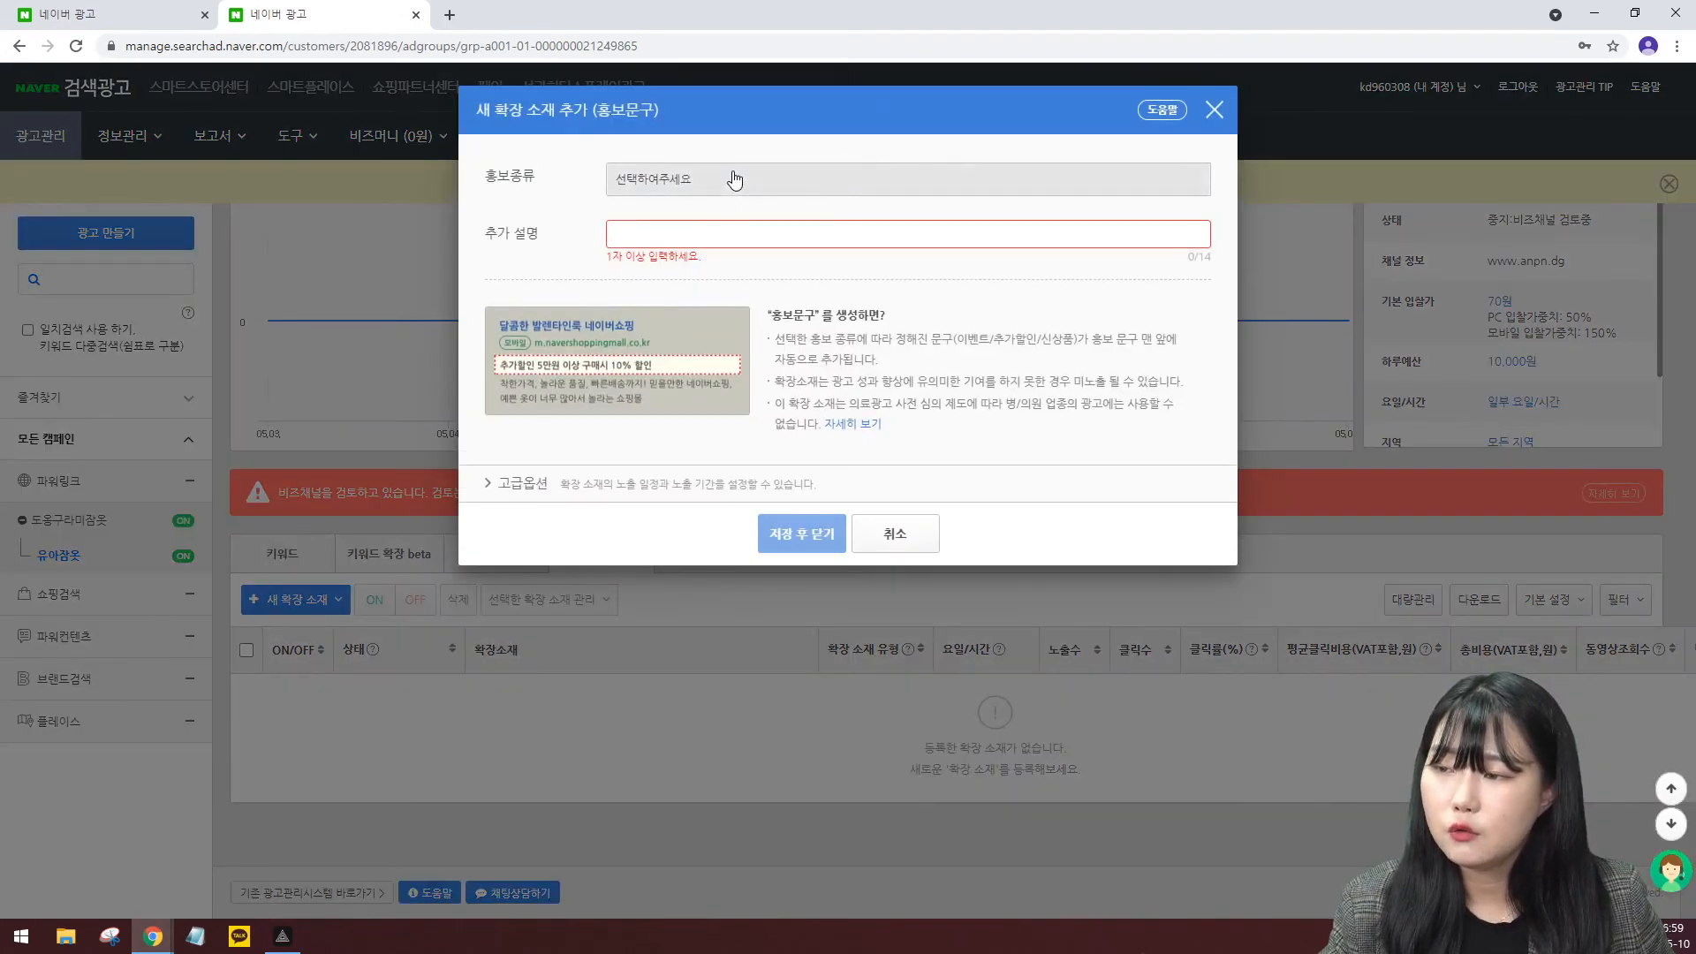
left_click(731, 176)
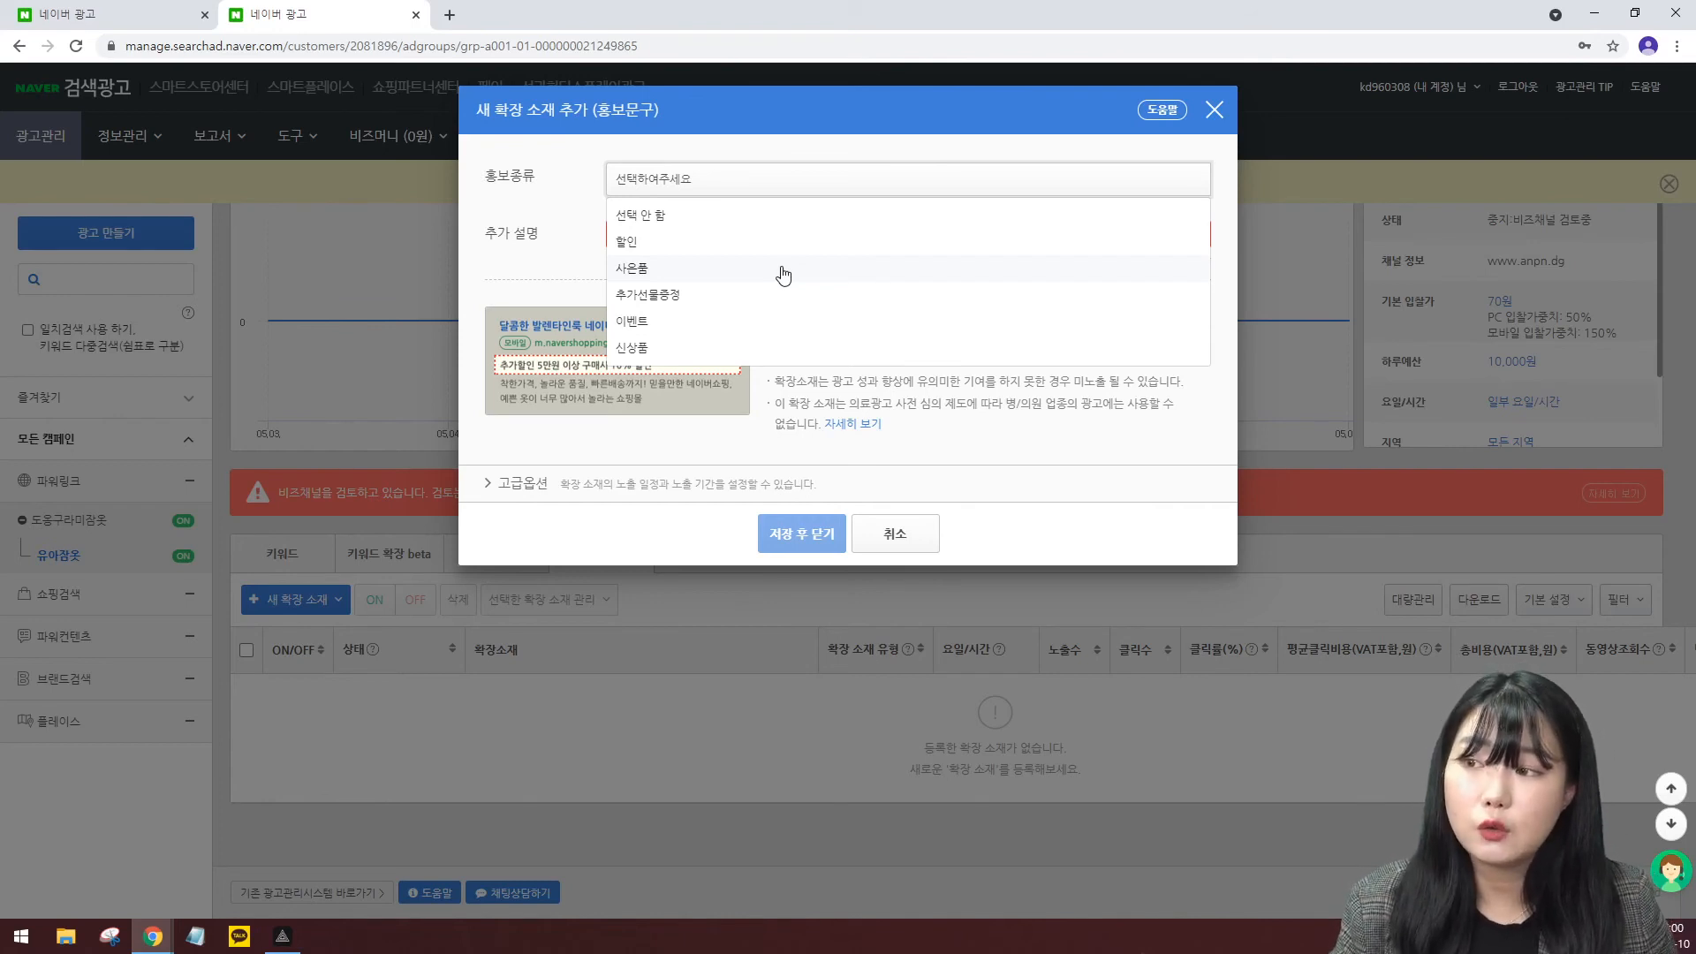
left_click(904, 530)
Examine the link name and URL fields for a new 서브링크 extension, and leave the form without saving.
left_click(325, 603)
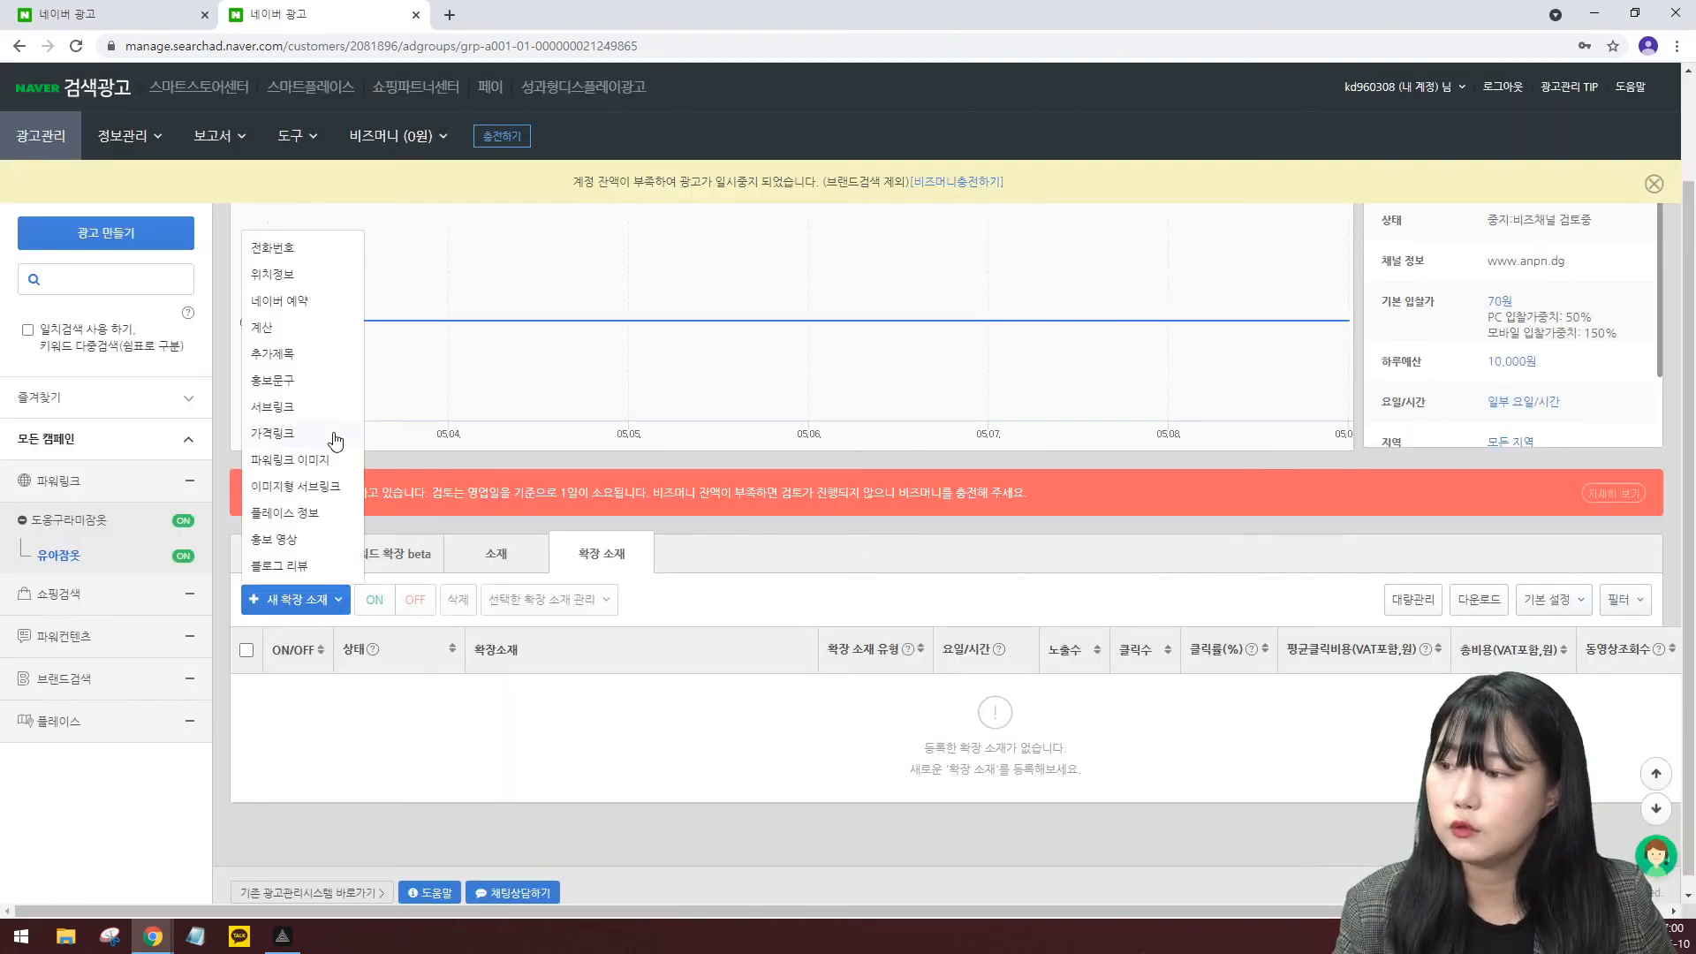
left_click(321, 411)
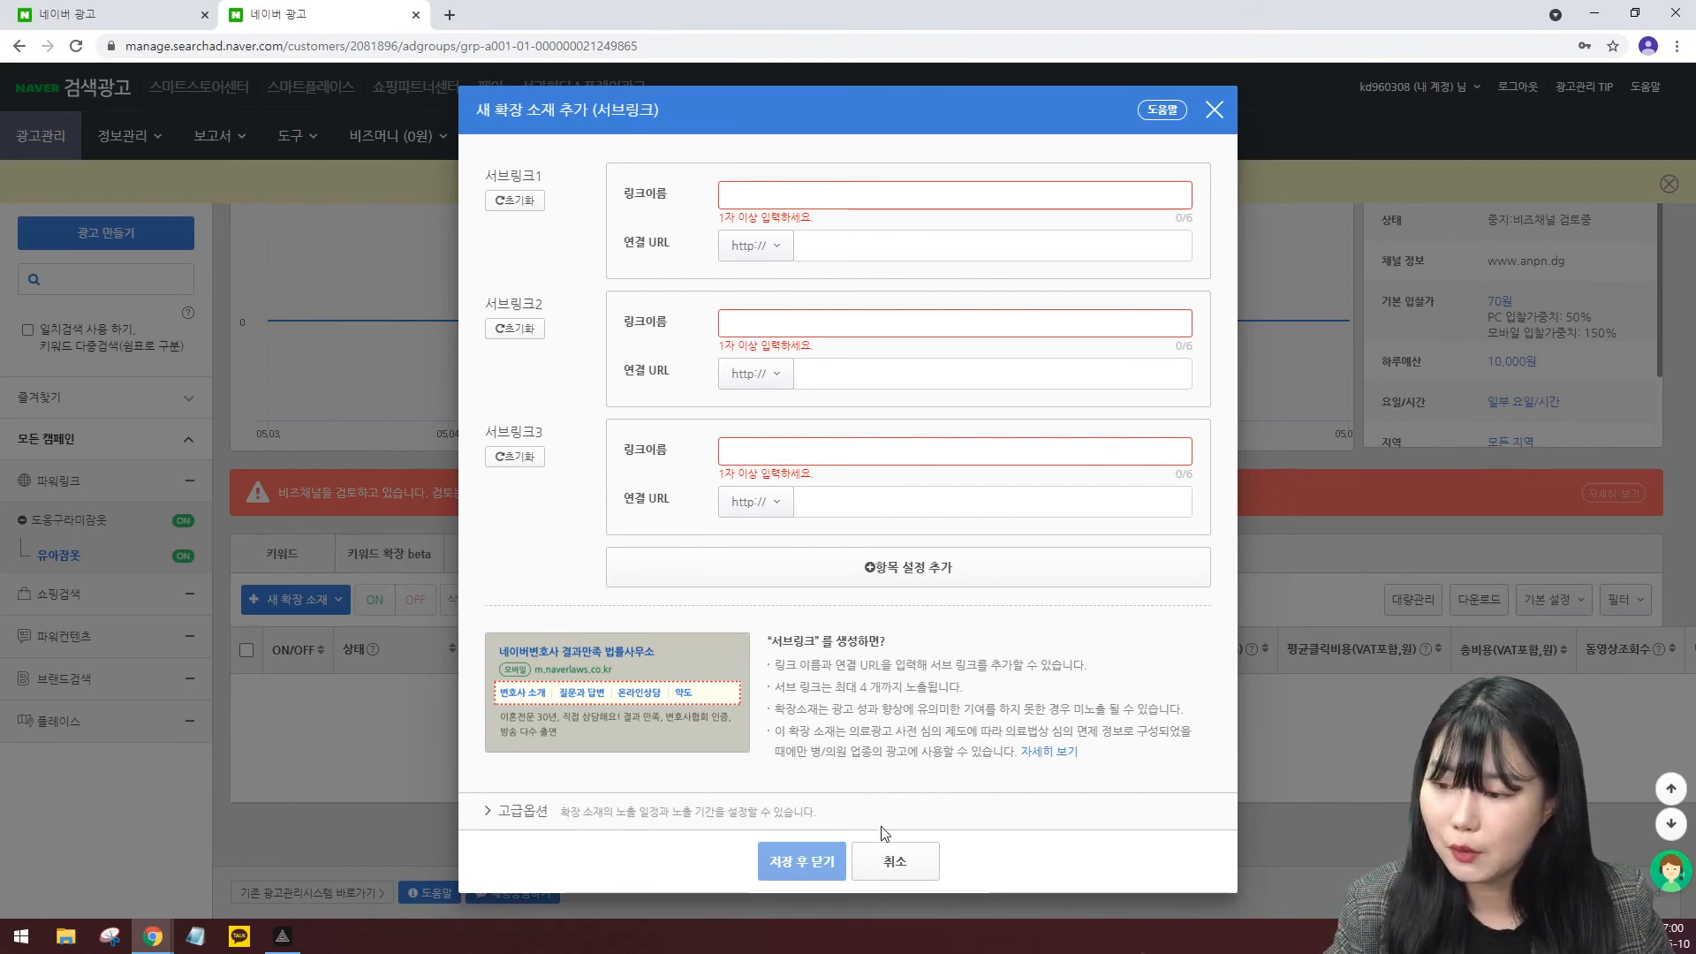
left_click(895, 861)
Examine the image upload requirements for a new 파워링크 이미지 extension, and leave the form without saving.
left_click(307, 611)
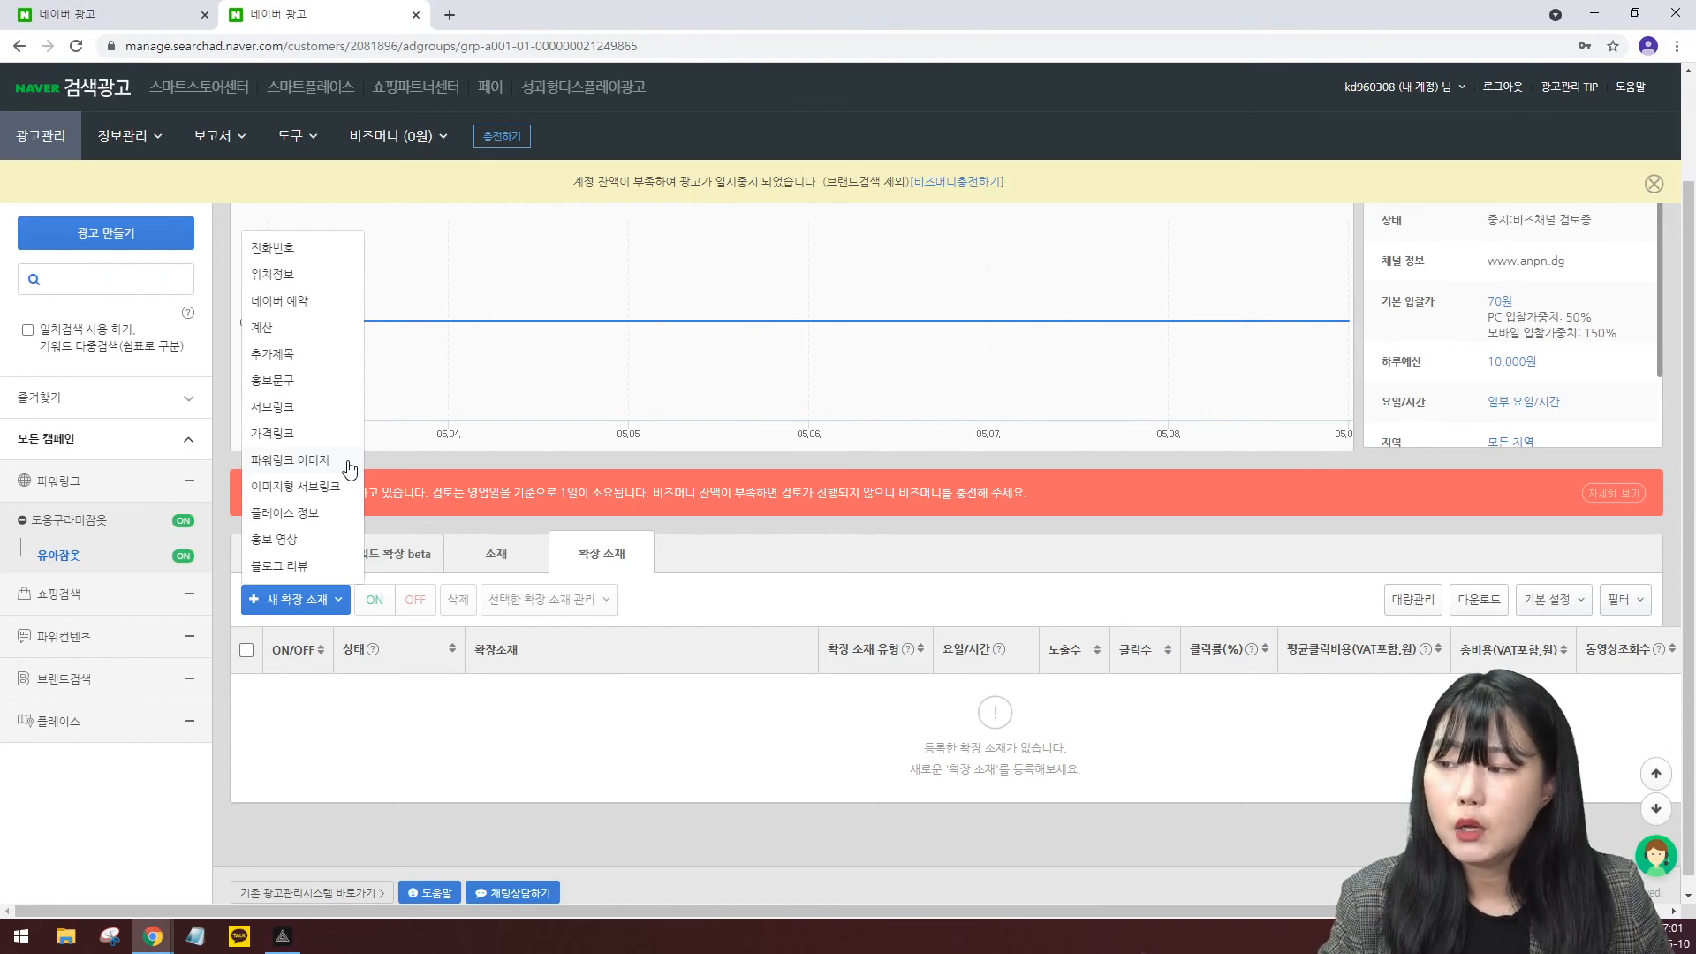
left_click(347, 460)
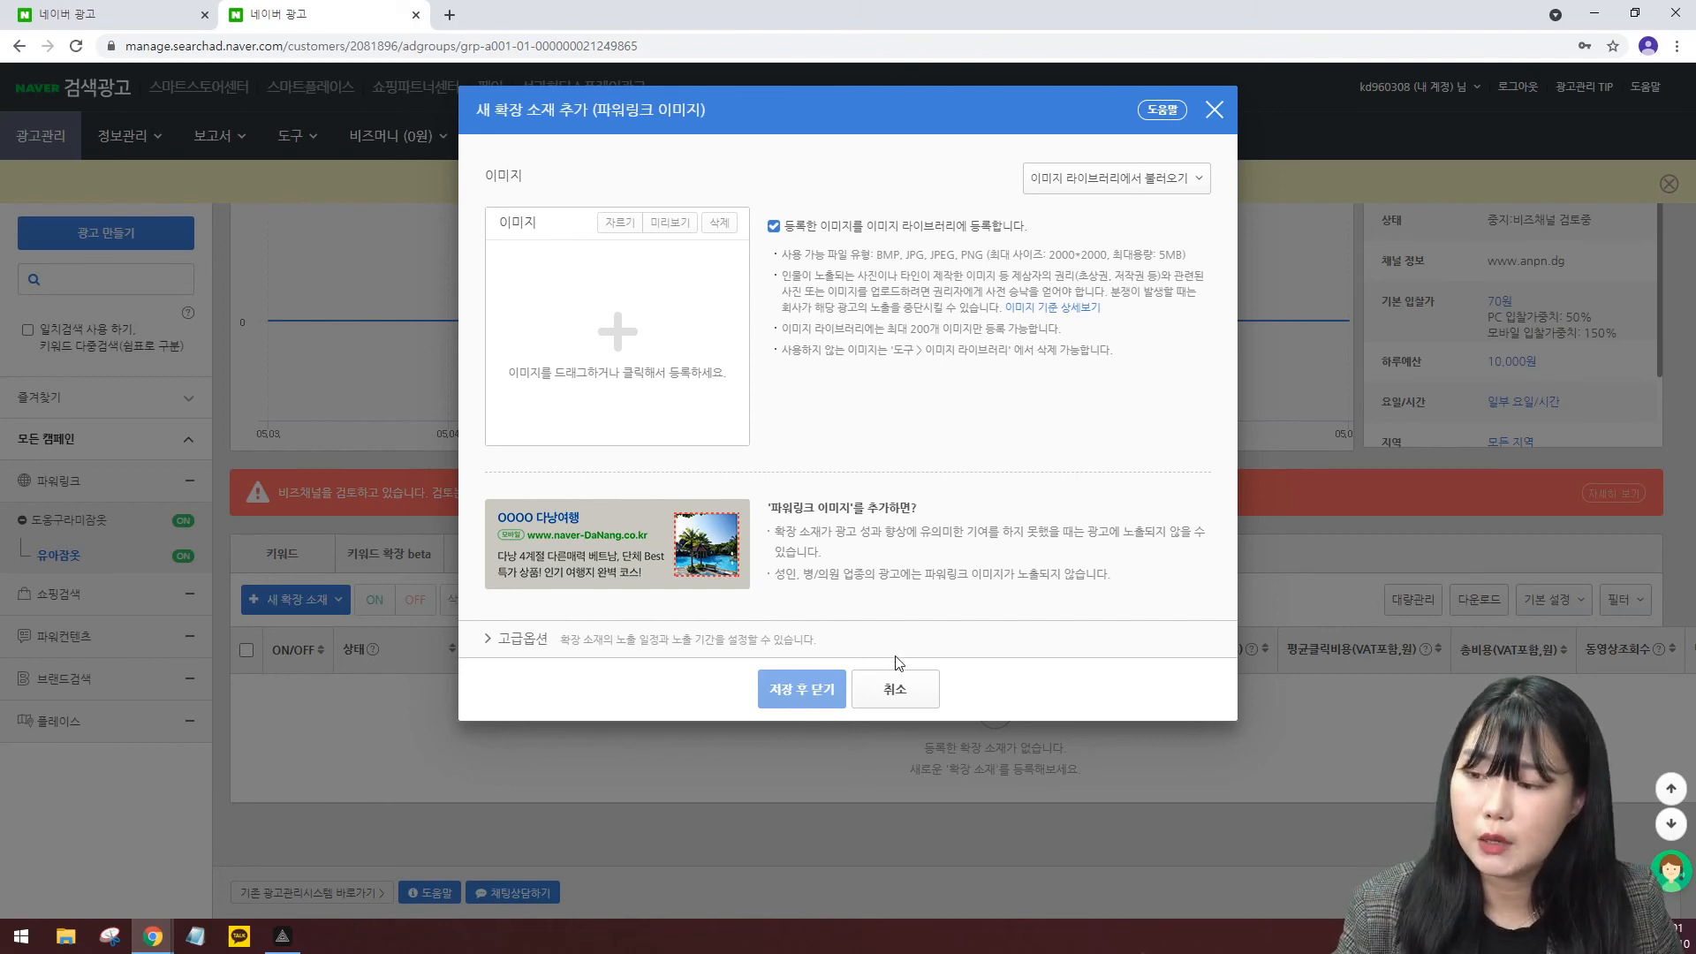
left_click(895, 689)
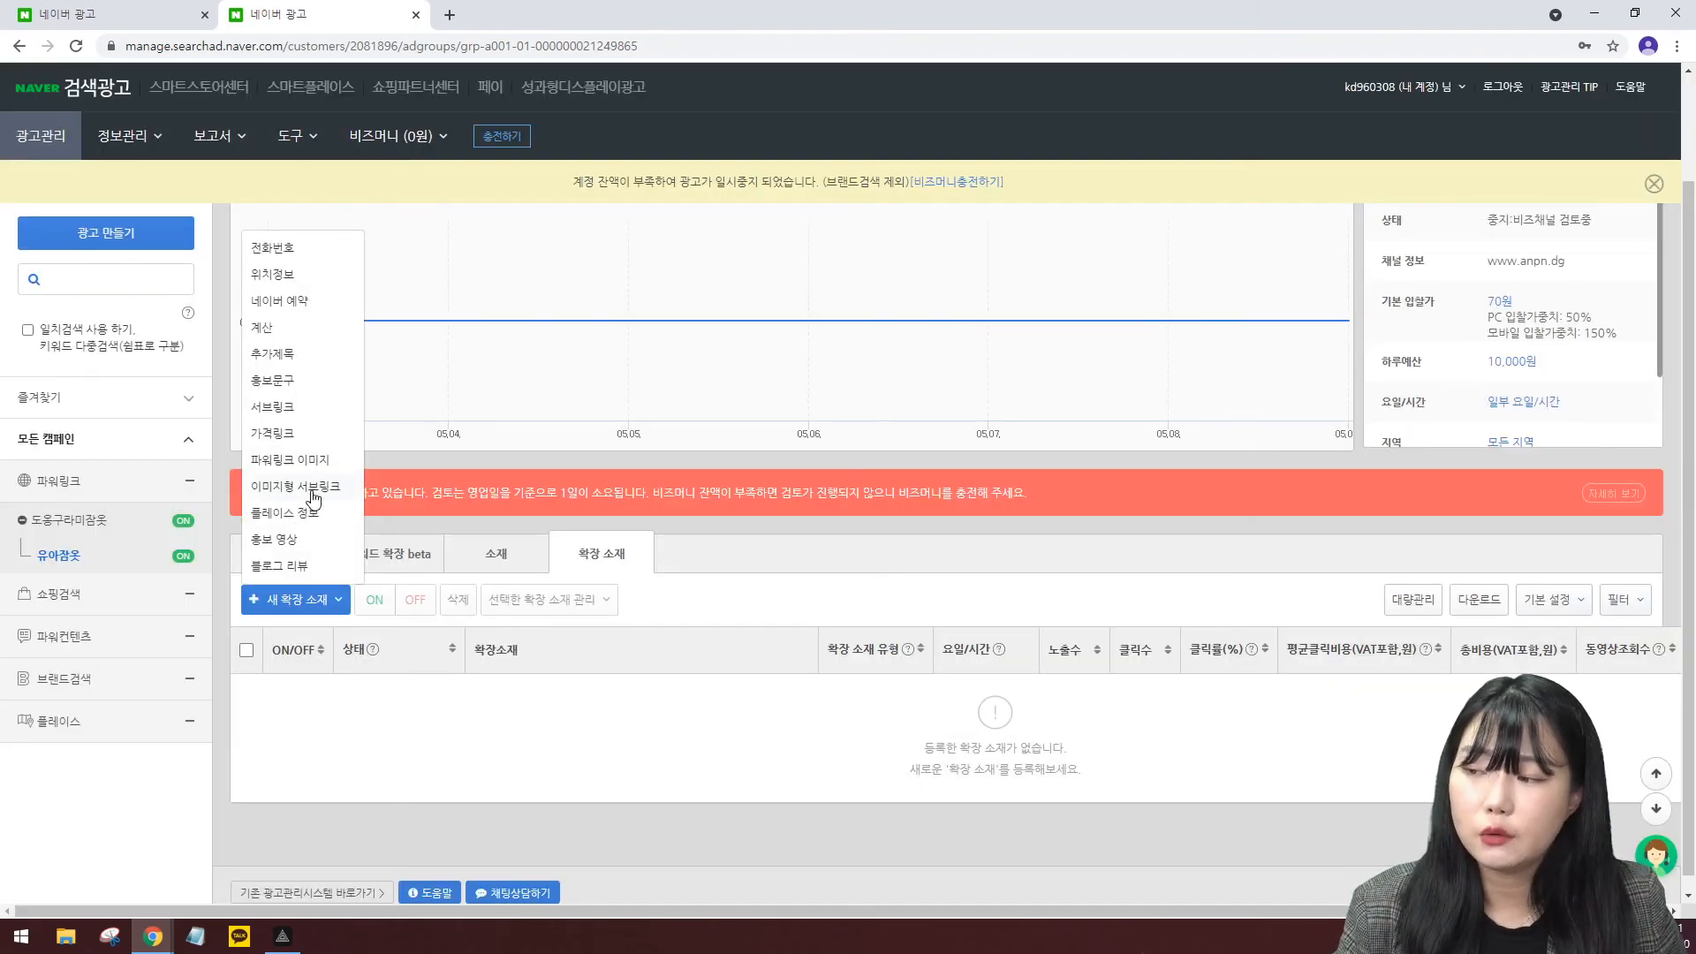
Examine the image, link name and URL fields and the sample ad for a new 이미지형 서브링크 extension, and leave without saving.
left_click(313, 487)
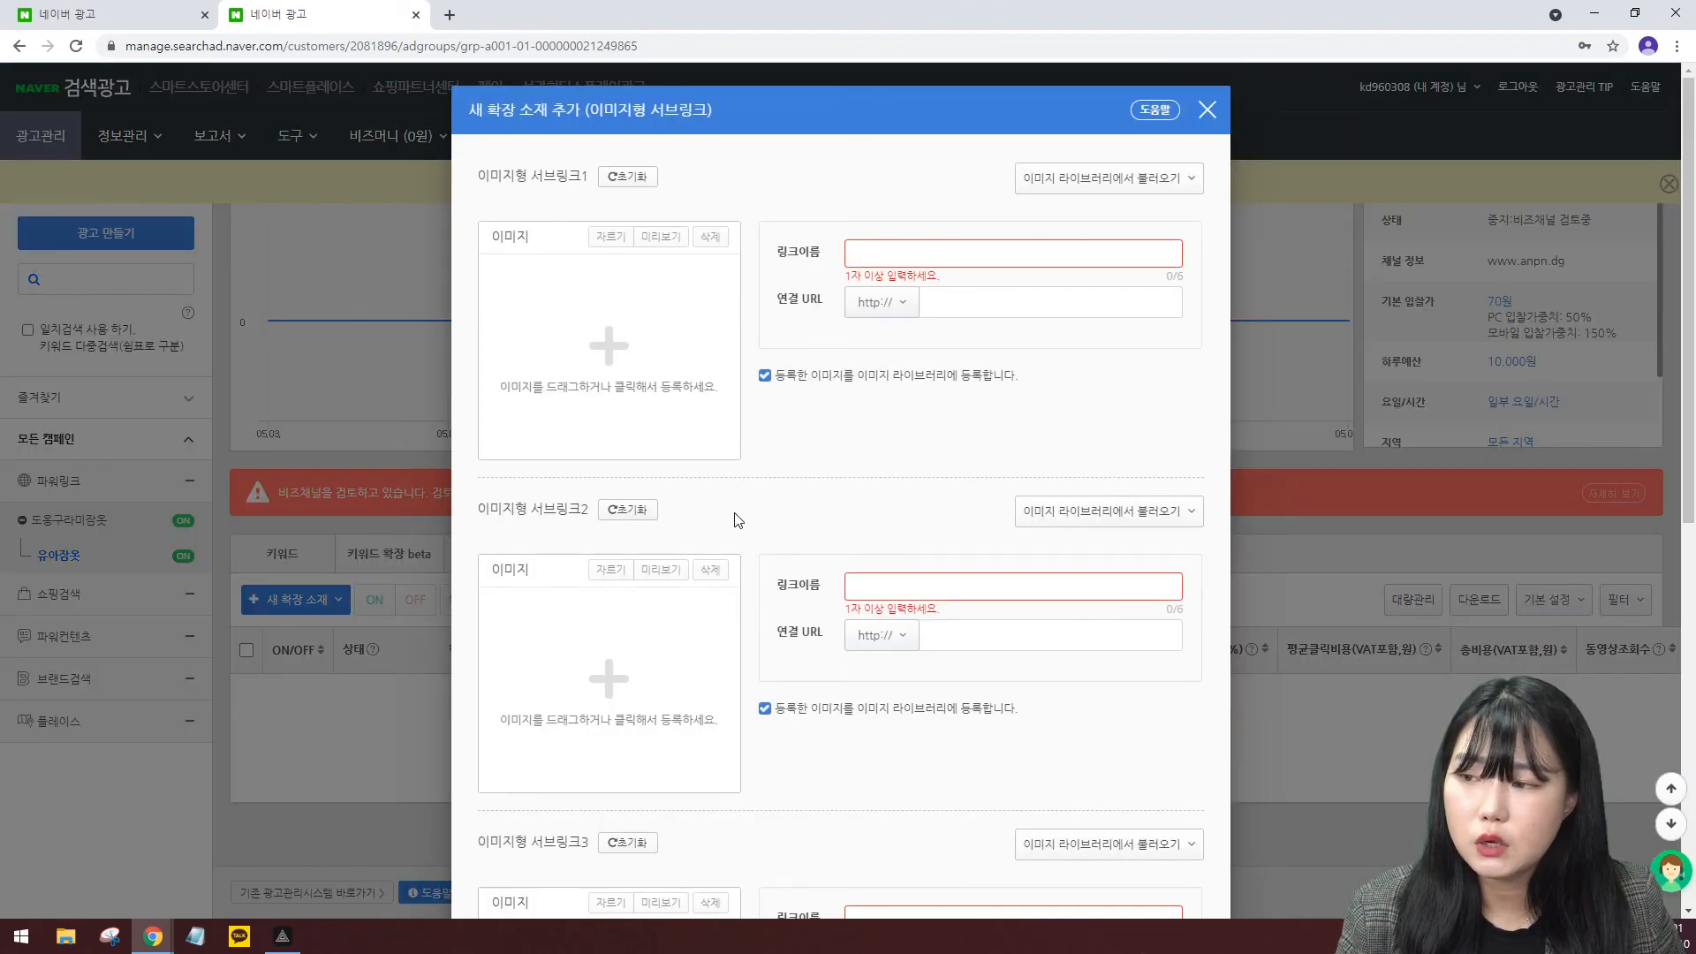
scroll(760, 548, "down", 5)
scroll(774, 574, "down", 1)
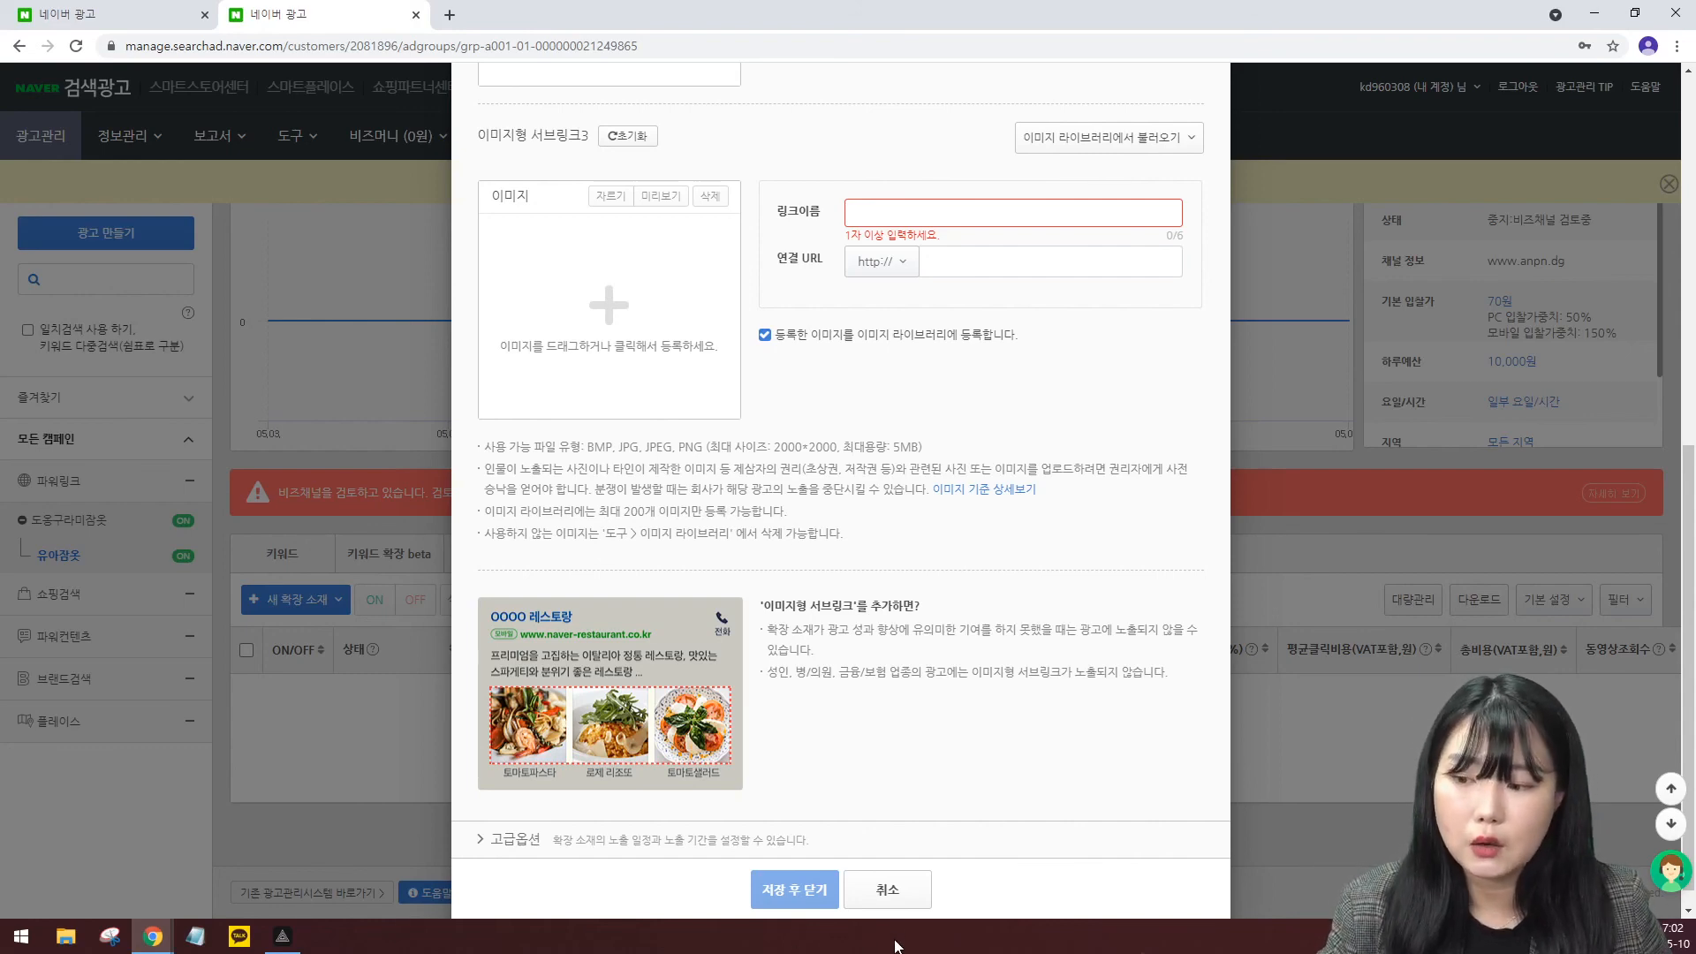
left_click(887, 890)
Examine the forms for new 플레이스 정보 and 홍보 영상 extensions, and leave both without saving.
left_click(281, 518)
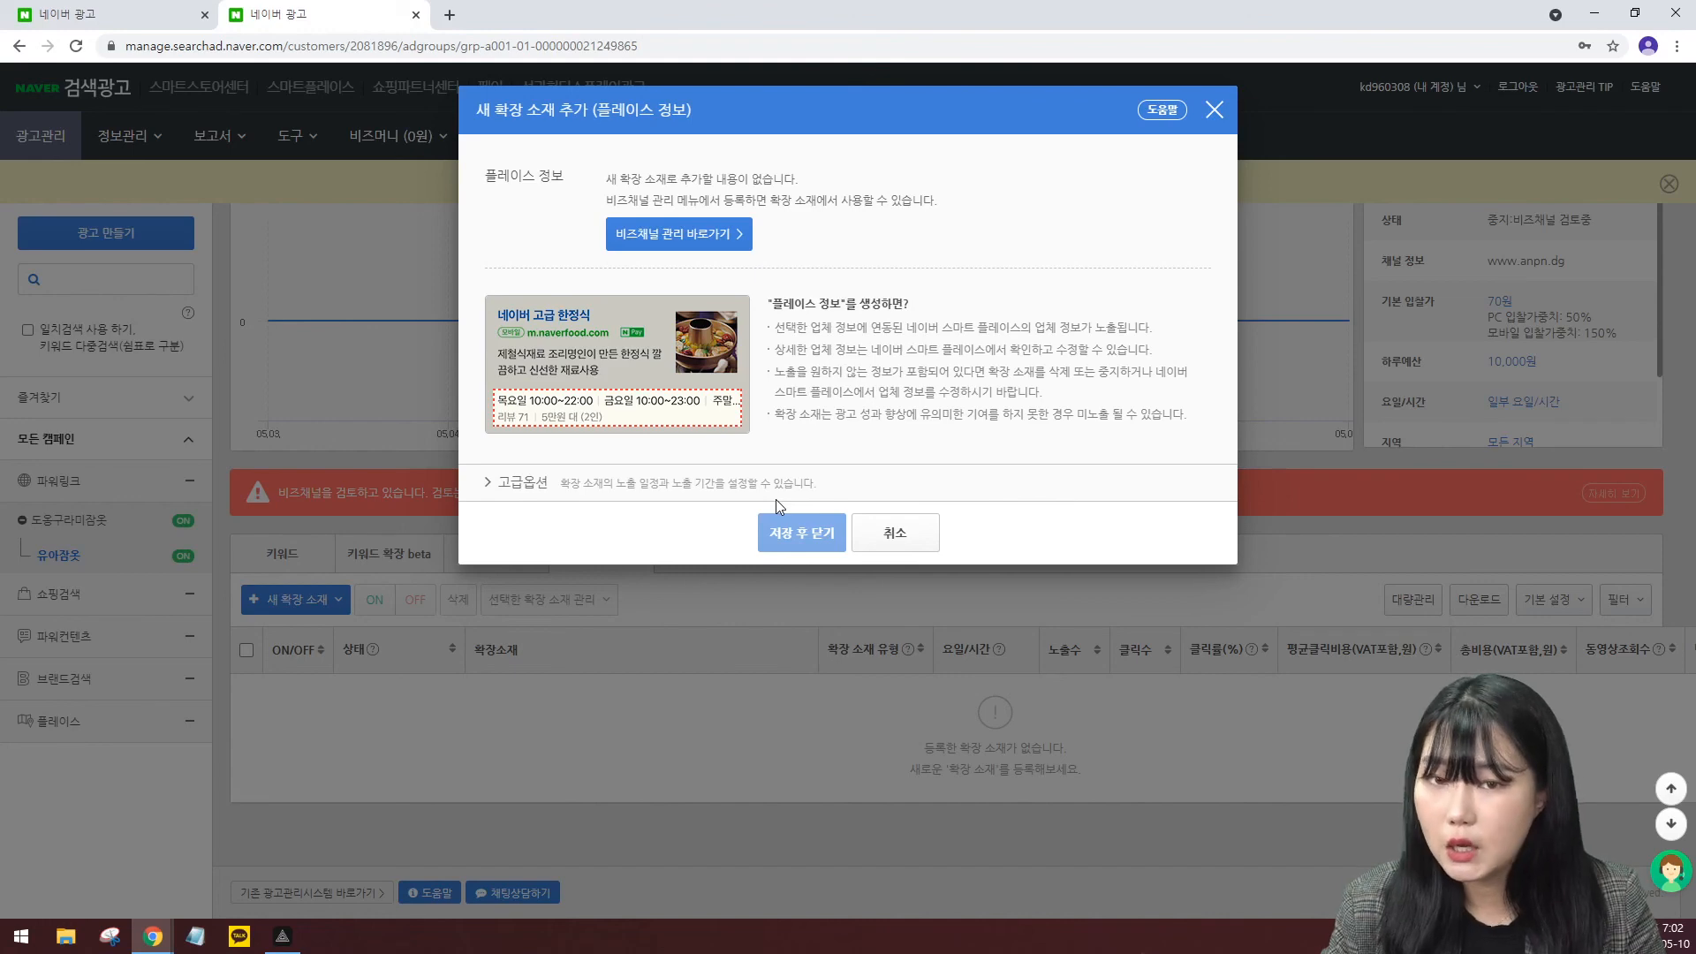
left_click(918, 546)
left_click(324, 618)
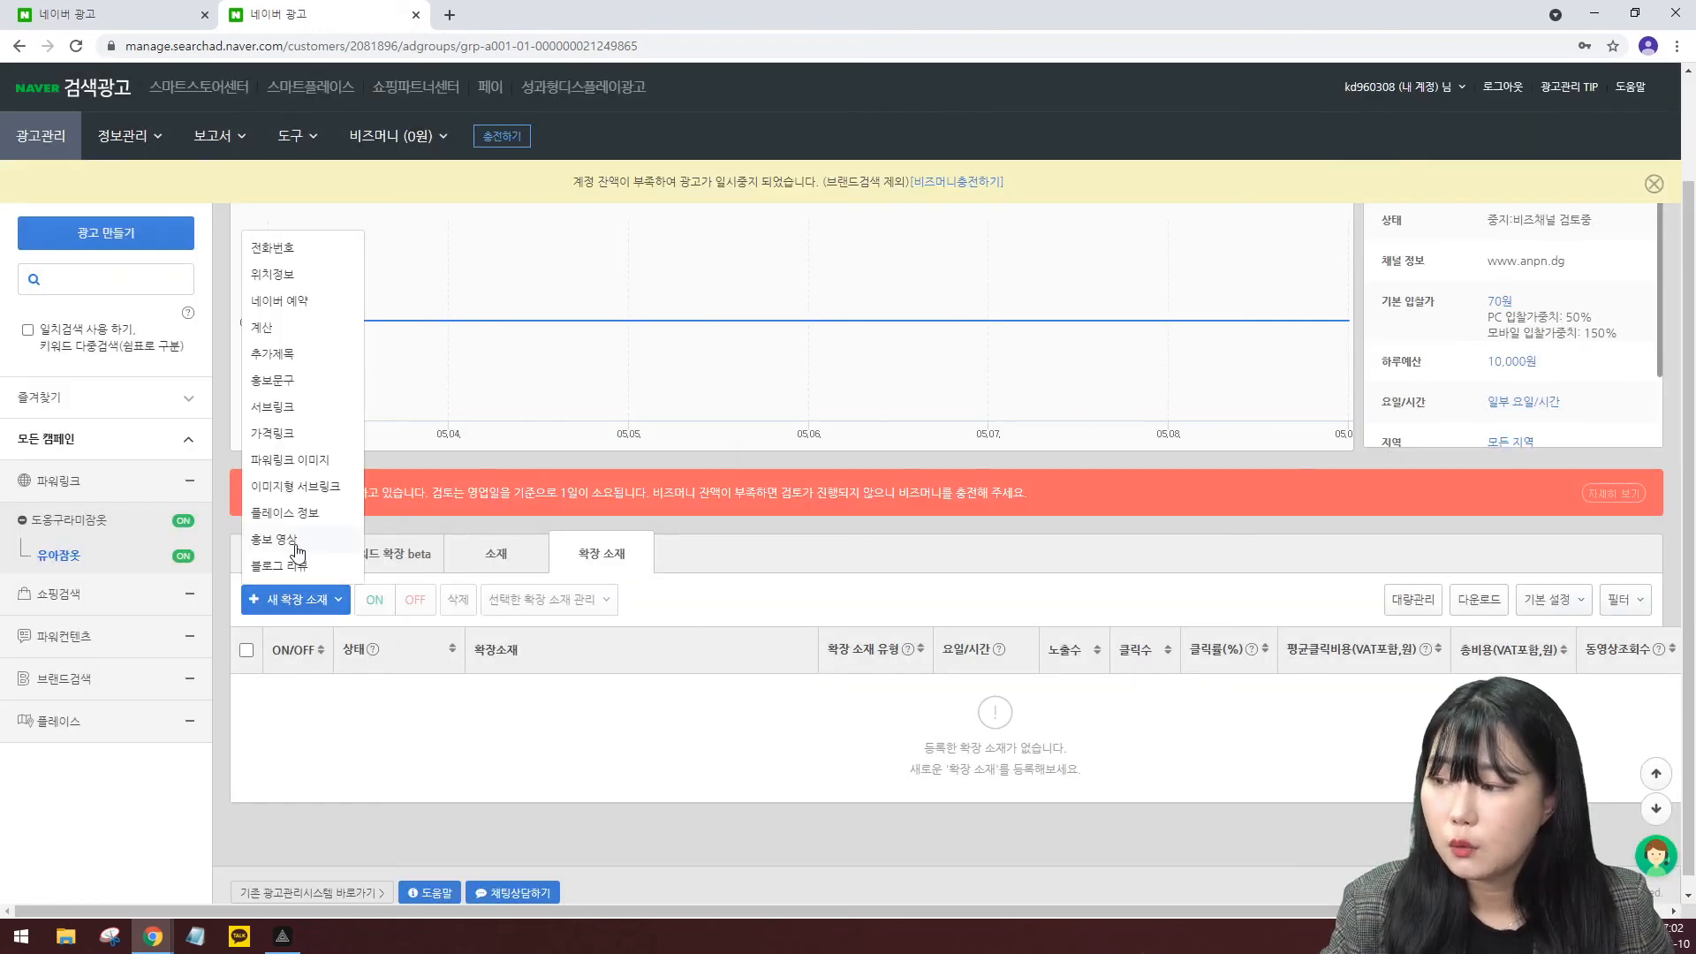
left_click(281, 539)
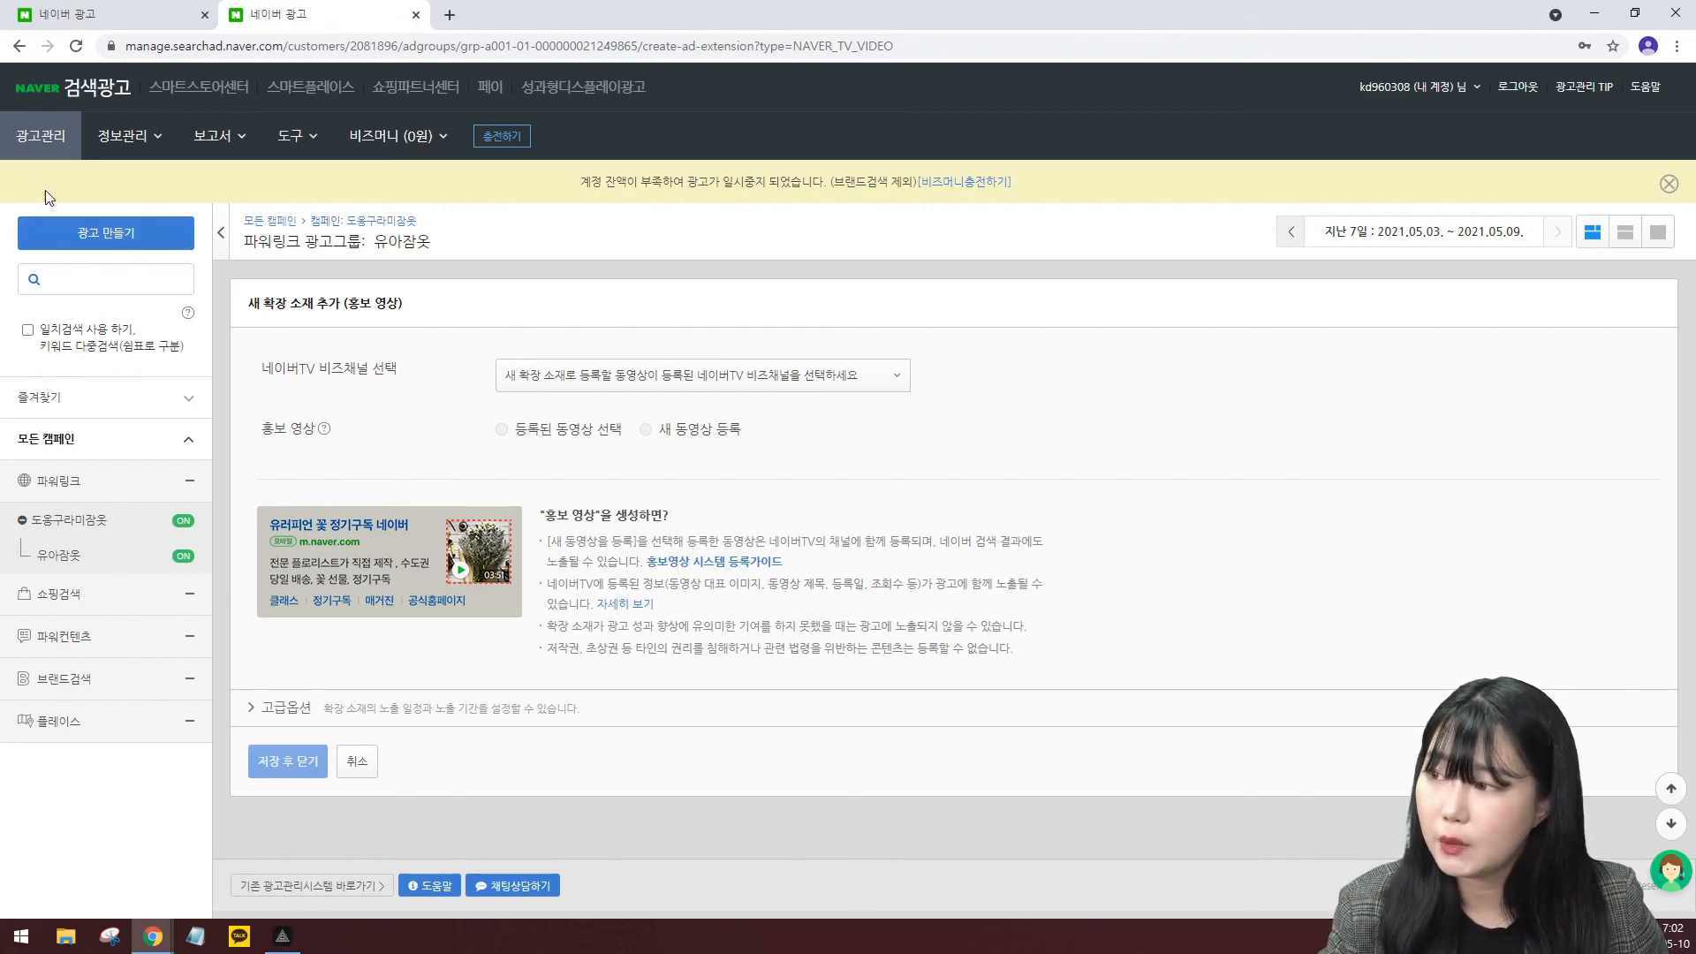
left_click(357, 761)
Examine the post lookup options and content rules for a new 블로그 리뷰 extension, and leave the form without saving.
left_click(347, 696)
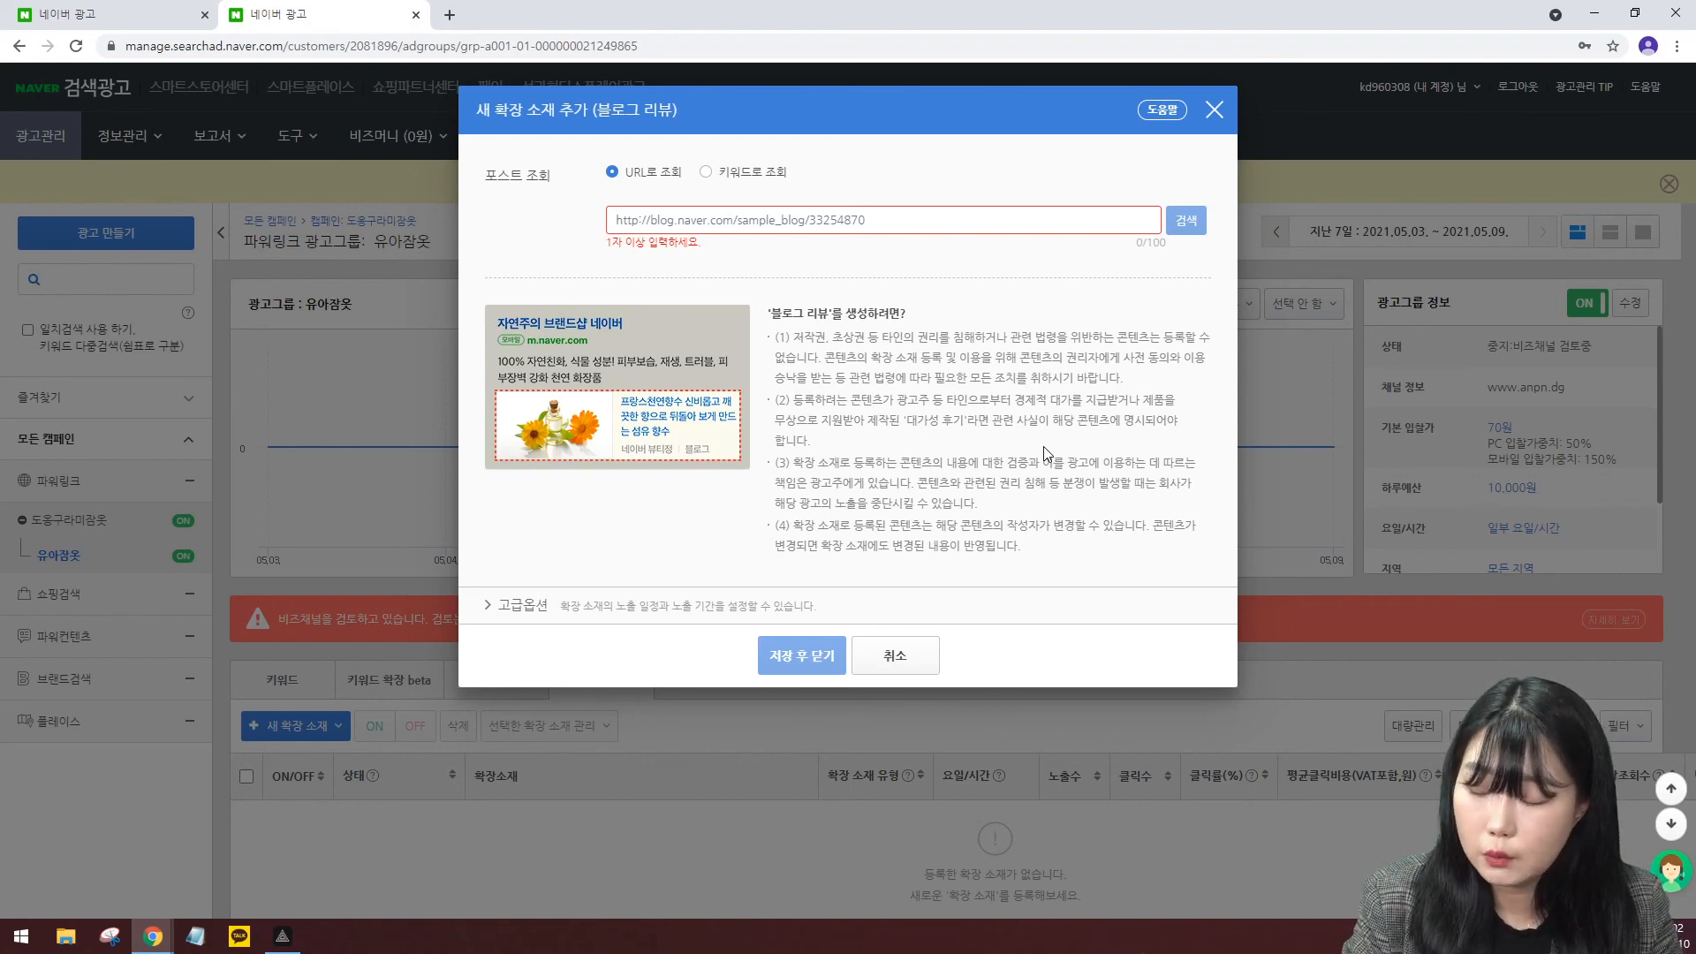
left_click(932, 652)
scroll(636, 757, "down", 2)
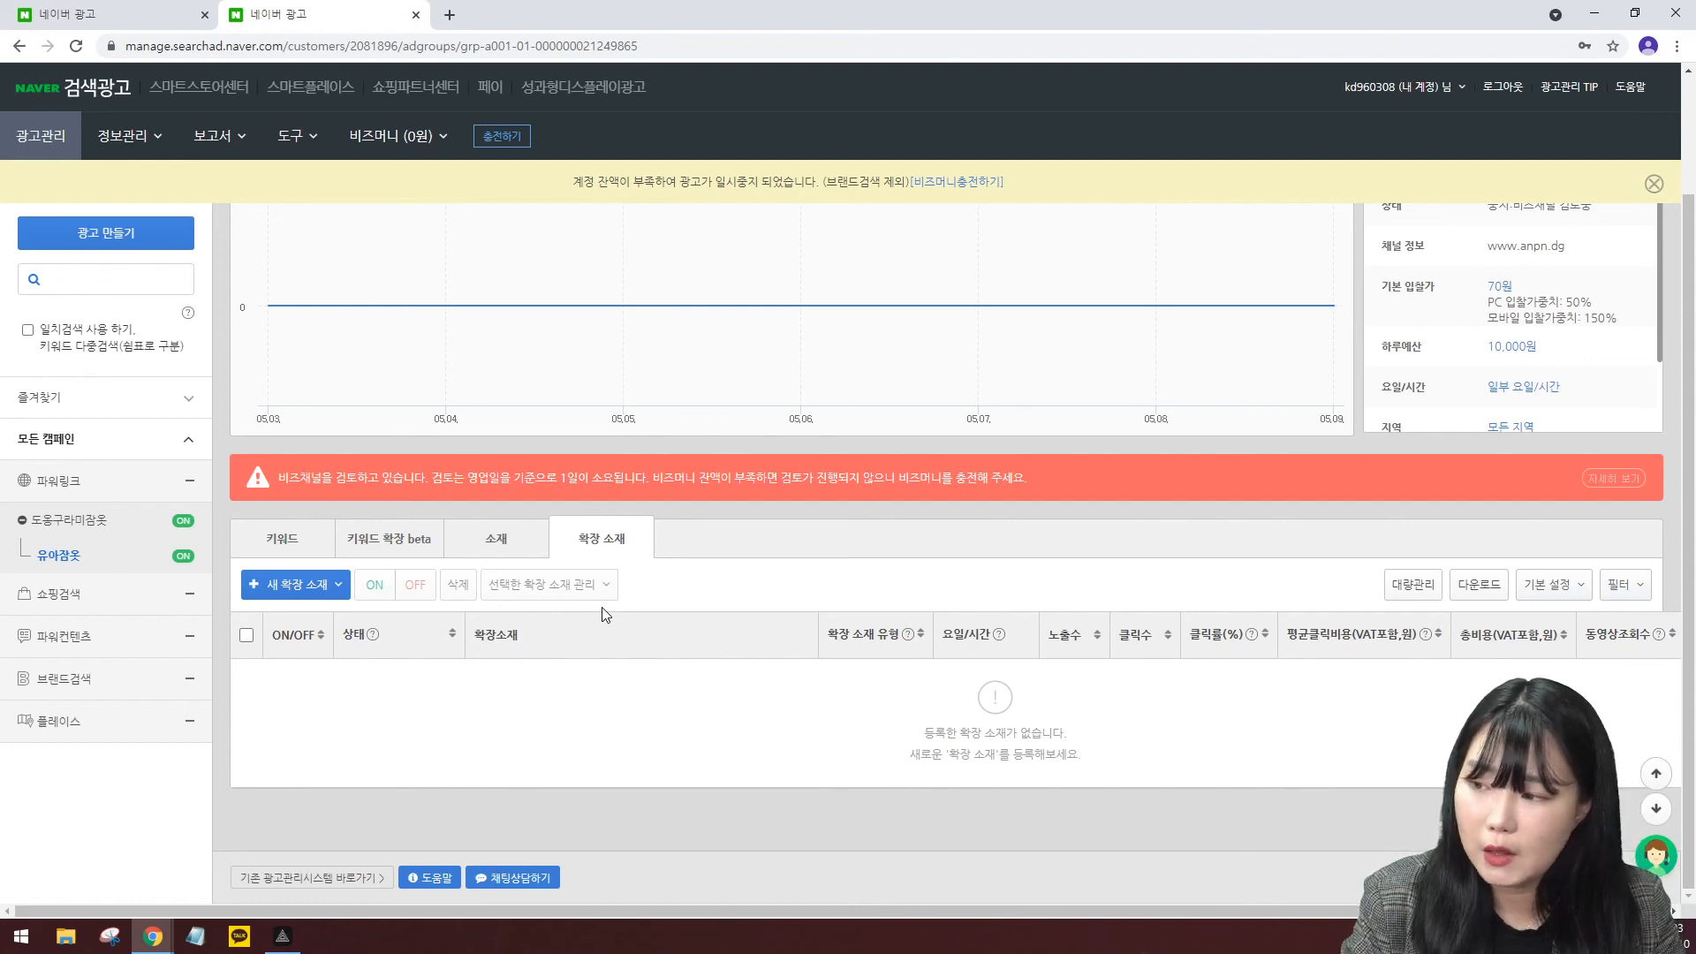
Open the 도용구라미잠옷 campaign and view its campaign information and ad group list.
left_click(150, 521)
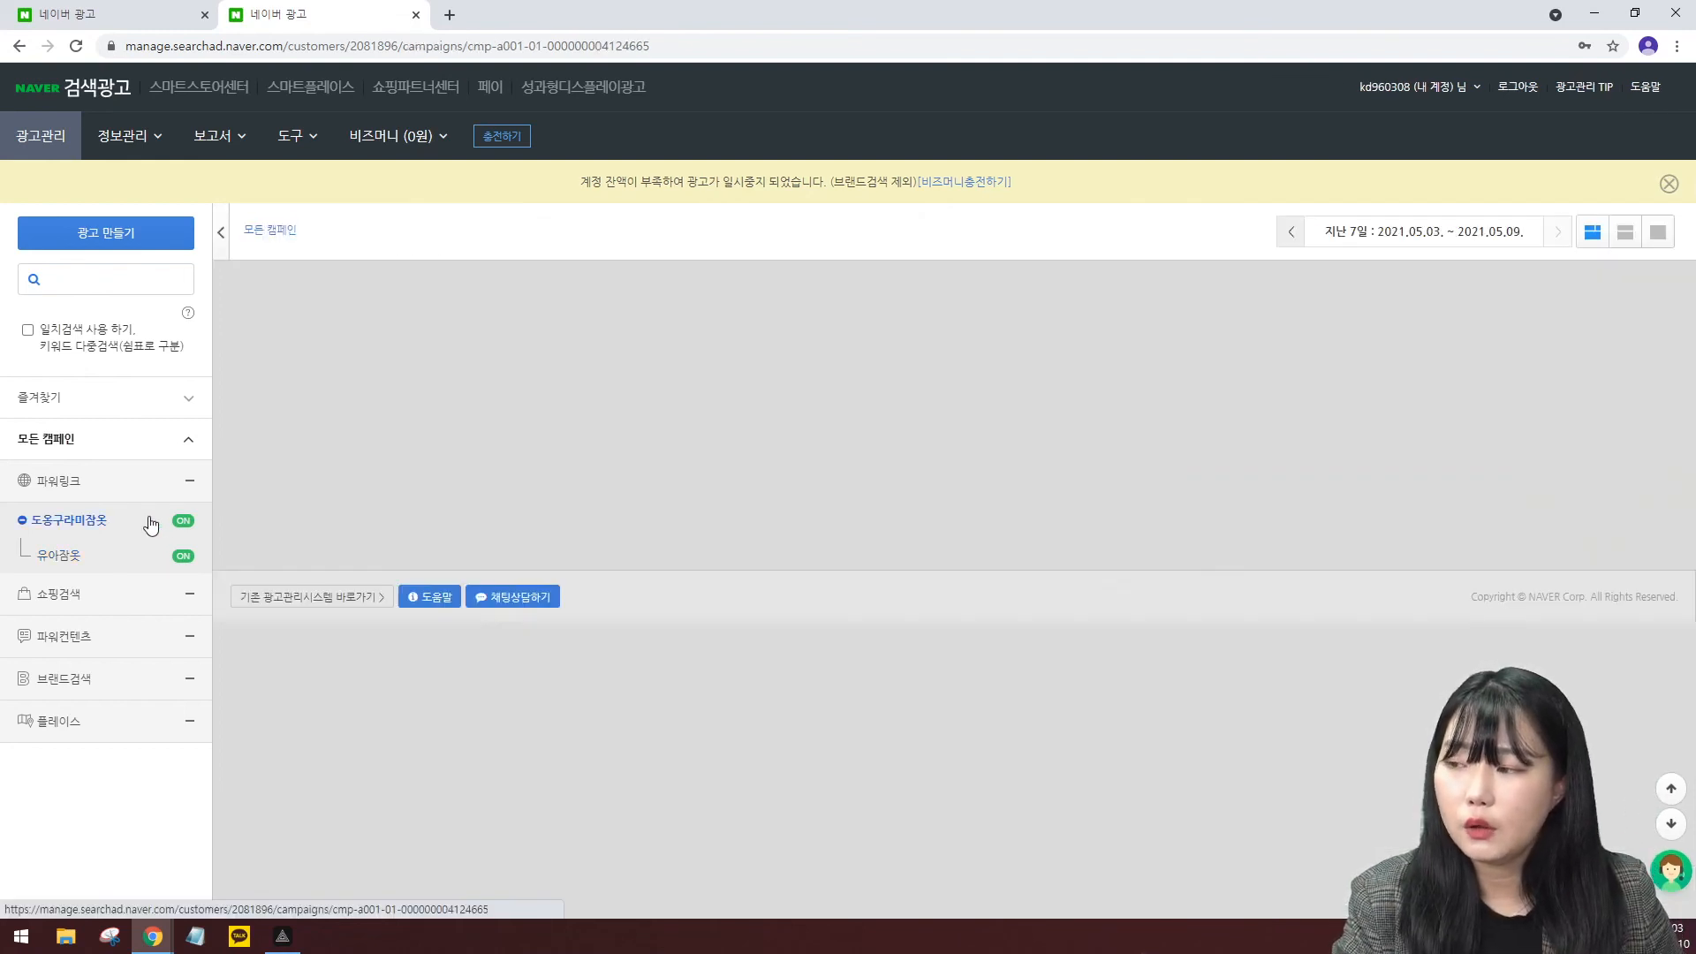
scroll(340, 530, "down", 1)
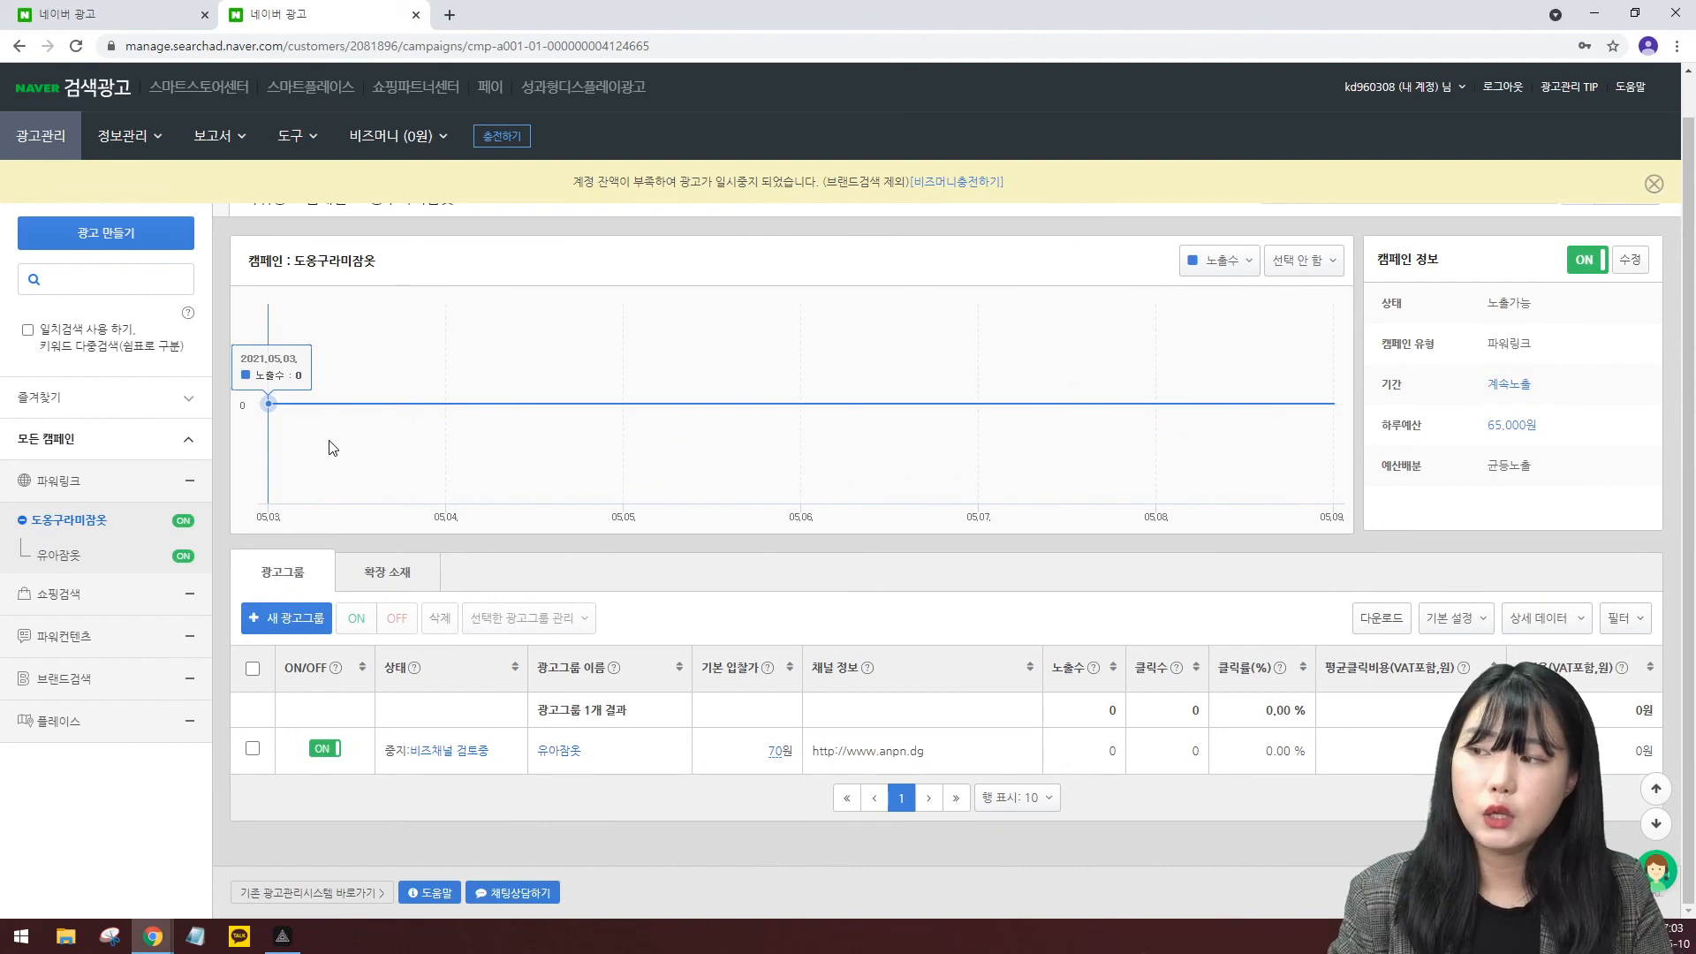